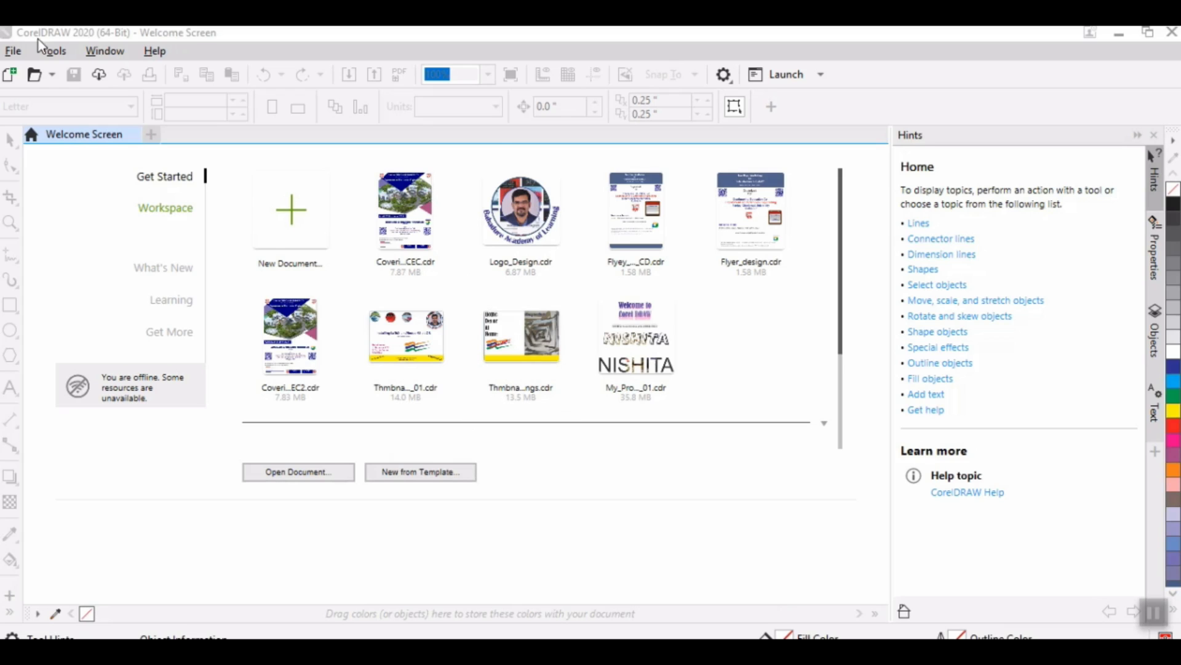
{"action": "left_click", "coordinate": [13, 52]}
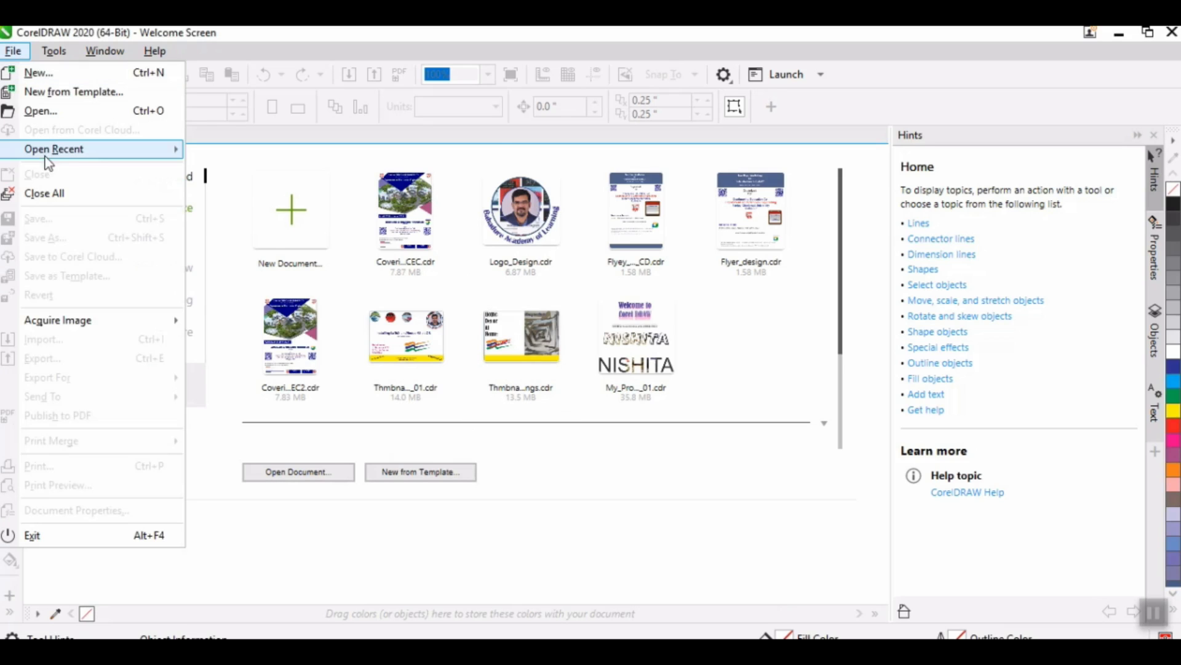
{"action": "mouse_move", "coordinate": [43, 150]}
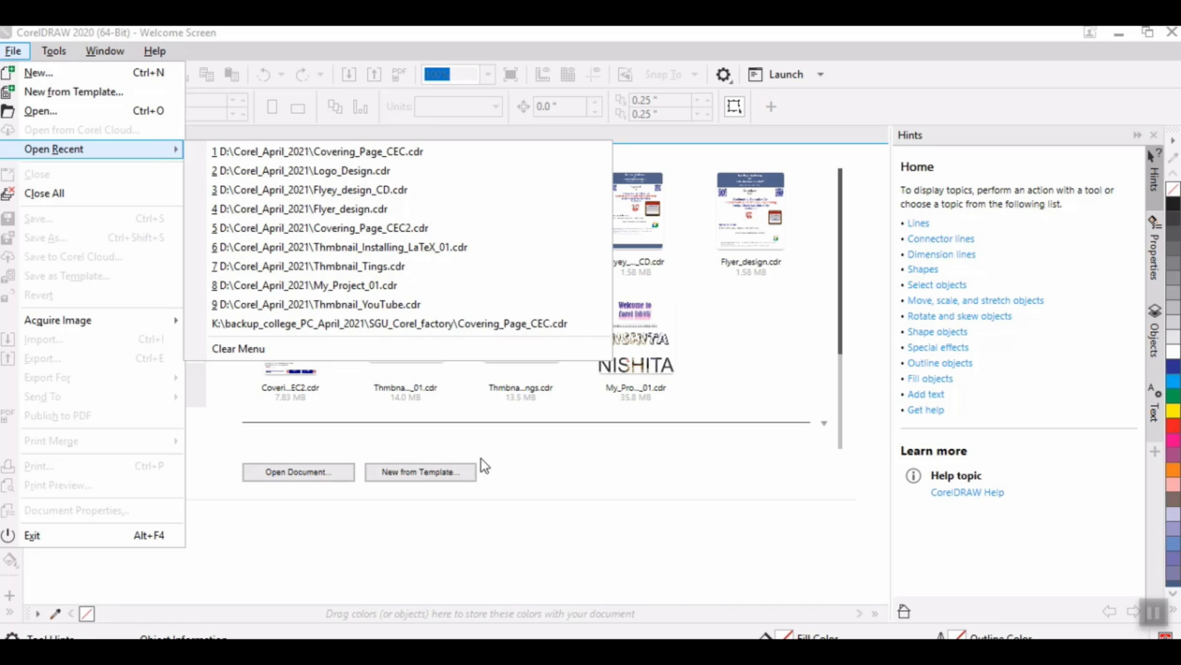
{"action": "left_click", "coordinate": [559, 521]}
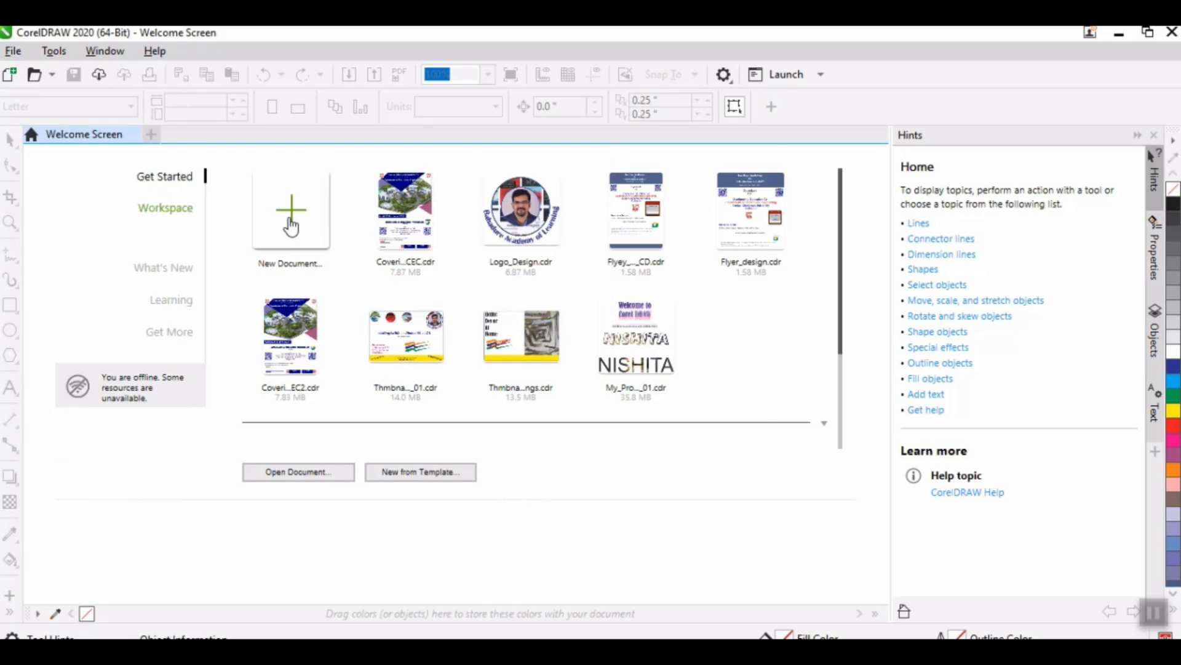
Step: Create a new portrait document named Image_Editing, 21.0 by 29.7 cm at 300 dpi
{"action": "left_click", "coordinate": [290, 227]}
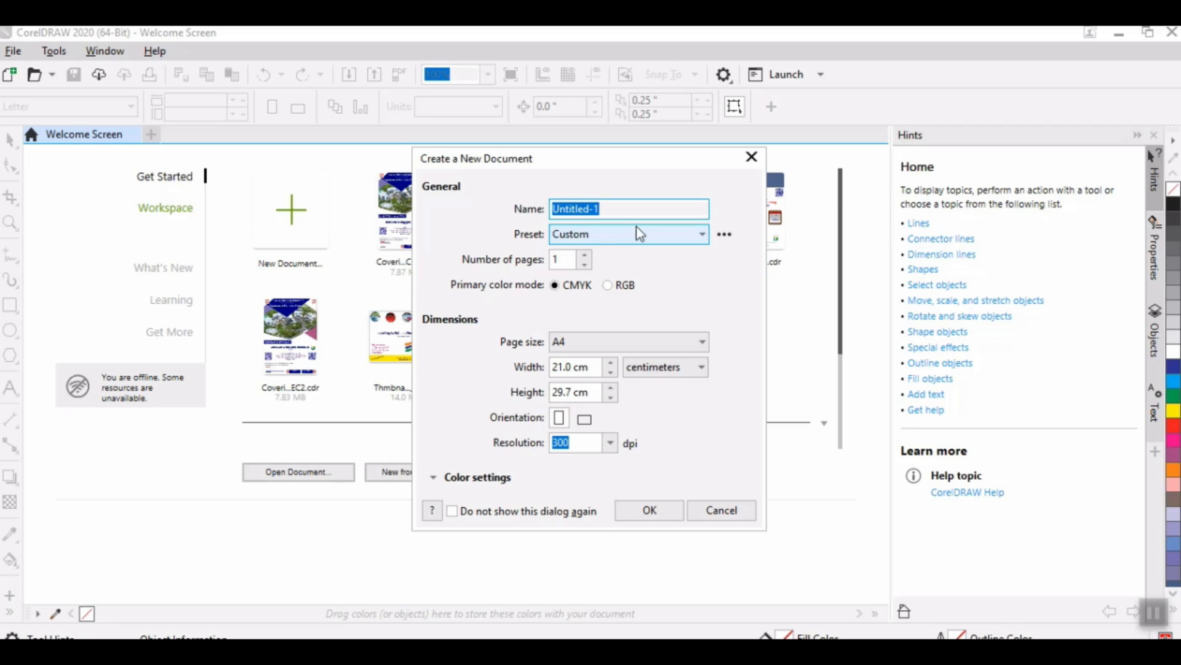
{"action": "type", "text": "Image_"}
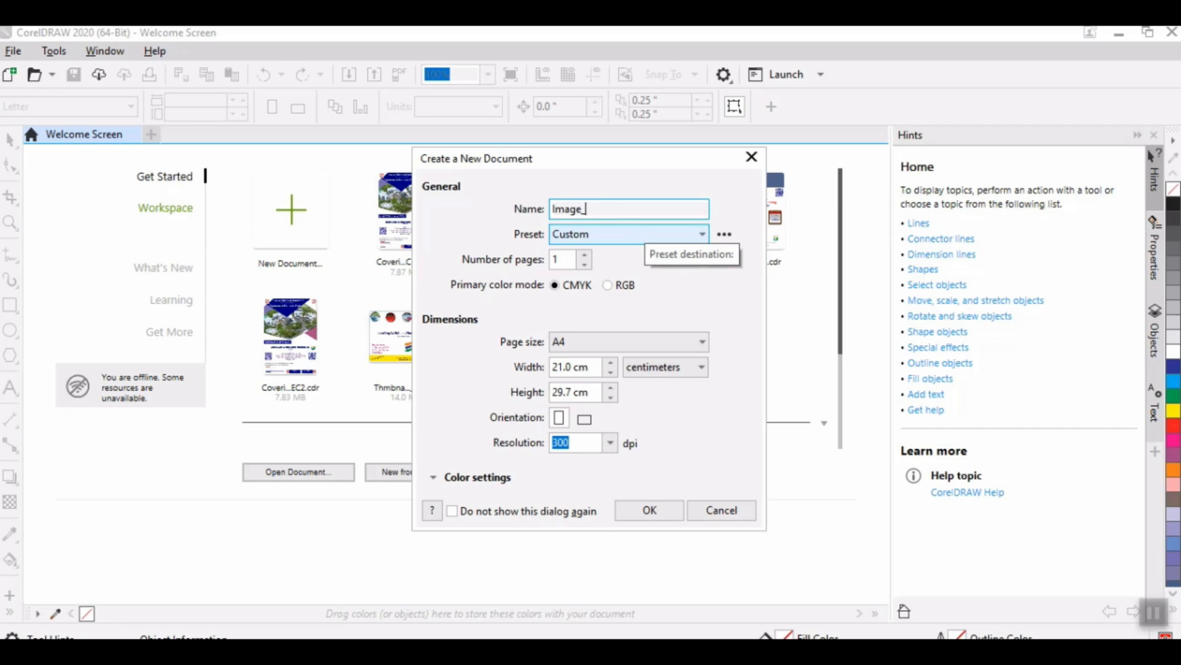
{"action": "type", "text": "Editing"}
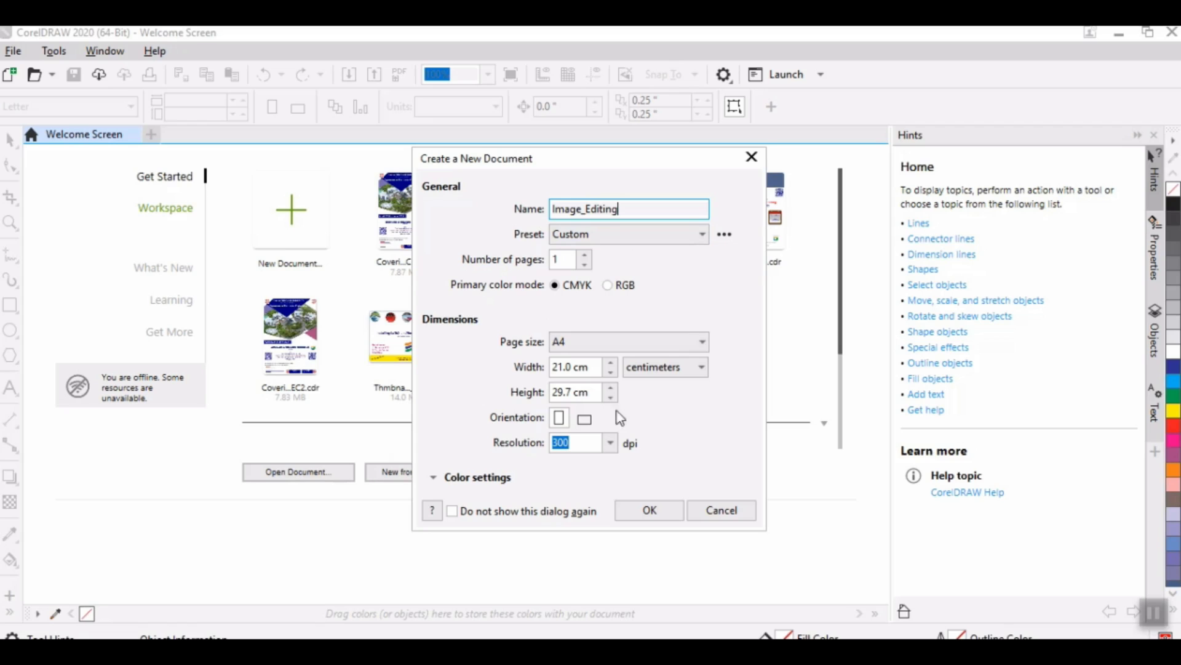
{"action": "left_click", "coordinate": [672, 371]}
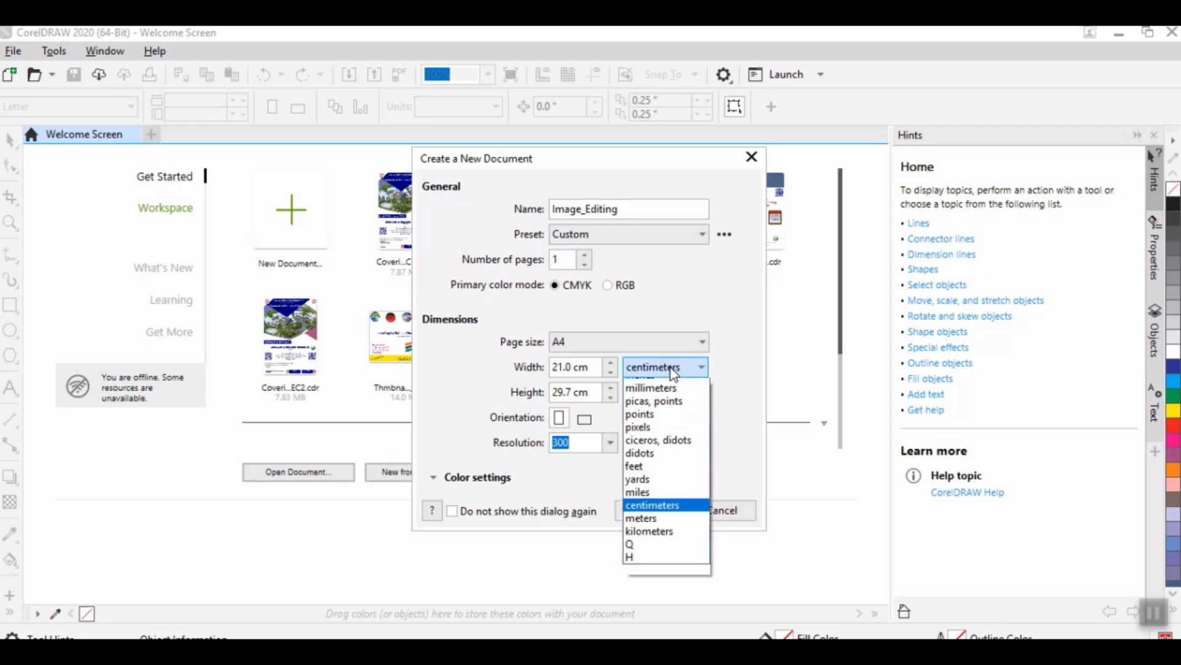
{"action": "left_click", "coordinate": [481, 387]}
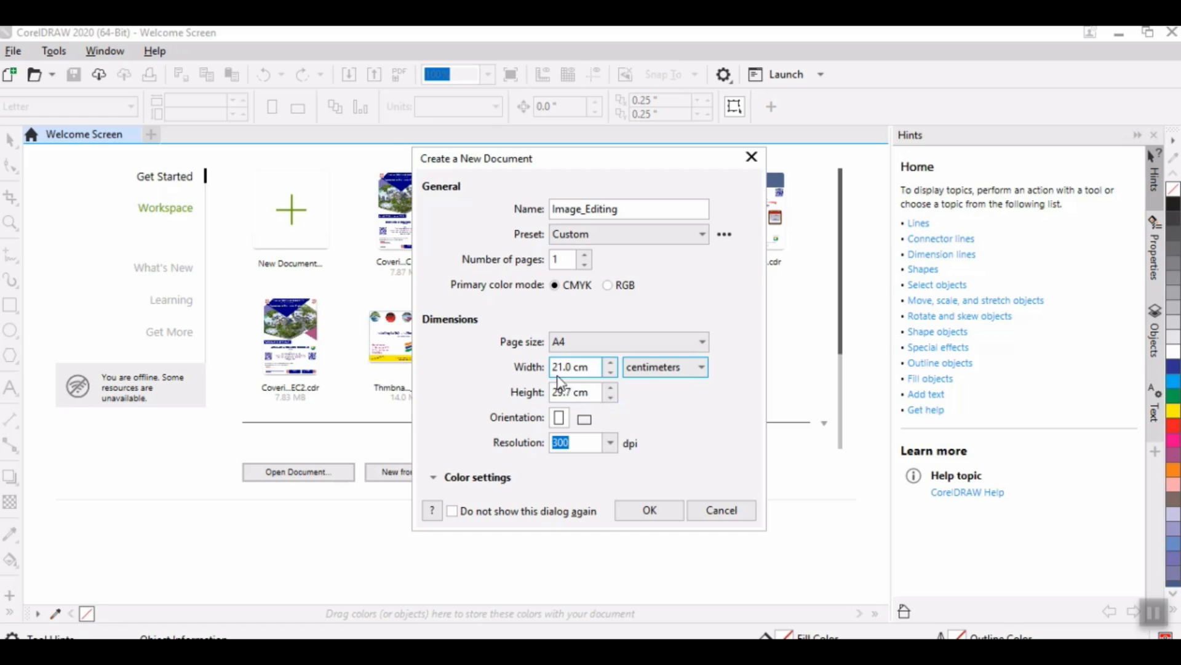
{"action": "left_click", "coordinate": [585, 419]}
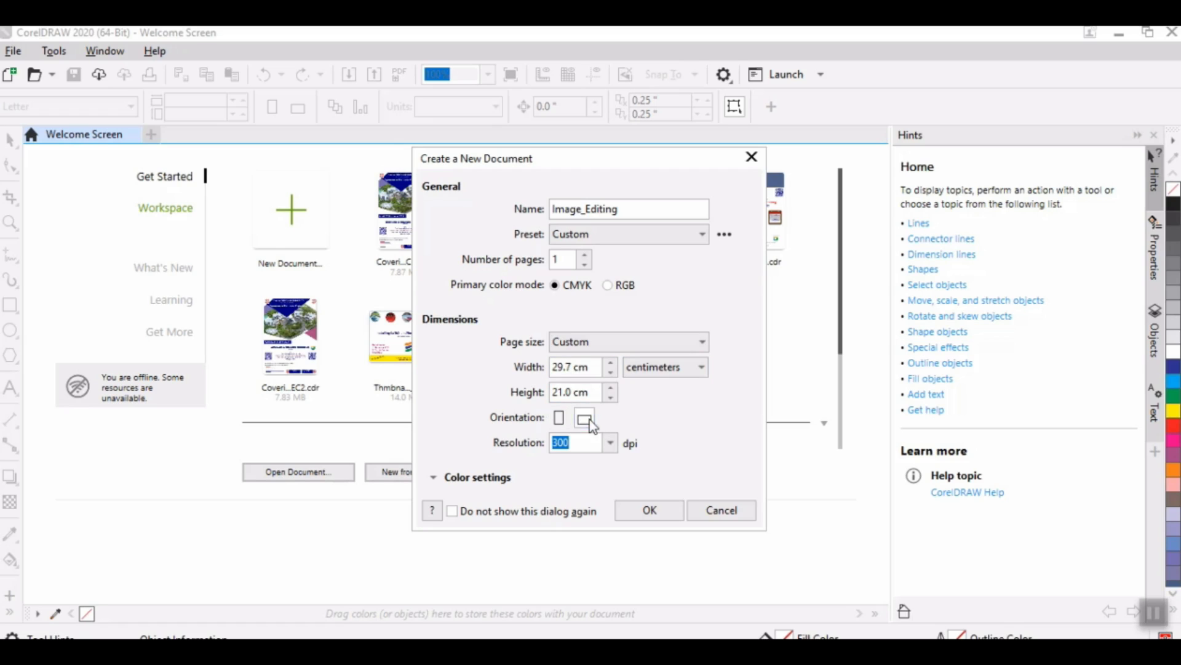
{"action": "left_click", "coordinate": [561, 419]}
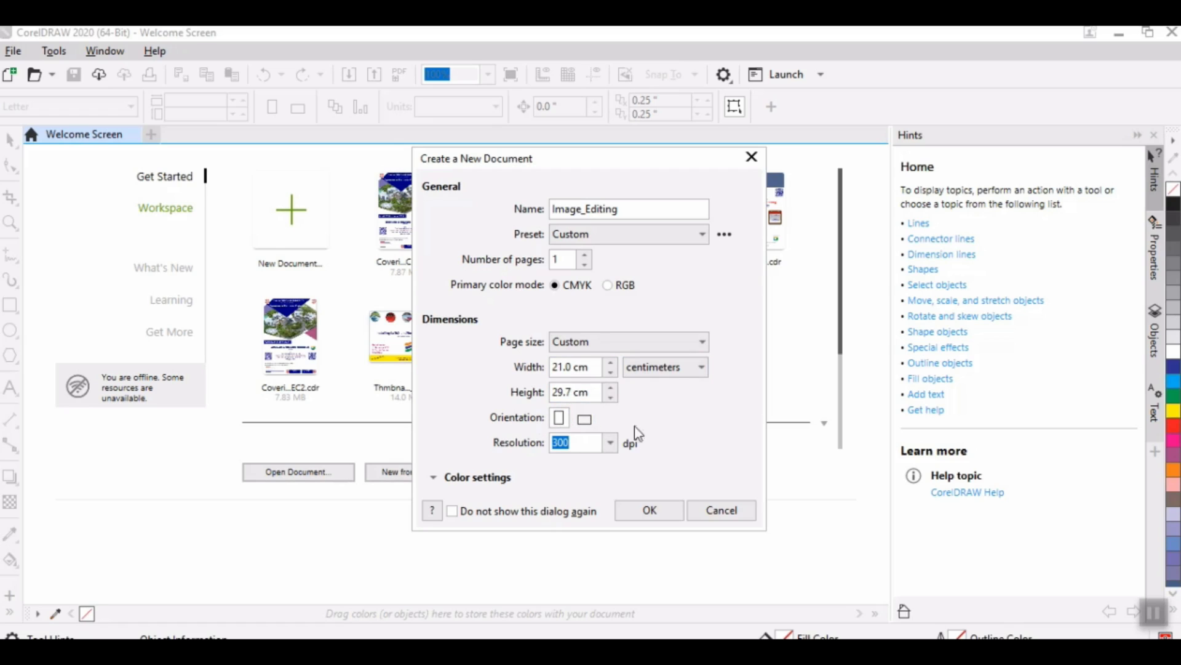
{"action": "left_click", "coordinate": [646, 510]}
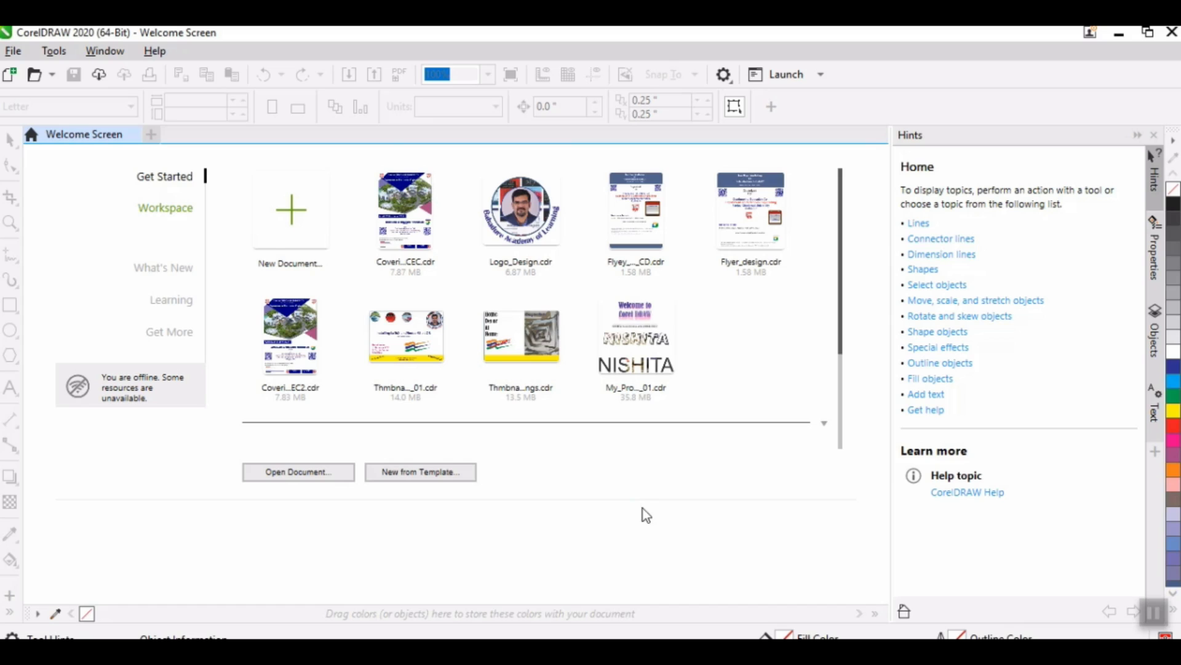
{"action": "scroll", "coordinate": [695, 407], "scroll_direction": "up", "scroll_amount": 2}
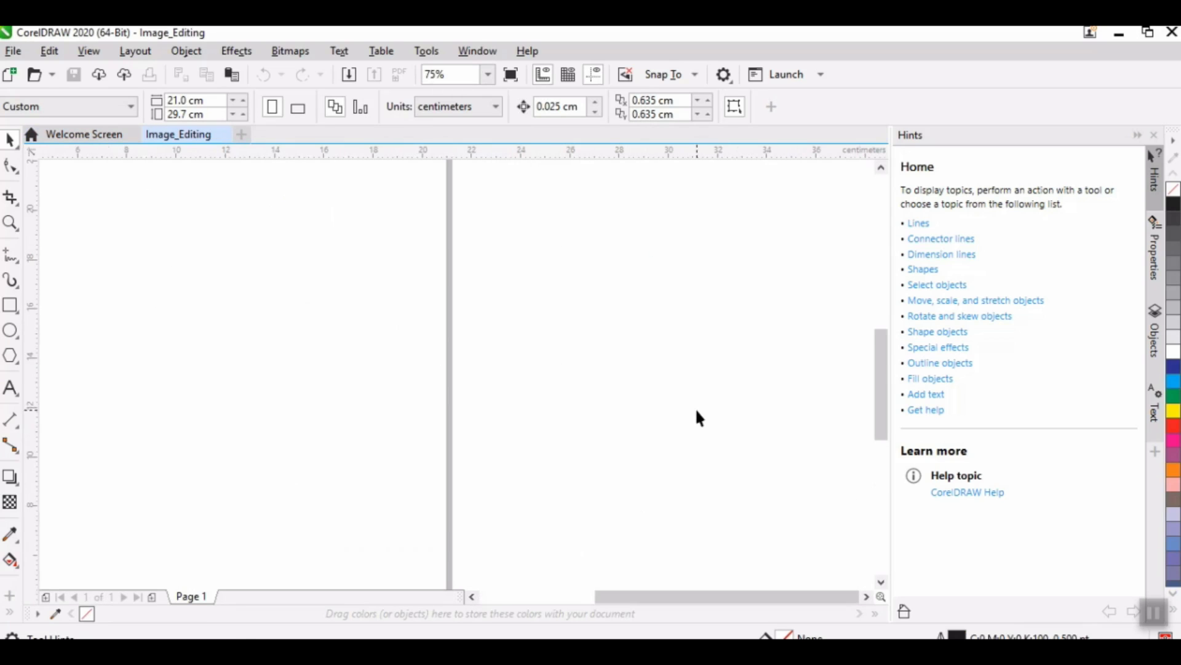
{"action": "left_click_drag", "start_coordinate": [691, 597], "coordinate": [632, 601]}
{"action": "left_click_drag", "start_coordinate": [874, 422], "coordinate": [874, 356]}
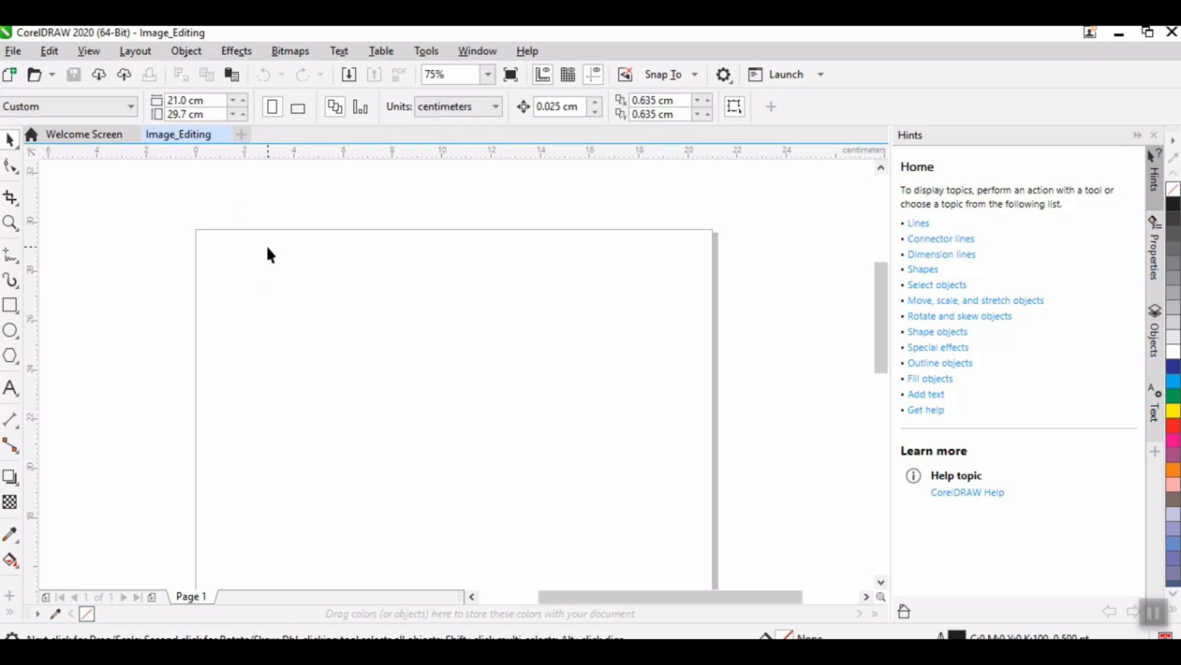
Step: Switch to File Explorer and open the images folder inside Corel_April_2021 on Local Disk (D:)
{"action": "left_click", "coordinate": [1118, 33]}
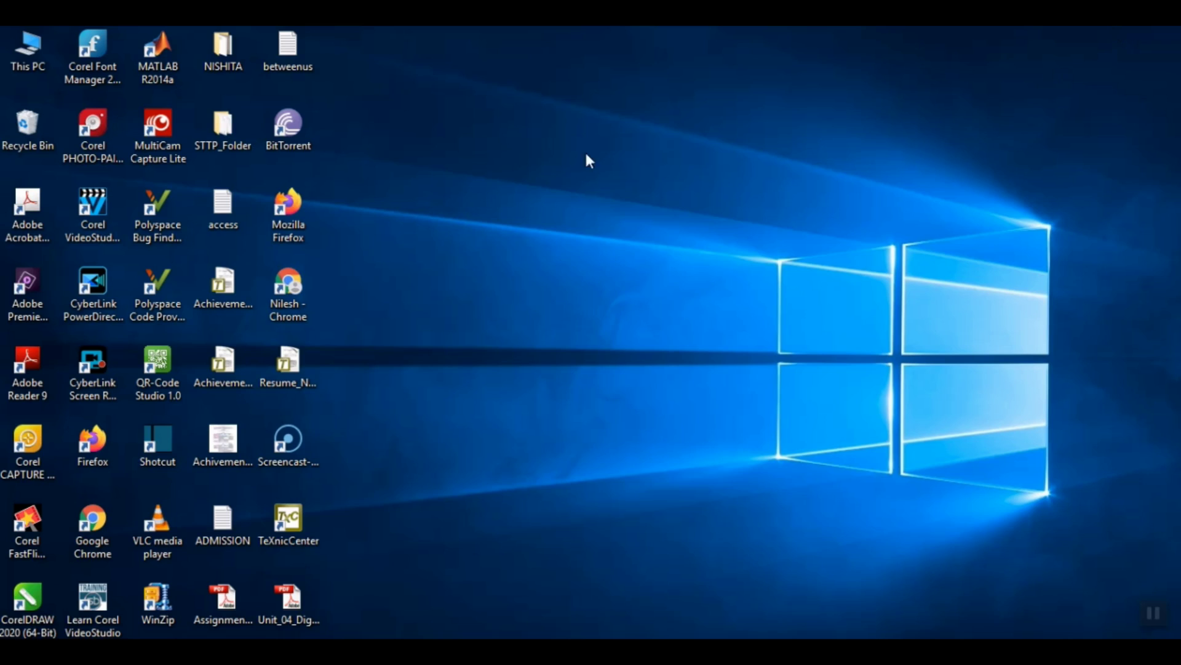
{"action": "double_click", "coordinate": [27, 65]}
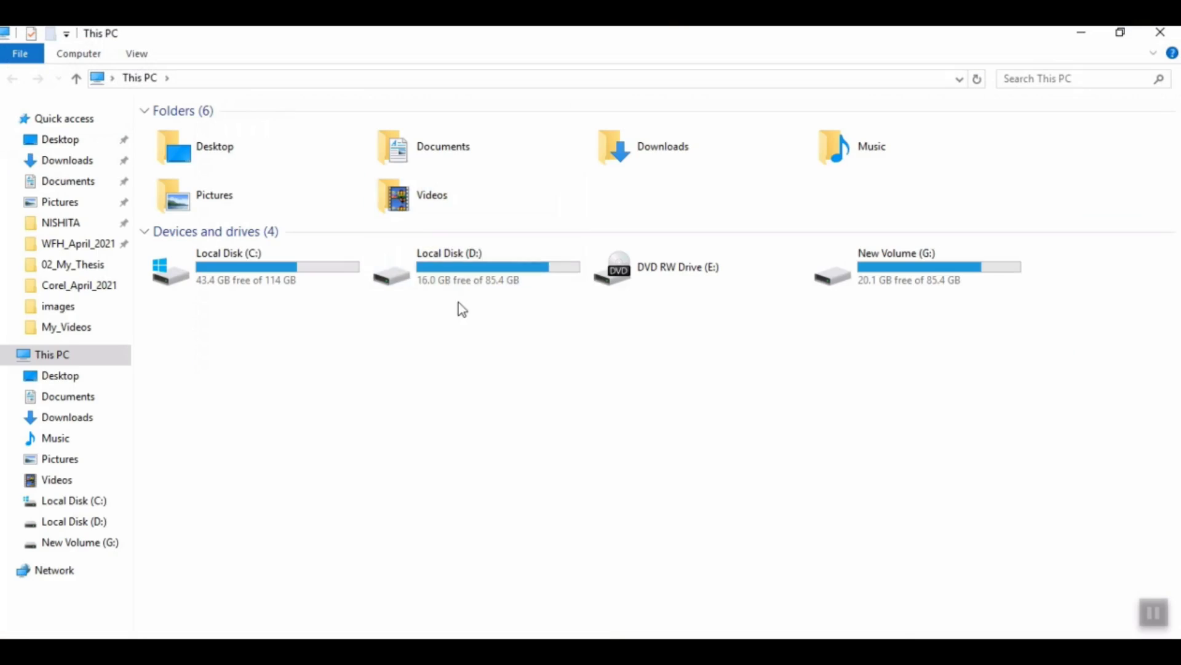
{"action": "left_click", "coordinate": [459, 266]}
{"action": "double_click", "coordinate": [459, 265]}
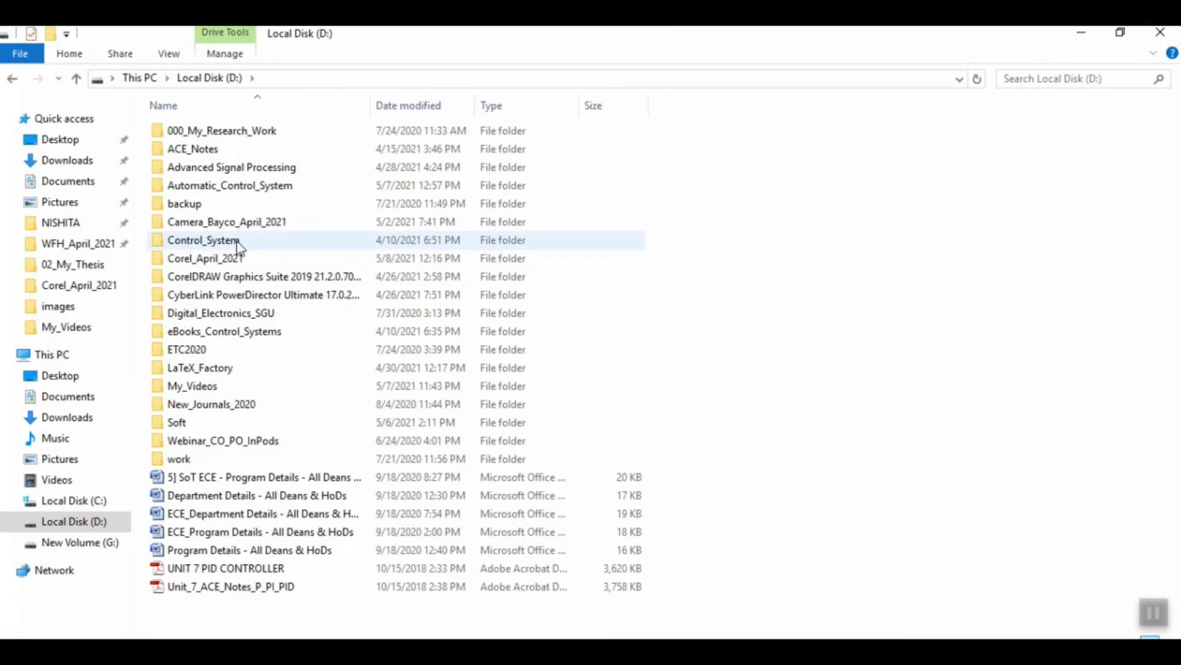
{"action": "double_click", "coordinate": [226, 258]}
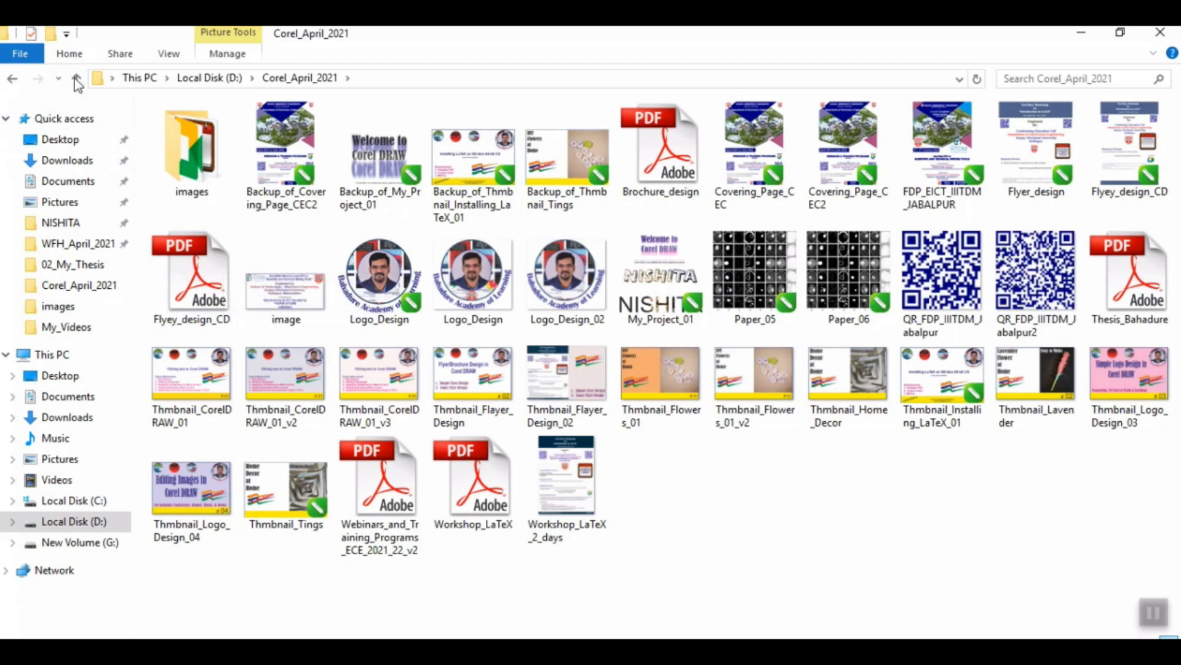
{"action": "double_click", "coordinate": [217, 165]}
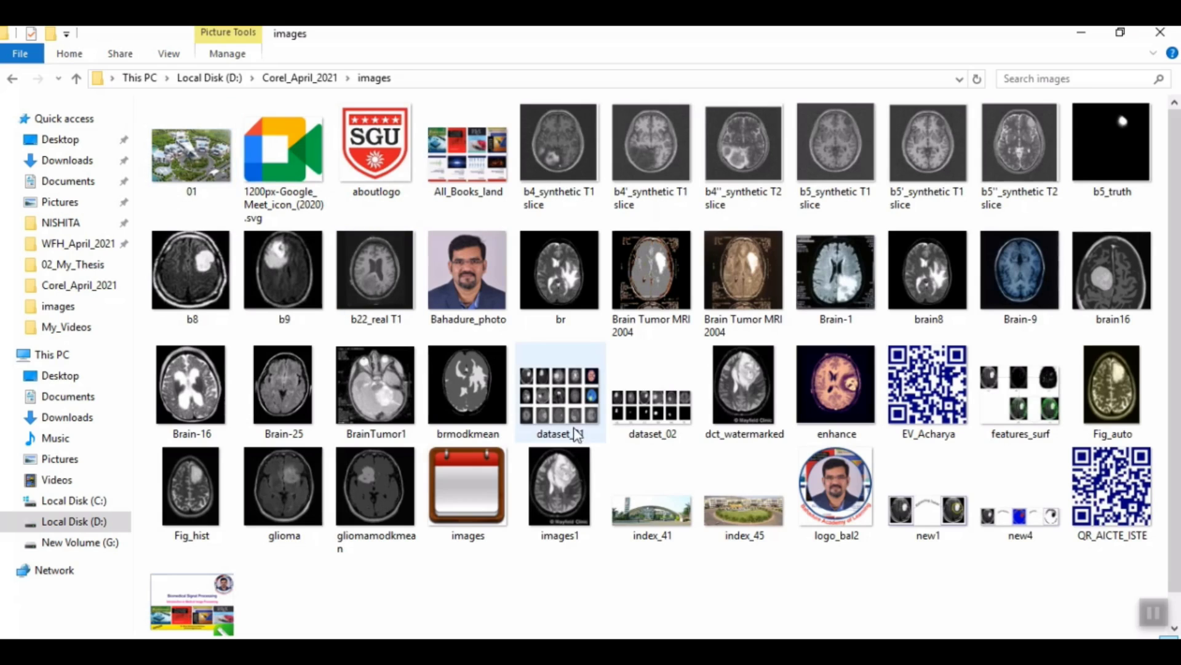
Step: View the dataset_01 image in Microsoft Office Picture Manager, then close it
{"action": "left_click", "coordinate": [561, 402]}
{"action": "right_click", "coordinate": [562, 404]}
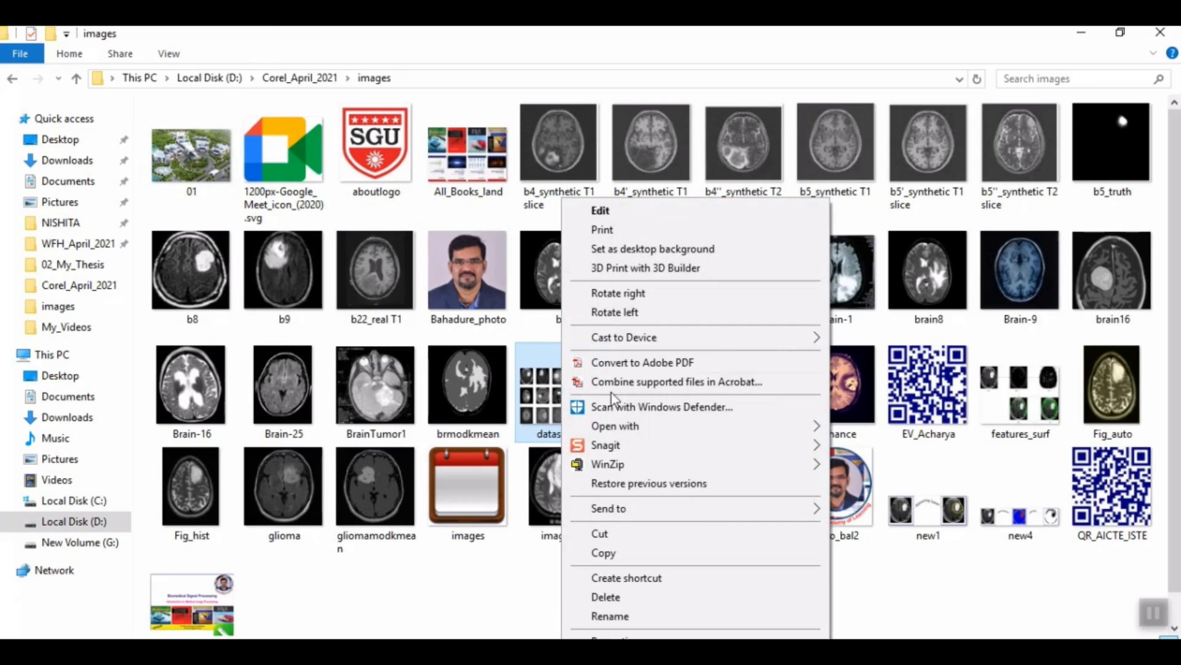
{"action": "mouse_move", "coordinate": [624, 428]}
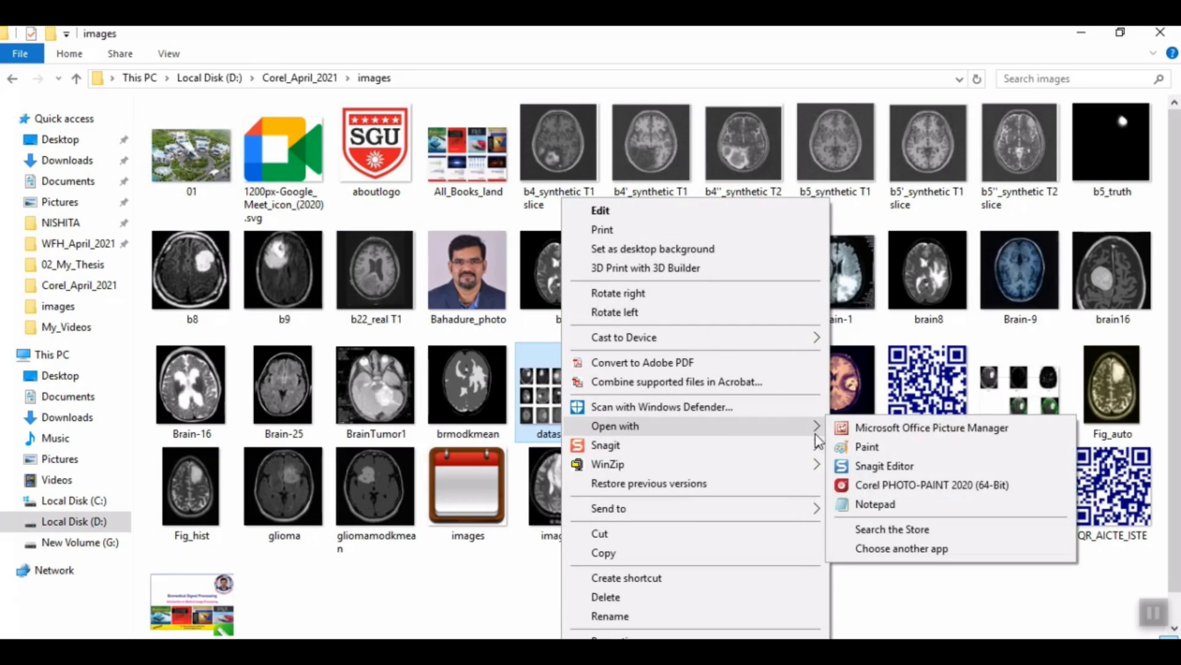
{"action": "left_click", "coordinate": [863, 433]}
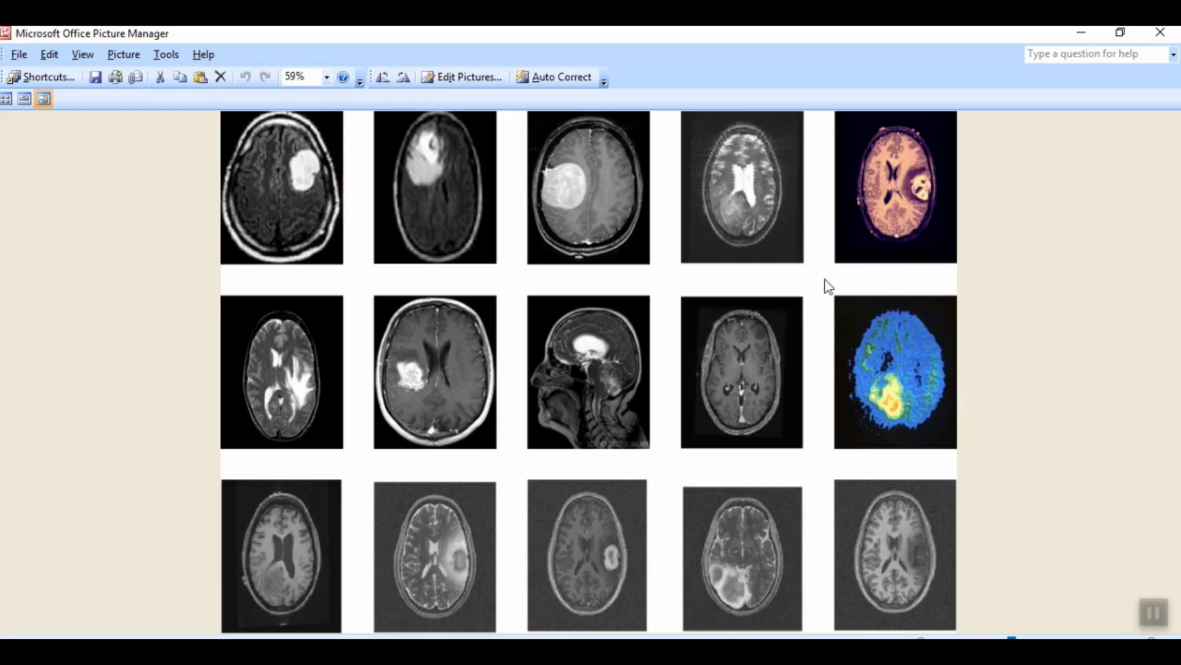
{"action": "left_click", "coordinate": [1161, 32]}
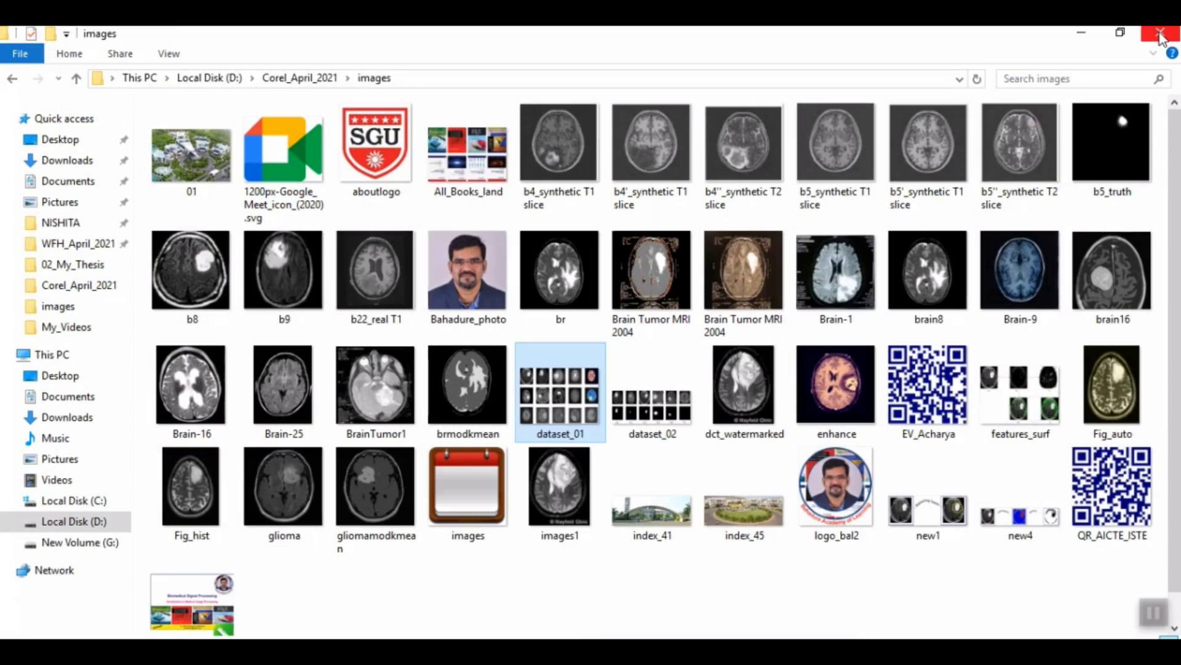
Step: View the new1 image in Microsoft Office Picture Manager, then close it
{"action": "left_click", "coordinate": [937, 515]}
{"action": "right_click", "coordinate": [936, 516]}
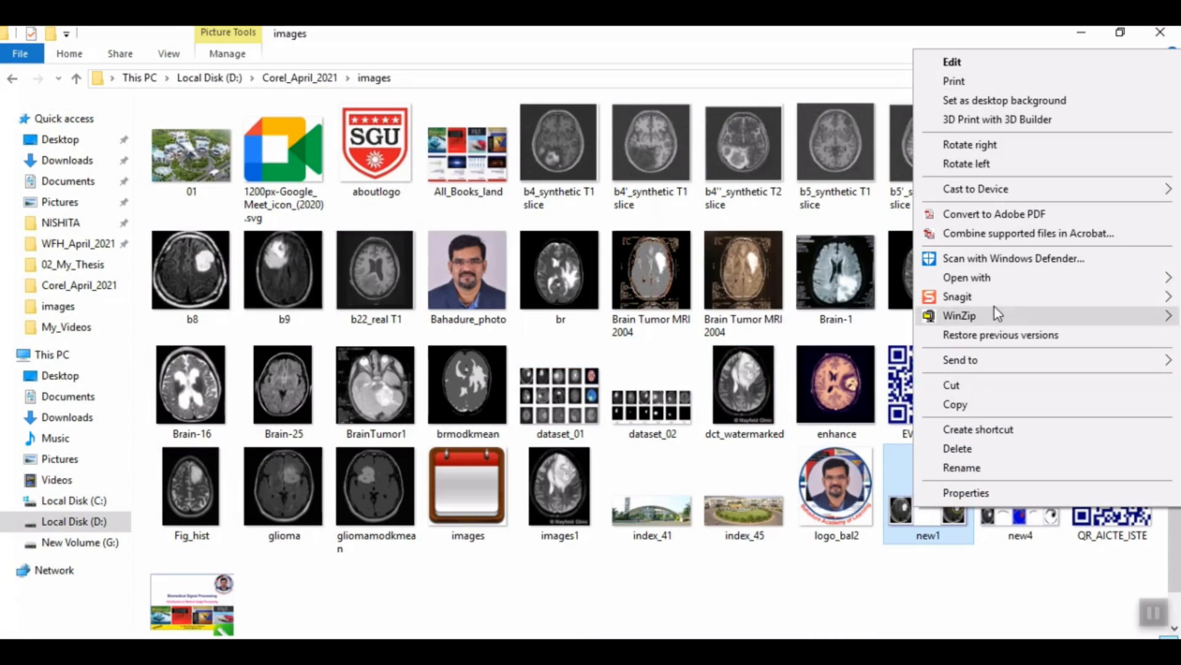
{"action": "mouse_move", "coordinate": [985, 284]}
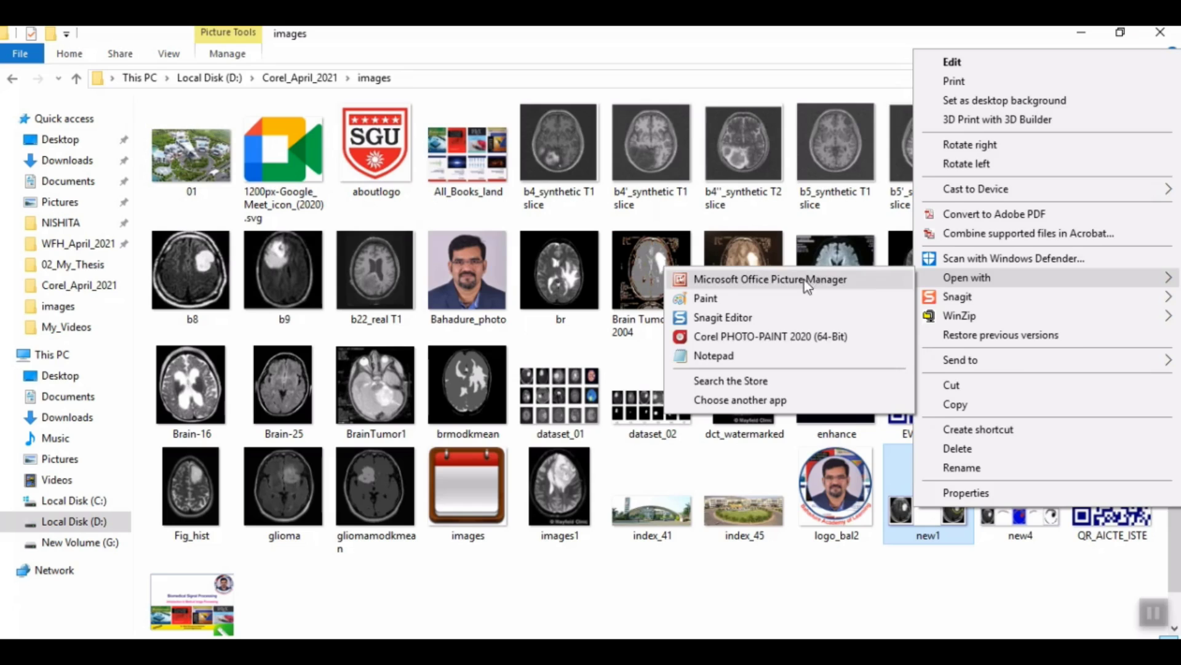
{"action": "left_click", "coordinate": [804, 279]}
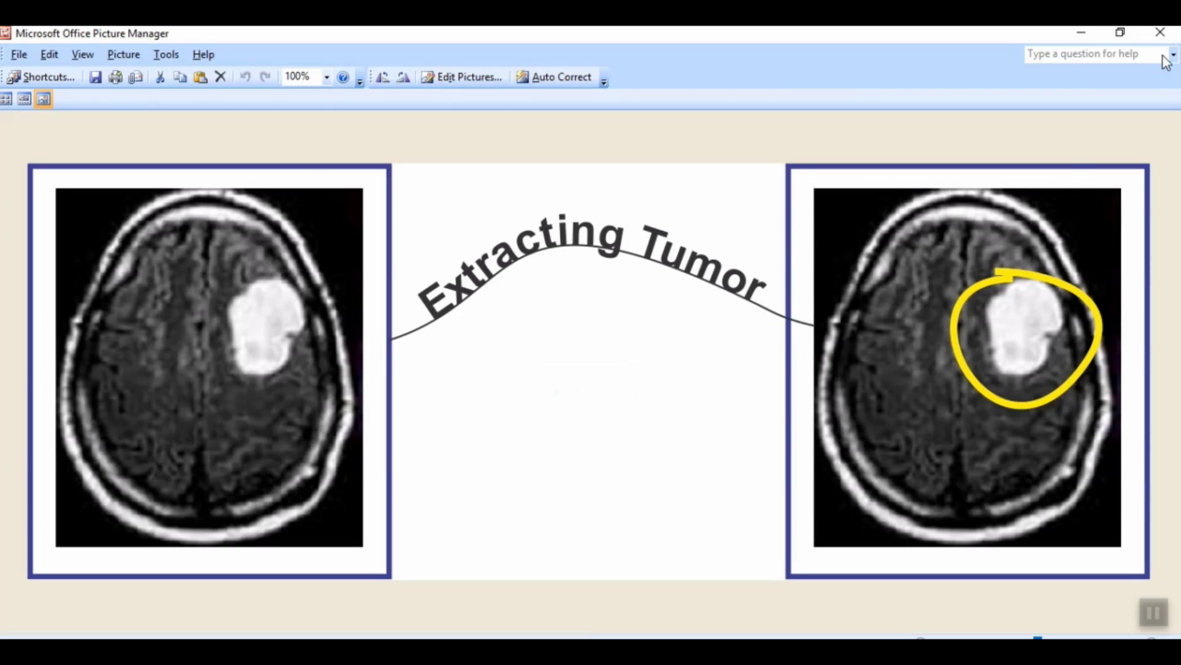
{"action": "left_click", "coordinate": [1161, 32]}
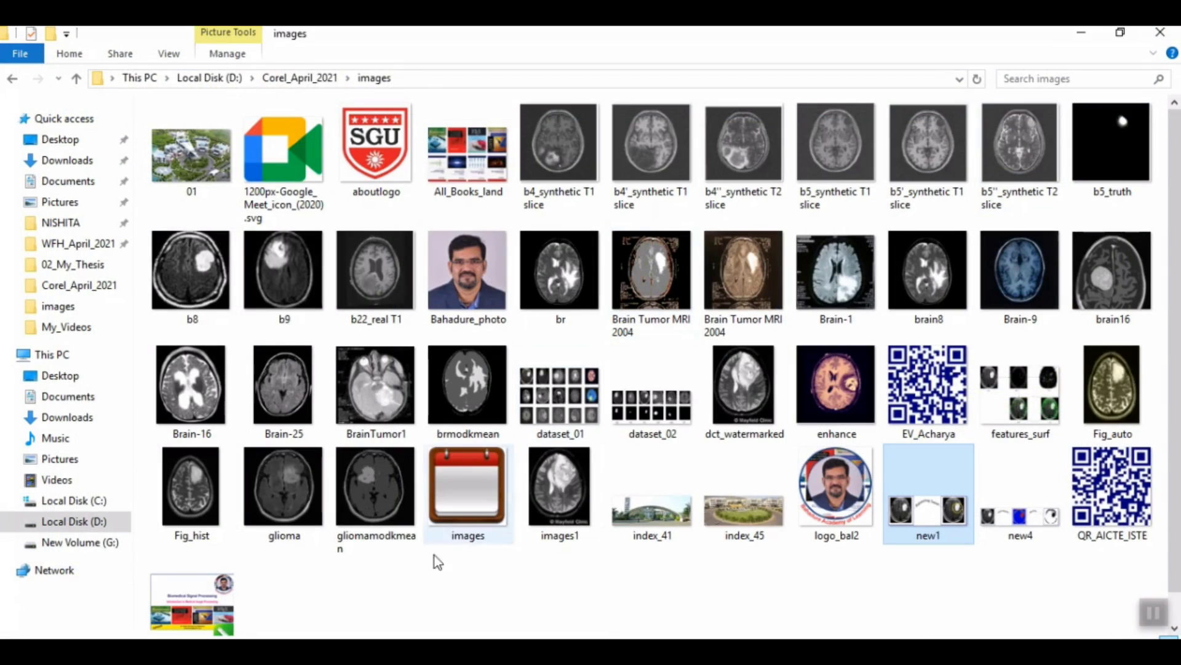
Step: Copy the b8, b9 and b22_real T1 brain scans from the images folder into the Image_Editing document in CorelDRAW
{"action": "left_click", "coordinate": [200, 277]}
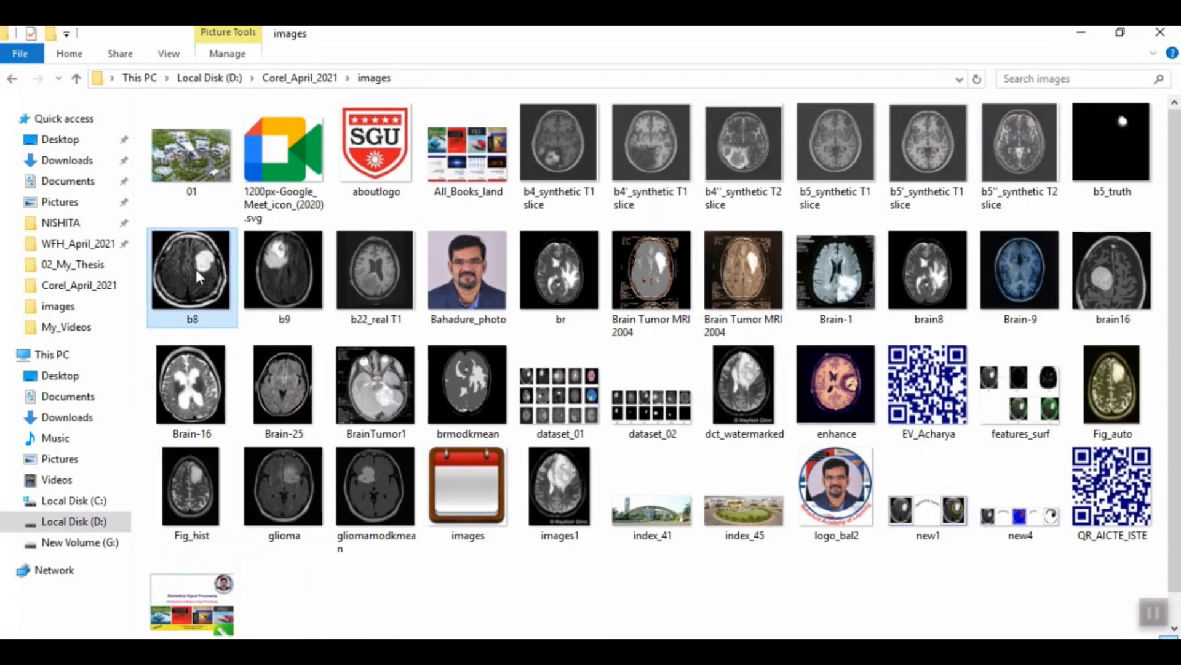
{"action": "left_click", "coordinate": [283, 277], "text": "ctrl"}
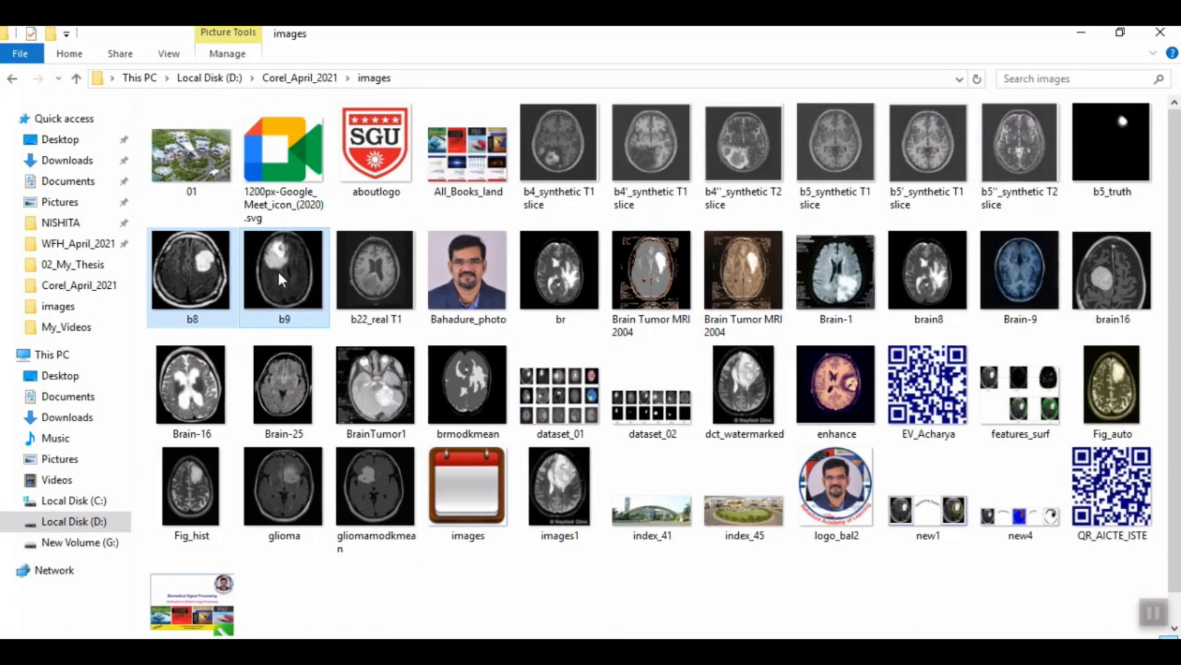
{"action": "left_click", "coordinate": [365, 282], "text": "ctrl"}
{"action": "left_click", "coordinate": [440, 282], "text": "ctrl"}
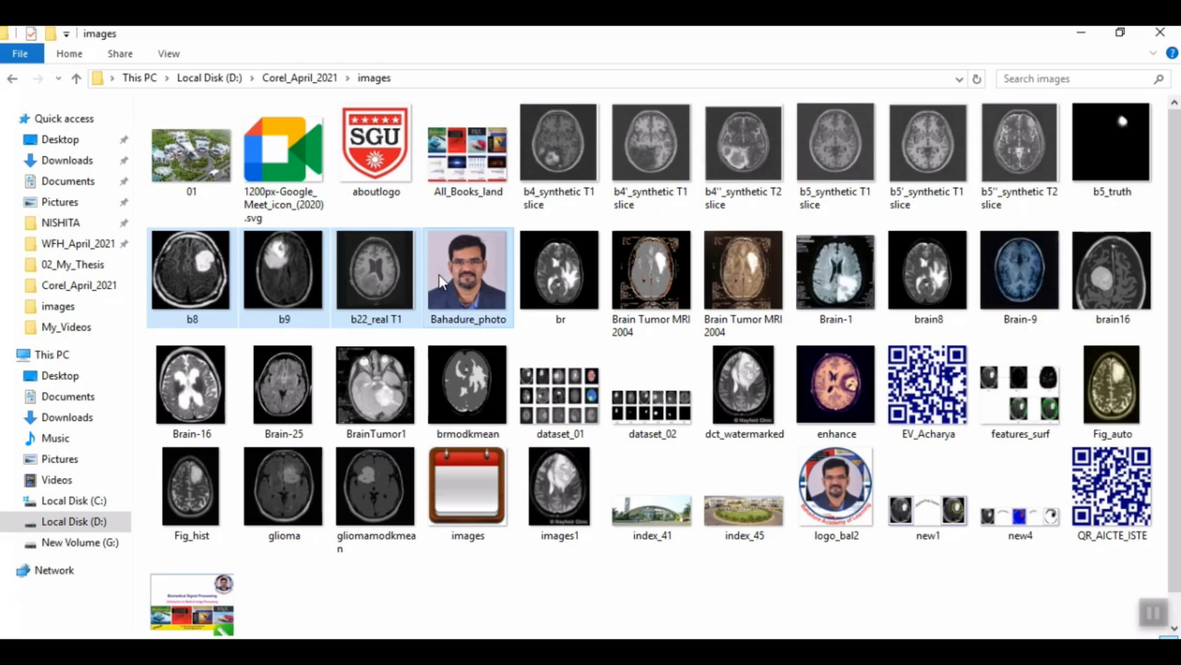
{"action": "left_click", "coordinate": [302, 649]}
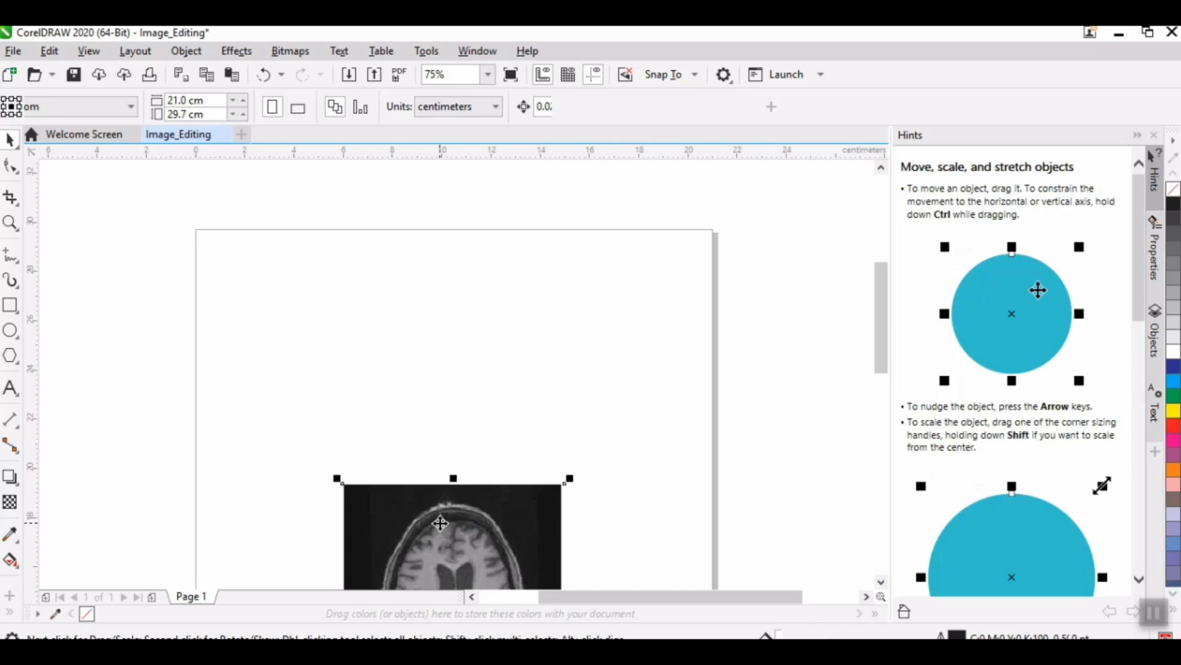
Step: Spread out the overlapping scans, placing the b22_real T1 scan near the page's upper-left corner and the b9 scan farther right
{"action": "left_click_drag", "start_coordinate": [454, 545], "coordinate": [384, 434]}
{"action": "left_click_drag", "start_coordinate": [512, 532], "coordinate": [589, 475]}
{"action": "left_click_drag", "start_coordinate": [389, 460], "coordinate": [354, 369]}
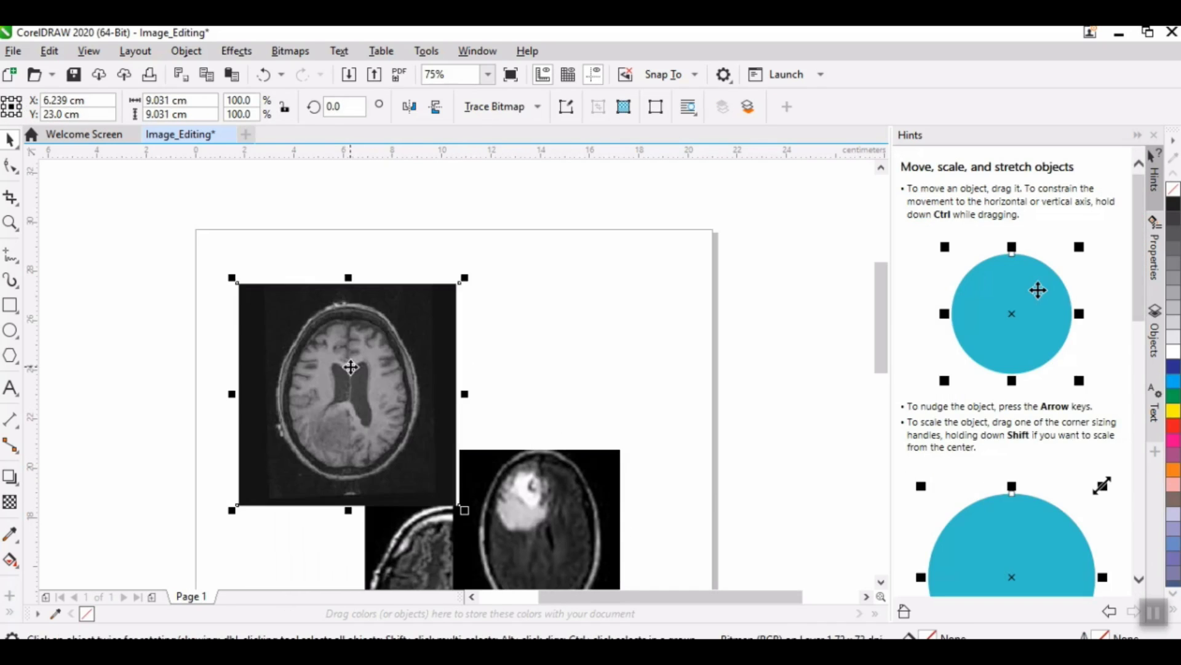
Step: Resize the b22_real T1 scan to 4 cm wide and 5 cm high
{"action": "double_click", "coordinate": [157, 100]}
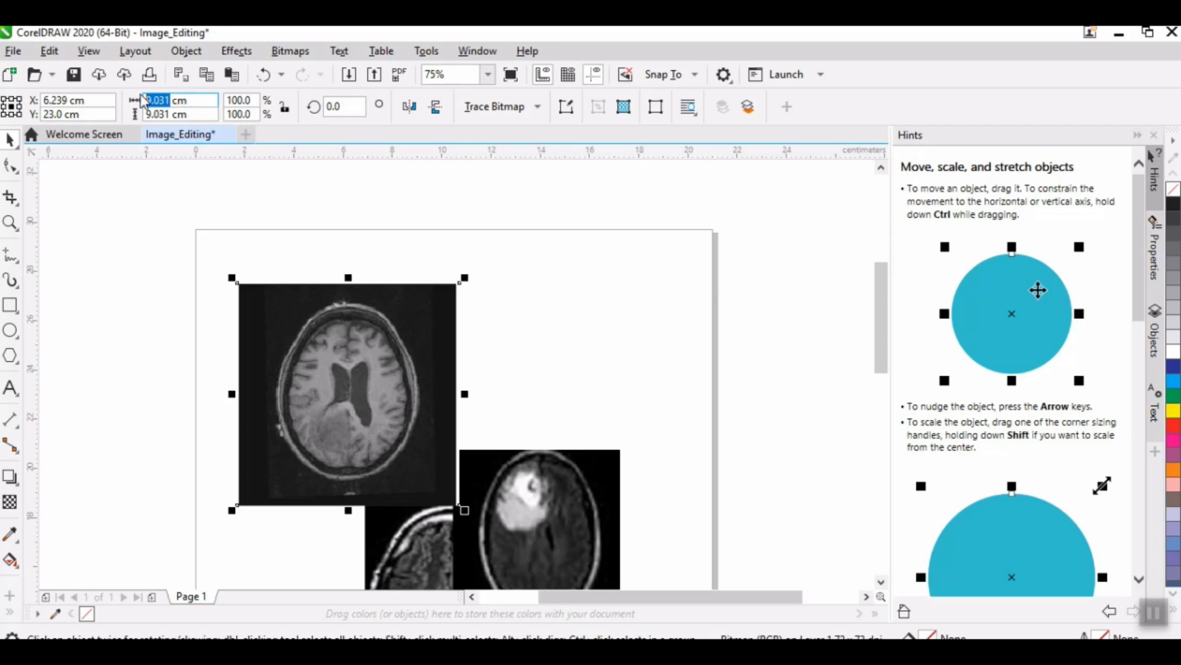
{"action": "type", "text": "4"}
{"action": "key", "text": "Return"}
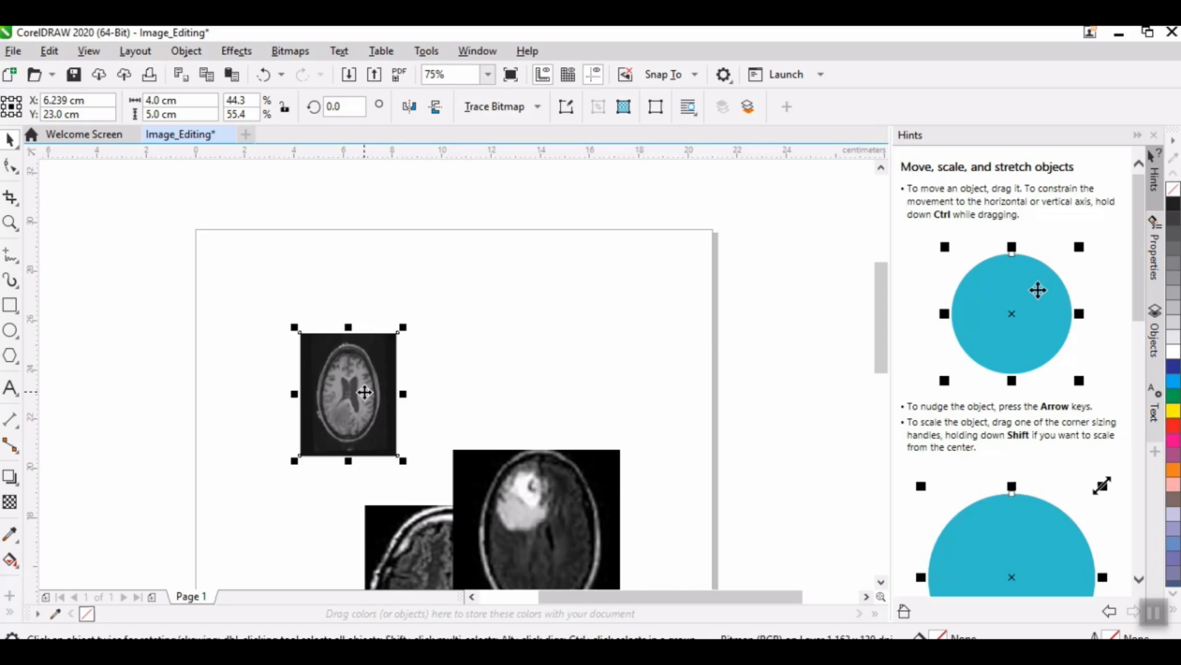
Step: Delete the b22_real T1 scan from Page 1, then add a second page and paste the copied content there
{"action": "key", "text": "Delete"}
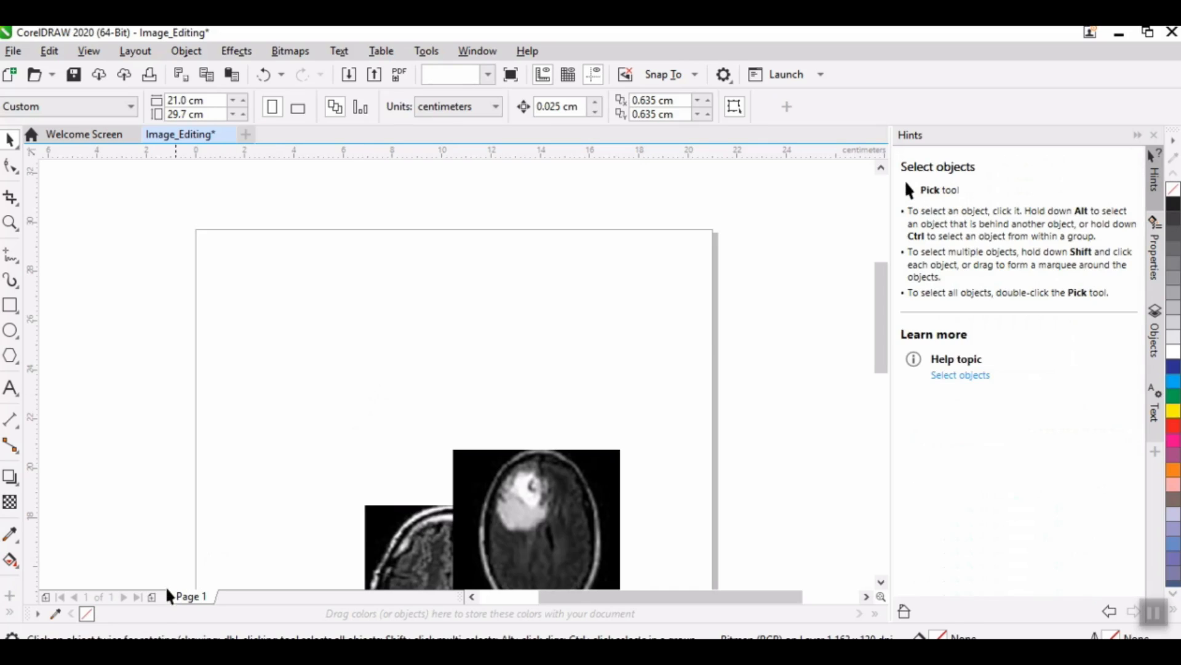
{"action": "left_click", "coordinate": [152, 597]}
{"action": "key", "text": "ctrl+v"}
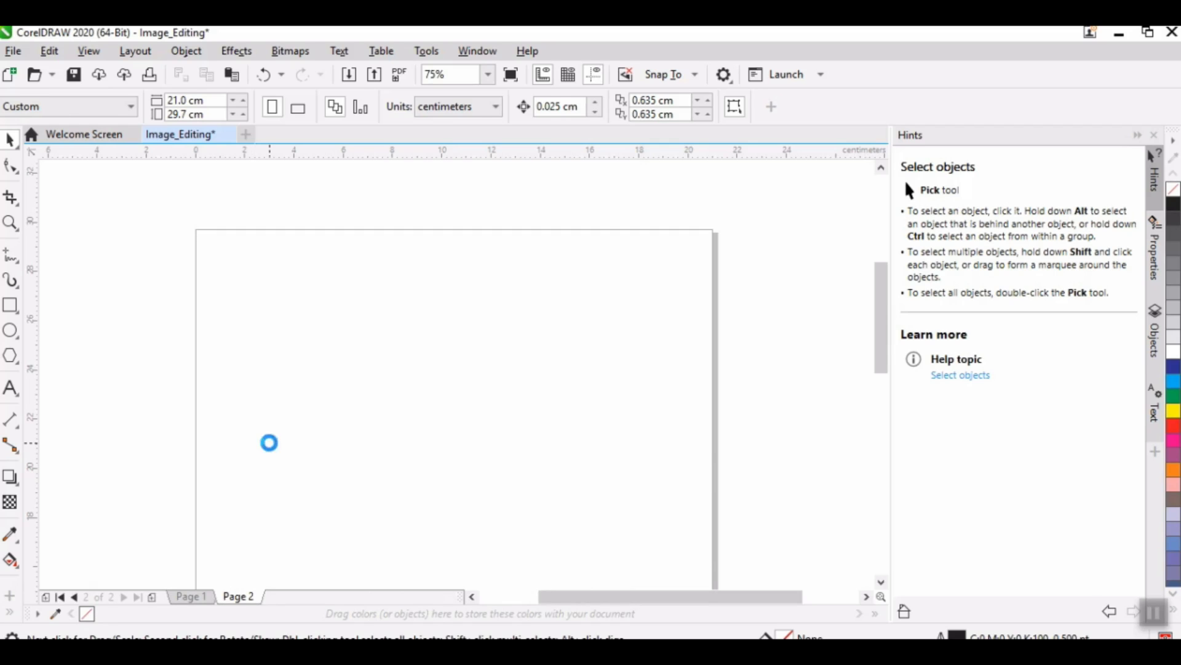
Step: Crop the sides of the pasted scan on Page 2, keeping an area about 3.14 cm wide and 5 cm high
{"action": "scroll", "coordinate": [265, 394], "scroll_direction": "up", "scroll_amount": 2}
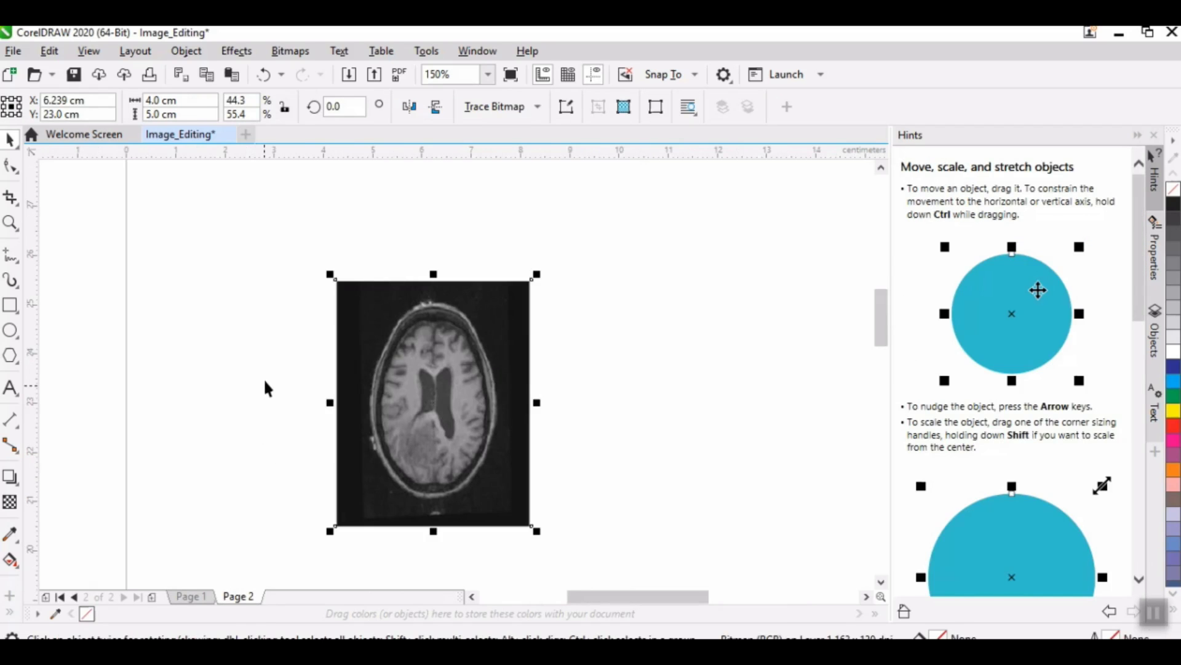
{"action": "left_click", "coordinate": [9, 196]}
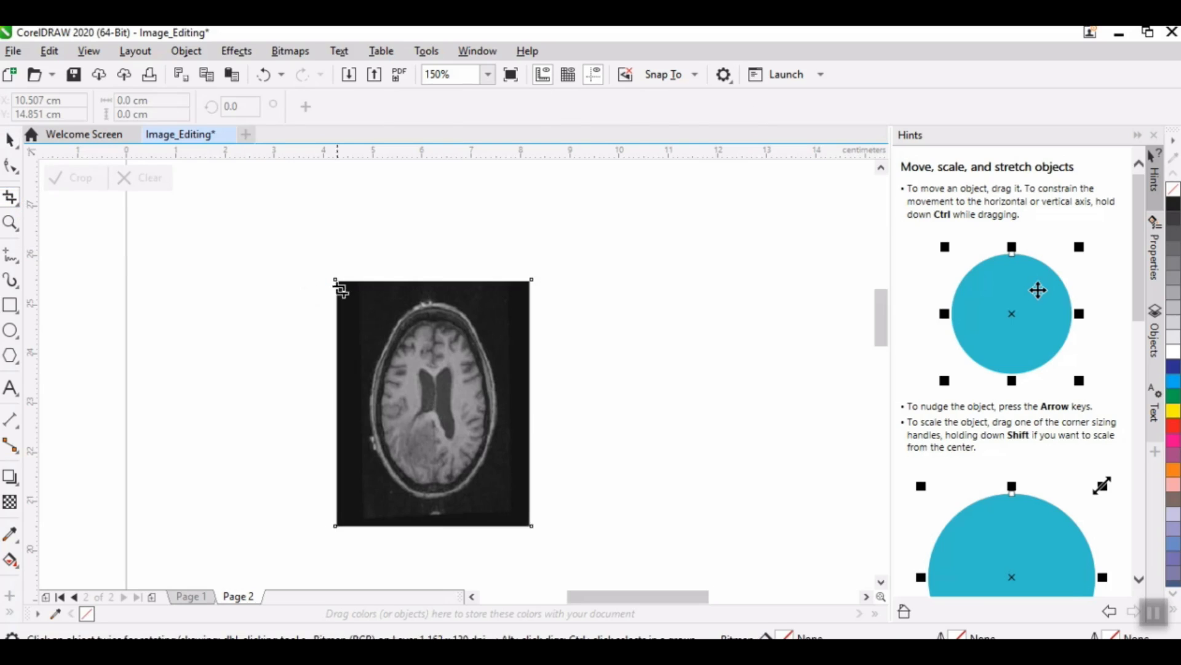
{"action": "left_click_drag", "start_coordinate": [358, 281], "coordinate": [512, 524]}
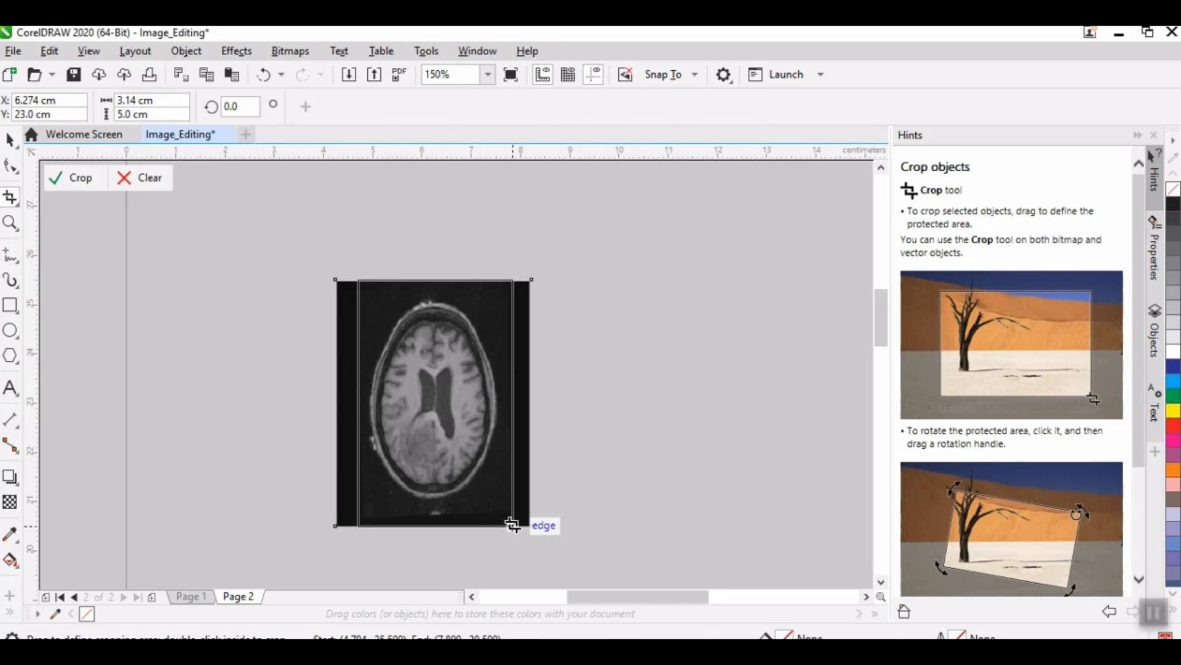
{"action": "double_click", "coordinate": [433, 326]}
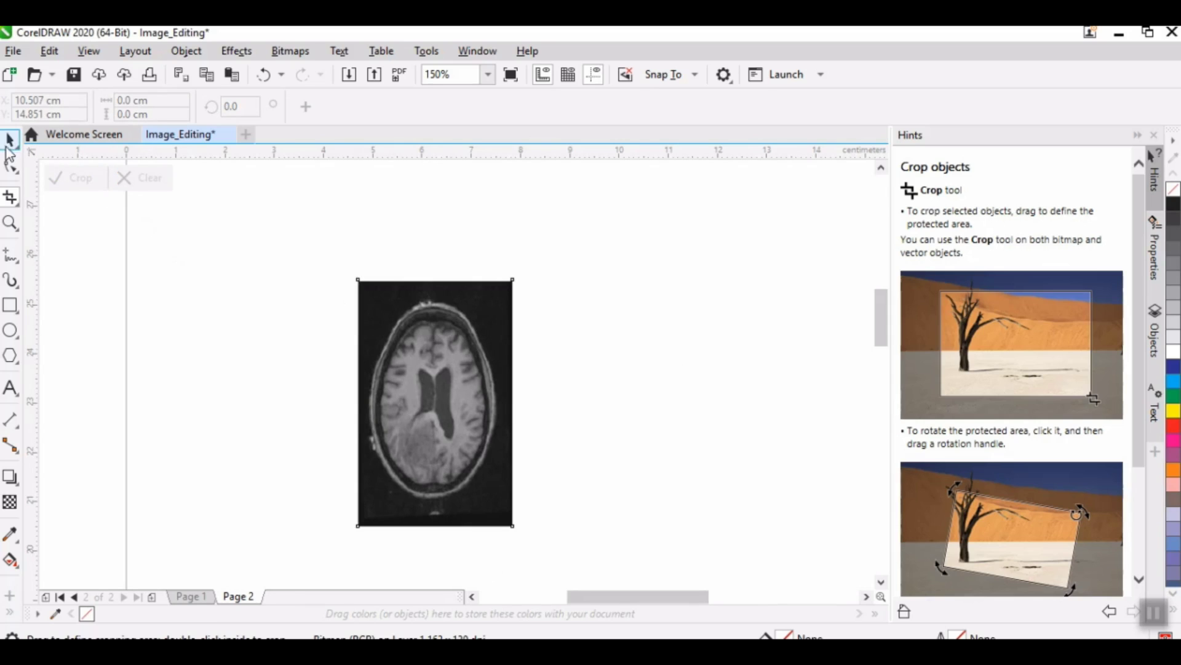
Step: Cut the cropped scan from Page 2 and paste it onto Page 1
{"action": "left_click", "coordinate": [9, 140]}
{"action": "left_click", "coordinate": [381, 341]}
{"action": "left_click", "coordinate": [376, 344]}
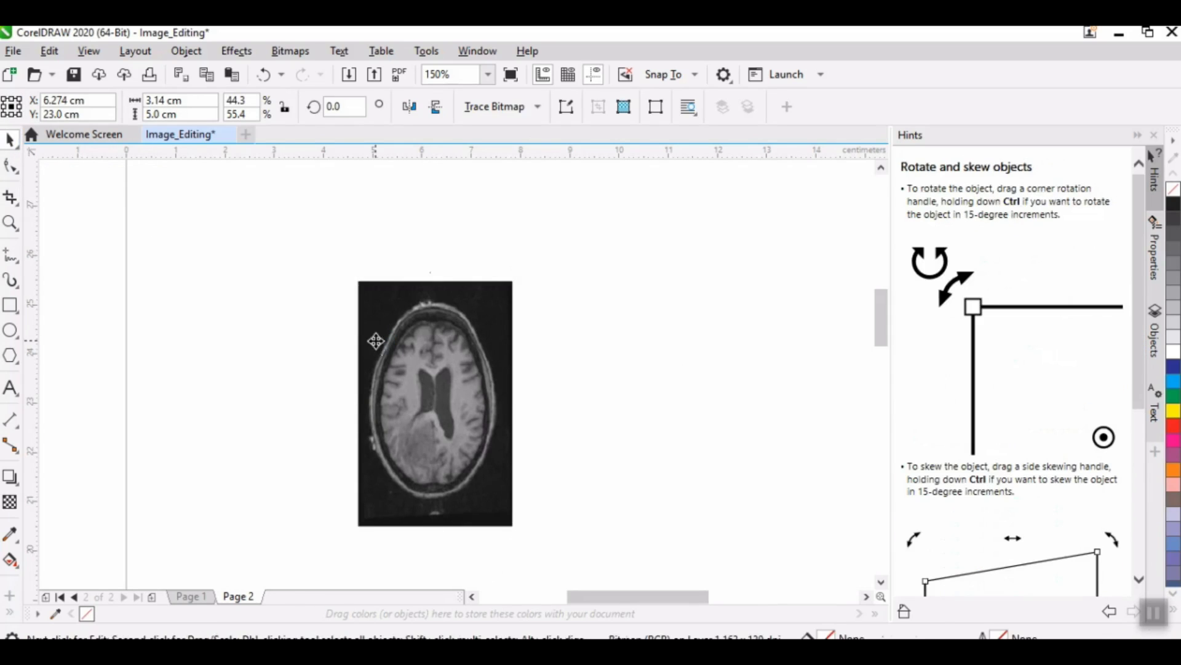
{"action": "key", "text": "Delete"}
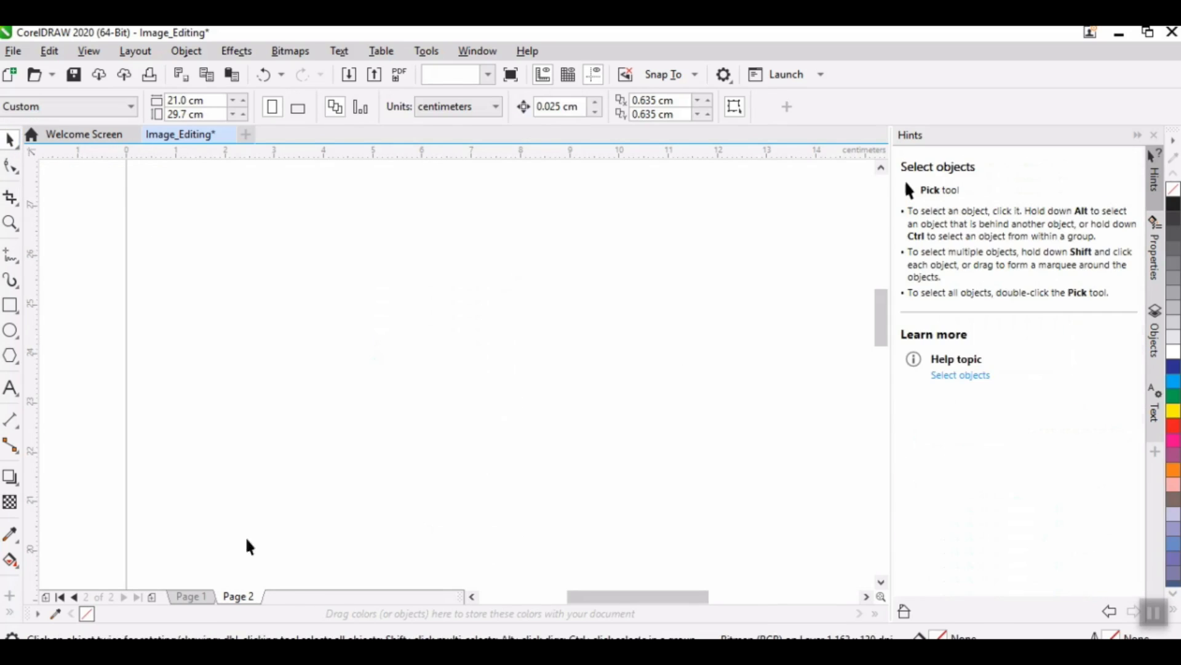
{"action": "left_click", "coordinate": [191, 596]}
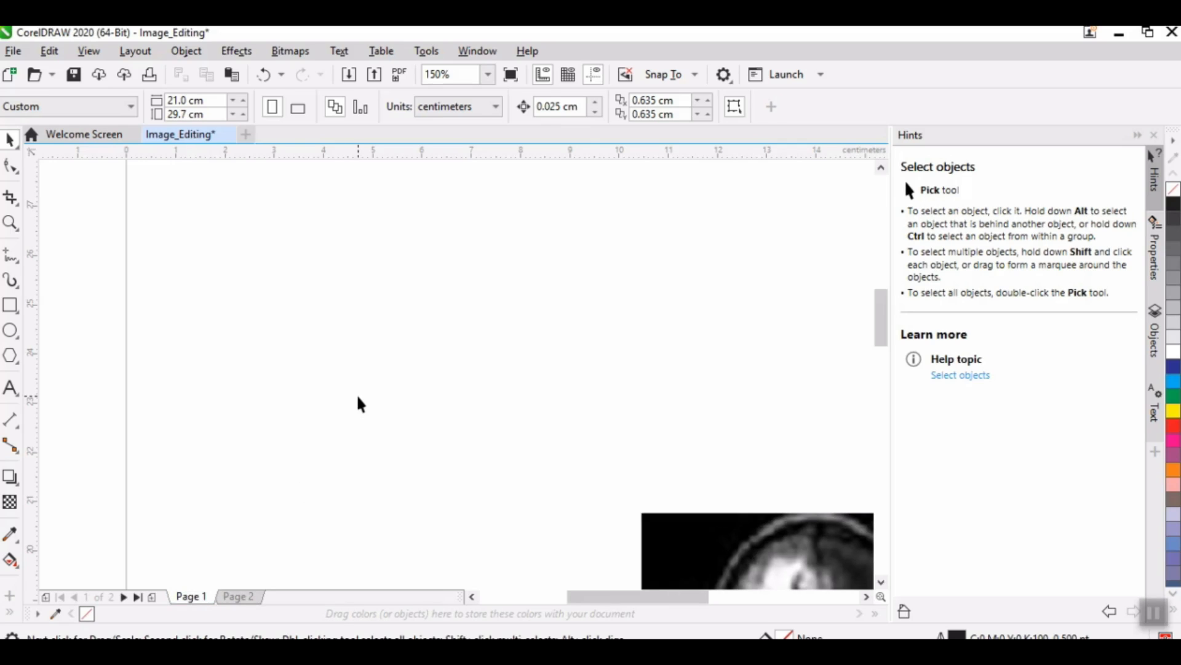
{"action": "key", "text": "ctrl+v"}
{"action": "scroll", "coordinate": [359, 397], "scroll_direction": "down", "scroll_amount": 1}
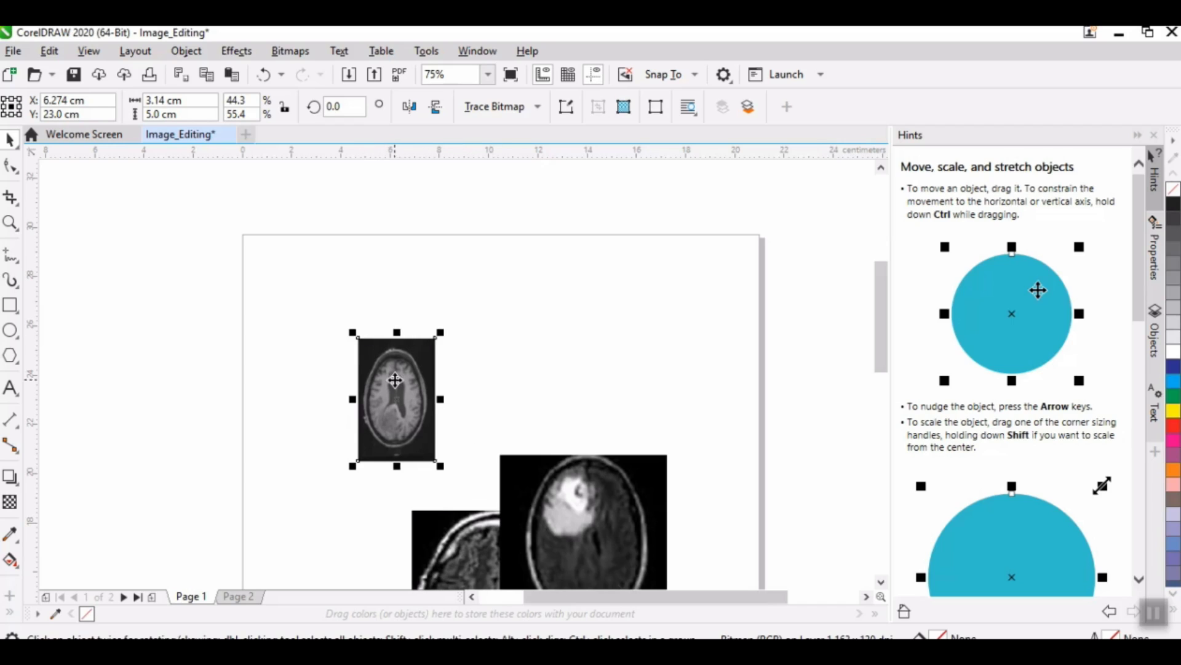
Step: Set the cropped scan's width to 4 cm and place it in the page's upper-left corner, centred at about X 2.39 cm, Y 26.88 cm
{"action": "left_click_drag", "start_coordinate": [419, 382], "coordinate": [311, 286]}
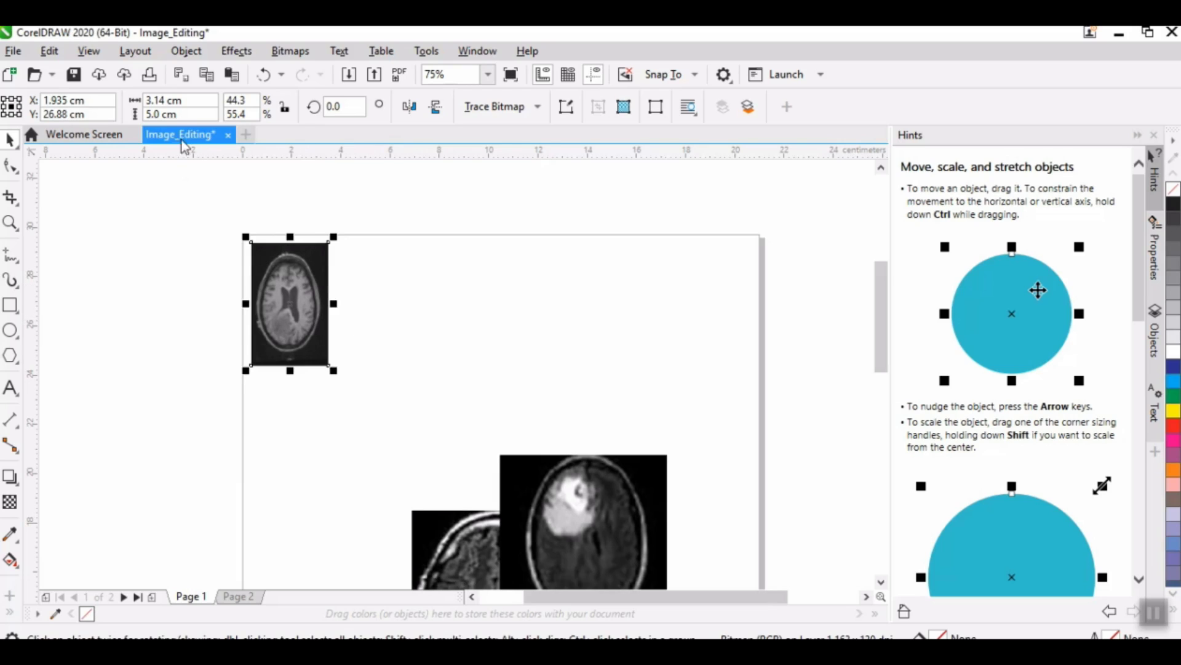
{"action": "left_click_drag", "start_coordinate": [168, 101], "coordinate": [140, 101]}
{"action": "type", "text": "4"}
{"action": "key", "text": "Return"}
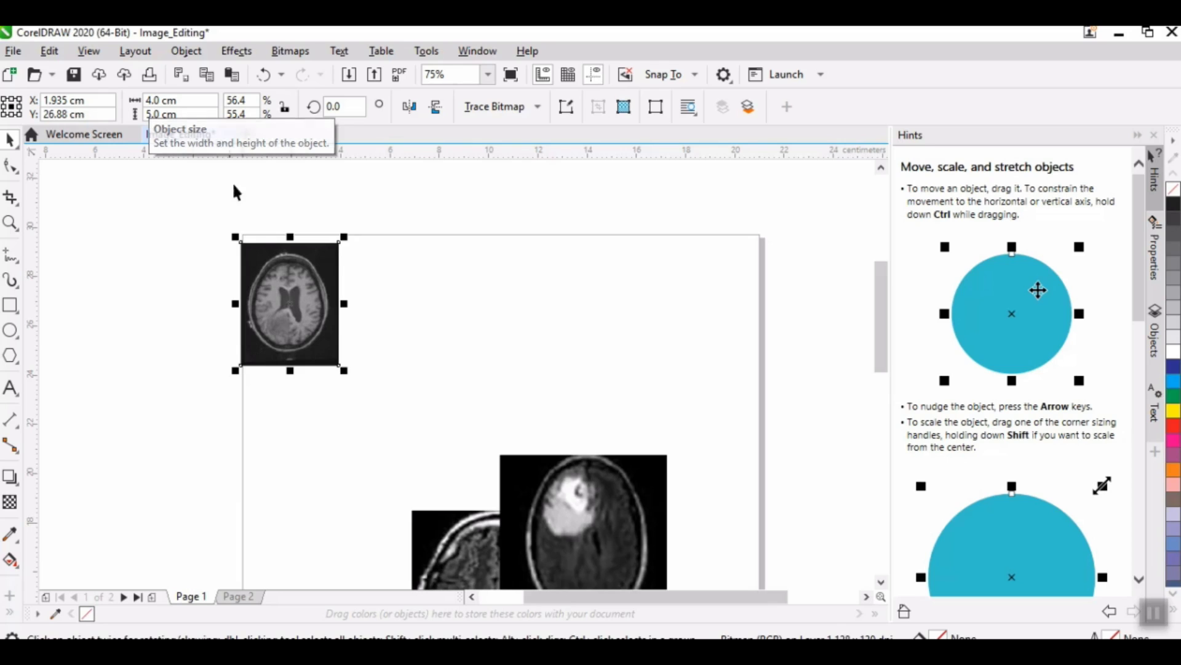
{"action": "left_click_drag", "start_coordinate": [270, 265], "coordinate": [281, 265]}
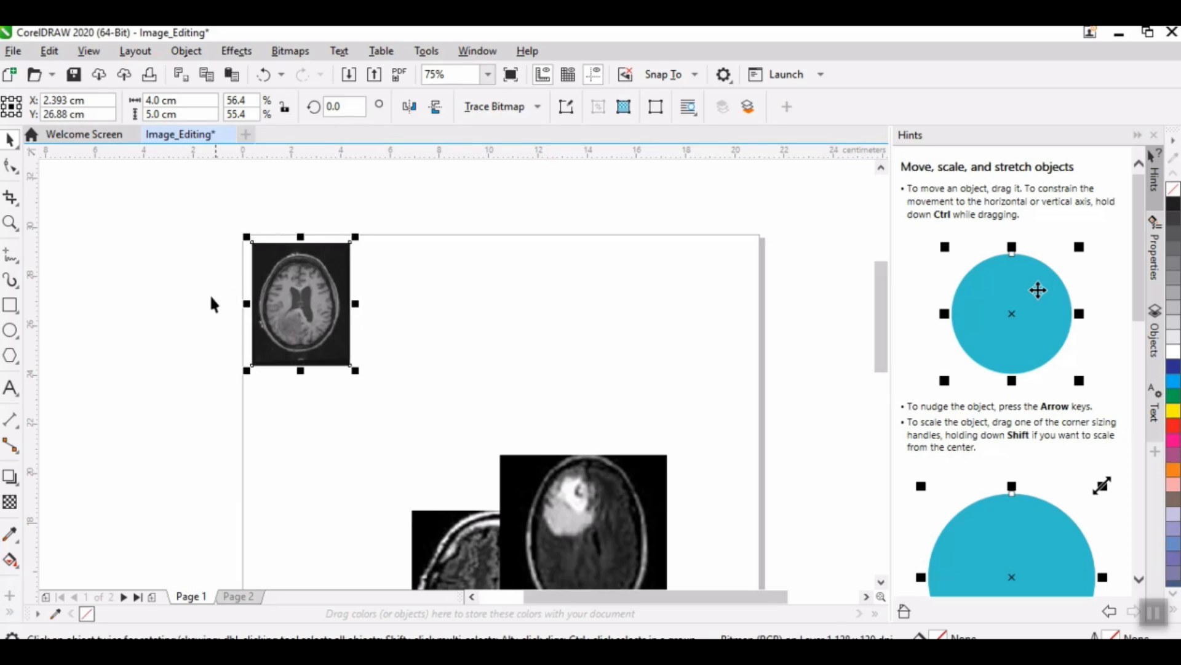
{"action": "left_click", "coordinate": [201, 302]}
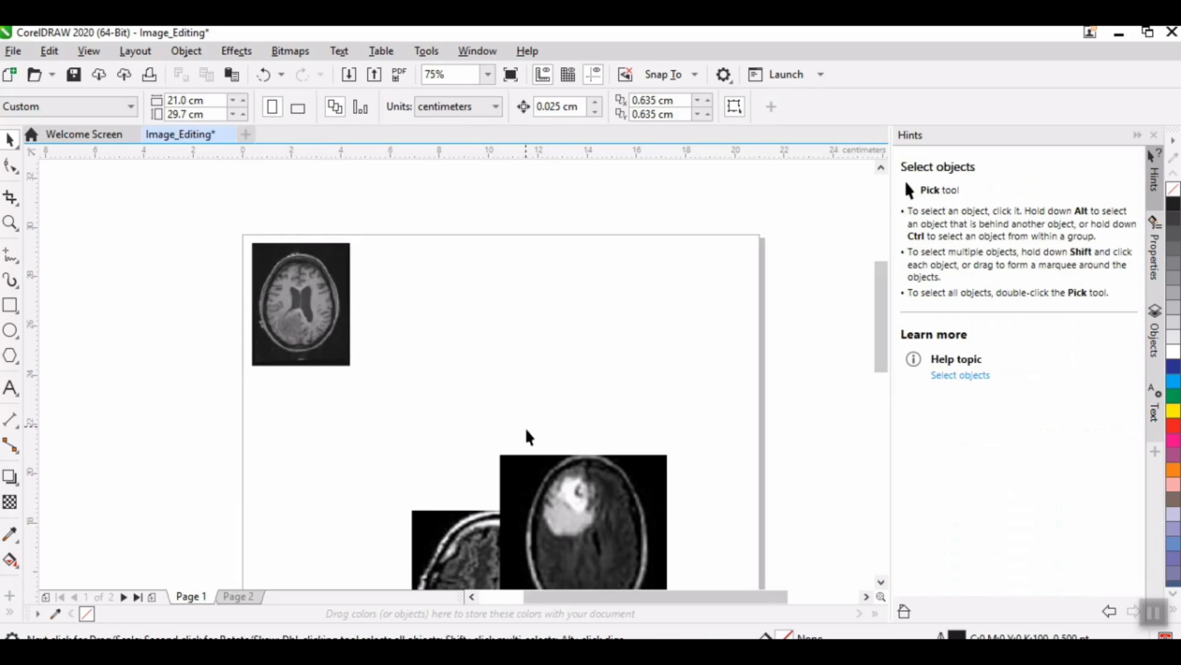
Step: Move the frontmost of the two large scans up beside the cropped scan and resize it to 4 cm wide and 5 cm high
{"action": "left_click", "coordinate": [559, 523]}
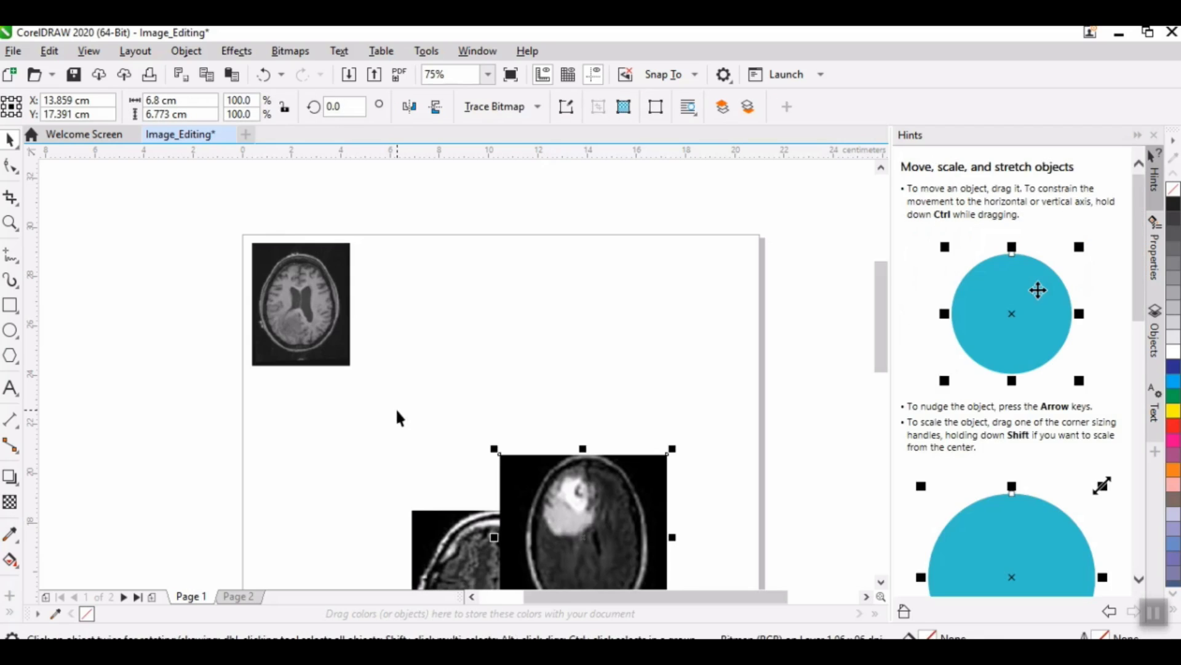
{"action": "left_click_drag", "start_coordinate": [527, 483], "coordinate": [444, 294]}
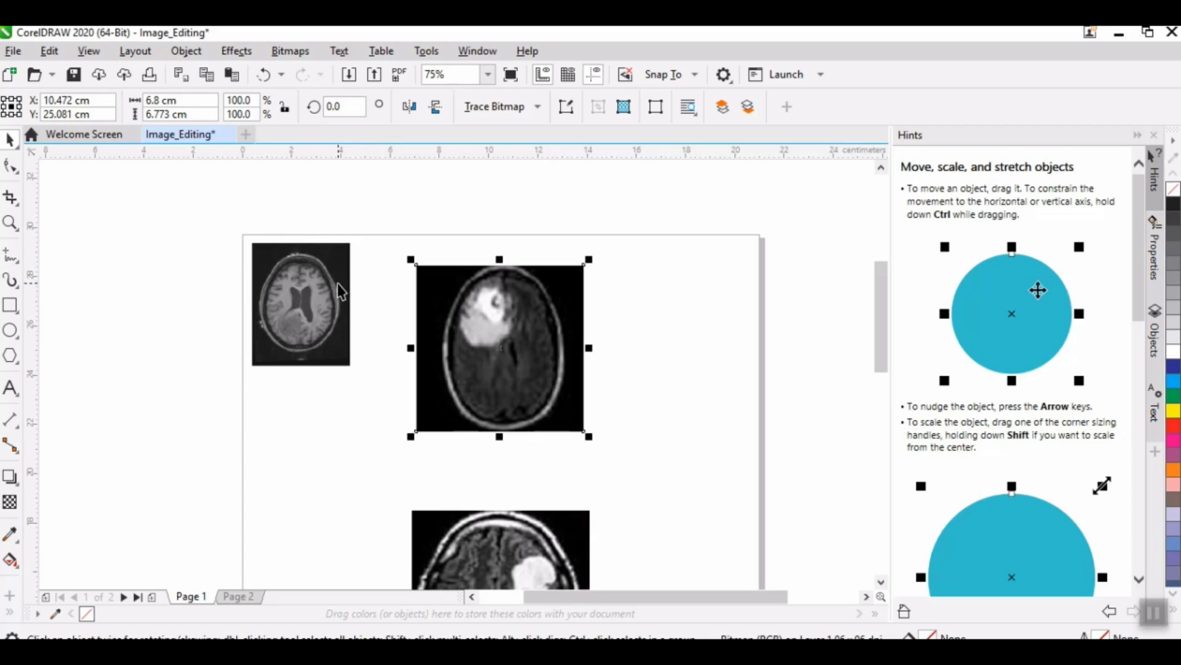
{"action": "left_click", "coordinate": [313, 316]}
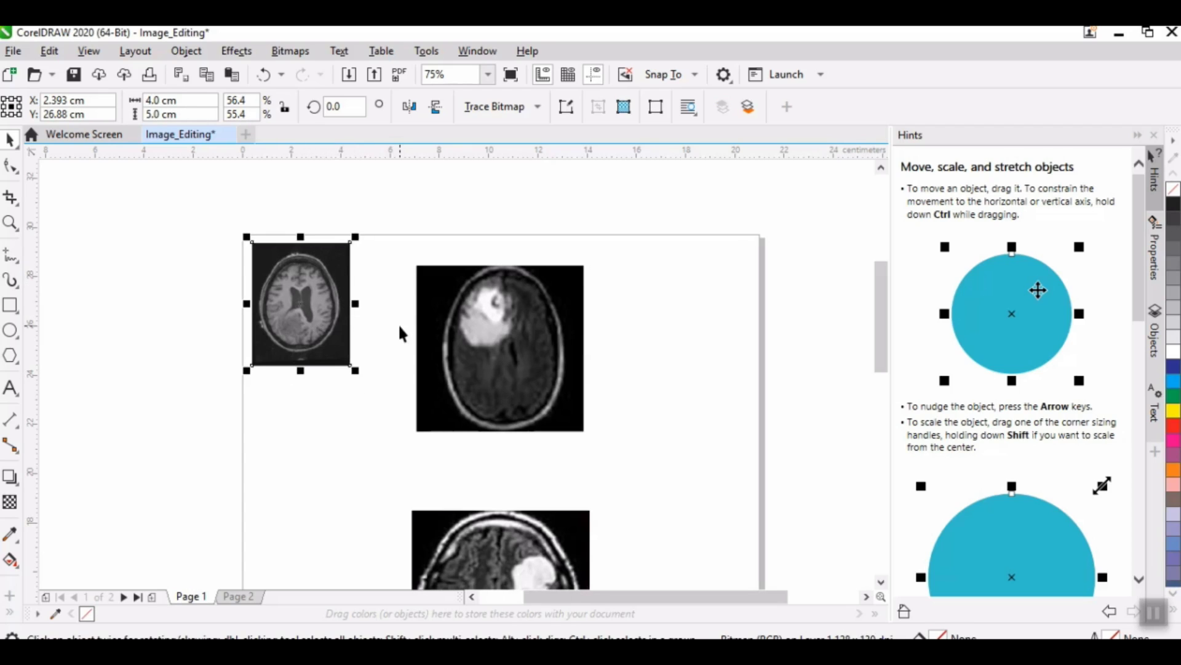
{"action": "left_click", "coordinate": [552, 351]}
{"action": "left_click", "coordinate": [160, 101]}
{"action": "double_click", "coordinate": [160, 101]}
{"action": "type", "text": "4"}
{"action": "key", "text": "Tab"}
{"action": "type", "text": "4"}
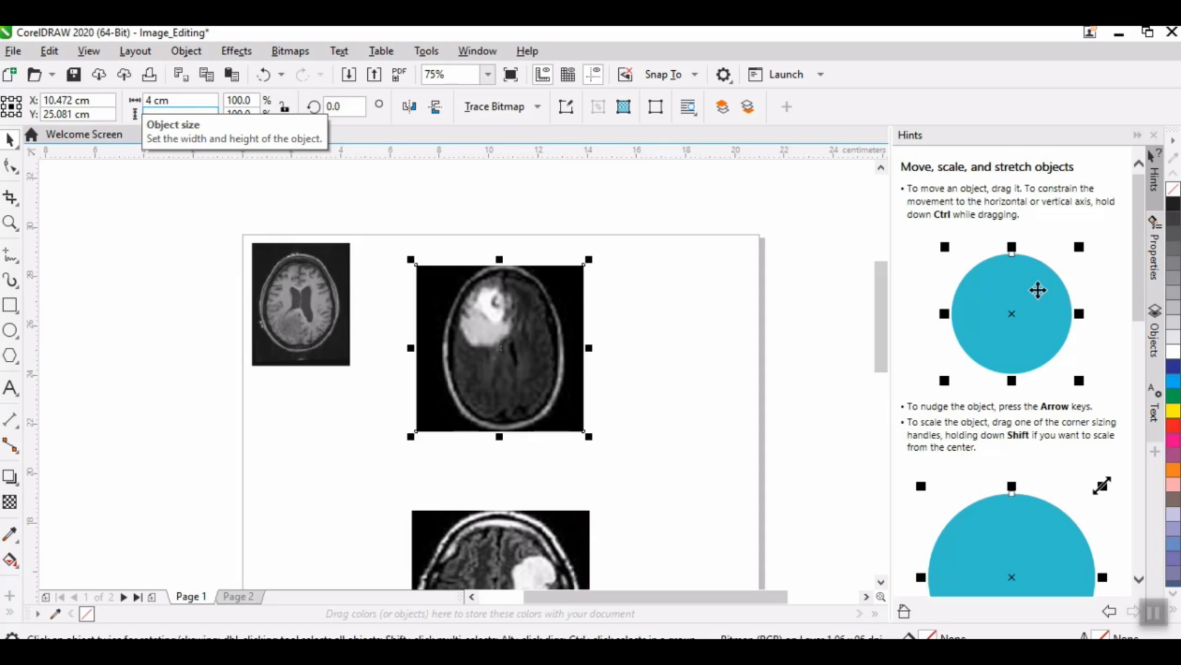
{"action": "key", "text": "Return"}
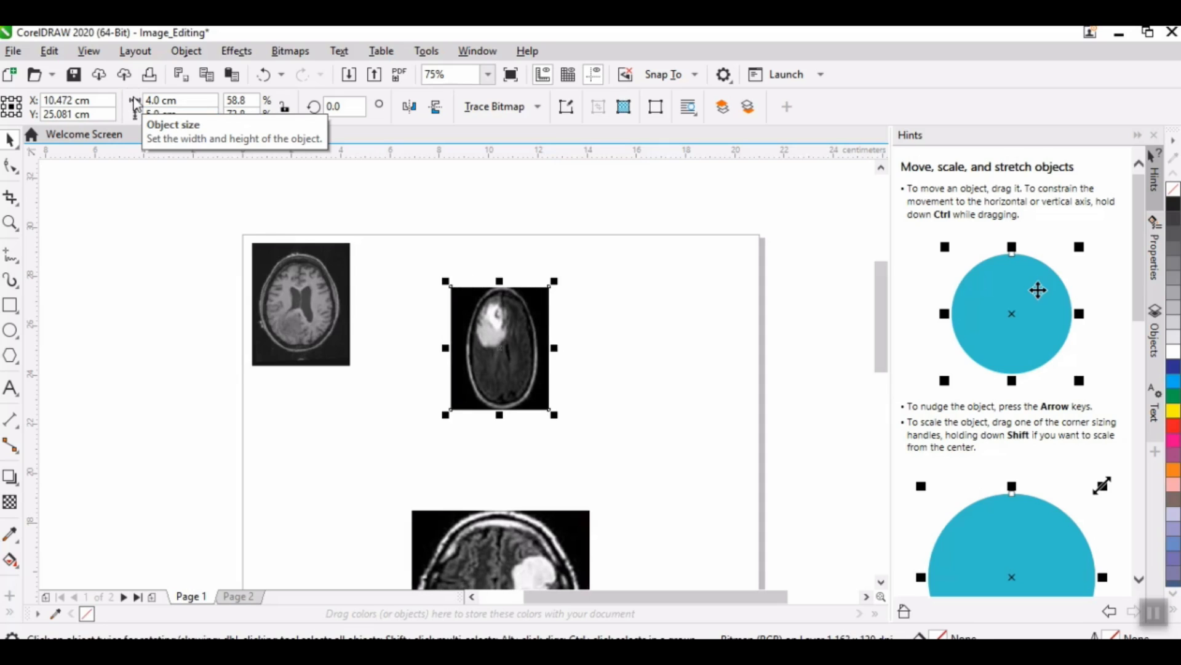
Step: Compare the page positions of the two resized scans and switch to Calculator
{"action": "left_click", "coordinate": [305, 290]}
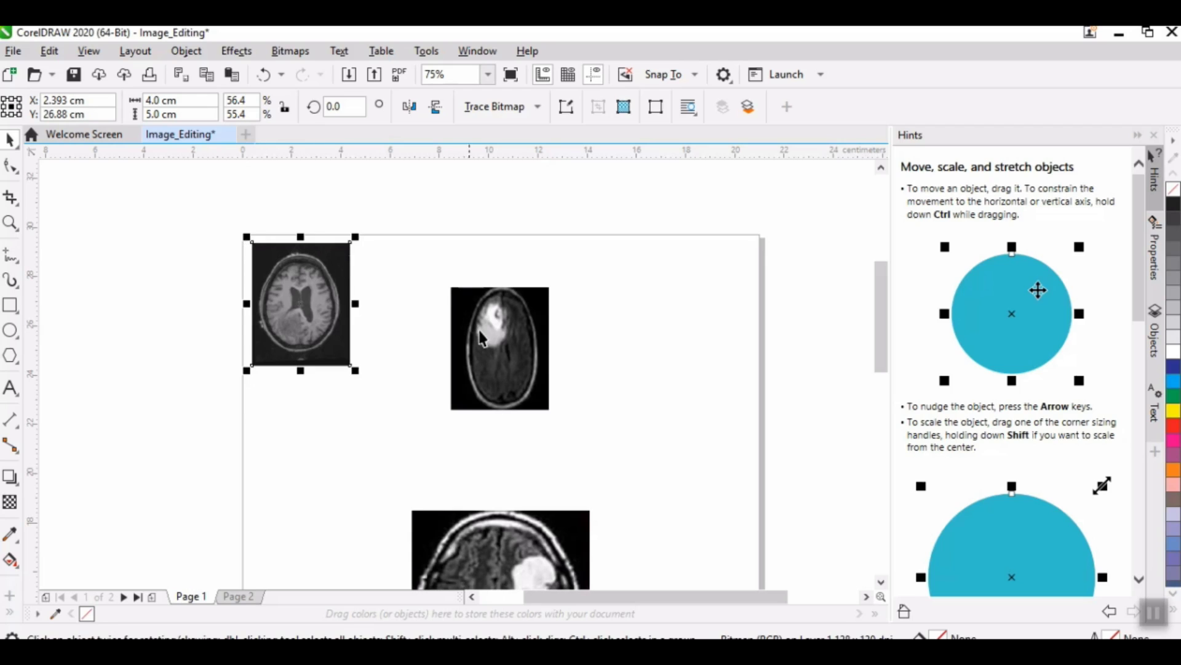
{"action": "left_click", "coordinate": [526, 319]}
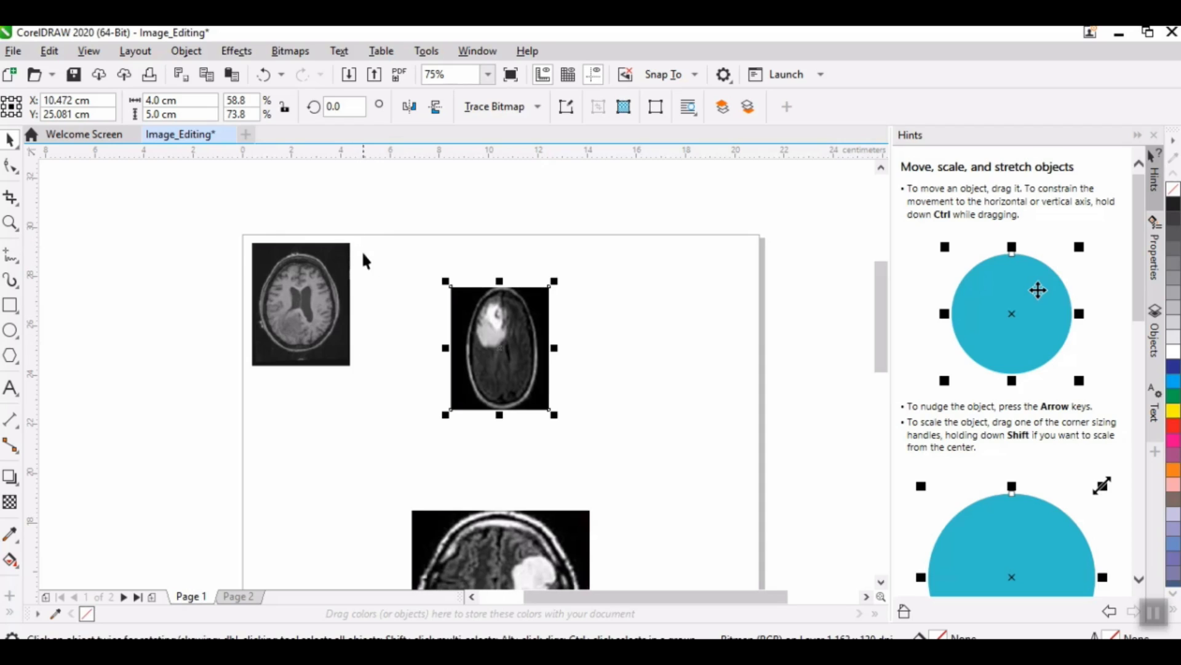
{"action": "left_click", "coordinate": [327, 272]}
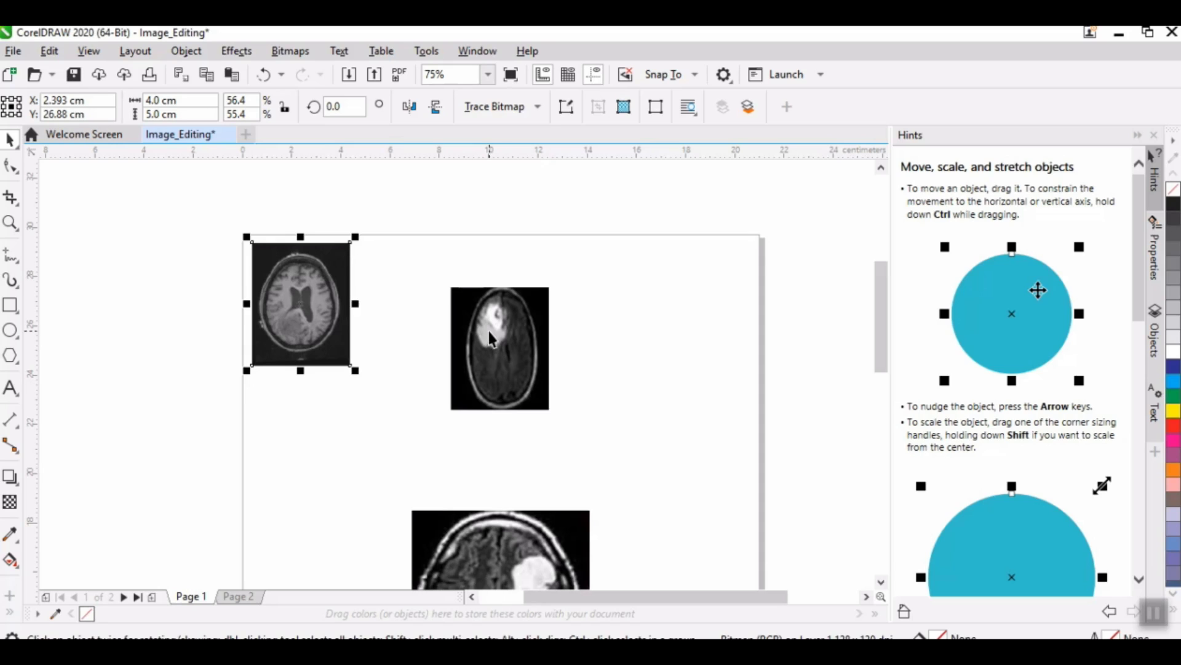
{"action": "left_click", "coordinate": [49, 104]}
{"action": "key", "text": "super"}
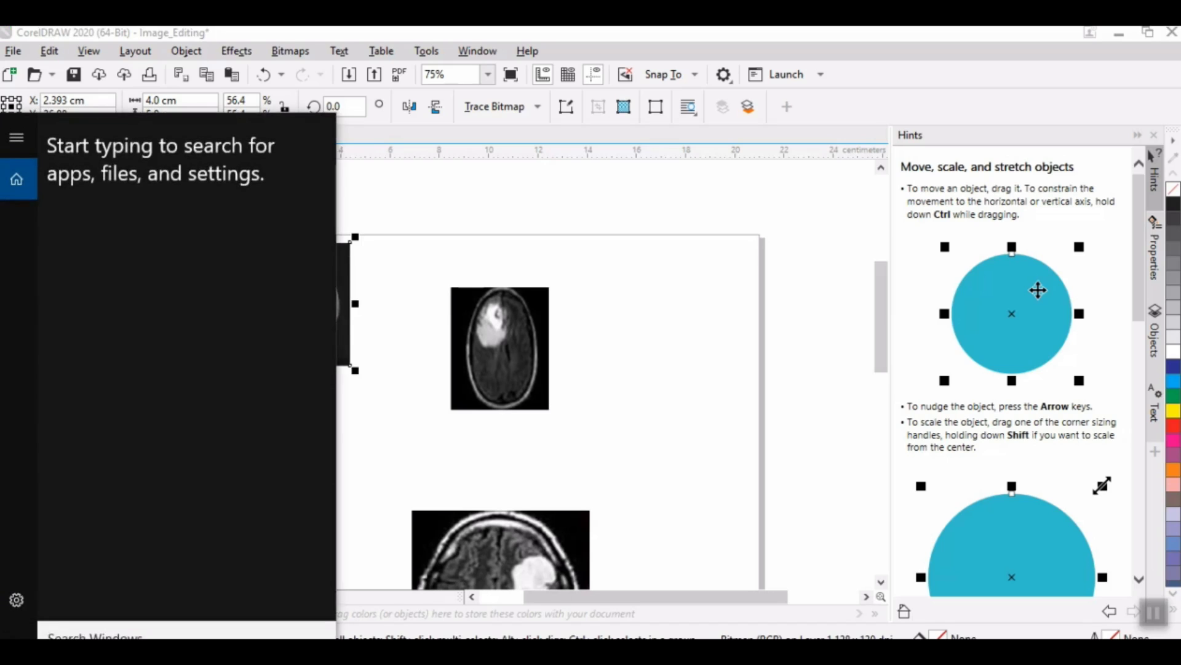
{"action": "type", "text": "cal"}
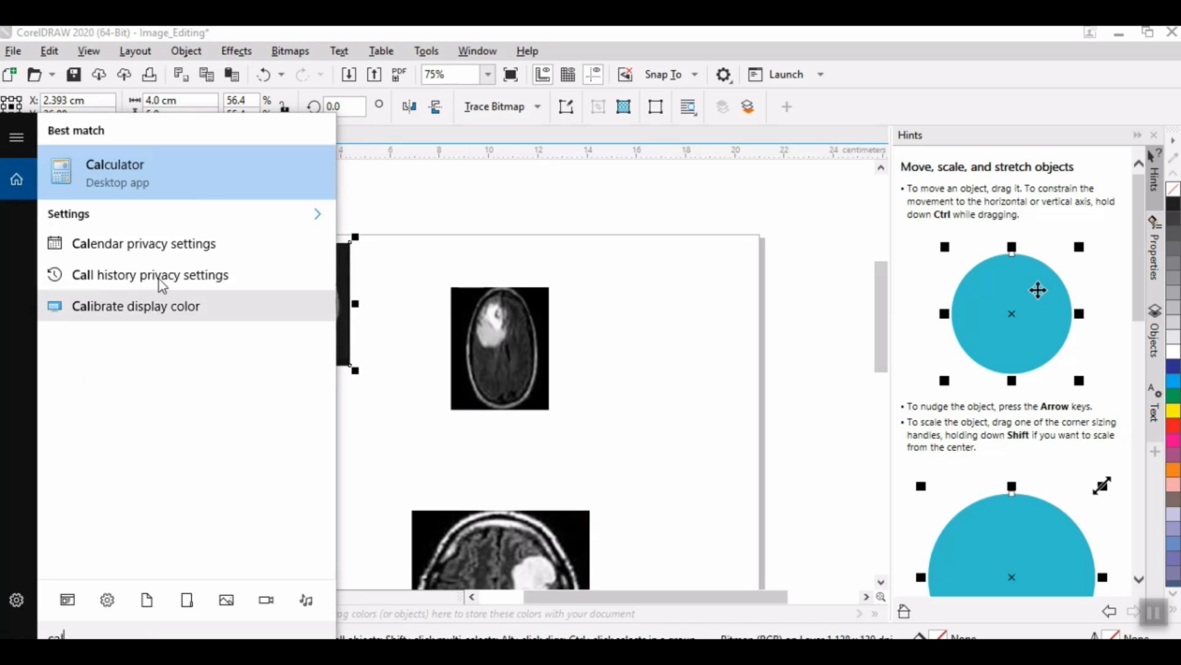
{"action": "left_click", "coordinate": [183, 160]}
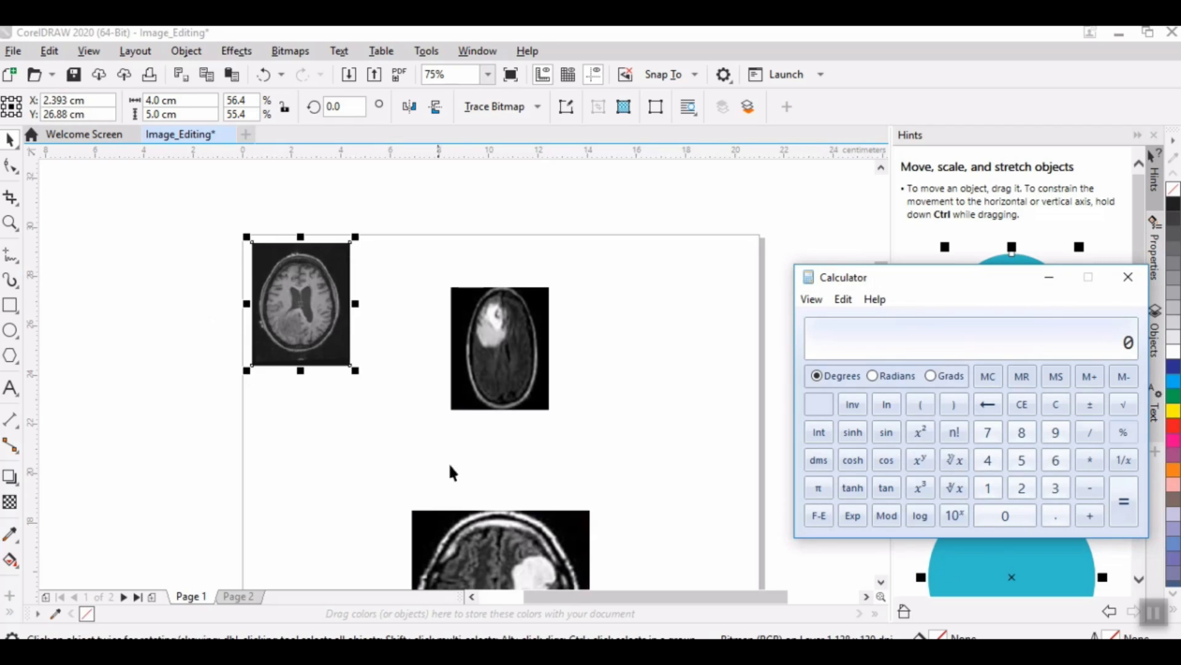
Step: In Calculator, add the first scan's X position, its width and a 0.5 cm gap: 2.393 + 4 + 0.5
{"action": "left_click", "coordinate": [473, 317]}
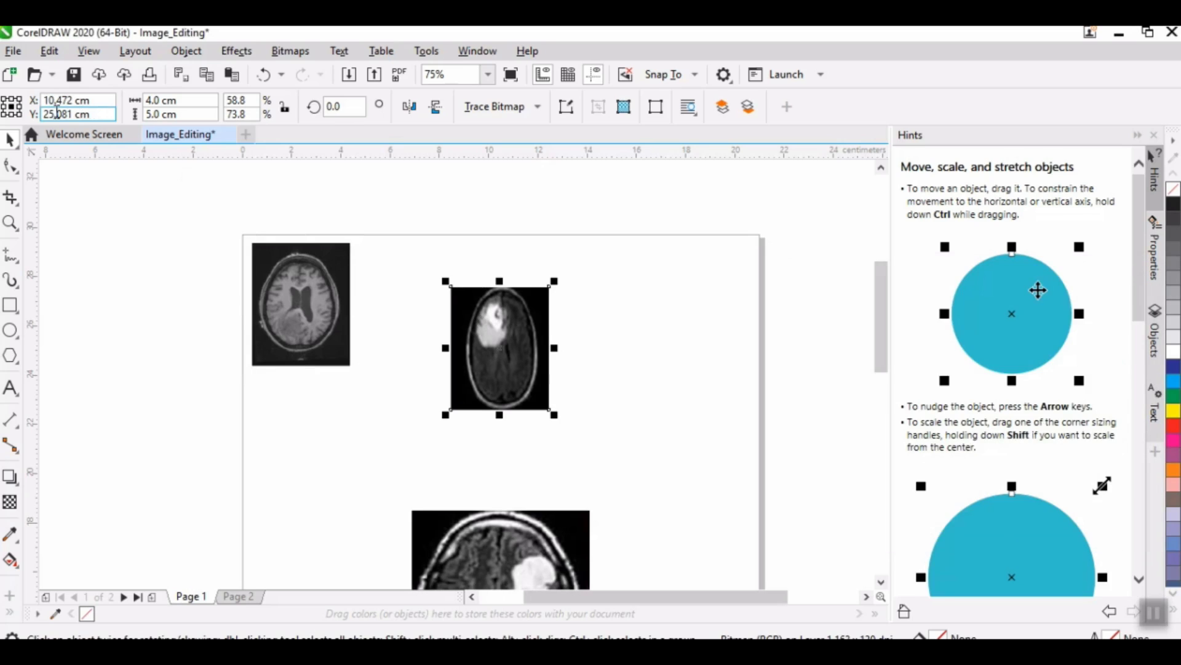
{"action": "left_click", "coordinate": [486, 537]}
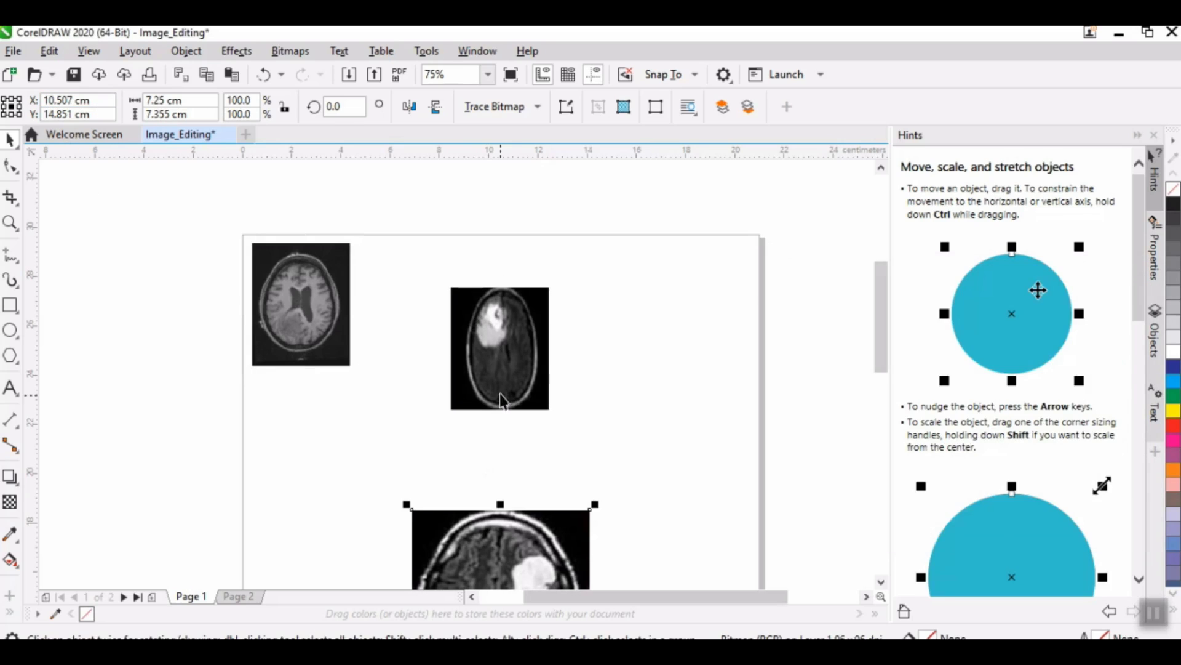
{"action": "left_click", "coordinate": [310, 281]}
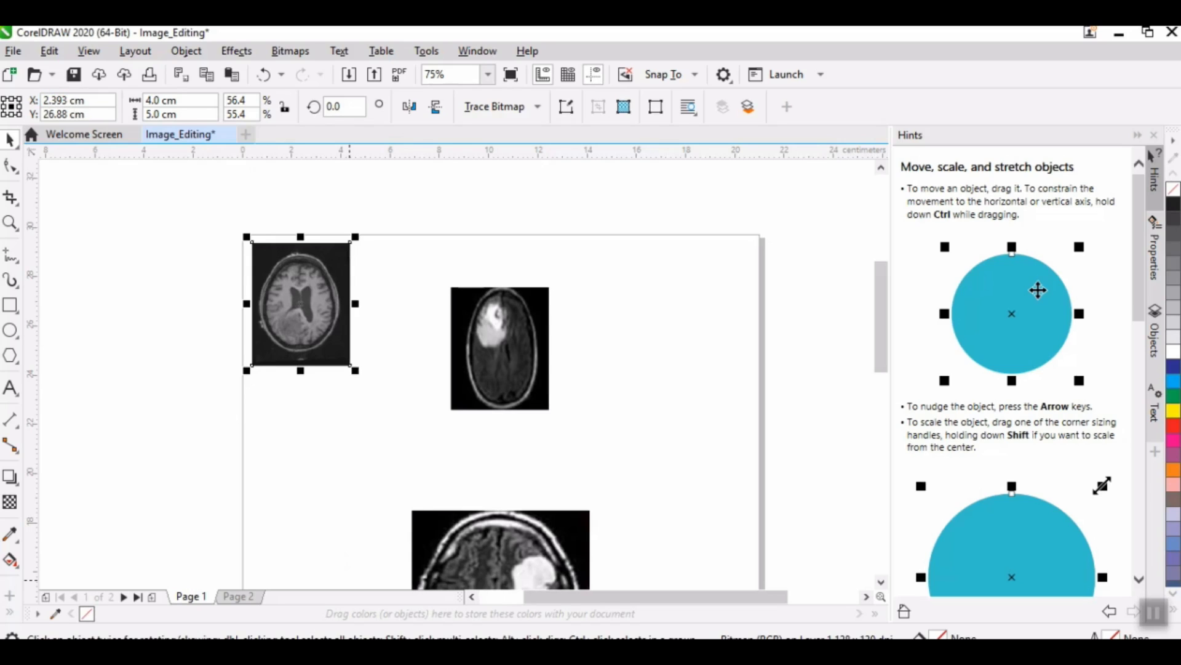
{"action": "key", "text": "alt+Tab"}
{"action": "type", "text": ".393 +"}
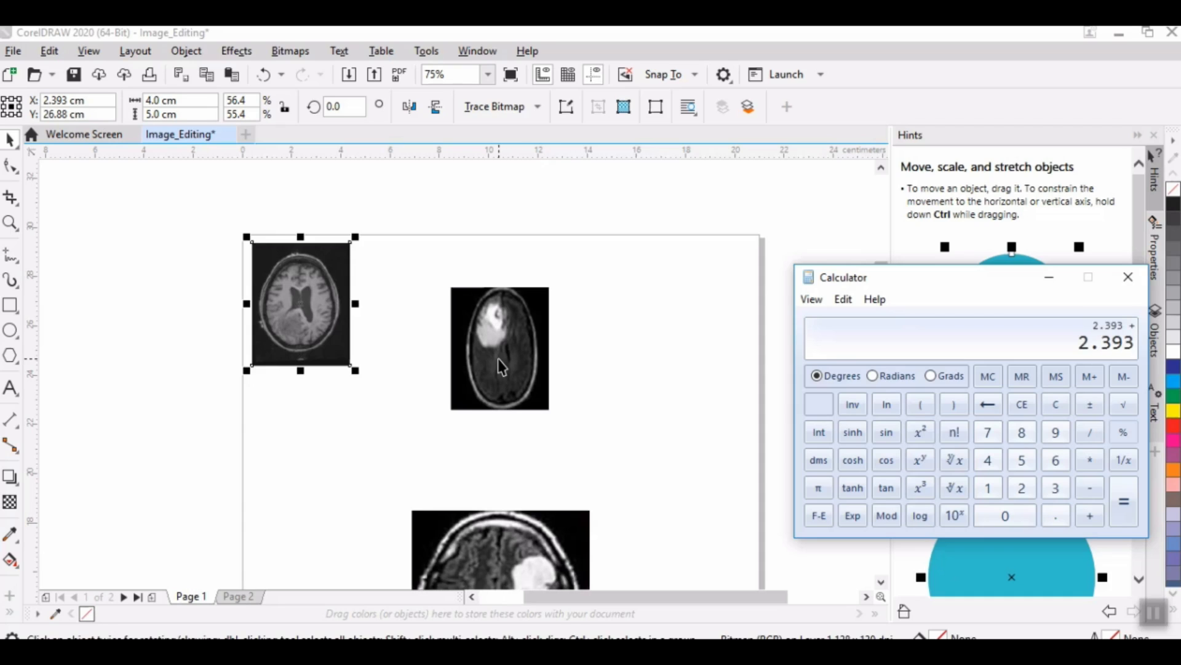
{"action": "type", "text": "4 +"}
{"action": "type", "text": "0.5"}
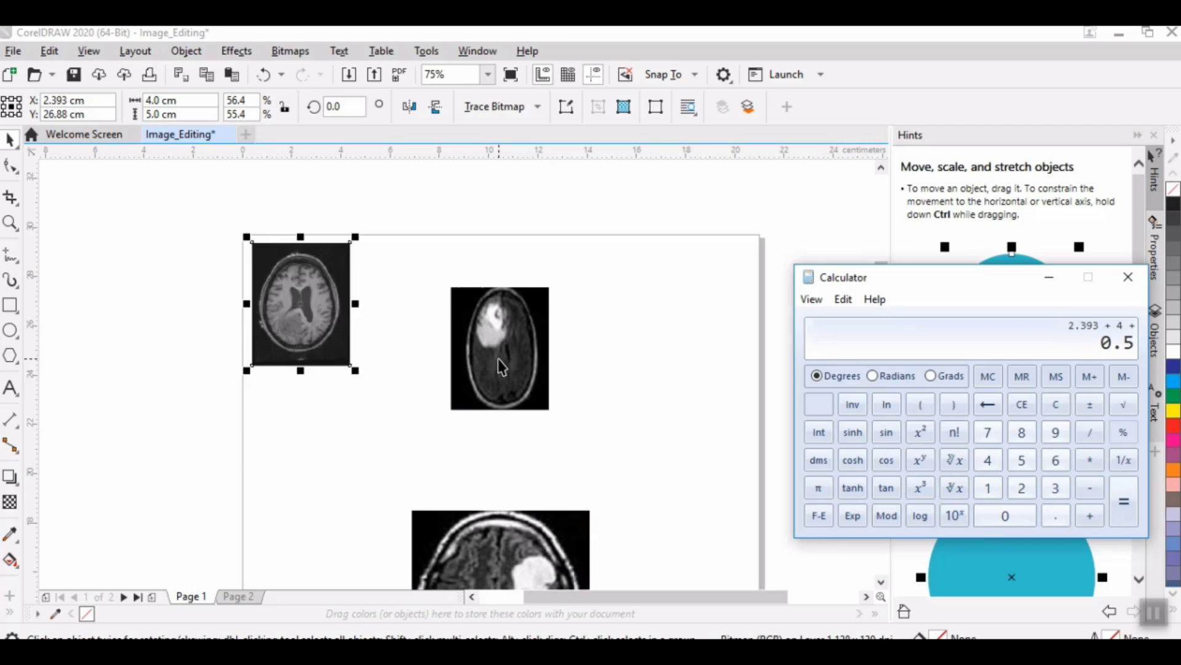
{"action": "key", "text": "Return"}
Step: Set the second scan's X position to 6.893 cm
{"action": "left_click", "coordinate": [462, 323]}
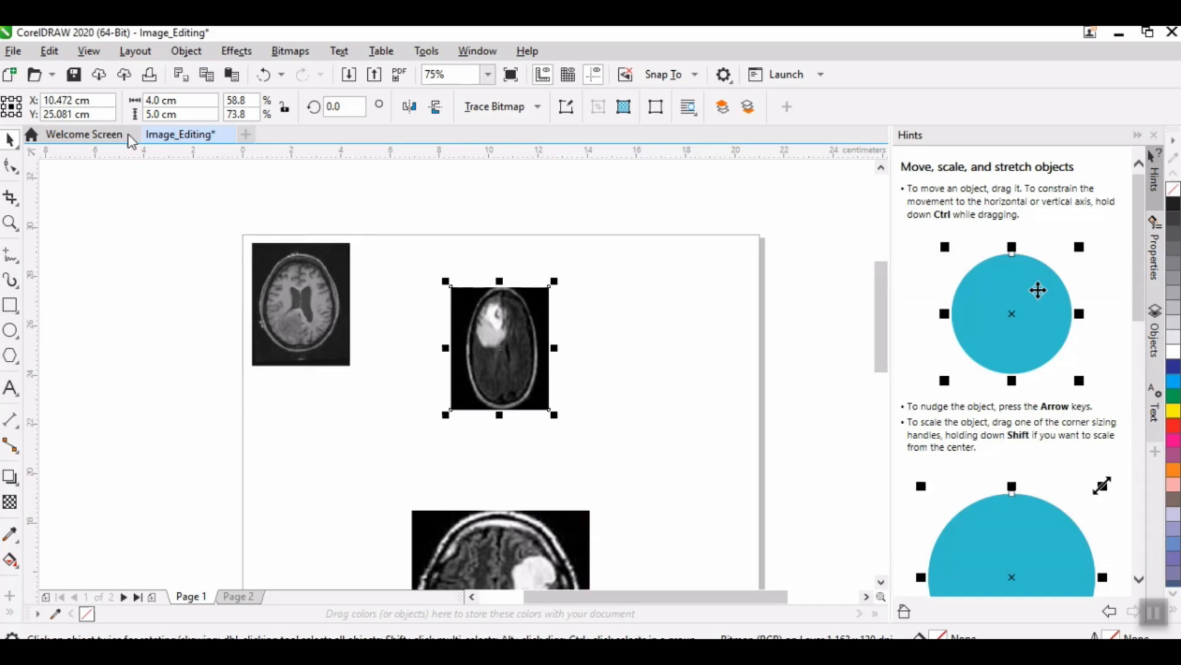
{"action": "double_click", "coordinate": [76, 100]}
{"action": "type", "text": "6.893"}
{"action": "key", "text": "Return"}
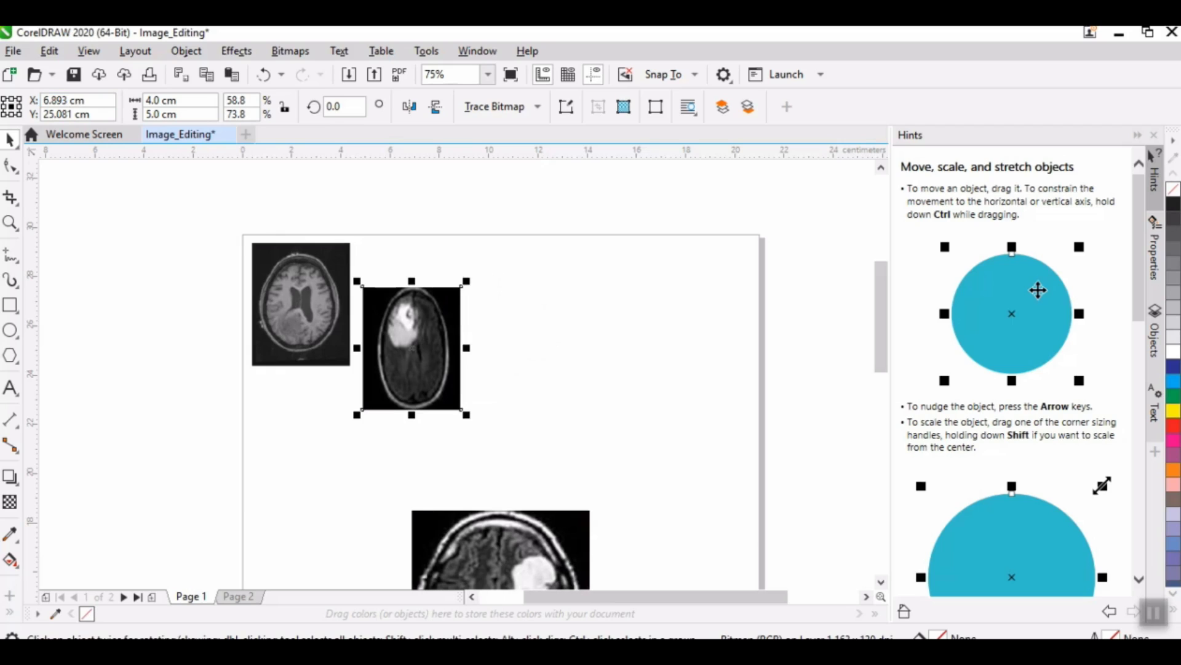
Step: Align the second scan with the first by setting its Y position to 26.88 cm
{"action": "left_click", "coordinate": [306, 346]}
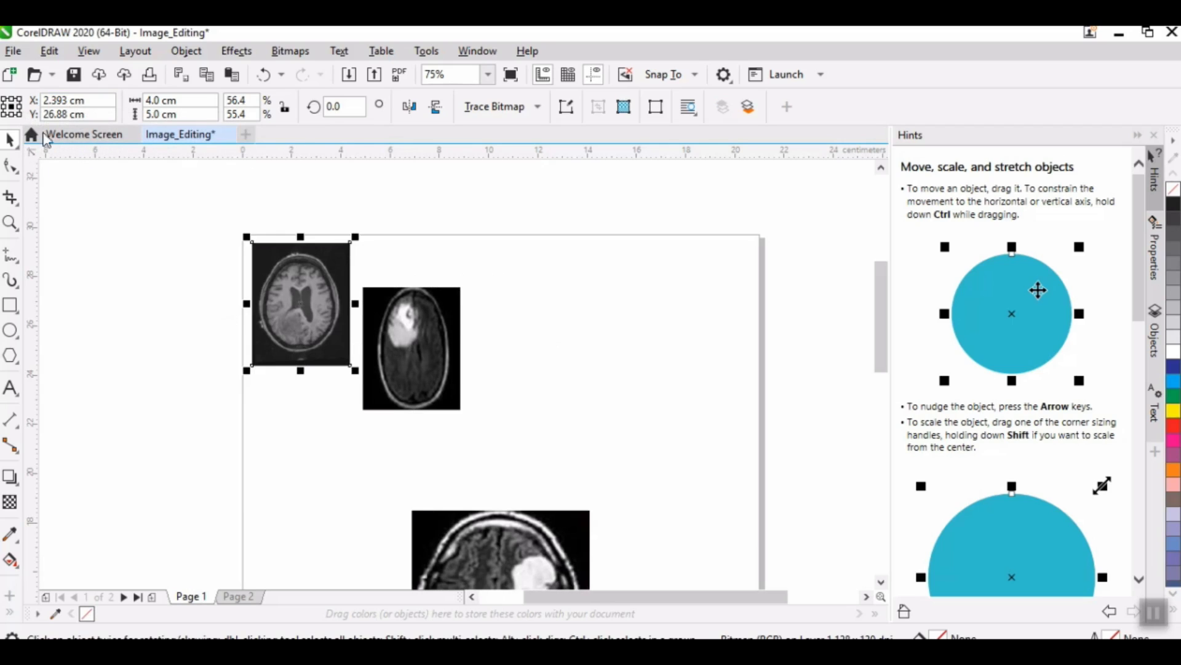
{"action": "left_click", "coordinate": [423, 360]}
{"action": "left_click", "coordinate": [74, 114]}
{"action": "double_click", "coordinate": [72, 115]}
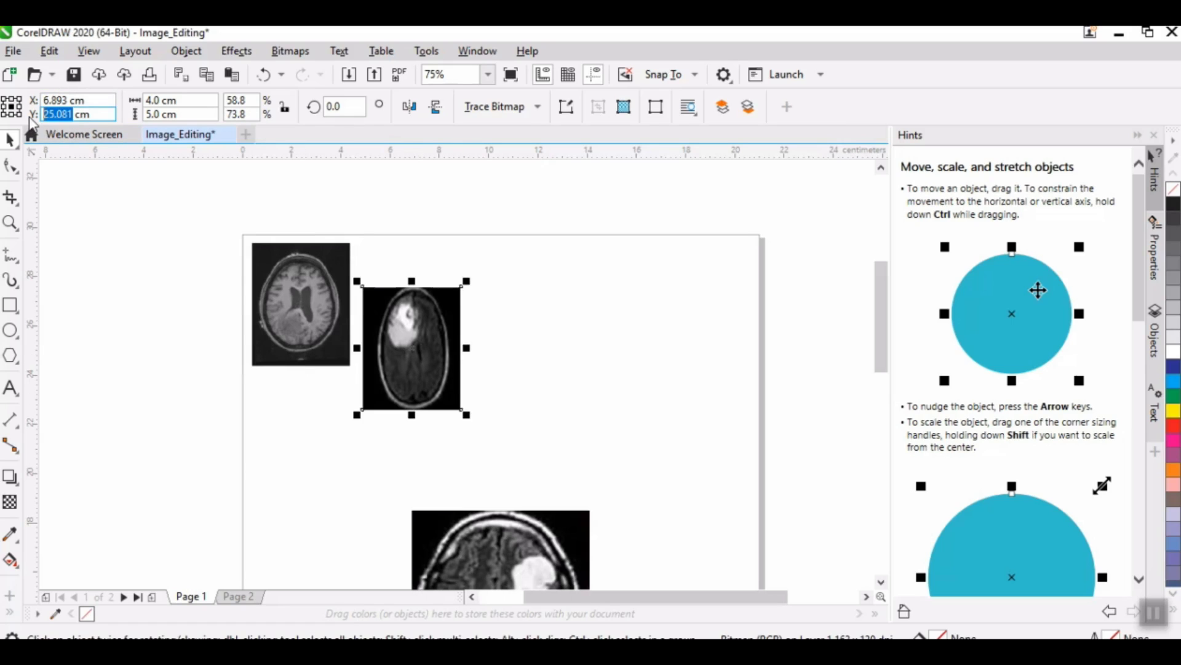
{"action": "type", "text": "26.88"}
{"action": "key", "text": "Return"}
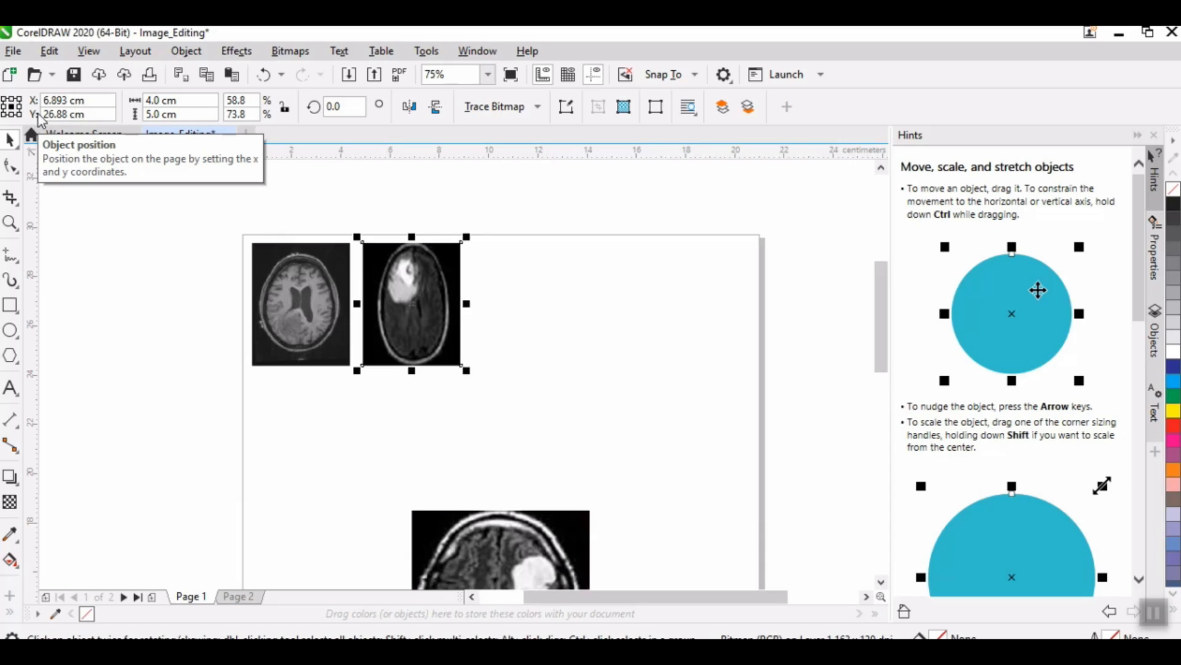
Step: Move the remaining large scan up to the page's right side and resize it to 4 cm wide and 5 cm high
{"action": "left_click", "coordinate": [445, 544]}
{"action": "left_click_drag", "start_coordinate": [445, 544], "coordinate": [577, 344]}
{"action": "double_click", "coordinate": [153, 101]}
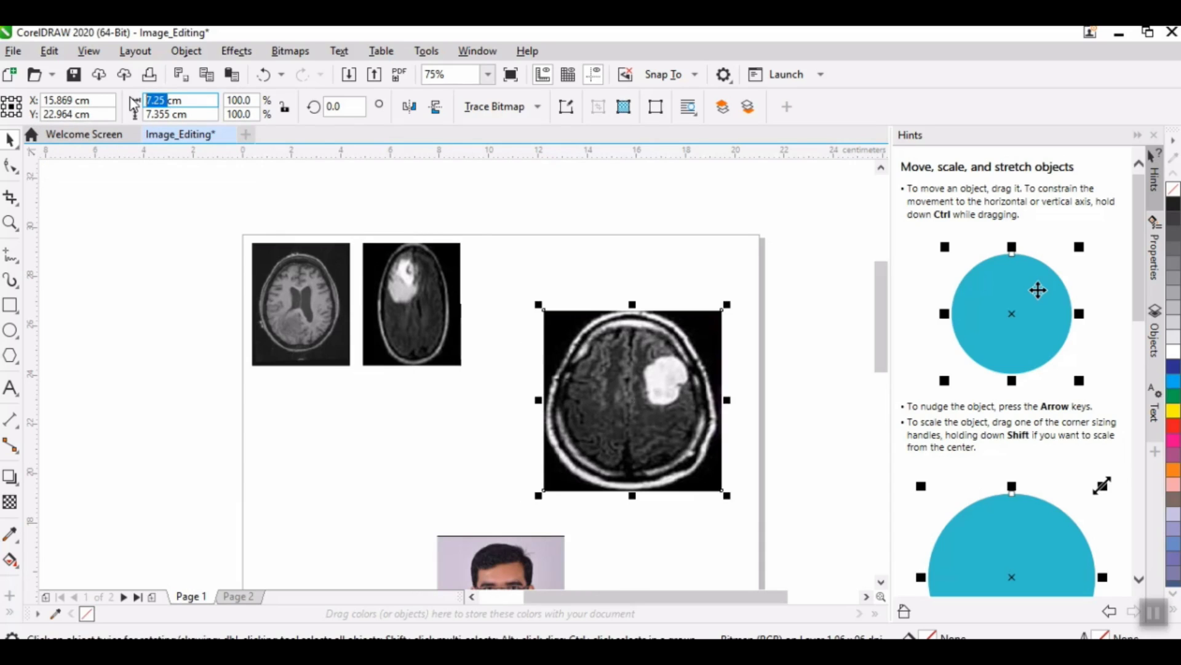
{"action": "type", "text": "4"}
{"action": "key", "text": "Tab"}
{"action": "type", "text": "4"}
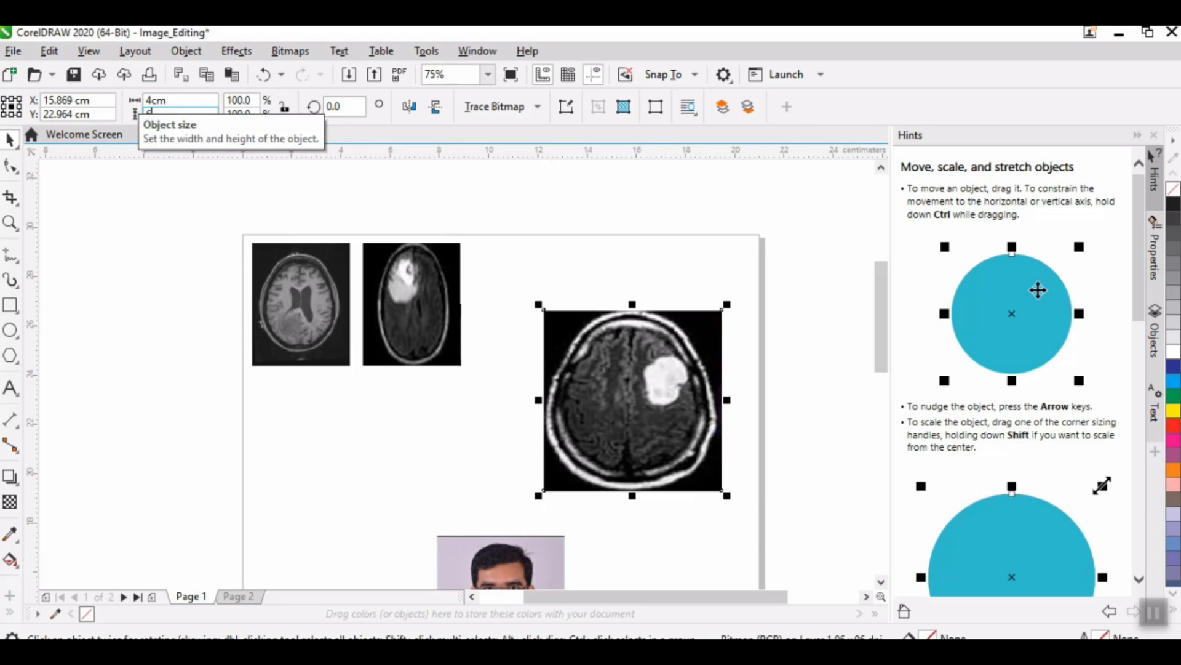
{"action": "key", "text": "Return"}
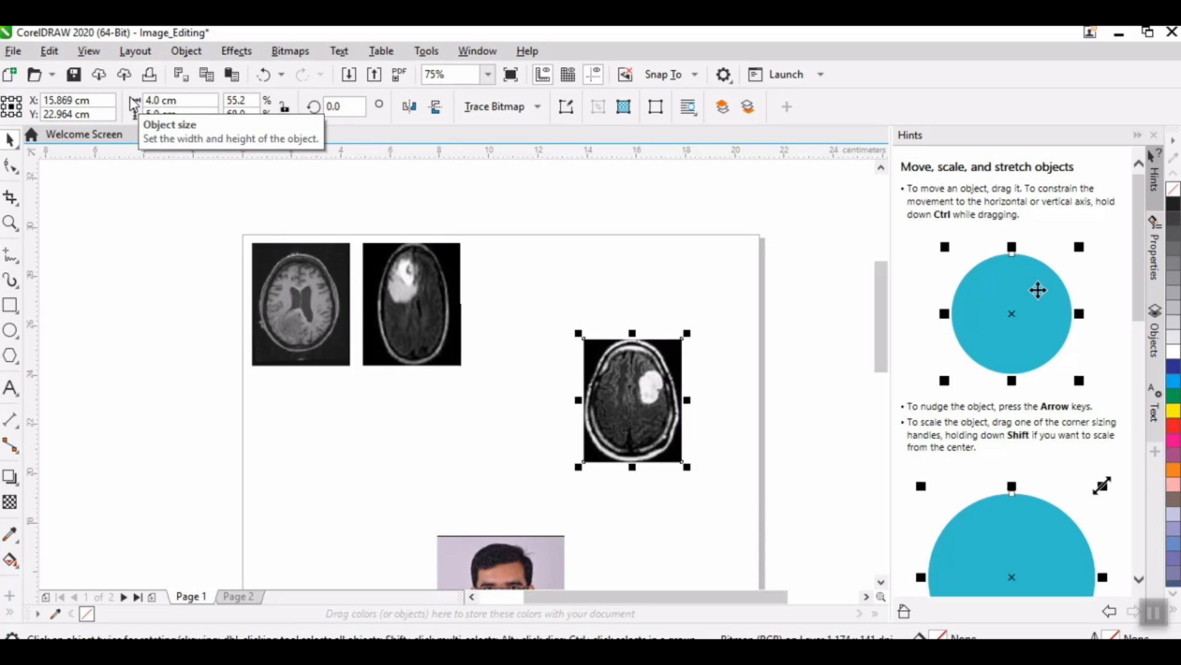
Step: Select the second scan to read its X and Y position
{"action": "left_click", "coordinate": [413, 315]}
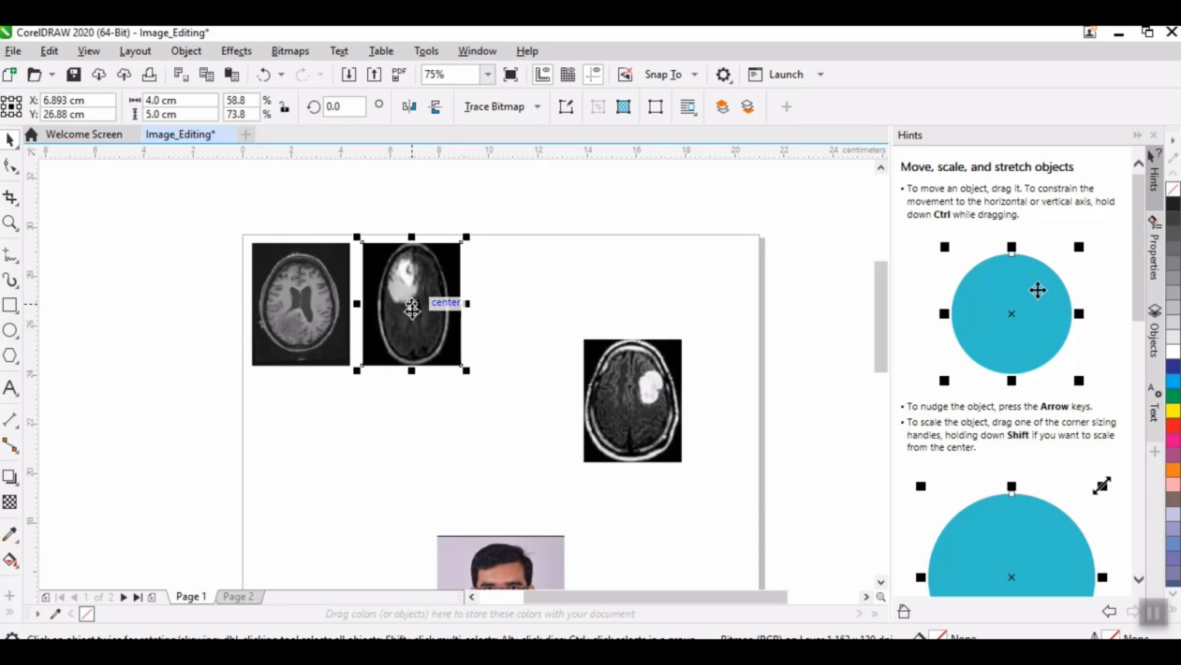
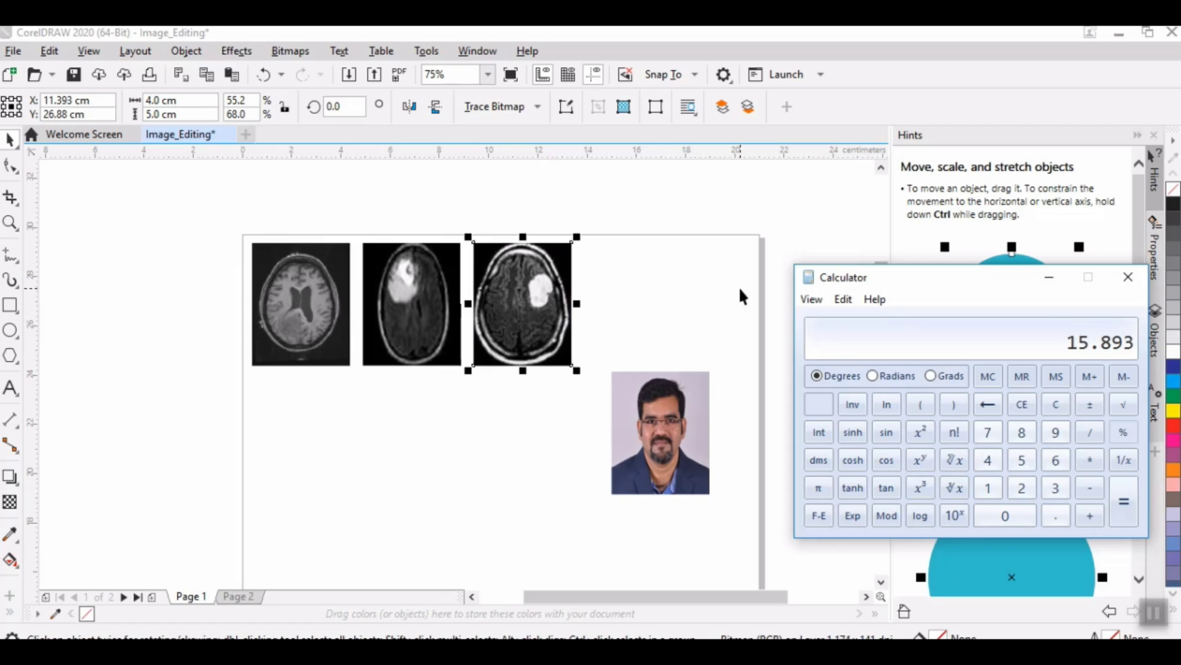
Step: Set the portrait photo's X position to 15.893 cm
{"action": "left_click", "coordinate": [683, 444]}
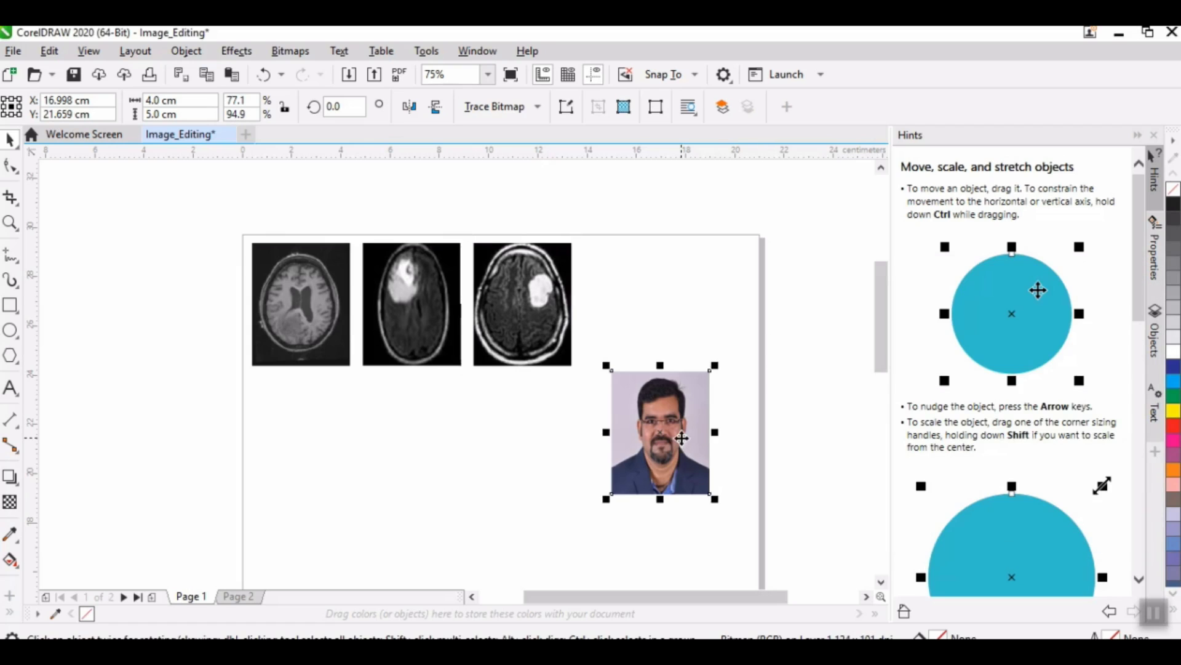
{"action": "left_click_drag", "start_coordinate": [73, 100], "coordinate": [32, 106]}
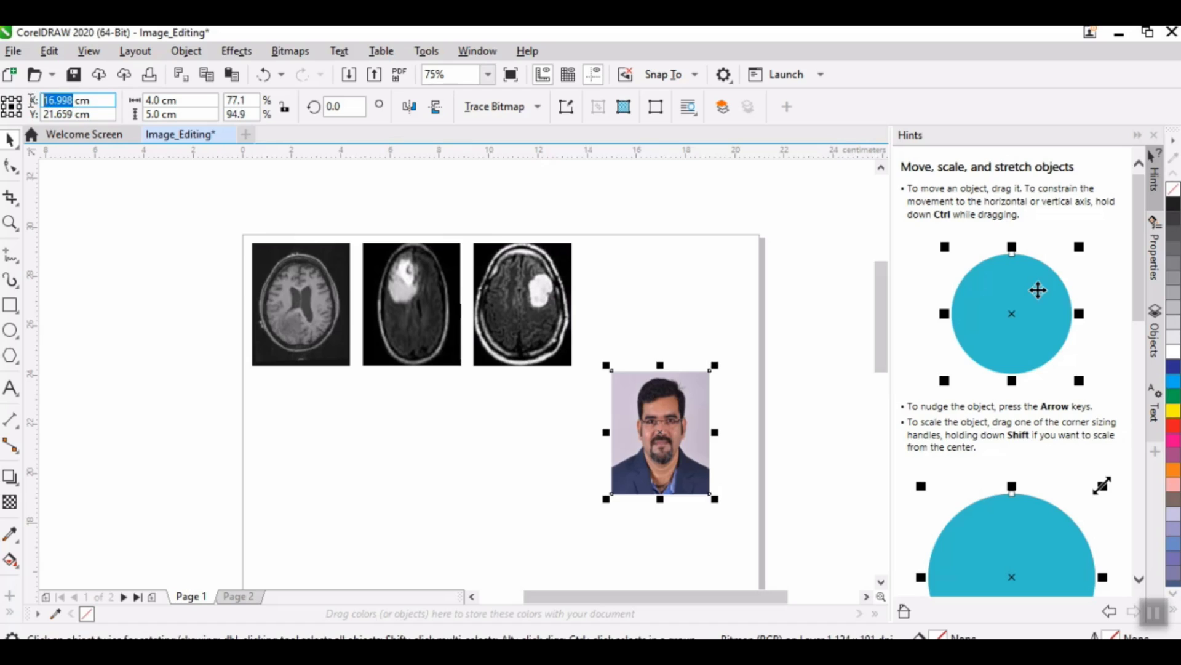
{"action": "type", "text": "15.8"}
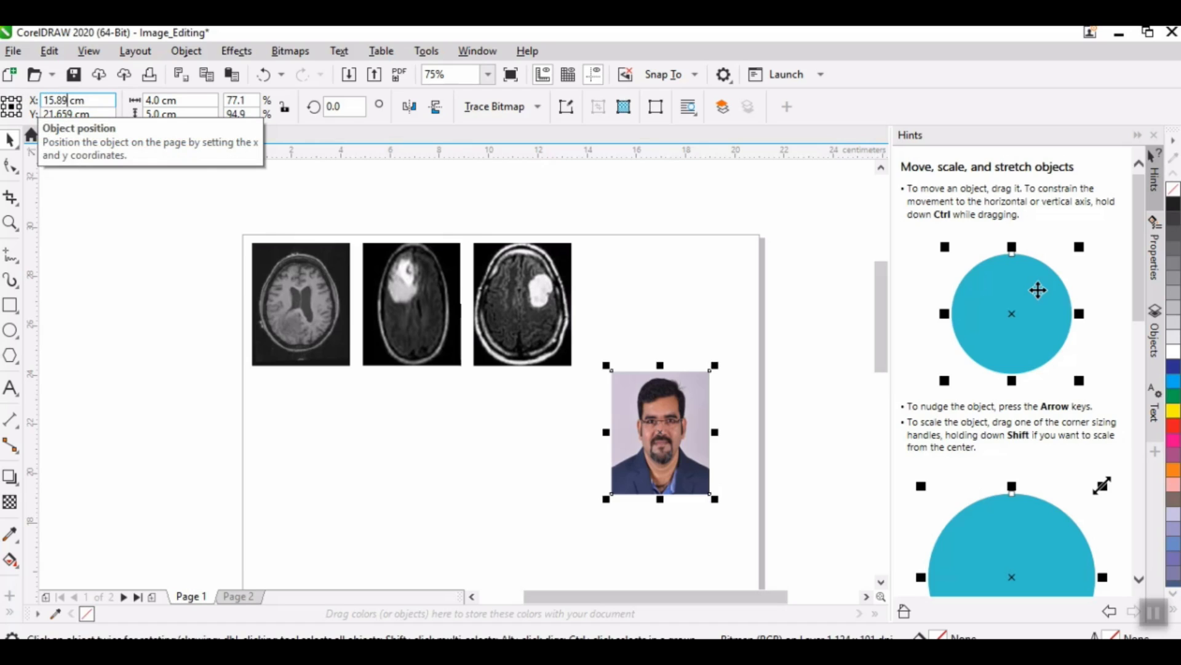
{"action": "key", "text": "Return"}
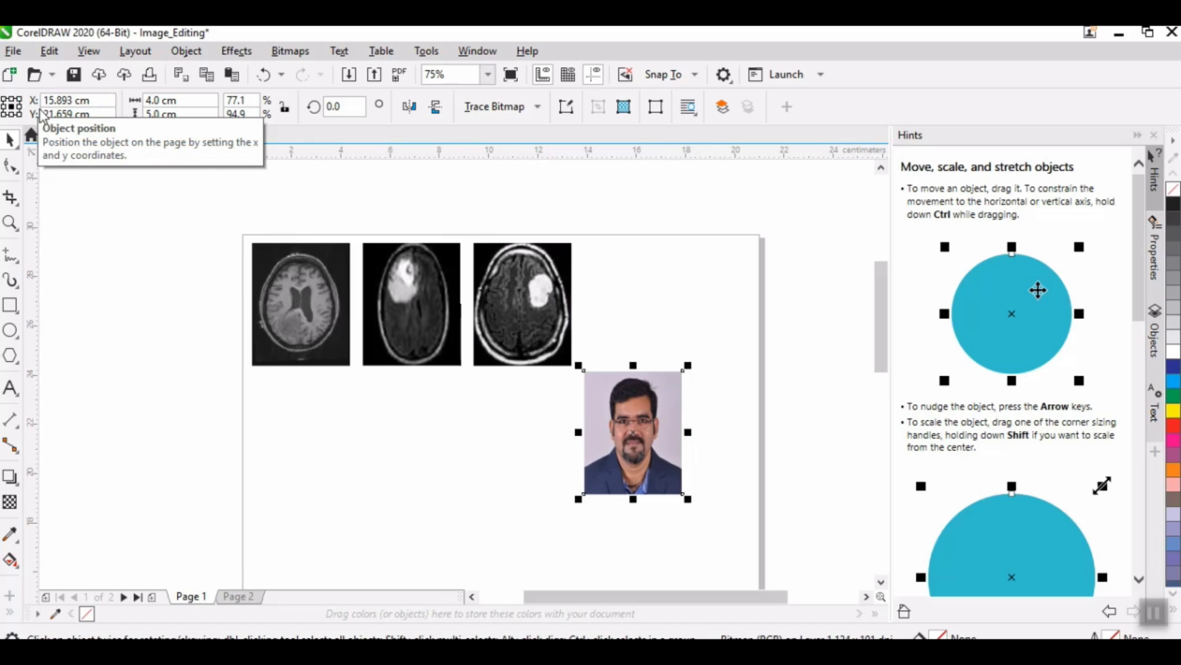
Step: Check the third scan's Y position and give the portrait photo the same Y value, 26.88 cm
{"action": "left_click", "coordinate": [498, 296]}
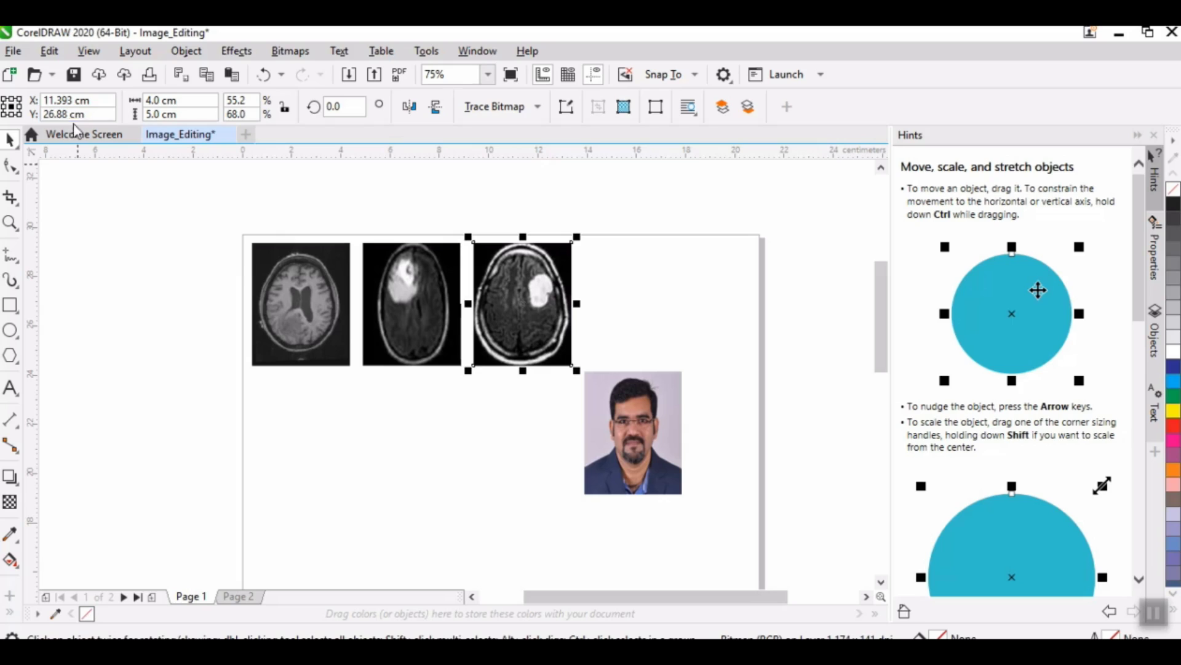
{"action": "left_click", "coordinate": [624, 431]}
{"action": "left_click_drag", "start_coordinate": [78, 114], "coordinate": [13, 118]}
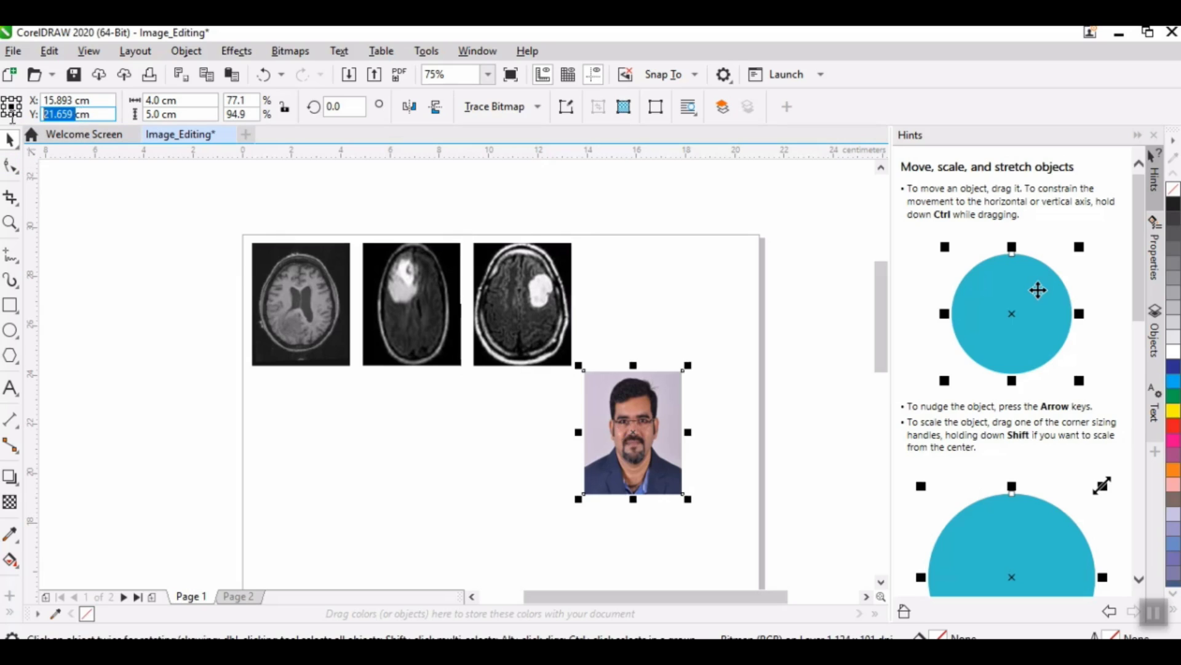
{"action": "type", "text": "26.88"}
{"action": "key", "text": "Return"}
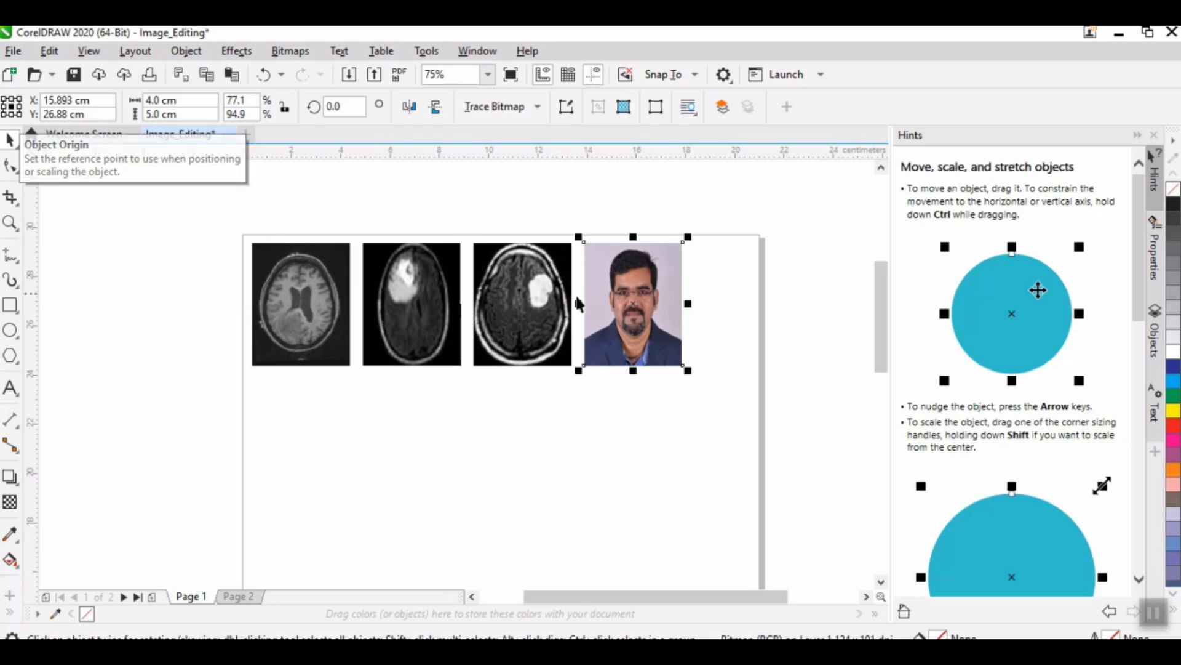
Step: Bring the gliomamodkmean and Fig_hist images from the images folder onto the page below the first row
{"action": "scroll", "coordinate": [388, 294], "scroll_direction": "up", "scroll_amount": 2}
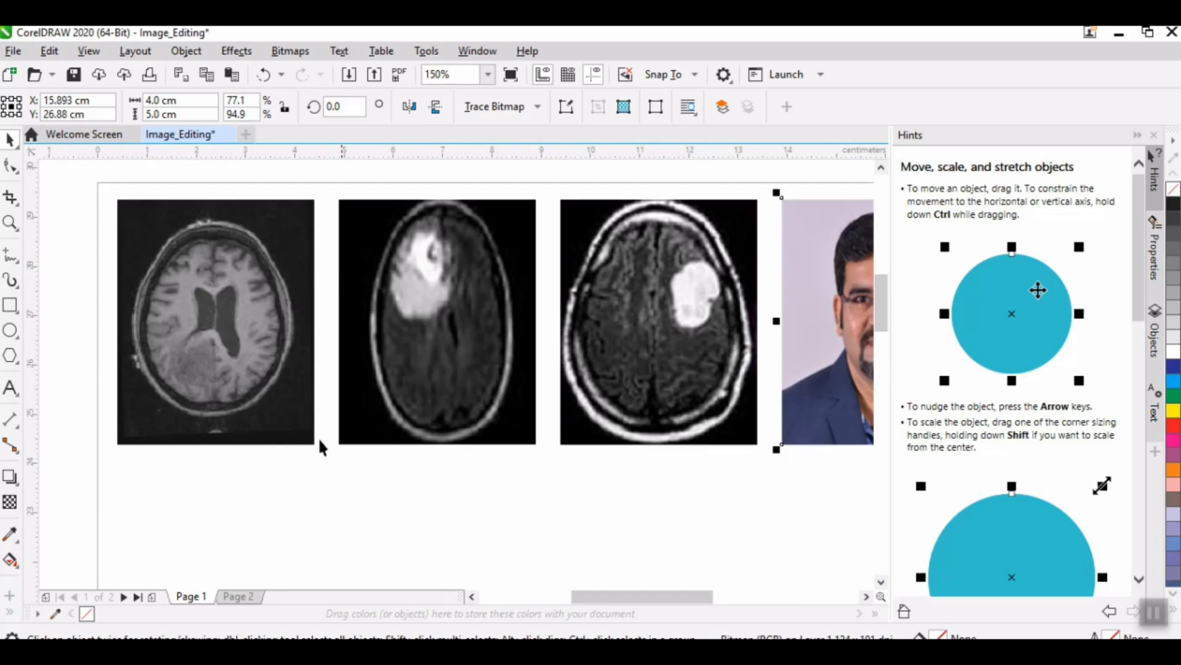
{"action": "left_click_drag", "start_coordinate": [881, 316], "coordinate": [839, 354]}
{"action": "left_click", "coordinate": [259, 649]}
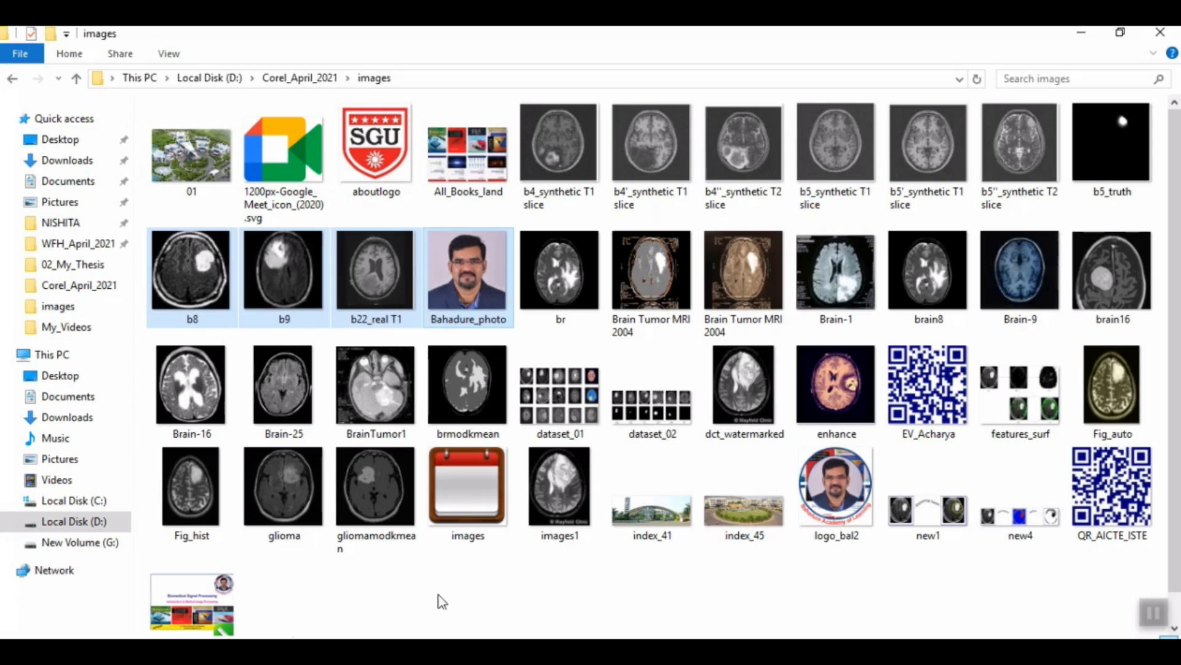
{"action": "left_click", "coordinate": [377, 504]}
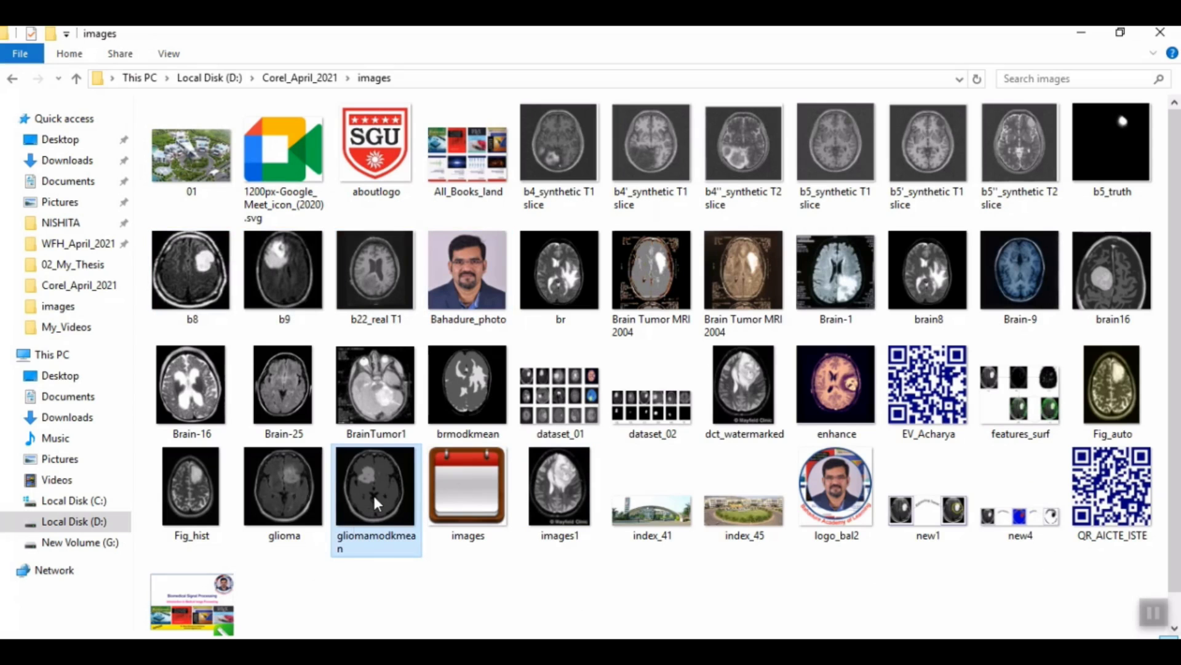
{"action": "left_click", "coordinate": [182, 512], "text": "shift"}
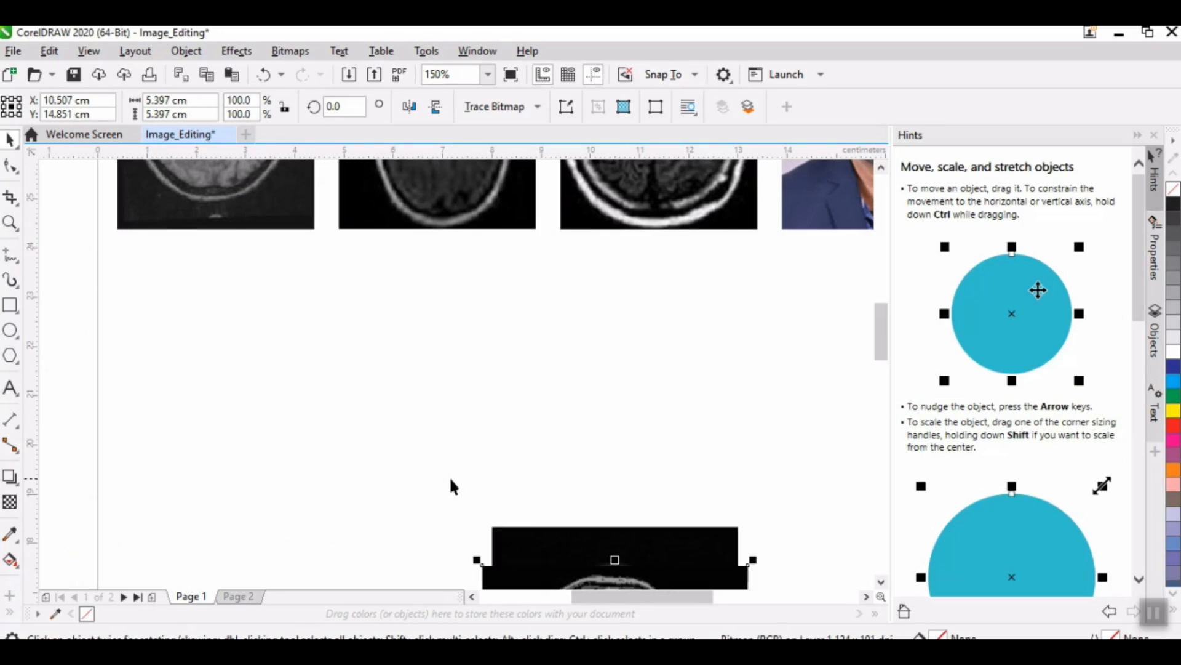
Step: Move the Fig_hist scan below the first scan and resize it to 4 cm wide and 5 cm high
{"action": "left_click_drag", "start_coordinate": [586, 536], "coordinate": [219, 329]}
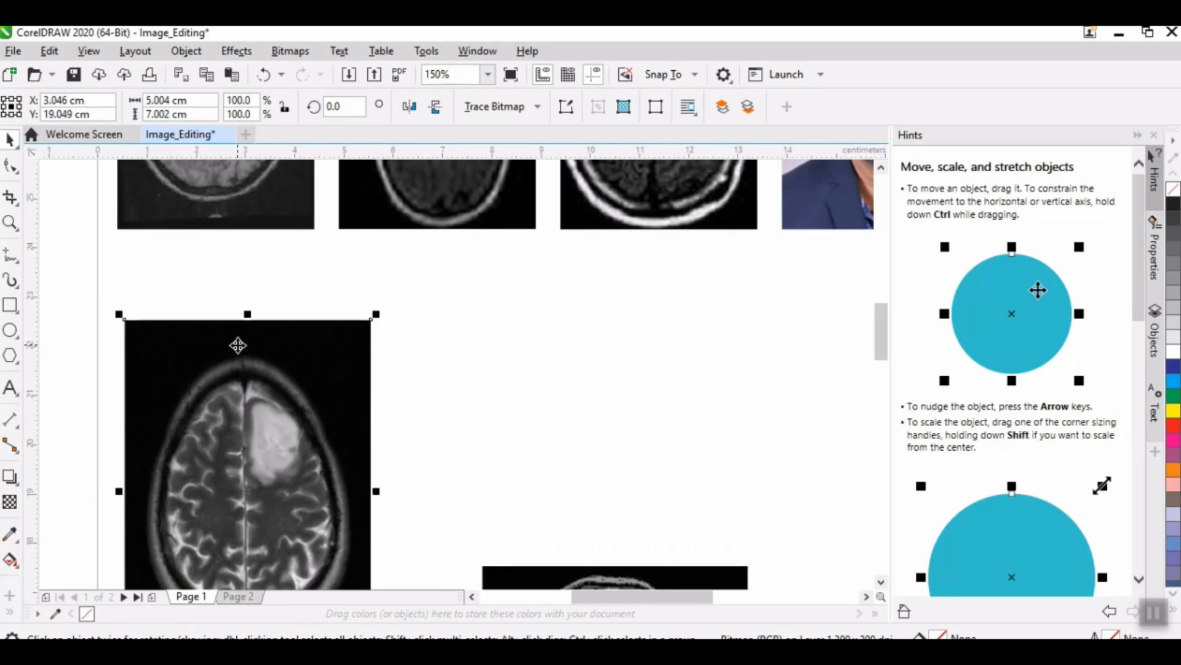
{"action": "double_click", "coordinate": [171, 102]}
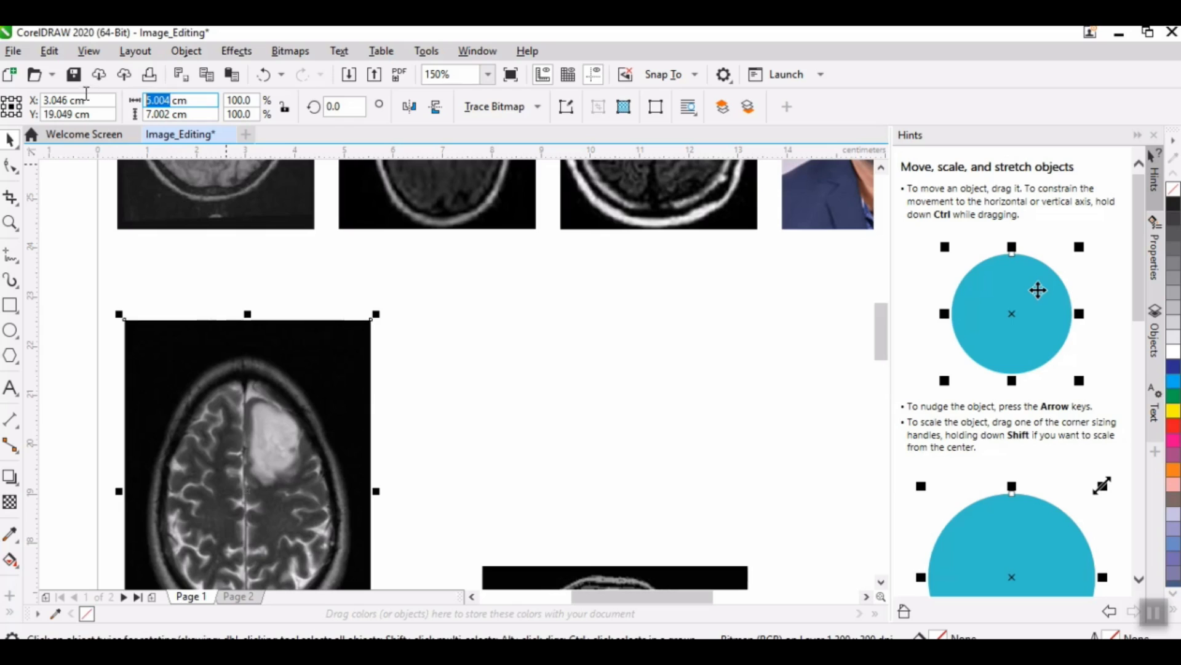
{"action": "type", "text": "4"}
{"action": "key", "text": "Tab"}
{"action": "type", "text": "5"}
{"action": "key", "text": "Return"}
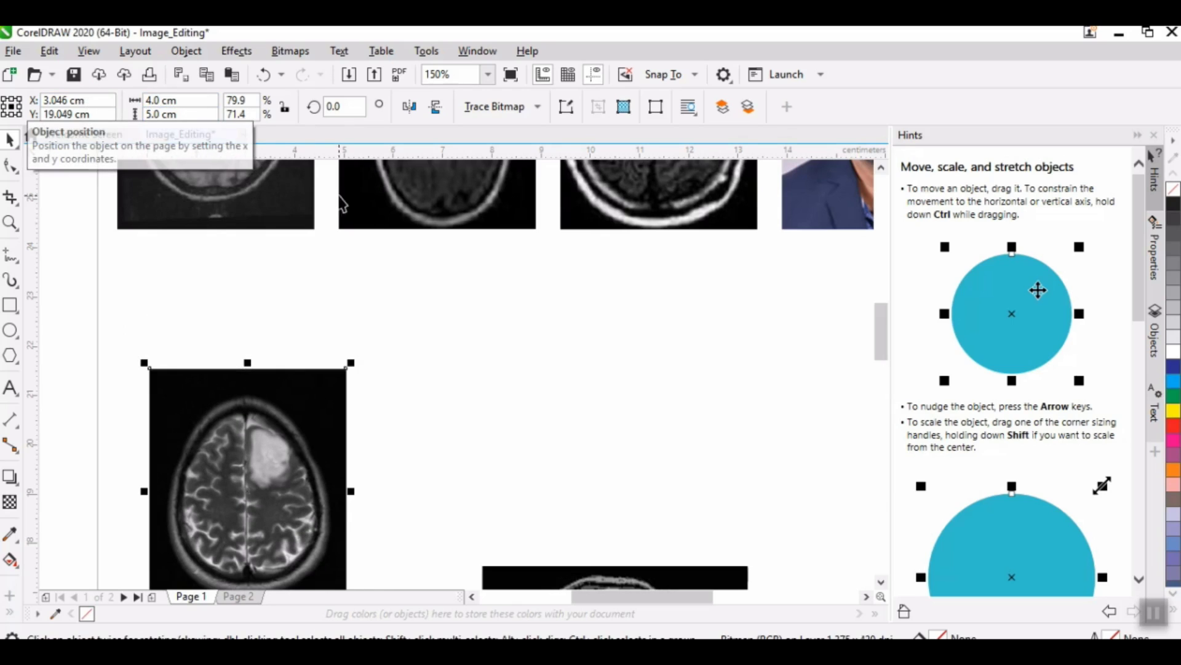
Step: Align the Fig_hist scan horizontally with the first scan by setting its X position to 2.393 cm
{"action": "left_click", "coordinate": [154, 188]}
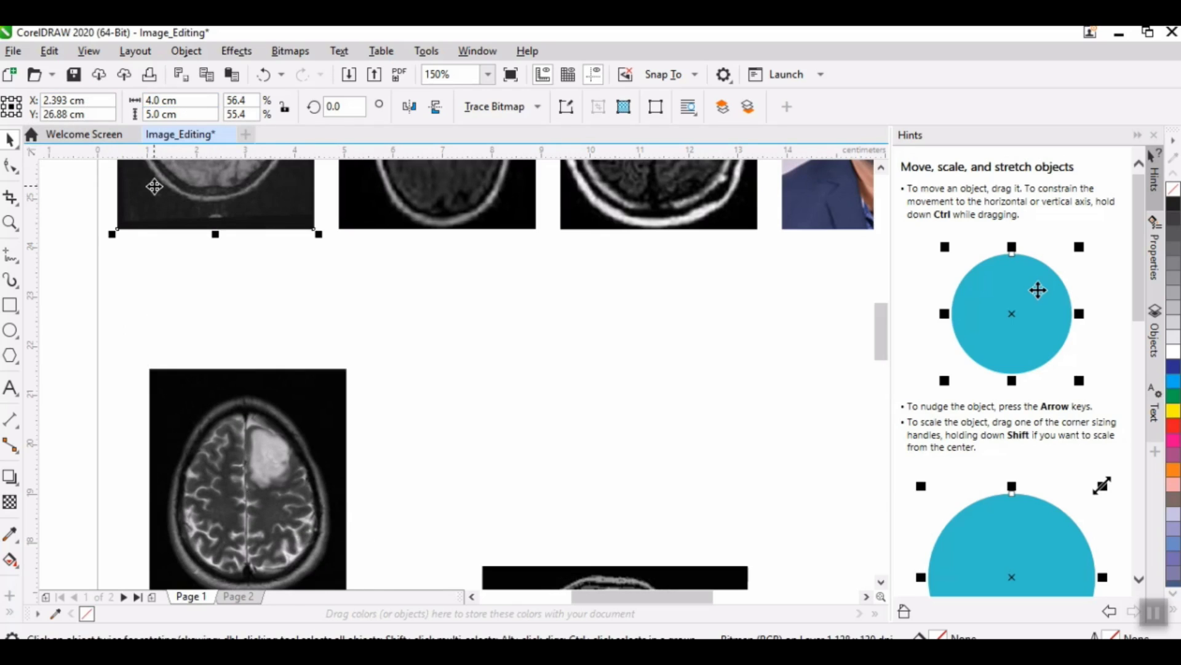
{"action": "key", "text": "Tab"}
{"action": "double_click", "coordinate": [64, 100]}
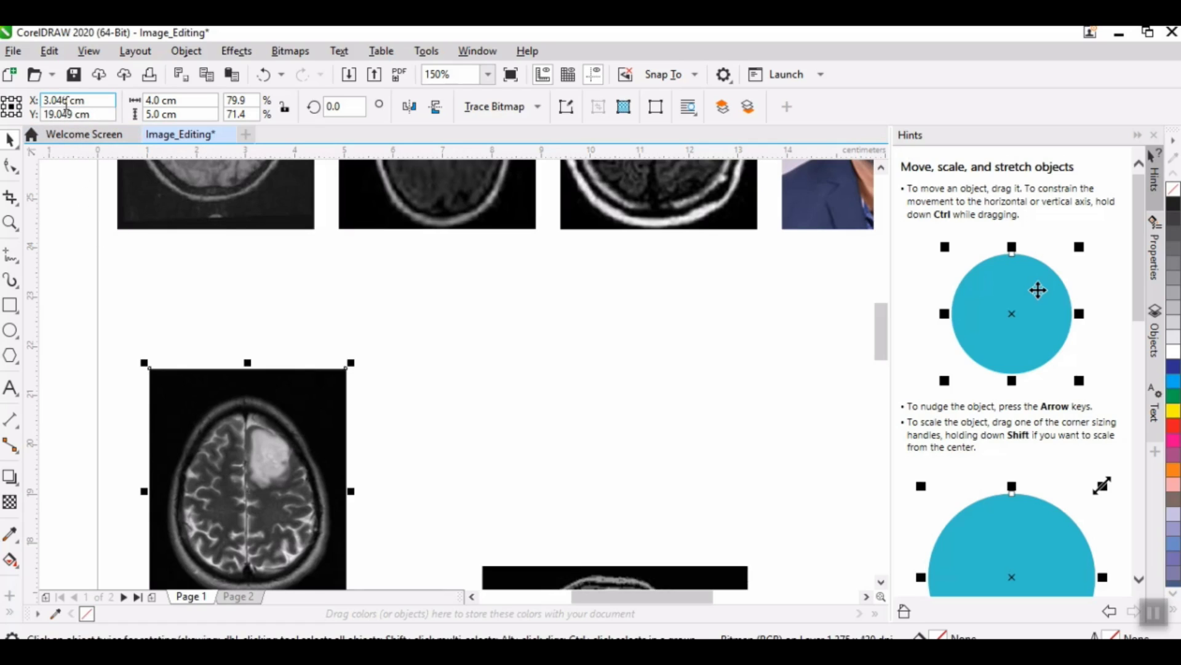
{"action": "type", "text": "2.393"}
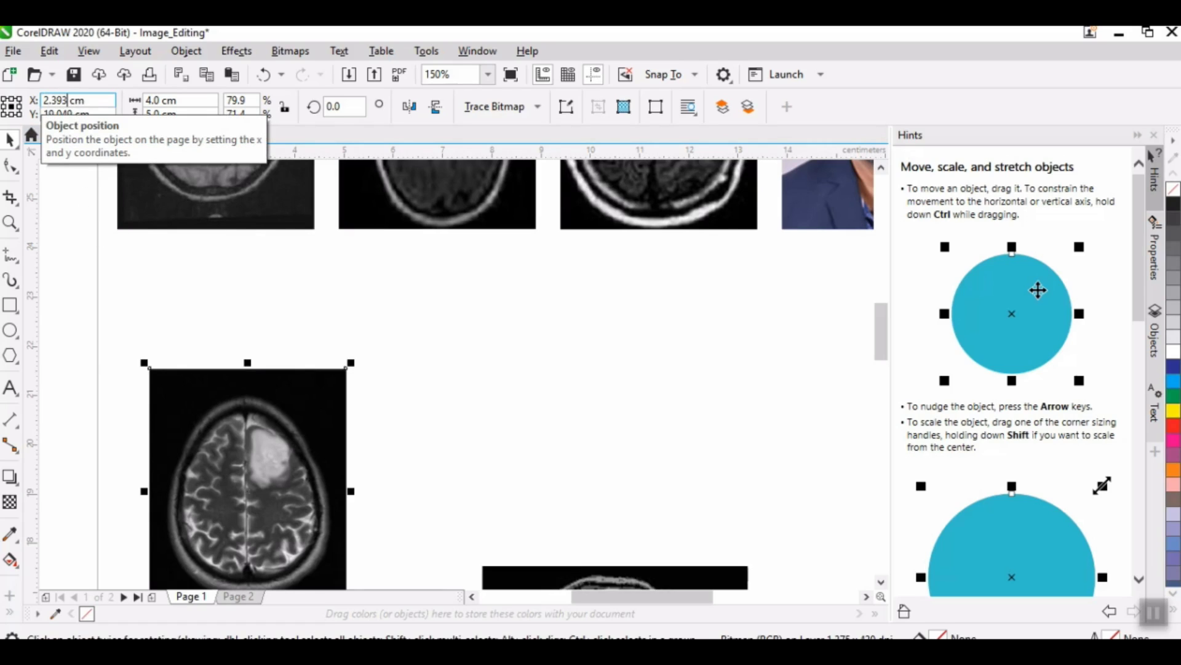
{"action": "key", "text": "Return"}
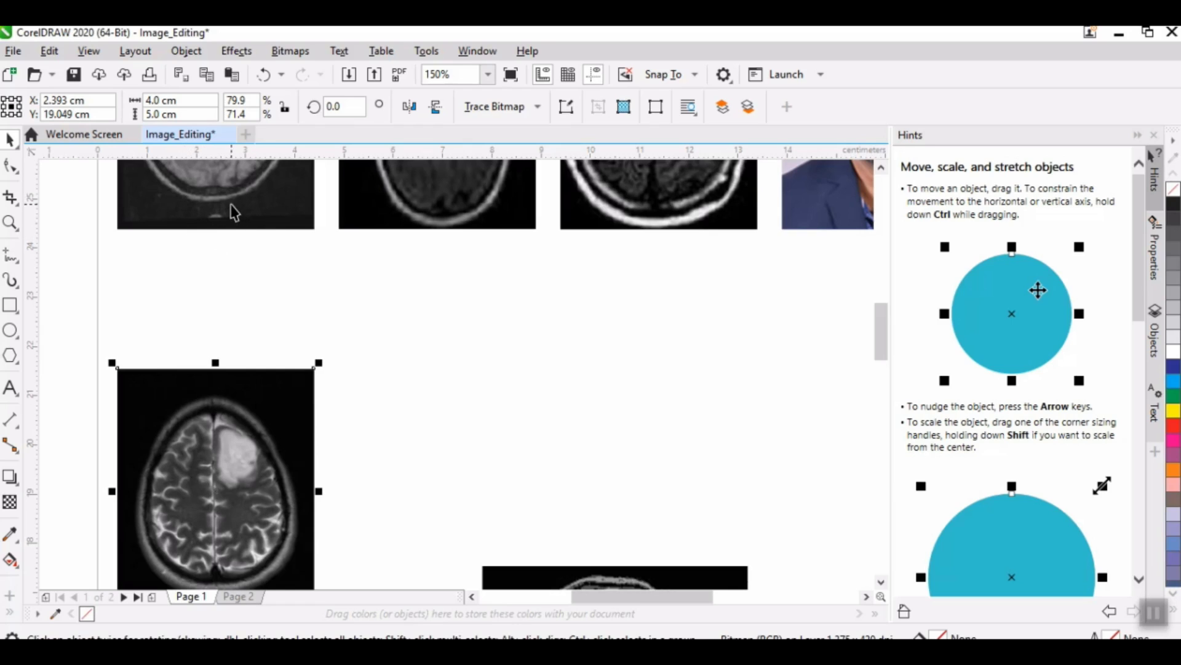
Step: Move the Fig_hist scan up beneath the first scan and nudge it down to a Y position of about 21.17 cm
{"action": "left_click", "coordinate": [146, 190]}
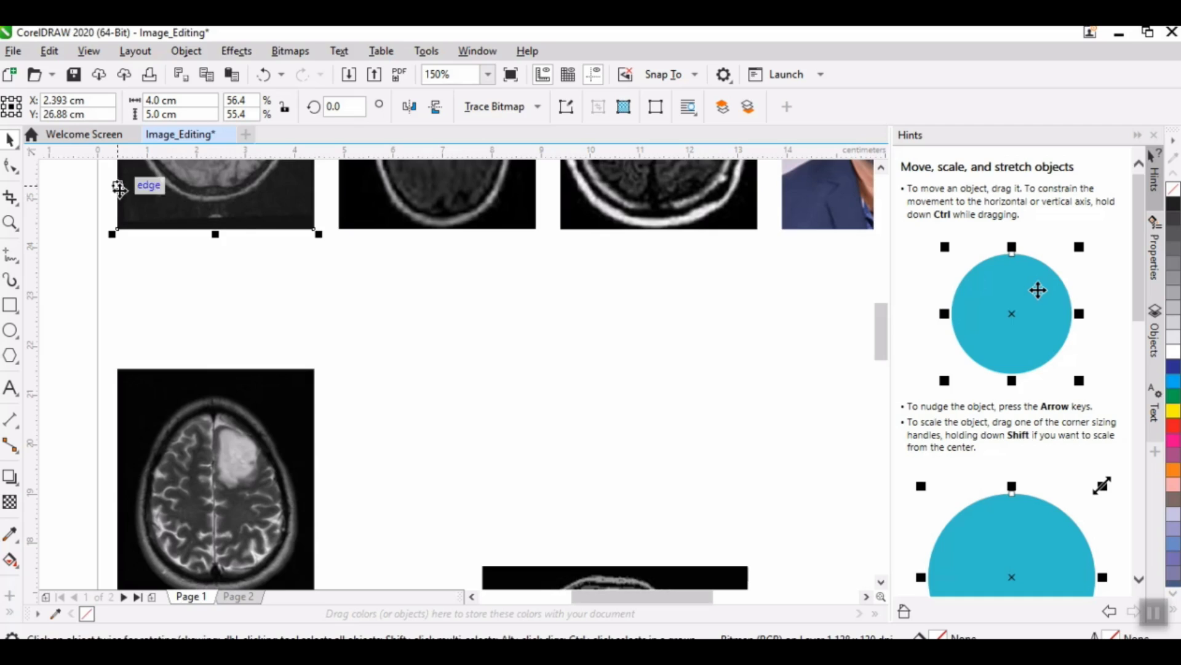
{"action": "left_click_drag", "start_coordinate": [196, 417], "coordinate": [195, 290]}
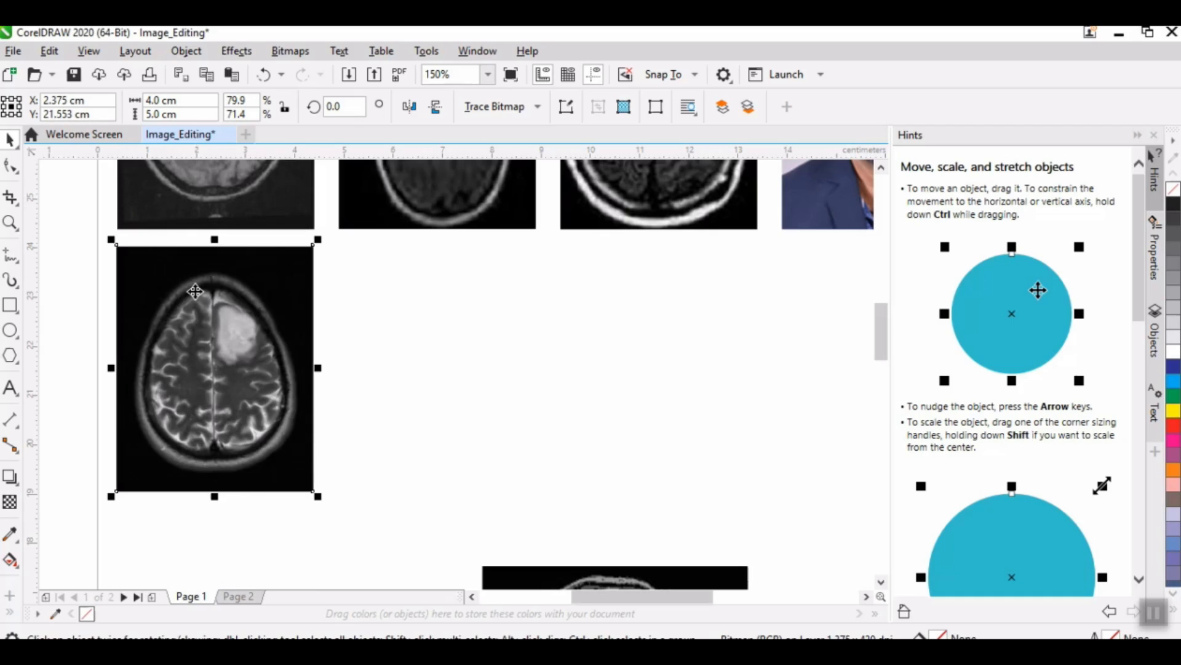
{"action": "key", "text": "Down"}
{"action": "key", "text": "Down"}
{"action": "key", "text": "Down"}
{"action": "key", "text": "Down"}
{"action": "key", "text": "Down"}
{"action": "key", "text": "Down"}
{"action": "key", "text": "Down"}
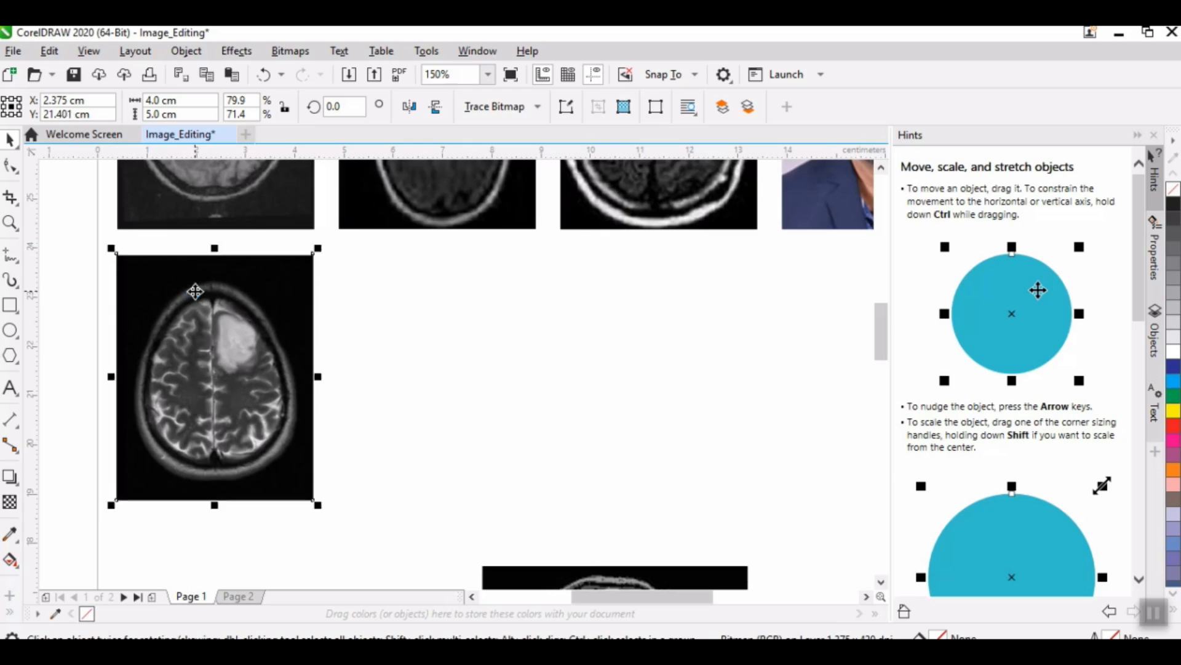
{"action": "key", "text": "Down"}
{"action": "key", "text": "Down"}
{"action": "key", "text": "Down"}
{"action": "key", "text": "Down"}
{"action": "key", "text": "Down"}
{"action": "key", "text": "Down"}
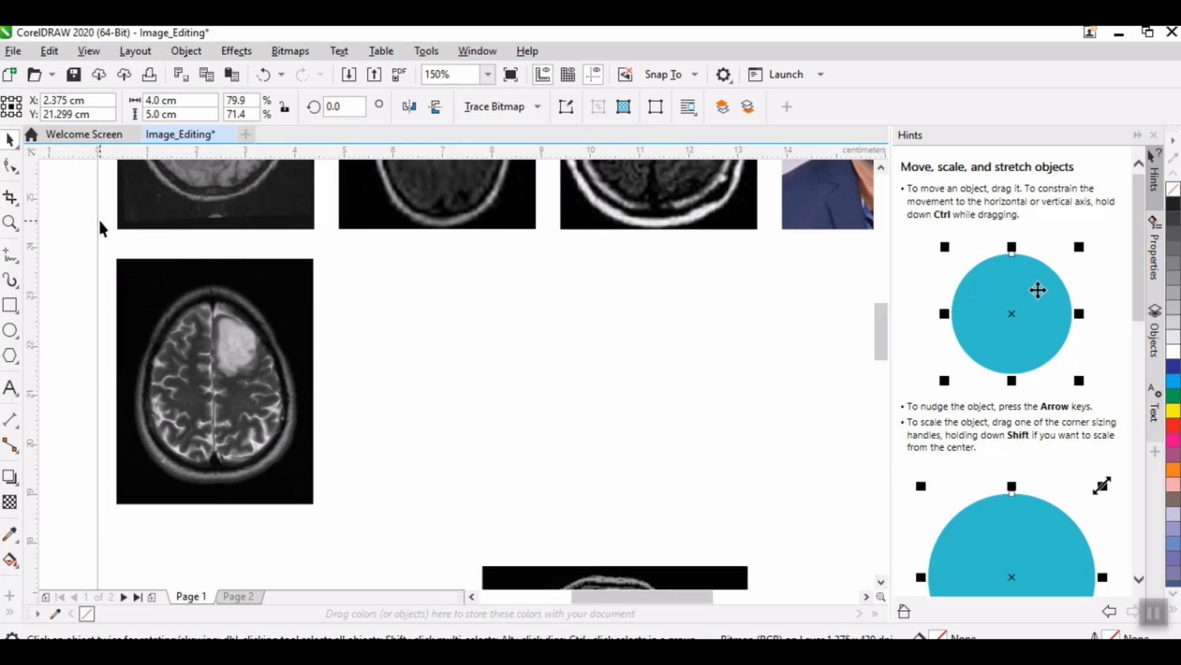
{"action": "key", "text": "Down"}
{"action": "key", "text": "Down"}
{"action": "left_click", "coordinate": [100, 220]}
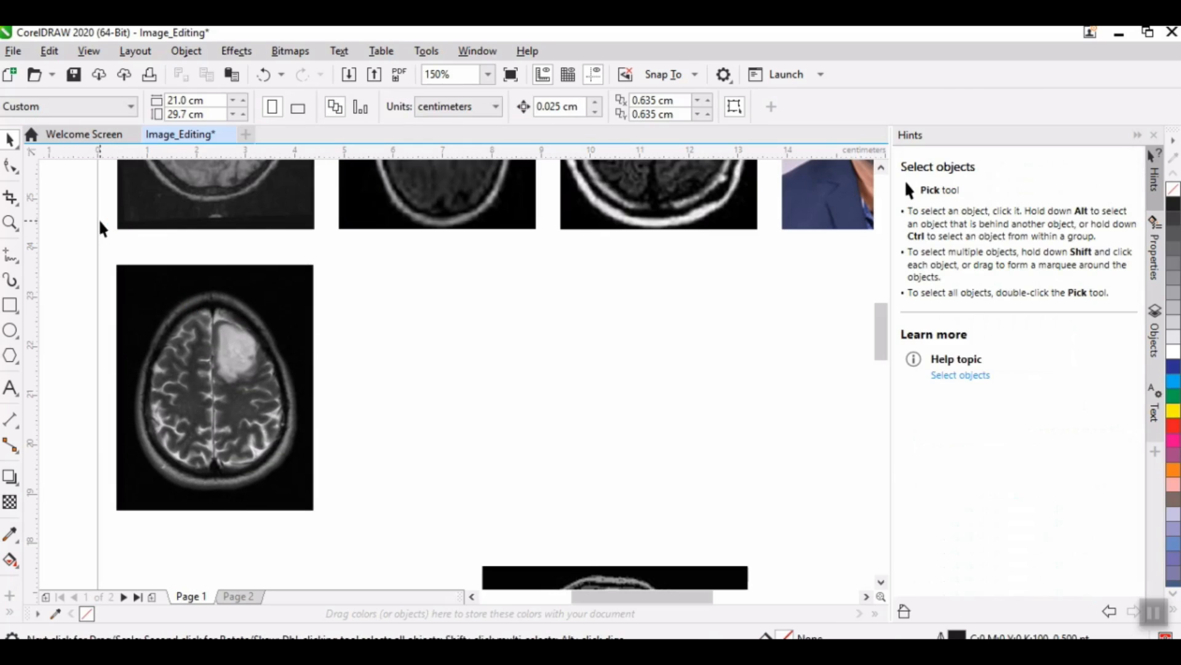
{"action": "left_click", "coordinate": [201, 333]}
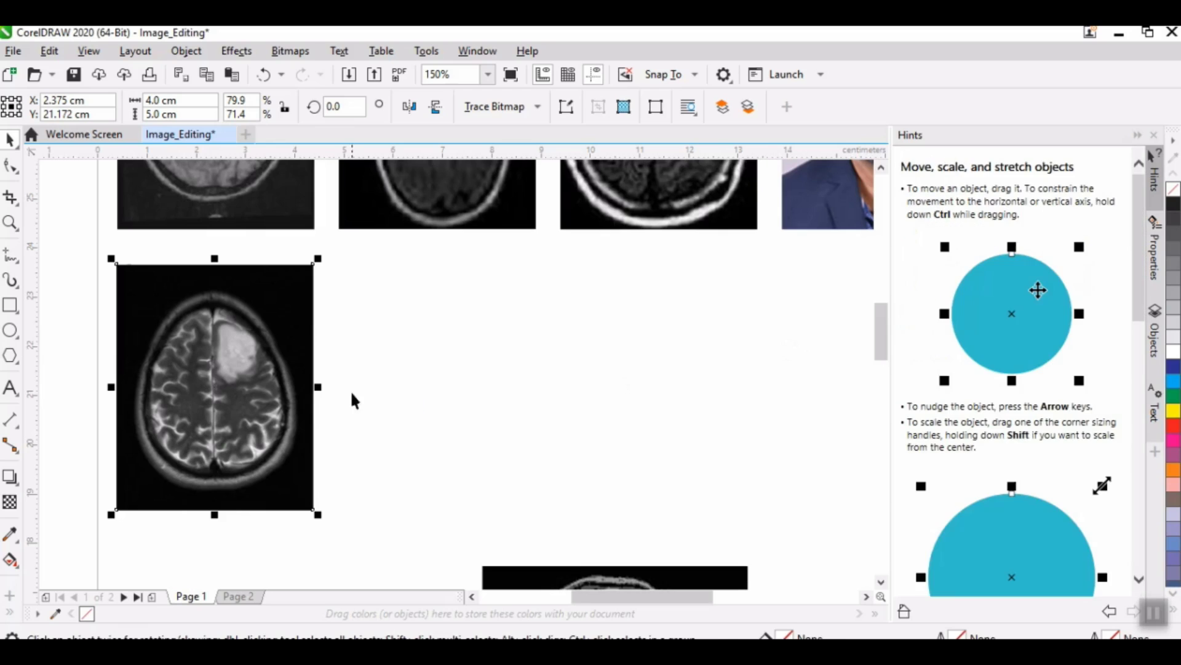
{"action": "left_click", "coordinate": [364, 374]}
{"action": "left_click_drag", "start_coordinate": [712, 354], "coordinate": [763, 353]}
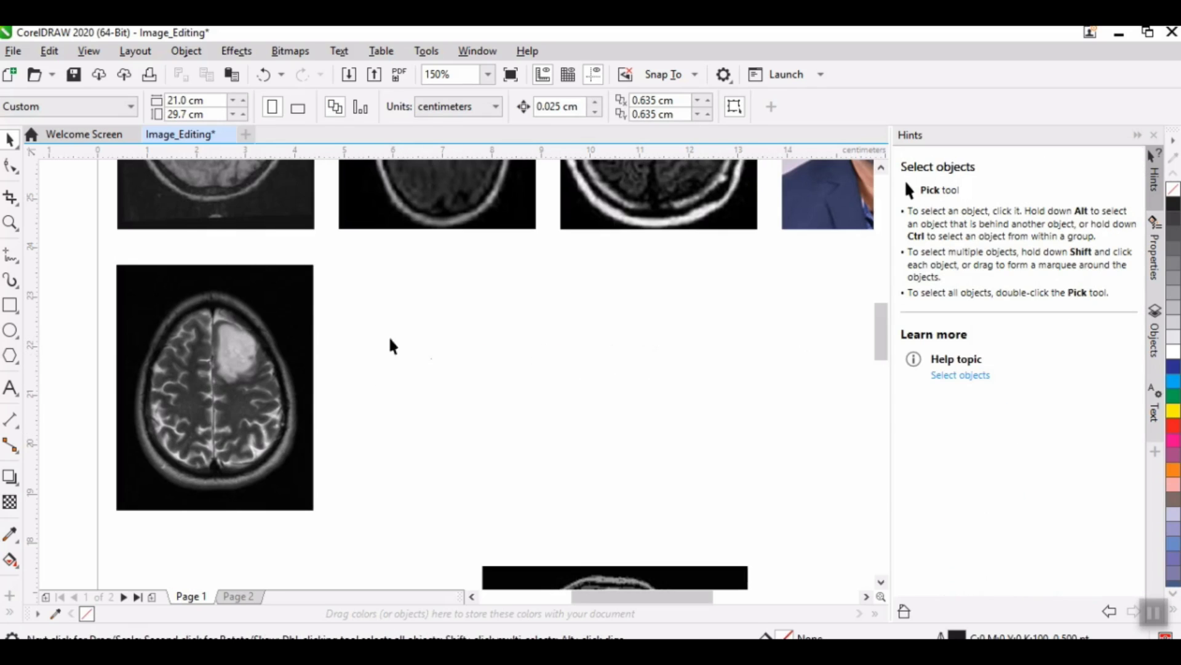
Step: Read the first scan's Y position, switch to Calculator and compute 26.88 - 5 - 0.5
{"action": "left_click", "coordinate": [184, 382]}
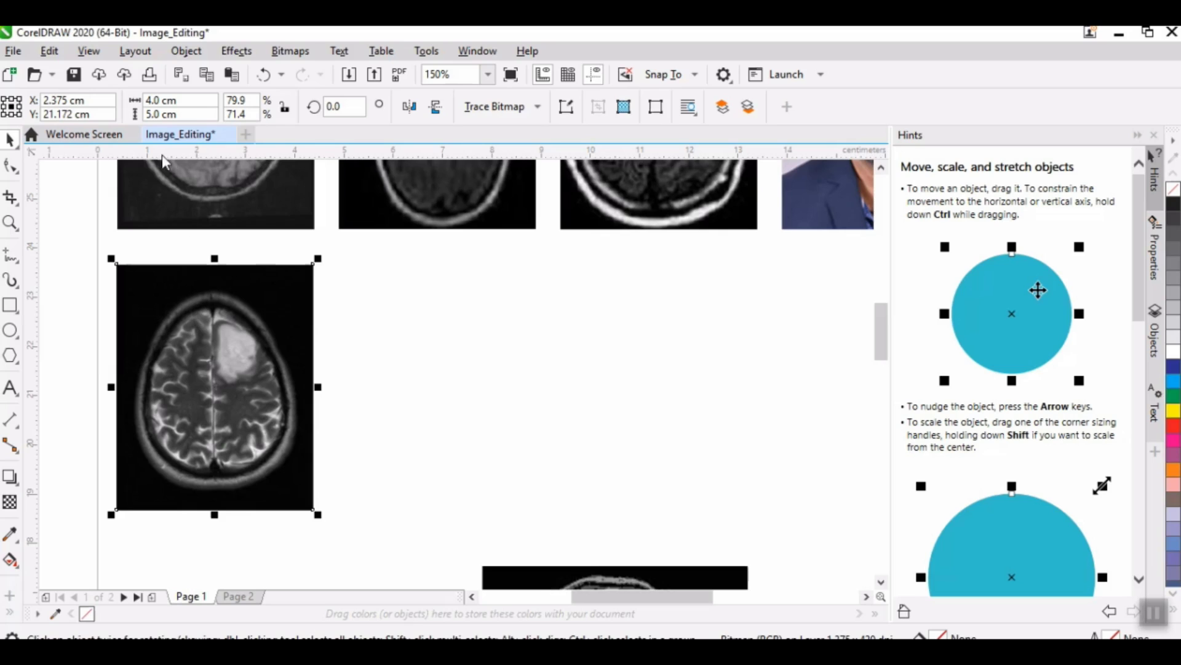
{"action": "left_click", "coordinate": [164, 192]}
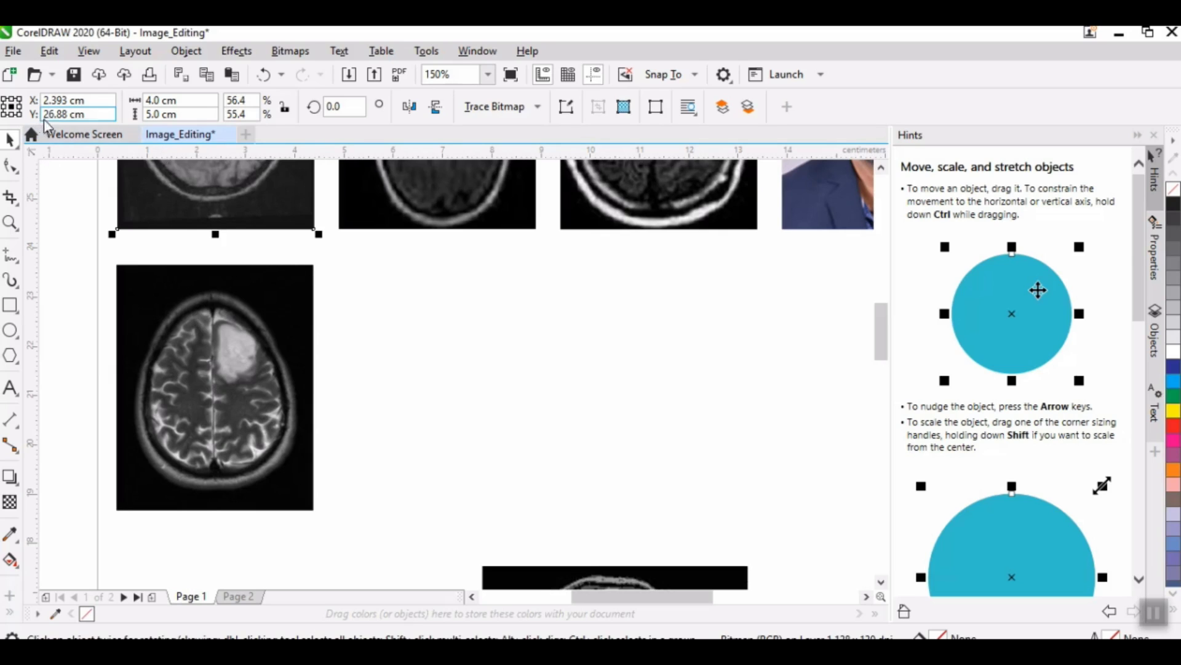
{"action": "left_click", "coordinate": [440, 654]}
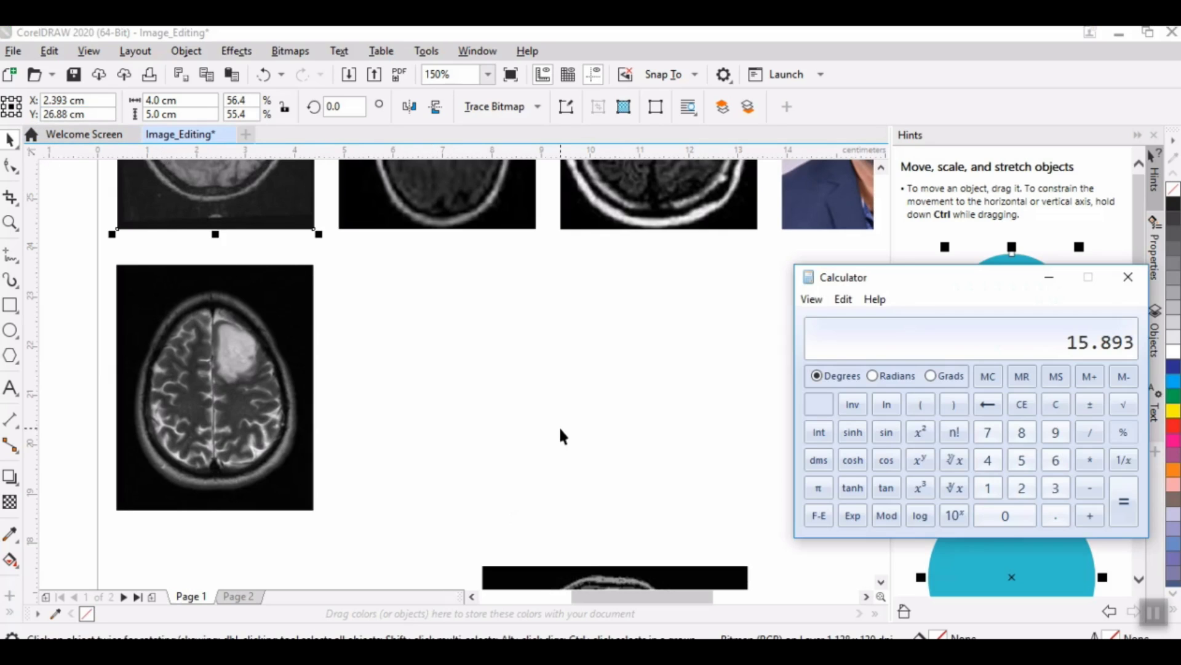
{"action": "type", "text": "26.88"}
{"action": "type", "text": "5"}
{"action": "key", "text": "minus"}
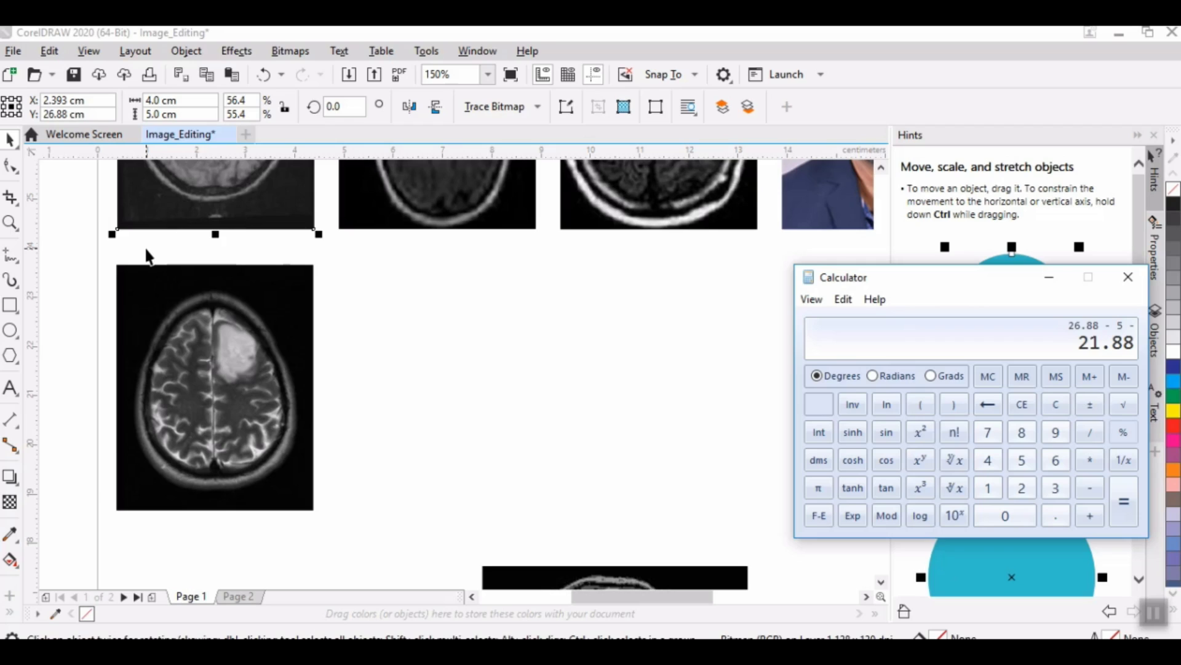
{"action": "type", "text": "0.5"}
{"action": "key", "text": "Return"}
Step: Set the Fig_hist scan's Y position to 21.38 cm
{"action": "left_click", "coordinate": [219, 394]}
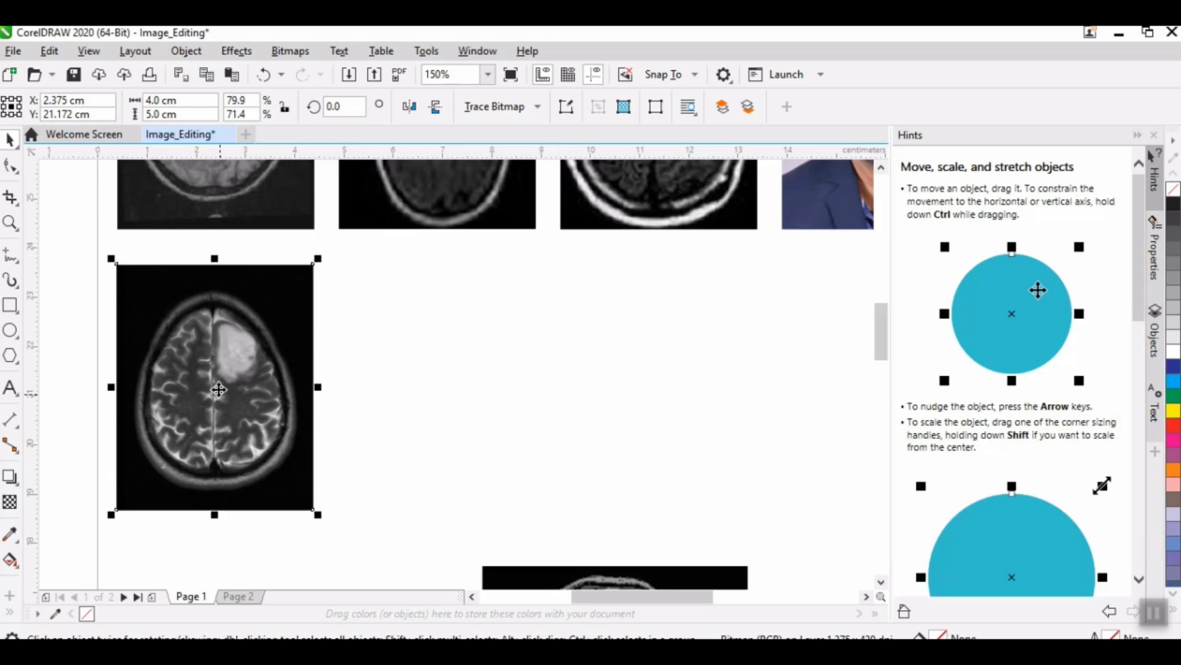
{"action": "left_click_drag", "start_coordinate": [73, 114], "coordinate": [43, 115]}
{"action": "type", "text": "21"}
{"action": "key", "text": "Return"}
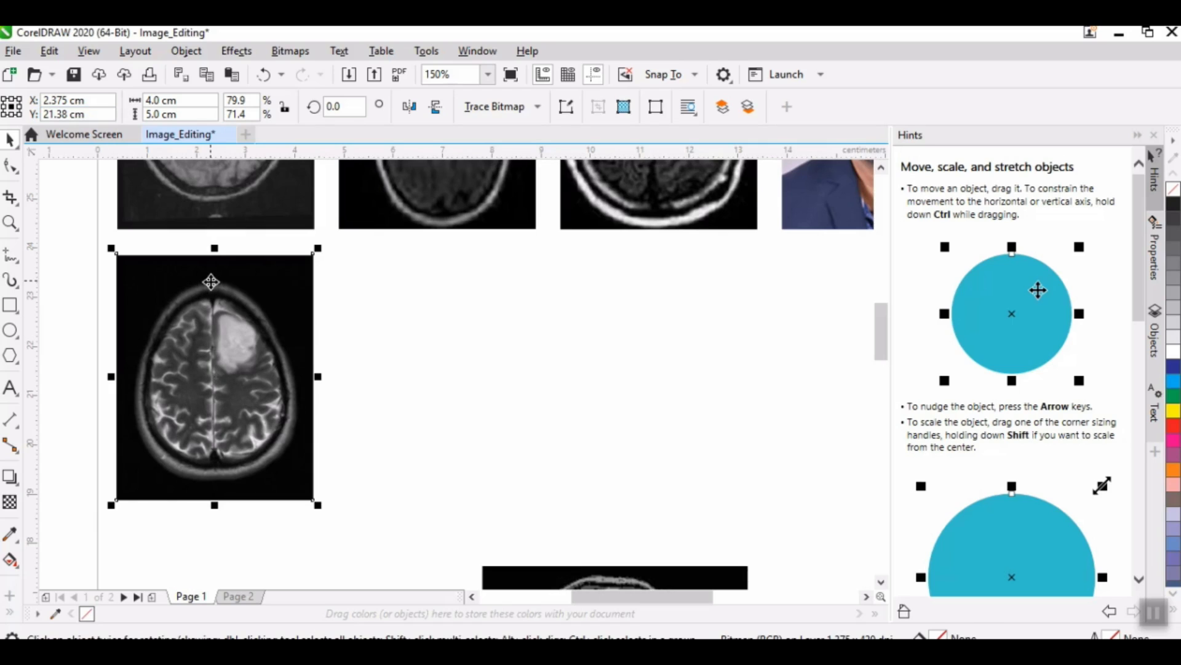
Step: Move the gliomamodkmean scan up beside the Fig_hist scan and resize it to 4 cm wide and 5 cm high
{"action": "left_click_drag", "start_coordinate": [542, 578], "coordinate": [621, 382]}
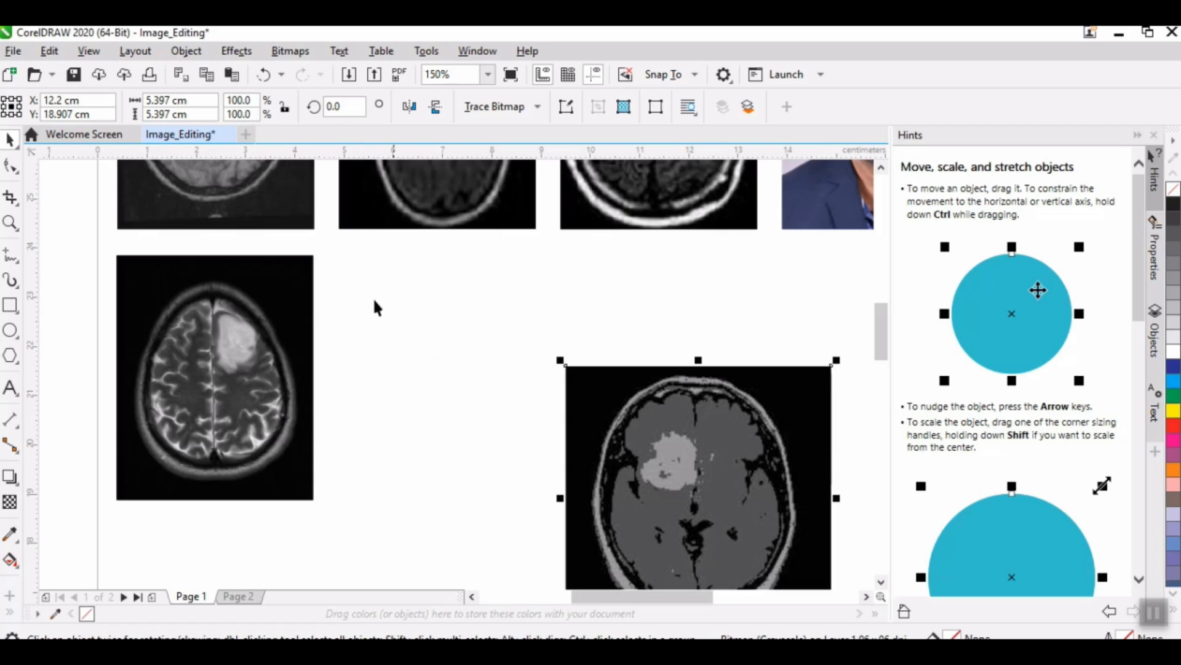
{"action": "left_click_drag", "start_coordinate": [660, 454], "coordinate": [552, 361]}
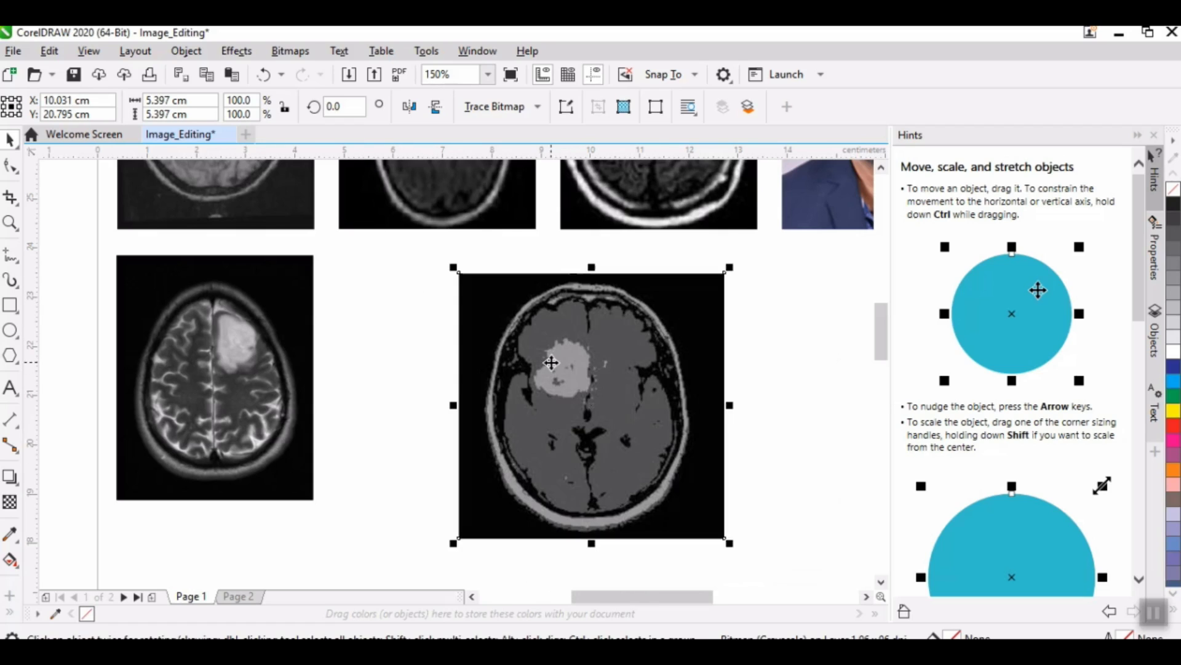
{"action": "double_click", "coordinate": [173, 100]}
{"action": "type", "text": "4"}
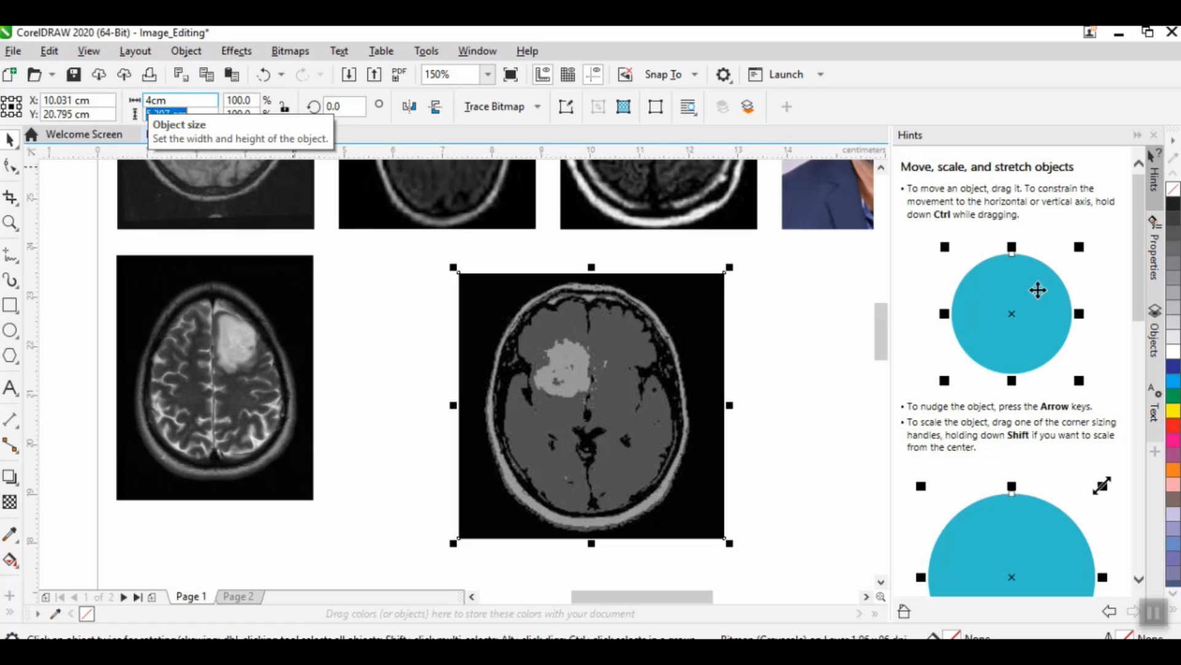
{"action": "key", "text": "Return"}
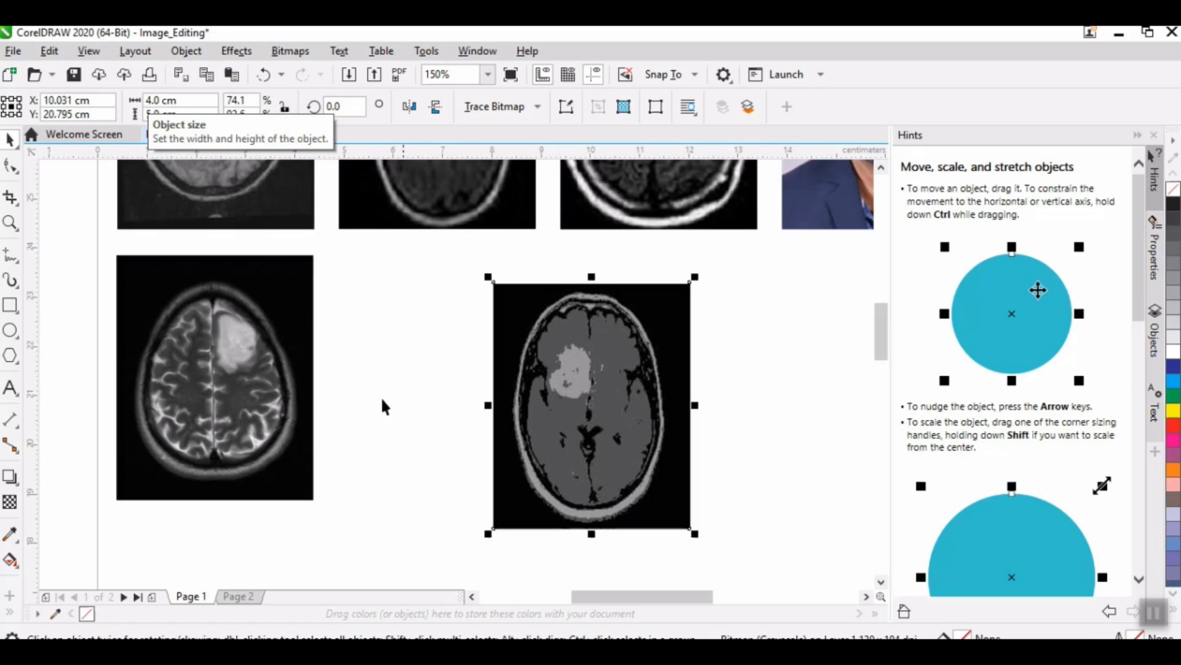
Step: Check the X position of the second scan in the upper row and set the gliomamodkmean scan's X position to 6.893 cm
{"action": "left_click", "coordinate": [377, 184]}
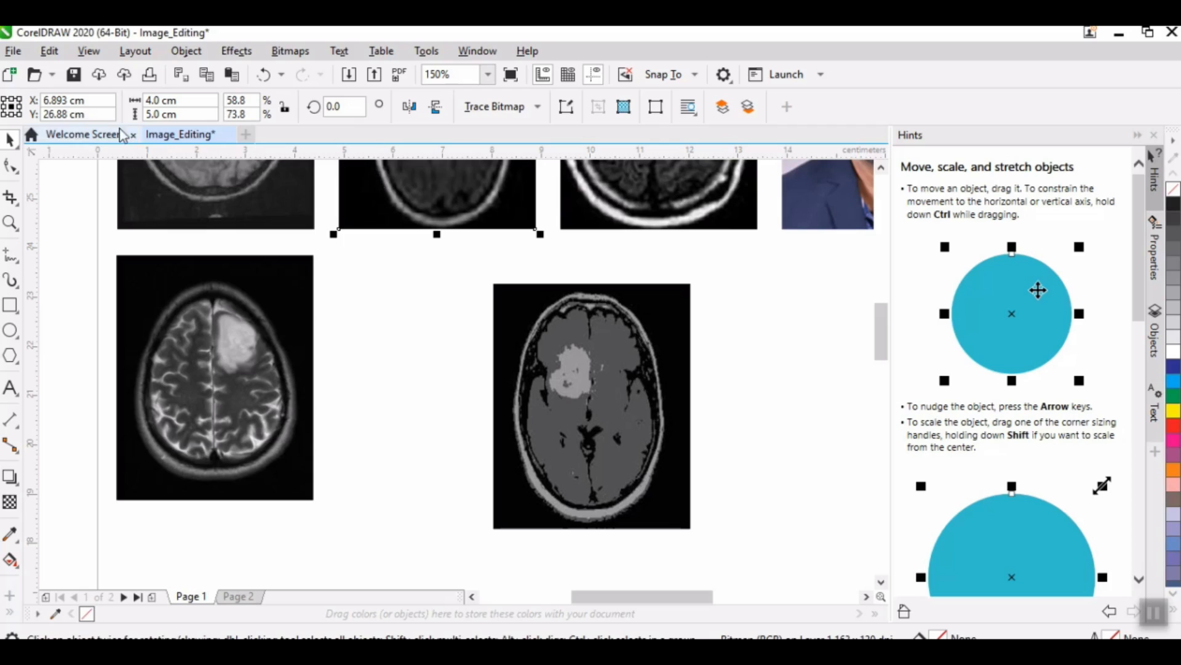
{"action": "left_click", "coordinate": [596, 378]}
{"action": "double_click", "coordinate": [74, 103]}
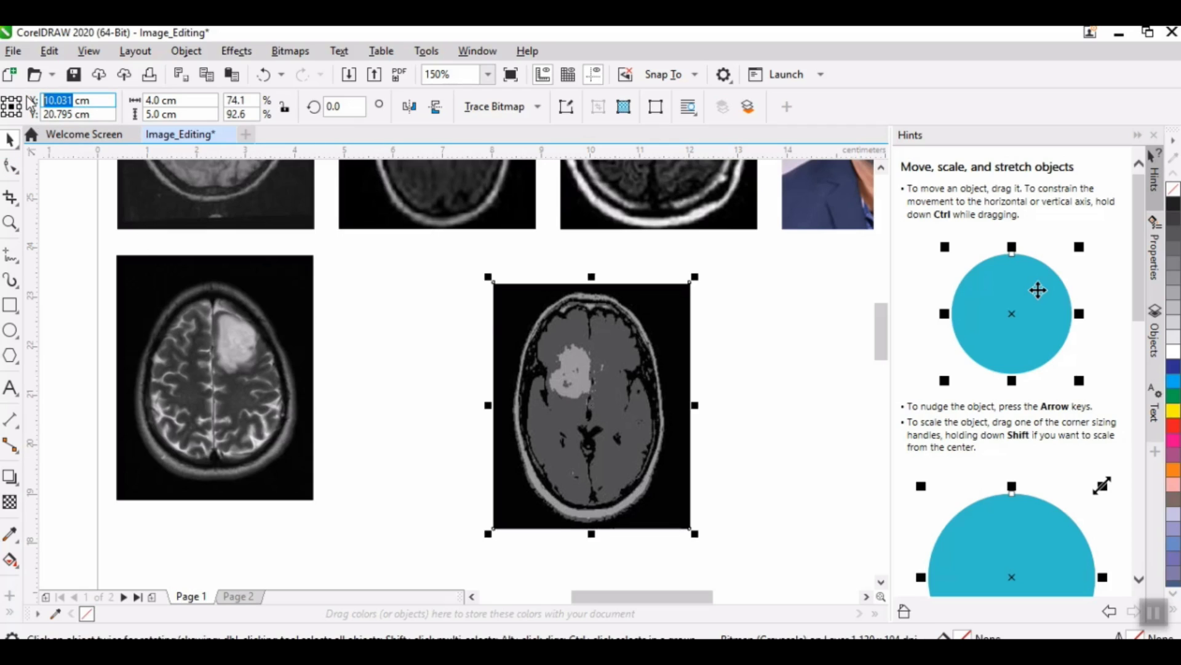
{"action": "type", "text": "6.89"}
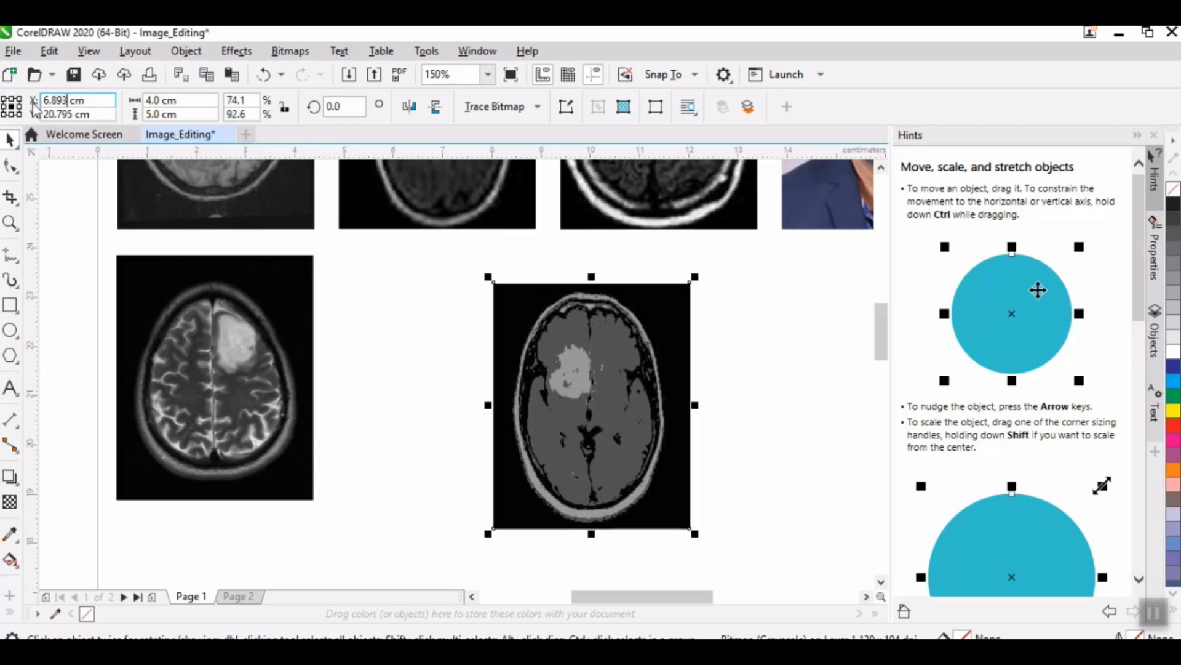
{"action": "key", "text": "Return"}
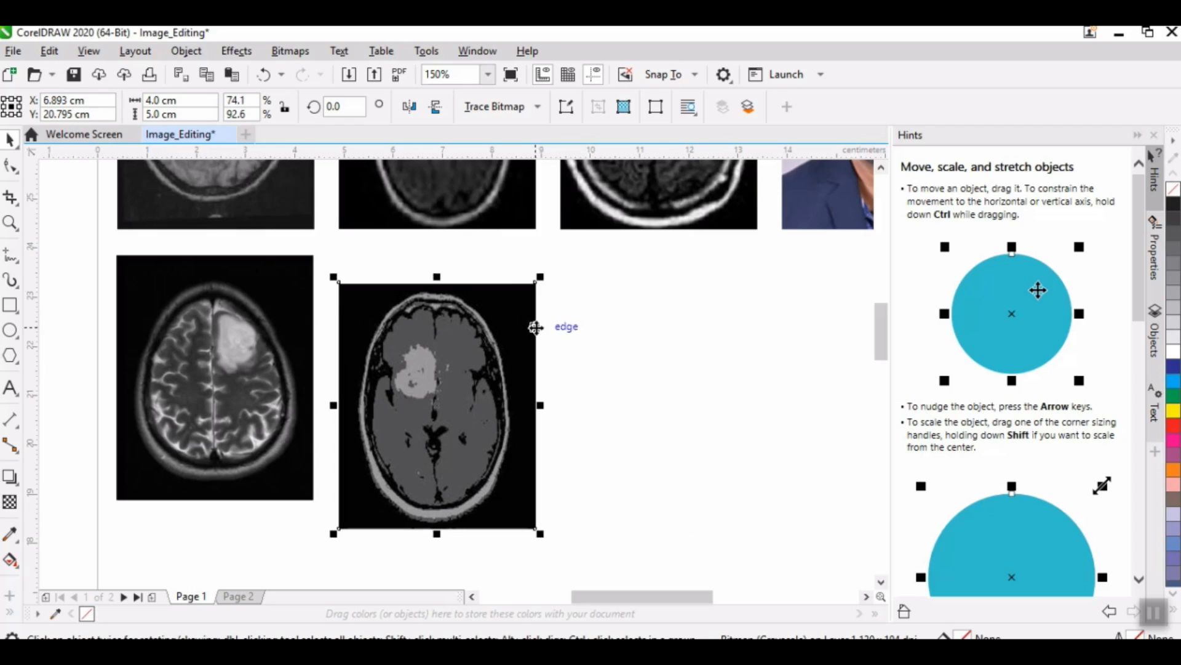
Step: Check the Fig_hist scan's Y position and set the gliomamodkmean scan's Y position to 21.38 cm
{"action": "left_click", "coordinate": [153, 348]}
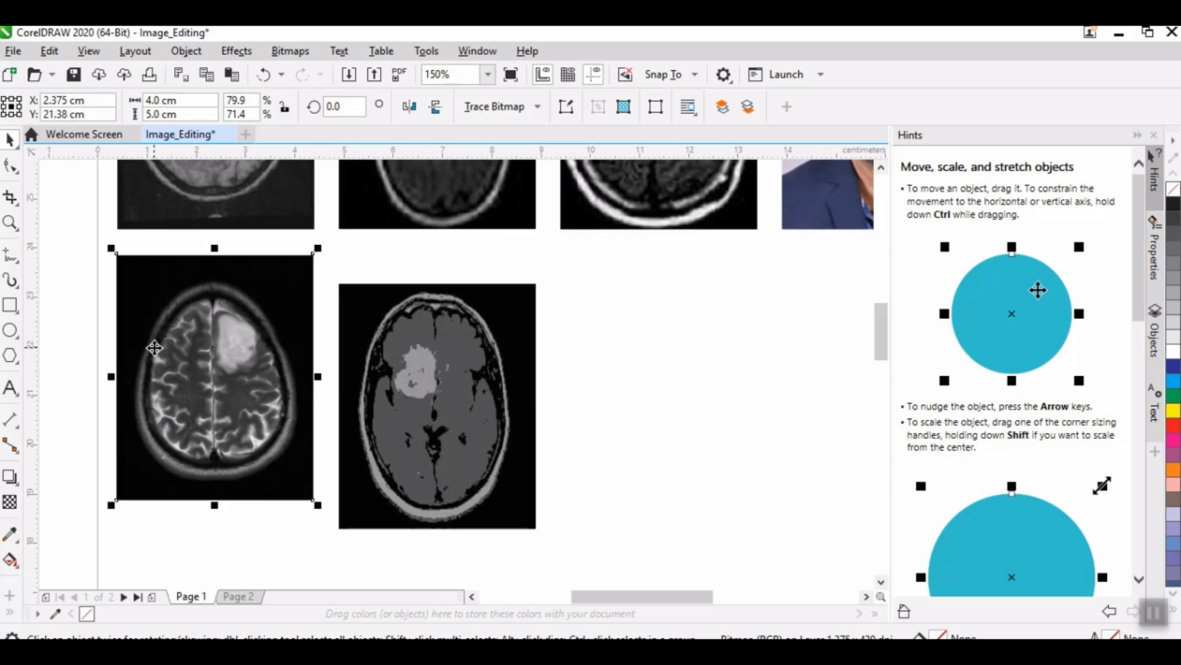
{"action": "left_click", "coordinate": [50, 114]}
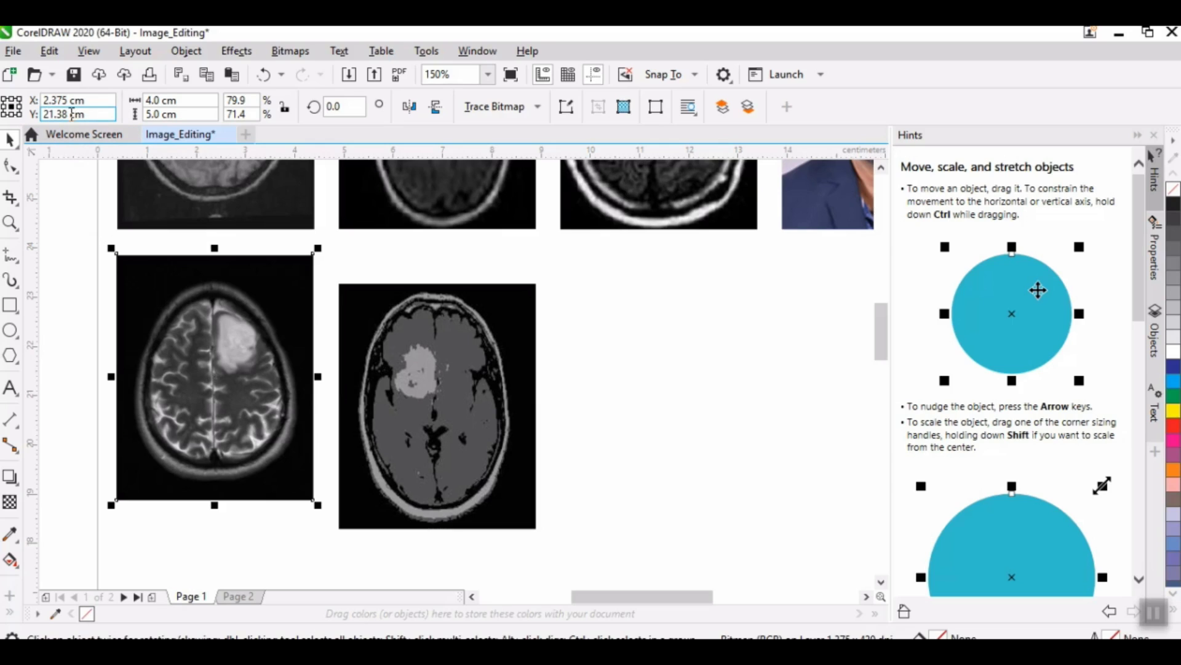
{"action": "left_click", "coordinate": [396, 331]}
{"action": "left_click", "coordinate": [58, 114]}
{"action": "double_click", "coordinate": [59, 114]}
{"action": "type", "text": "21.38"}
{"action": "key", "text": "Return"}
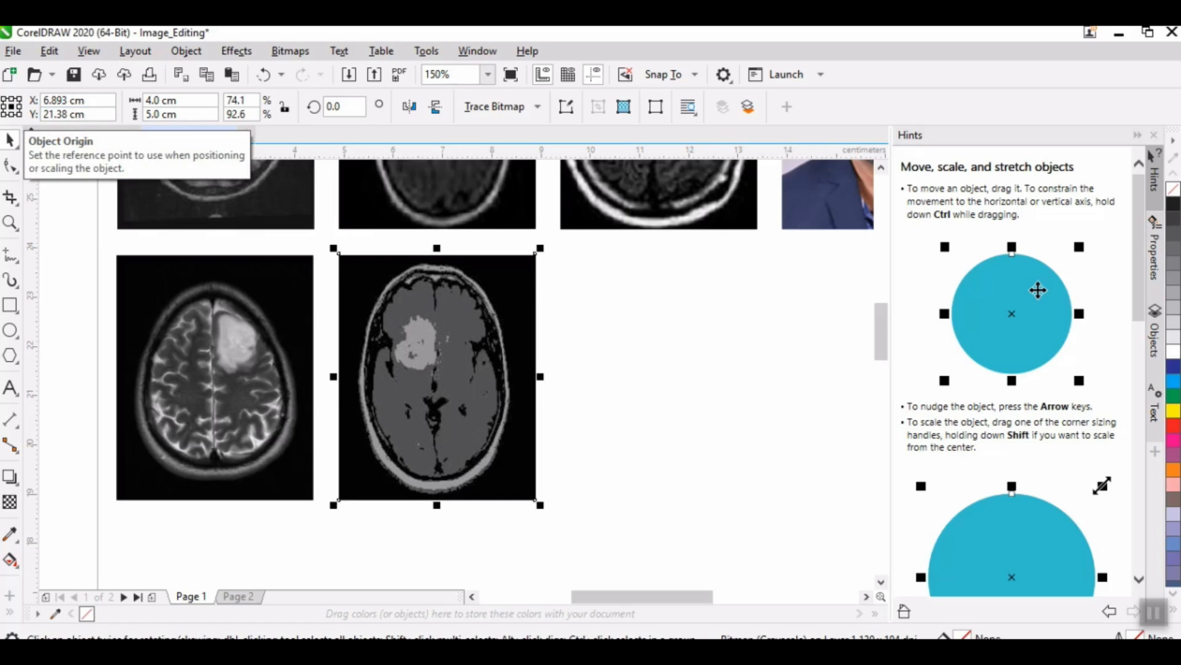
Step: Move the small remaining brain scan up beside the gliomamodkmean scan and resize it to 4 cm wide and 5 cm high
{"action": "scroll", "coordinate": [655, 385], "scroll_direction": "down", "scroll_amount": 3}
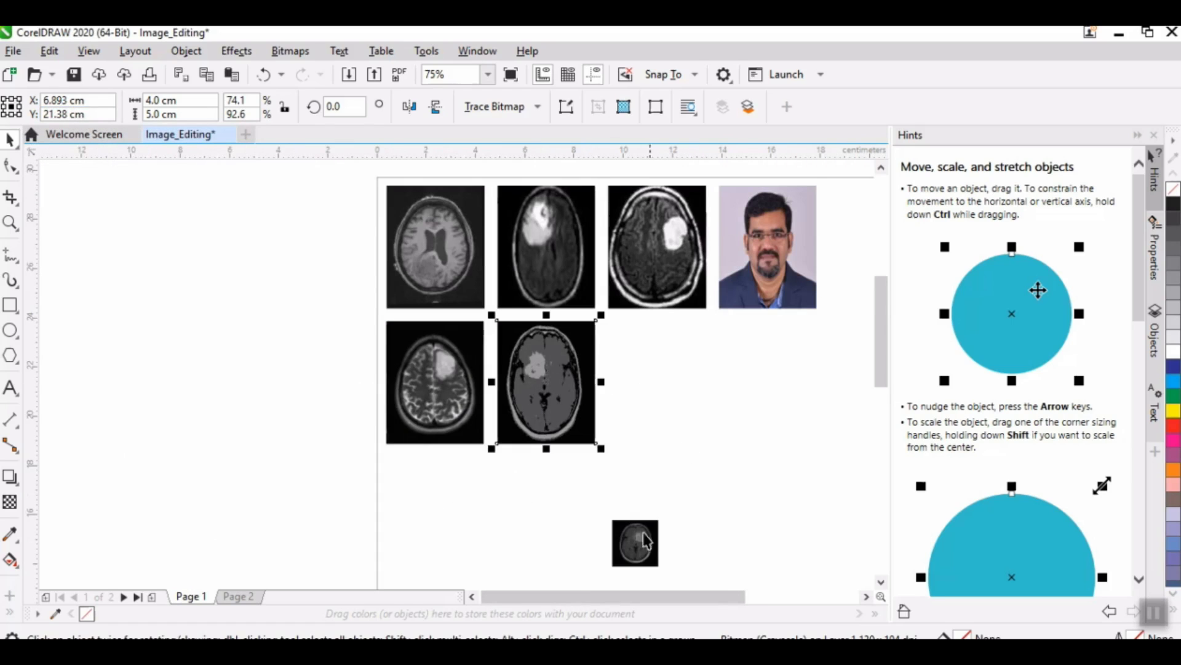
{"action": "left_click_drag", "start_coordinate": [657, 474], "coordinate": [651, 382]}
{"action": "scroll", "coordinate": [651, 381], "scroll_direction": "up", "scroll_amount": 3}
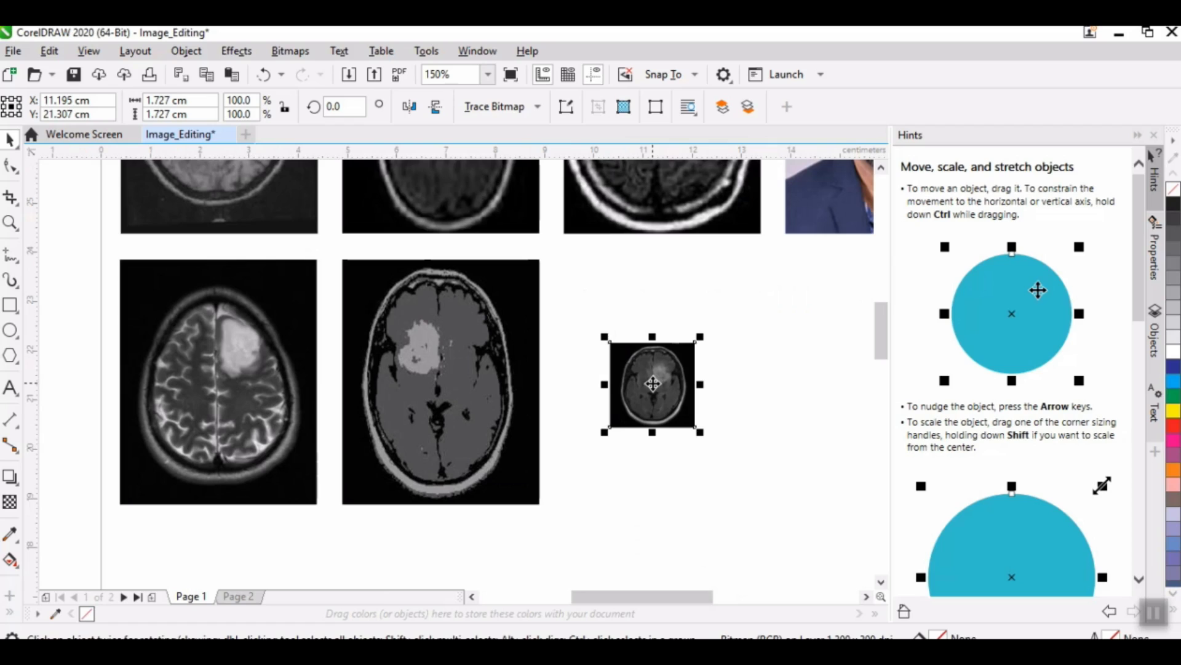
{"action": "double_click", "coordinate": [168, 100]}
{"action": "type", "text": "4"}
{"action": "key", "text": "Tab"}
{"action": "type", "text": "5"}
{"action": "key", "text": "Return"}
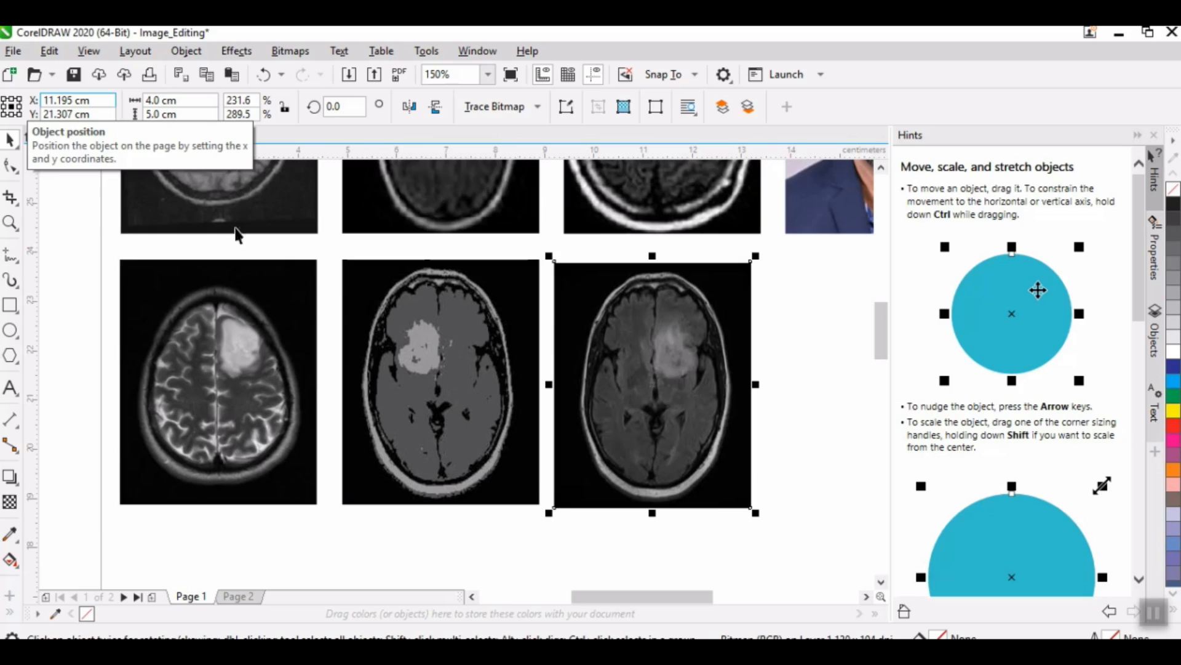
Step: Check the X position of the third scan in the upper row and set the scan beneath it to X 11.393 cm
{"action": "left_click", "coordinate": [610, 216]}
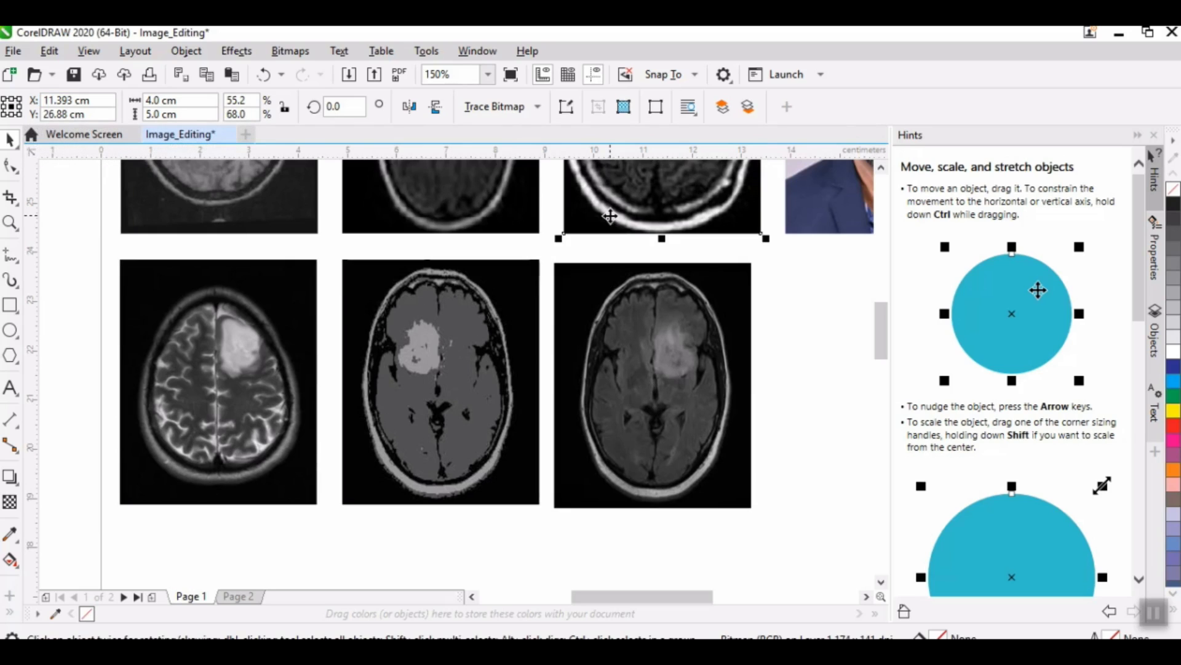
{"action": "left_click", "coordinate": [651, 324]}
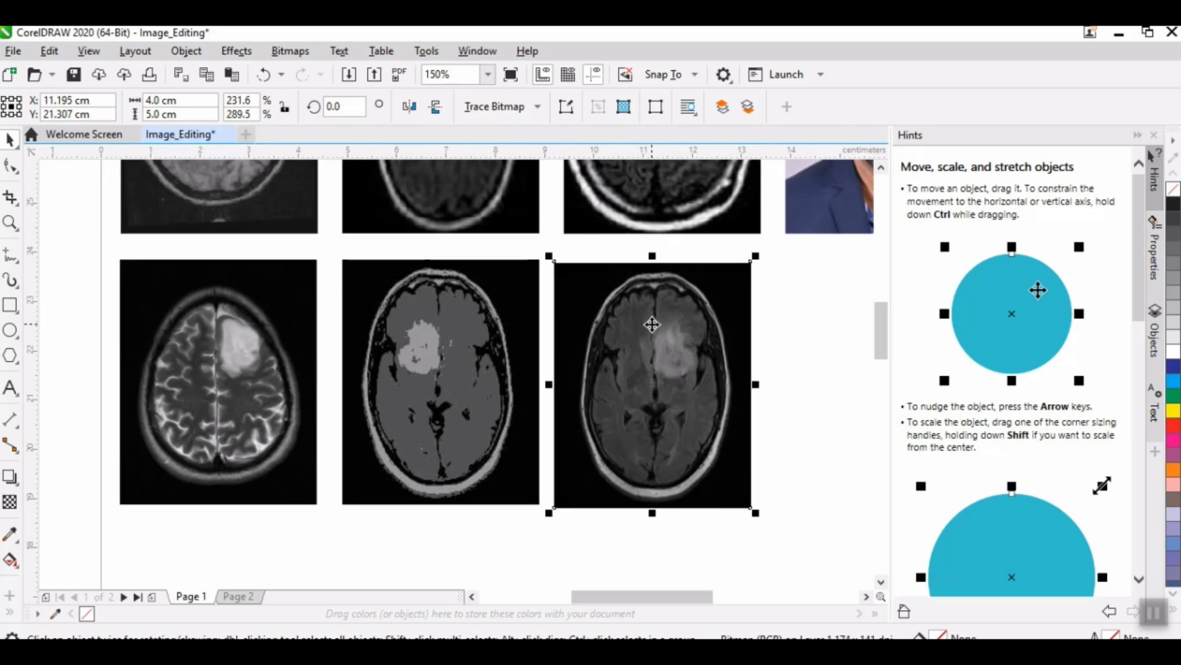
{"action": "double_click", "coordinate": [59, 100]}
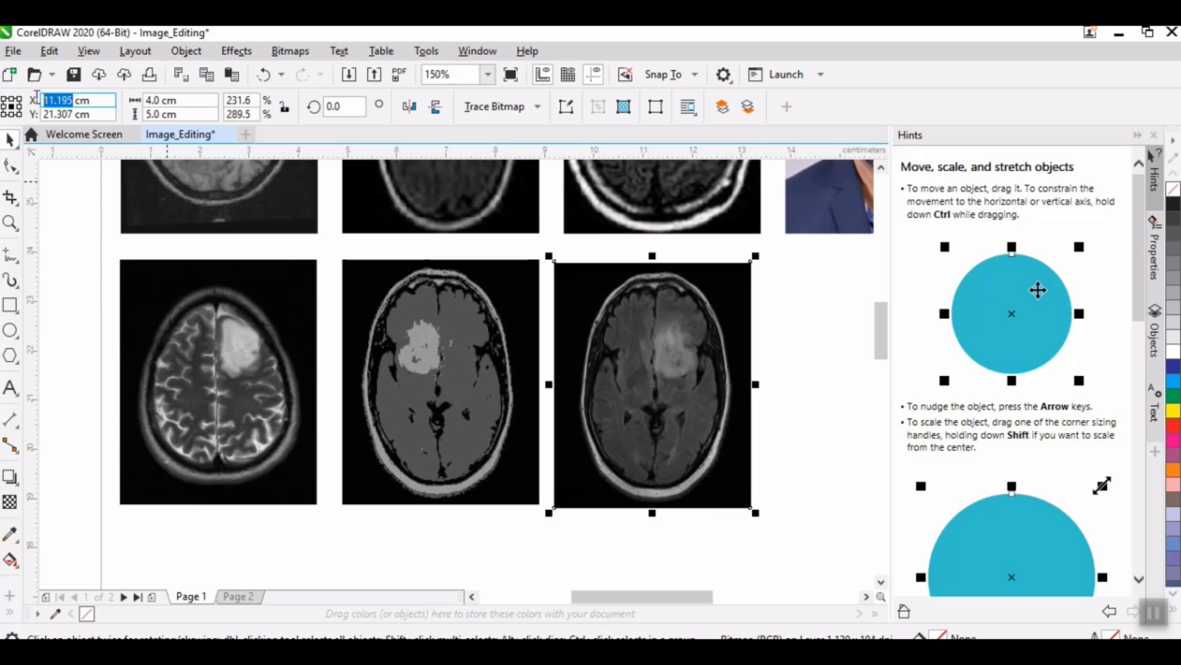
{"action": "type", "text": "11.393"}
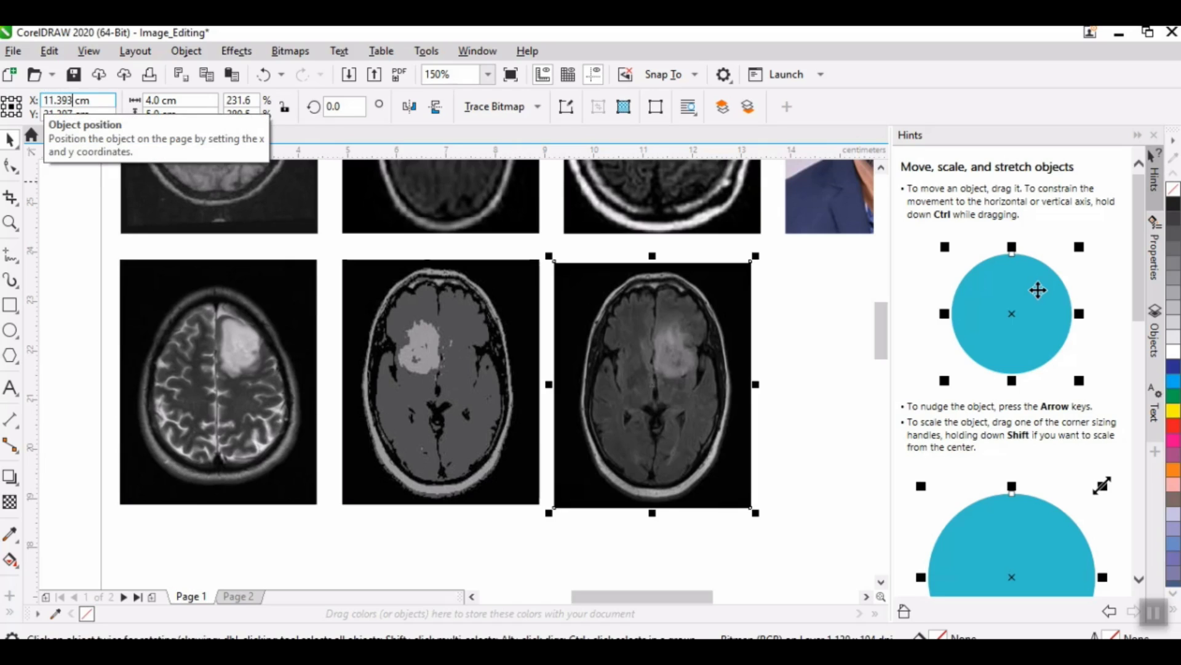
{"action": "key", "text": "Return"}
Step: Check the gliomamodkmean scan's Y position and set the third lower-row scan's Y position to 21.38 cm
{"action": "left_click", "coordinate": [406, 458]}
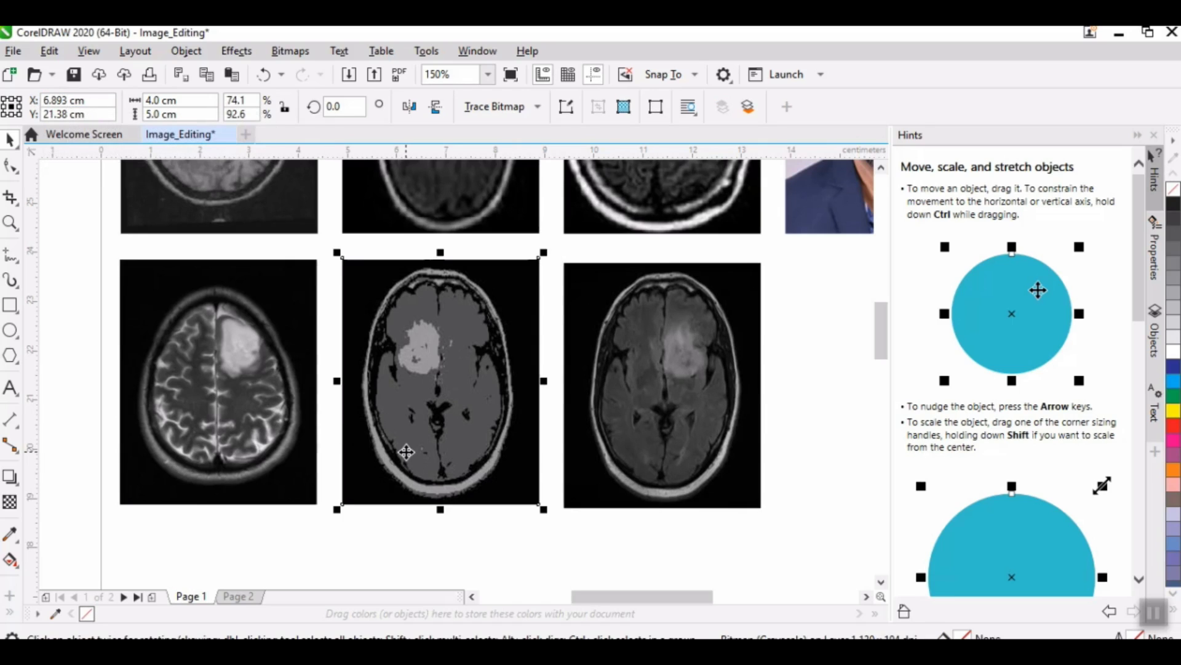
{"action": "left_click", "coordinate": [603, 453]}
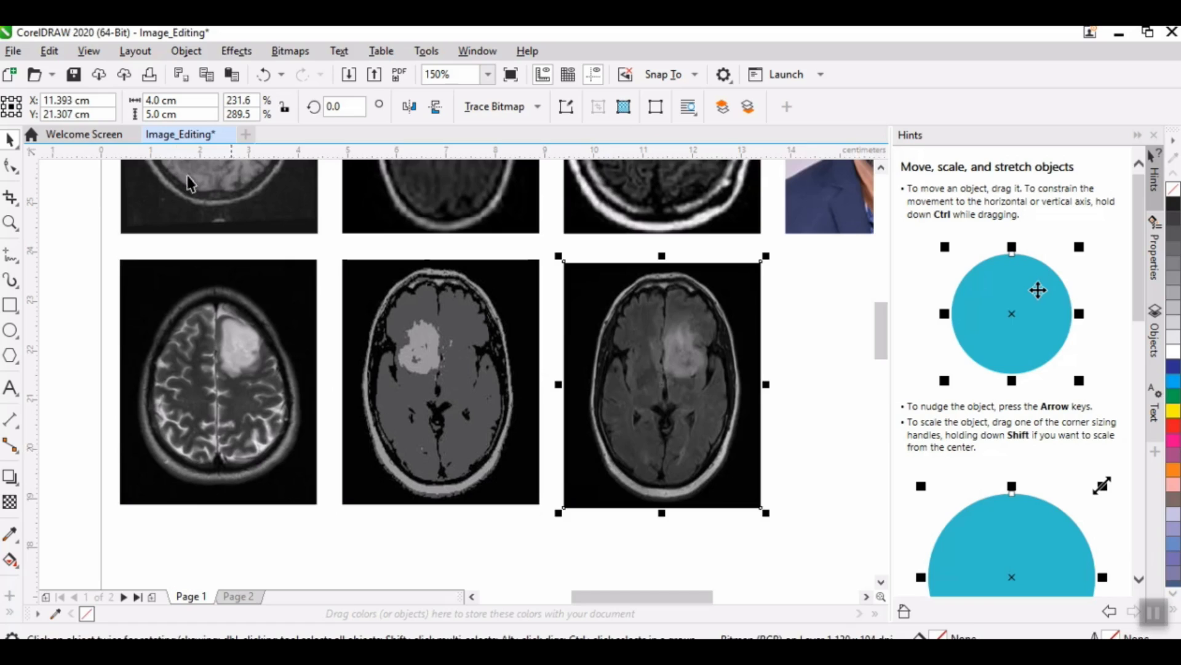
{"action": "left_click_drag", "start_coordinate": [73, 114], "coordinate": [65, 115]}
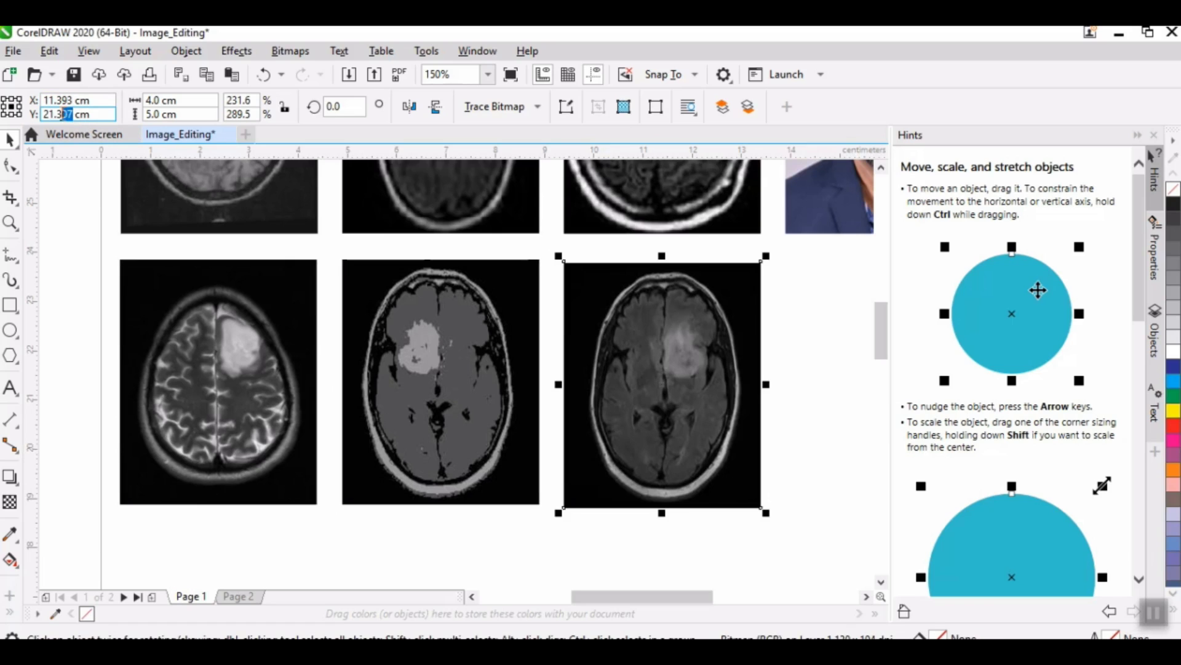
{"action": "type", "text": "8"}
{"action": "key", "text": "Return"}
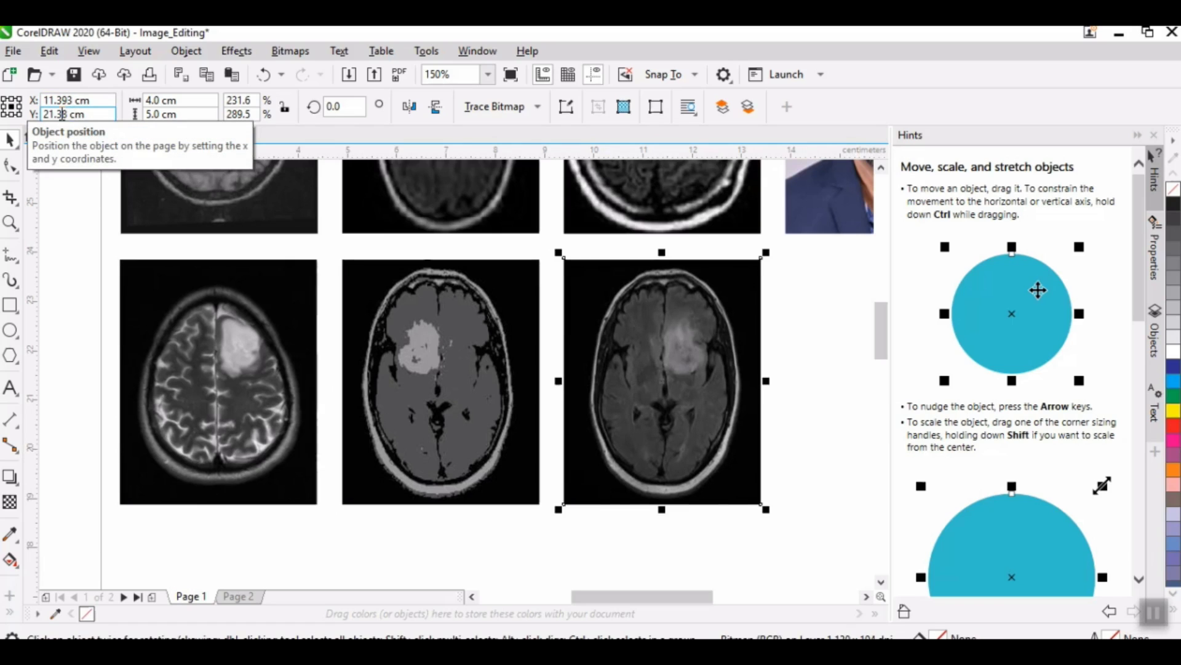
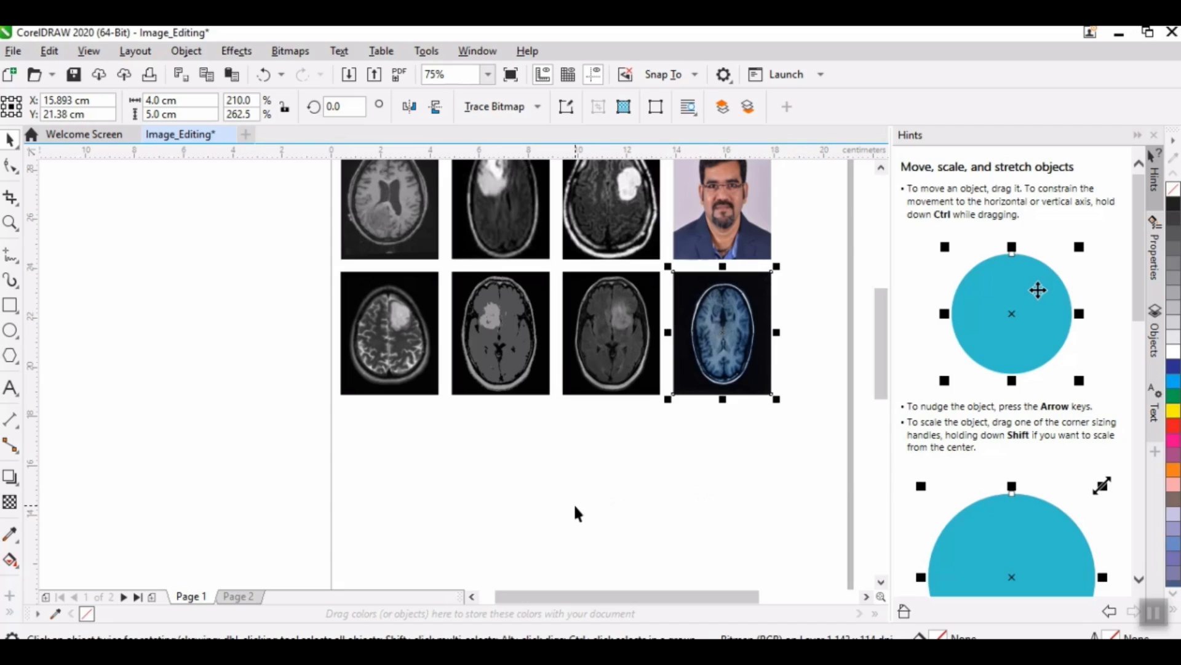
Step: Copy the brain16 image from the images folder and paste it into the CorelDRAW page below the second row of scans
{"action": "left_click", "coordinate": [53, 114]}
{"action": "left_click", "coordinate": [76, 101]}
{"action": "left_click", "coordinate": [289, 652]}
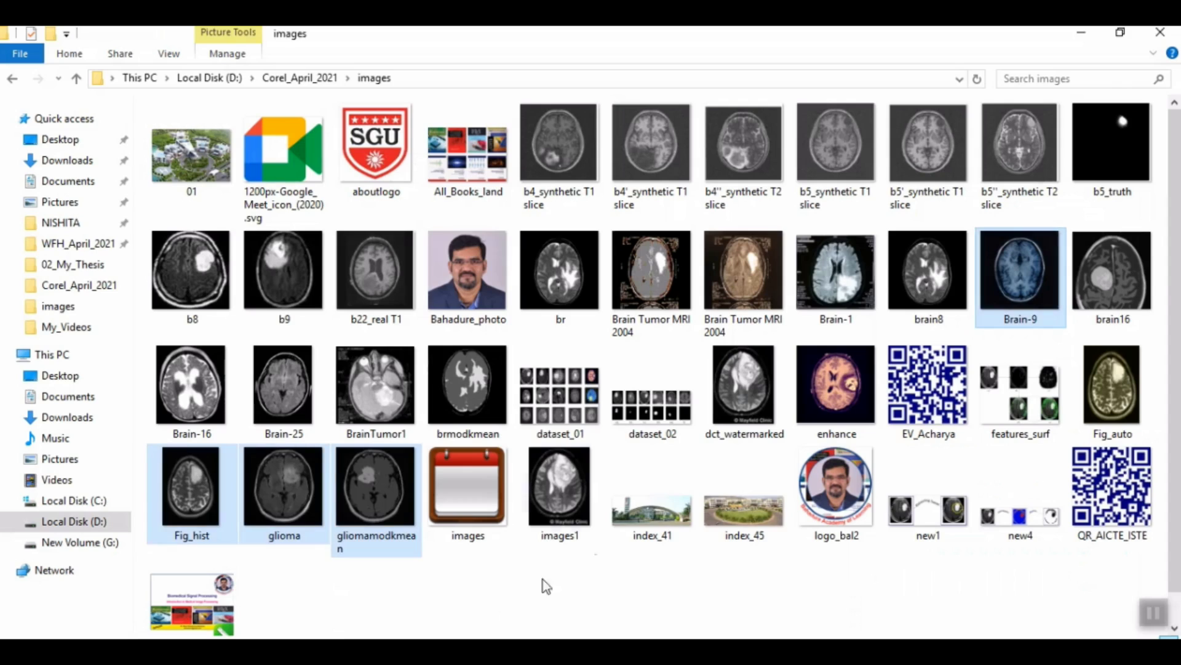
{"action": "left_click", "coordinate": [1114, 280]}
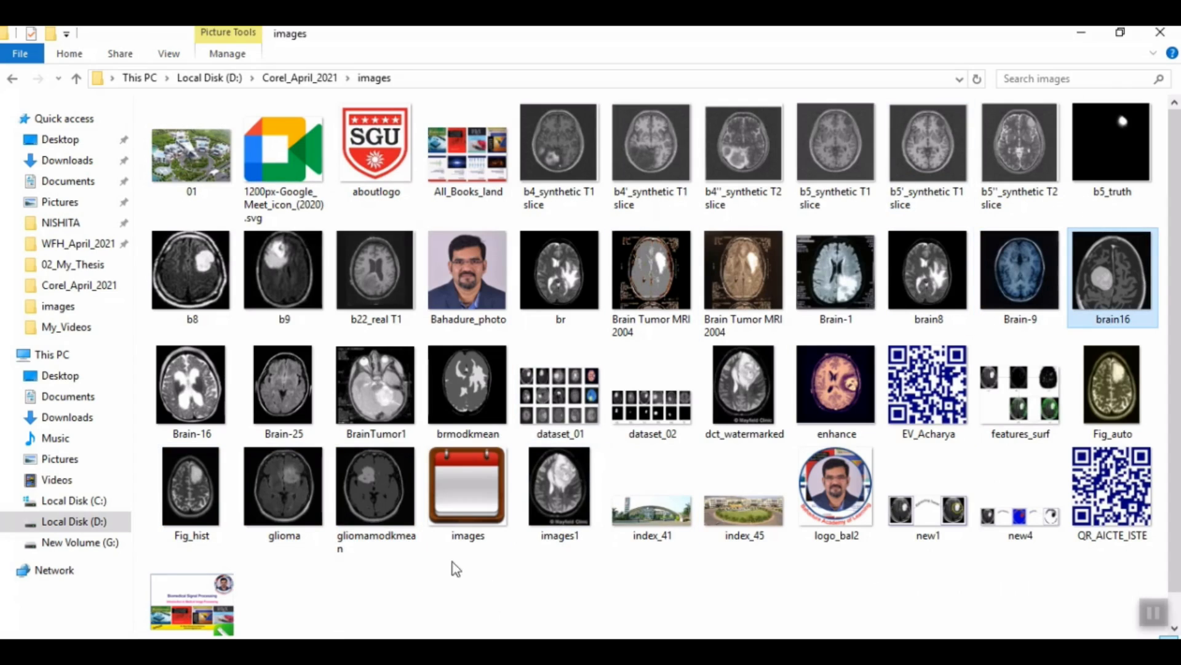
{"action": "left_click", "coordinate": [292, 652]}
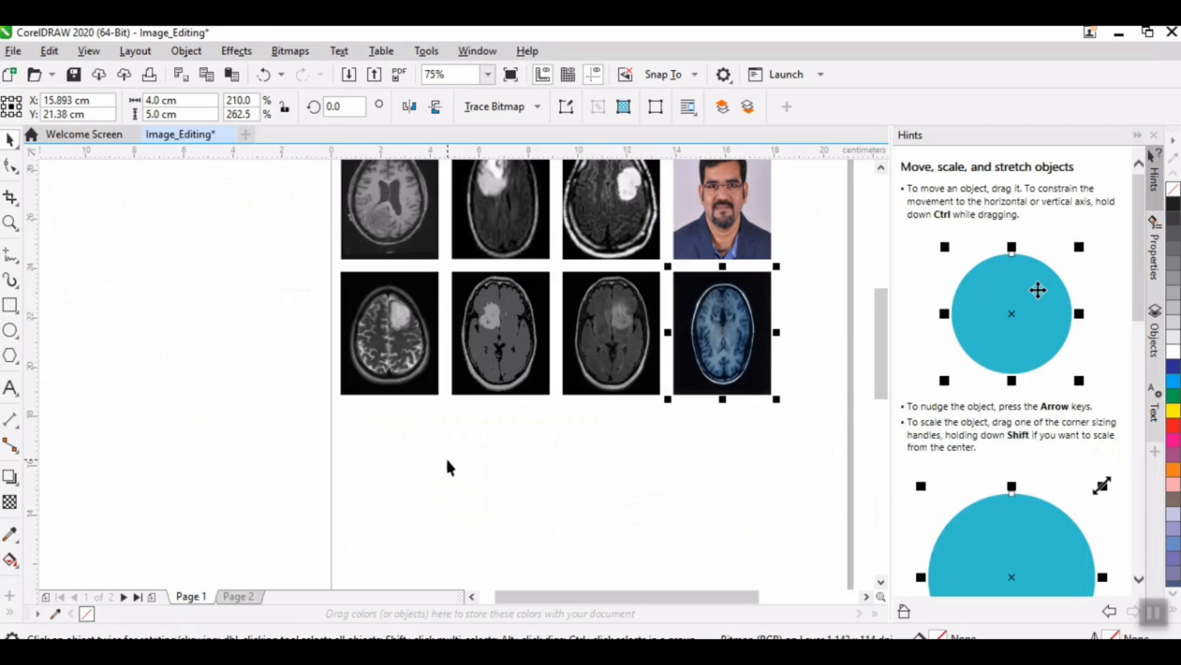
{"action": "key", "text": "ctrl+v"}
{"action": "left_click_drag", "start_coordinate": [595, 489], "coordinate": [549, 520]}
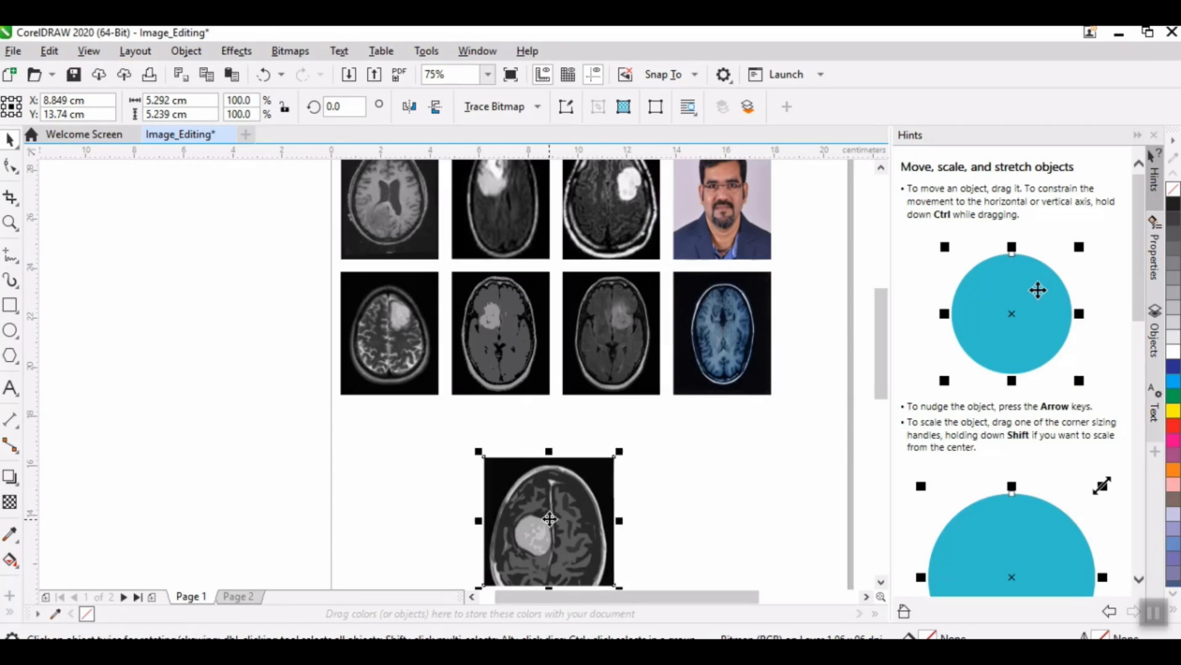
Step: Resize the pasted brain16 scan to 4 cm wide and 5 cm high
{"action": "left_click_drag", "start_coordinate": [174, 101], "coordinate": [97, 108]}
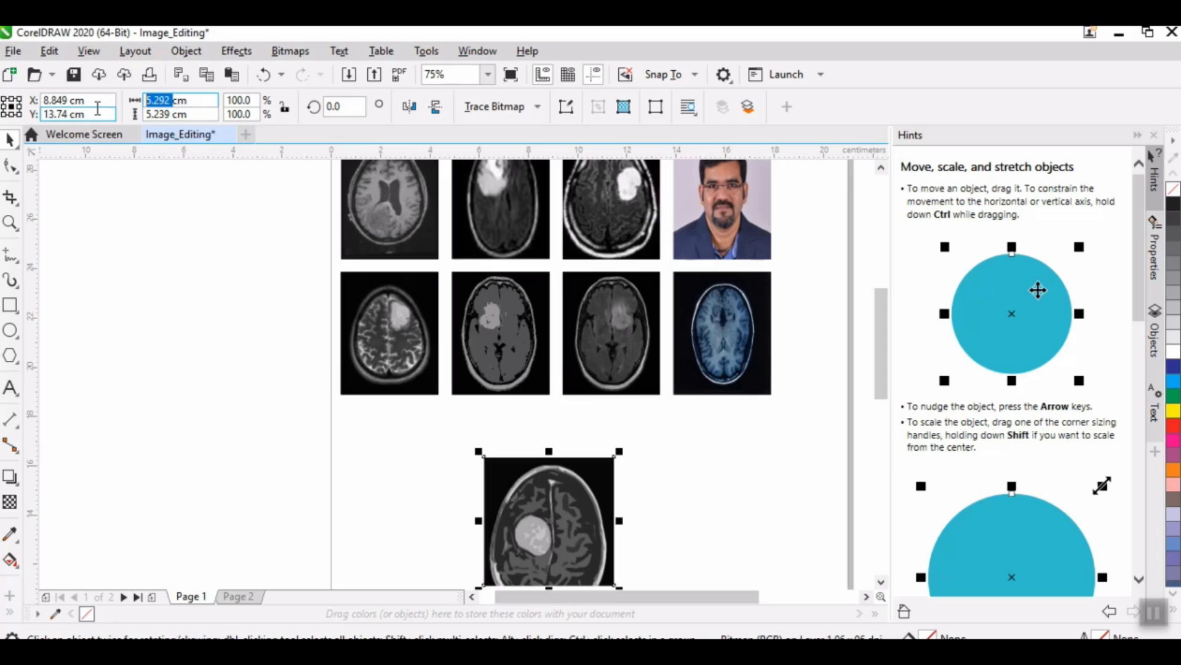
{"action": "type", "text": "4"}
{"action": "key", "text": "Tab"}
{"action": "type", "text": "5"}
{"action": "key", "text": "Return"}
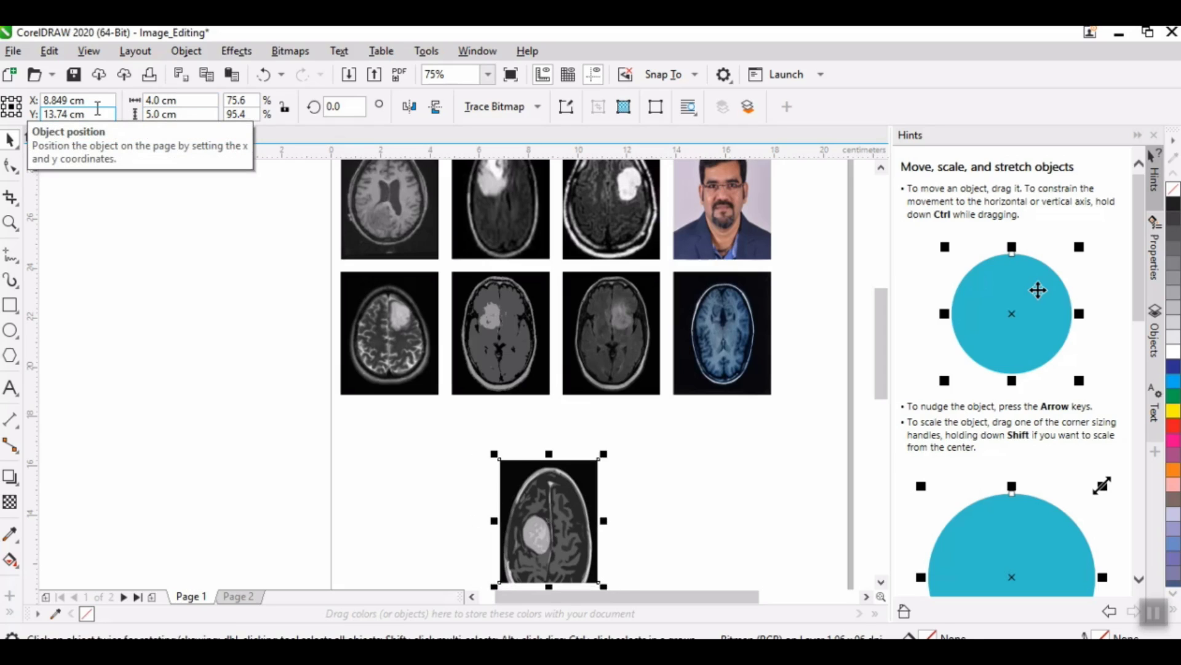
Step: Check the Y position of the first scan in the second row and subtract 5 and .5 from 21.38 in Calculator
{"action": "left_click", "coordinate": [400, 341]}
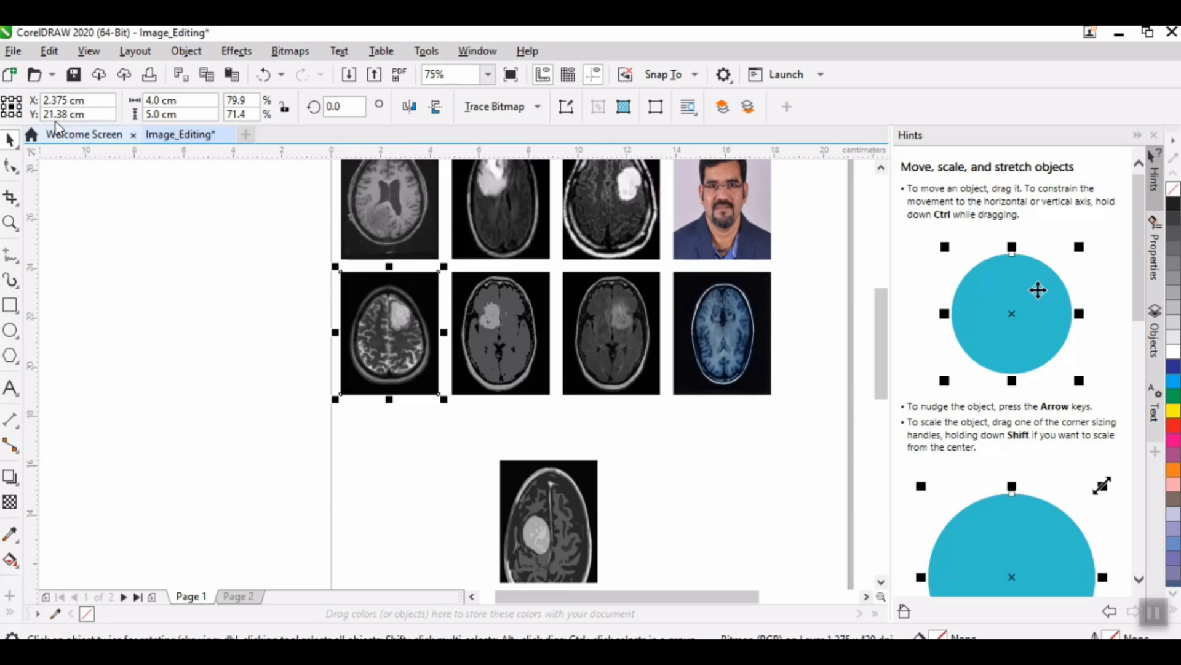
{"action": "left_click", "coordinate": [345, 645]}
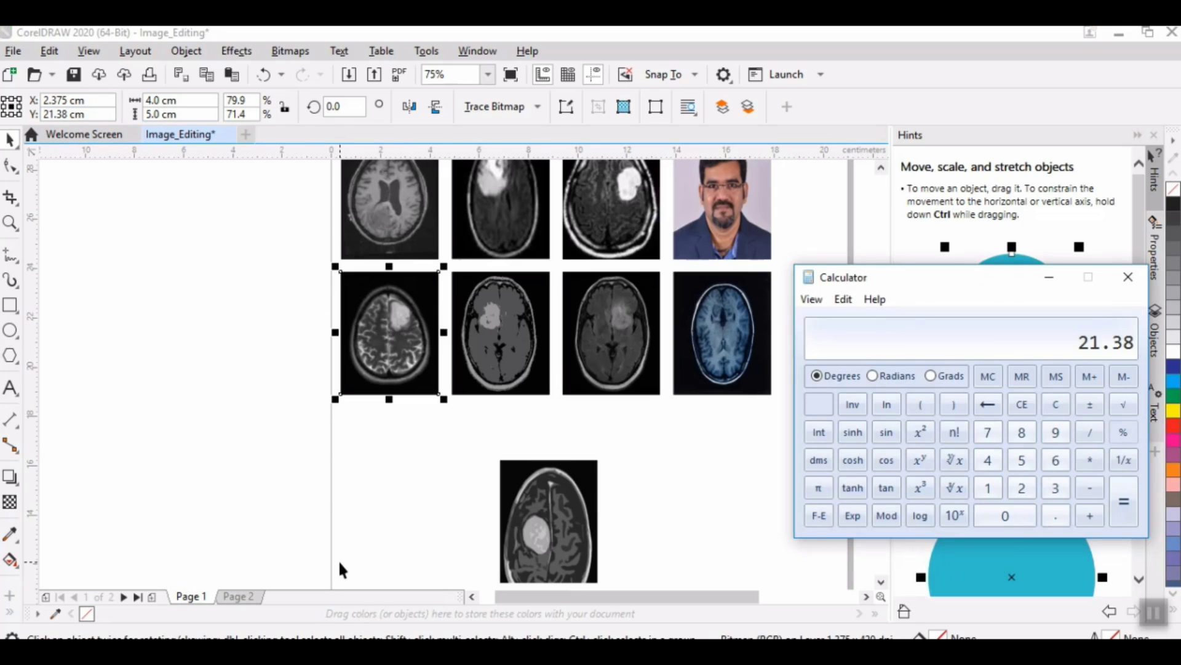
{"action": "type", "text": "5-.5"}
{"action": "key", "text": "Return"}
Step: Set the brain16 scan's Y position to 15.88 cm
{"action": "left_click", "coordinate": [596, 540]}
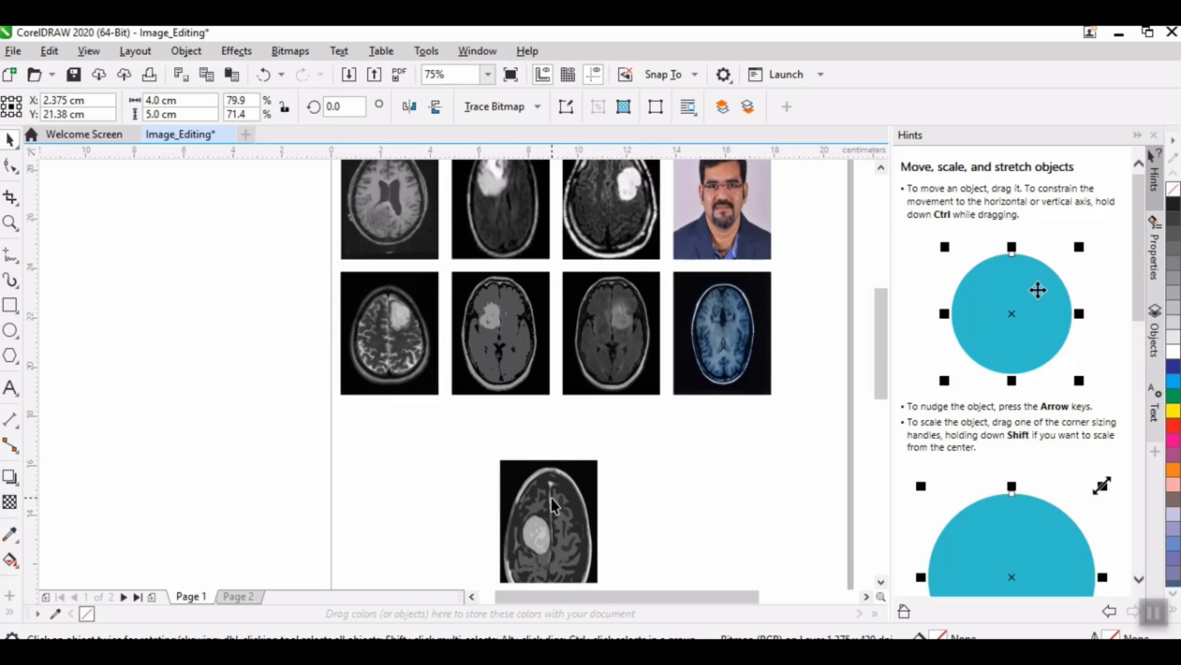
{"action": "left_click", "coordinate": [588, 530]}
{"action": "left_click", "coordinate": [69, 115]}
{"action": "double_click", "coordinate": [62, 115]}
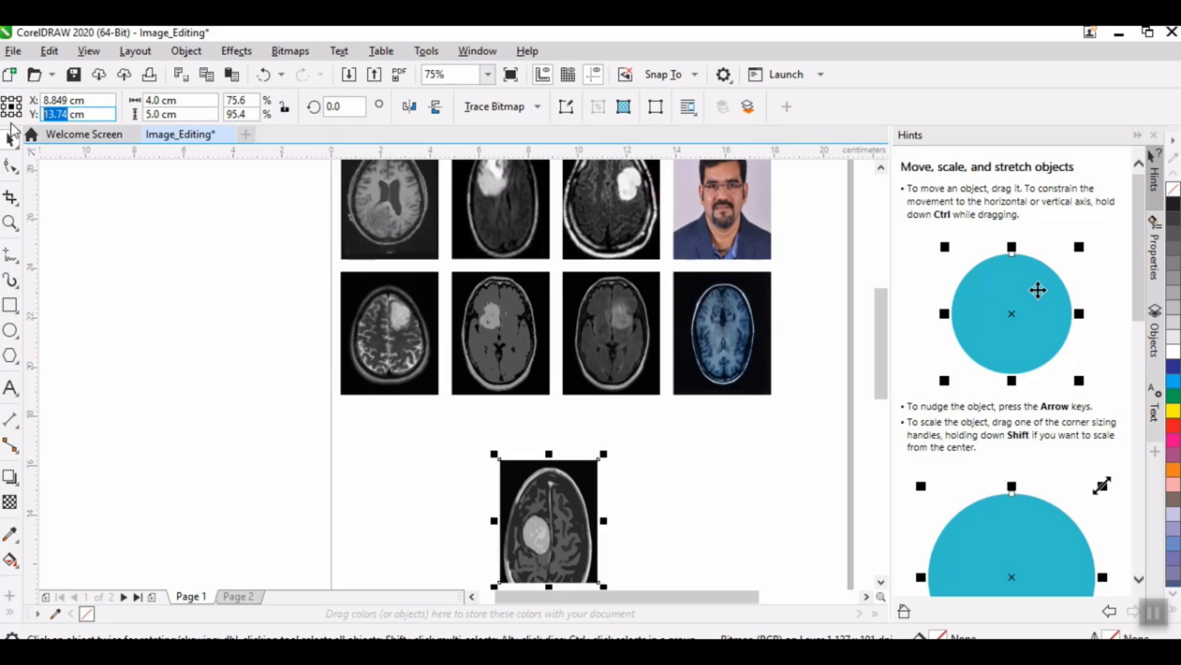
{"action": "type", "text": "15.88"}
{"action": "key", "text": "Return"}
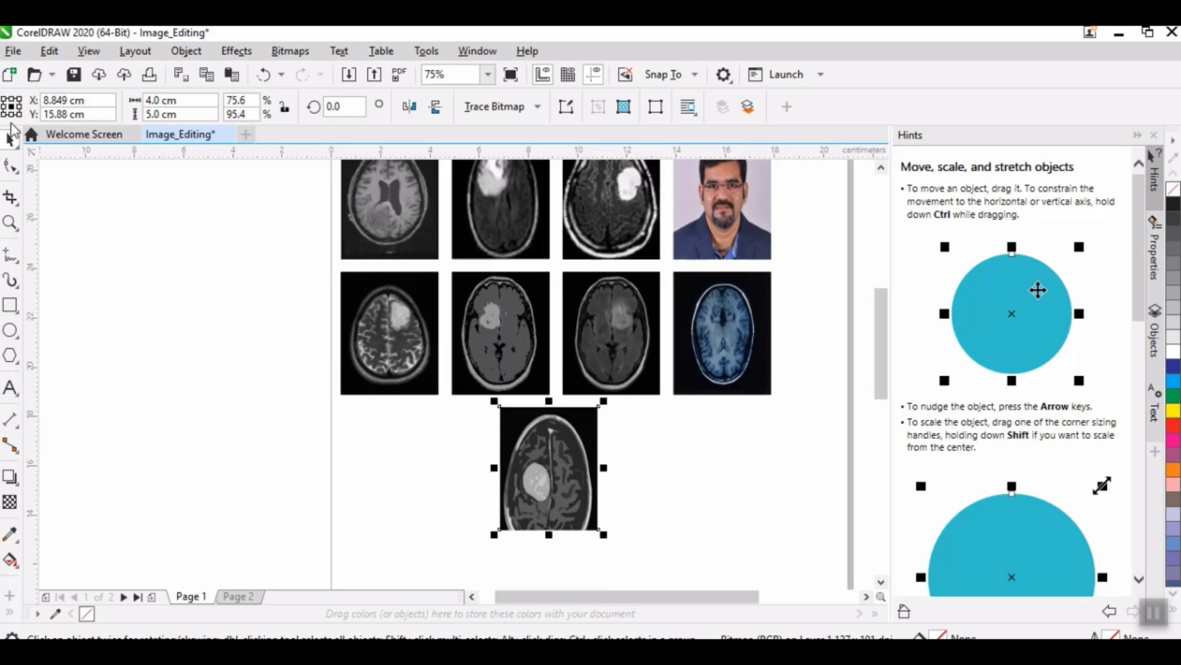
Step: Check the X position of the first second-row scan and set the brain16 scan's X position to 2.375 cm
{"action": "left_click", "coordinate": [362, 350]}
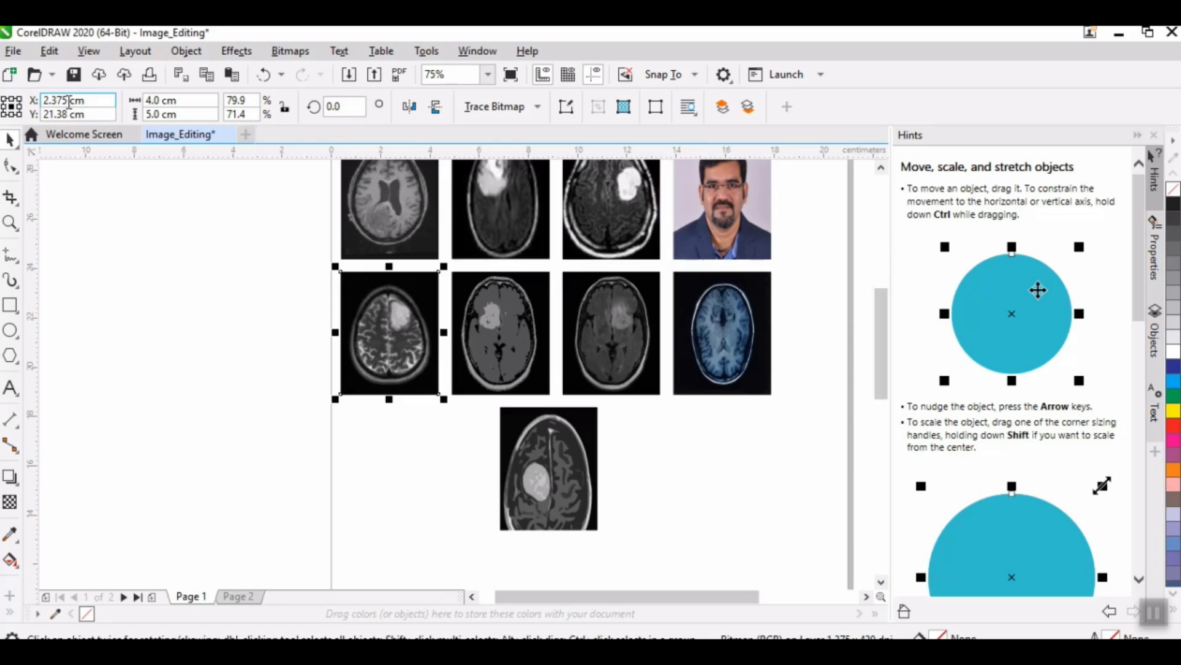
{"action": "left_click", "coordinate": [544, 455]}
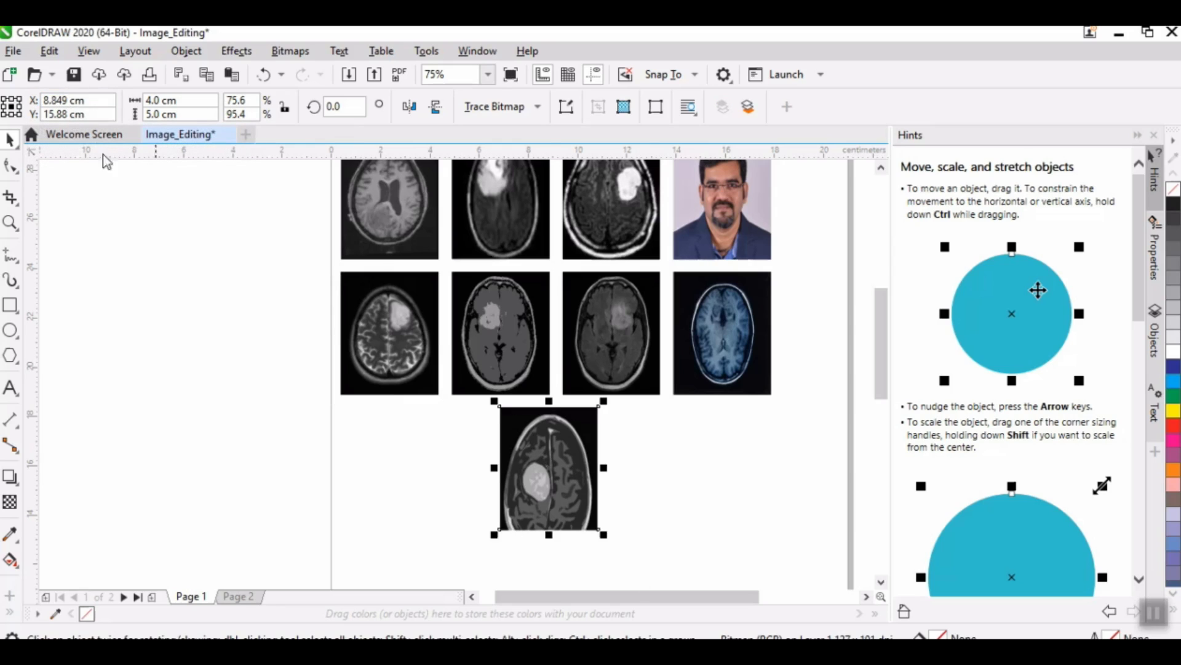
{"action": "double_click", "coordinate": [58, 99]}
{"action": "type", "text": "2"}
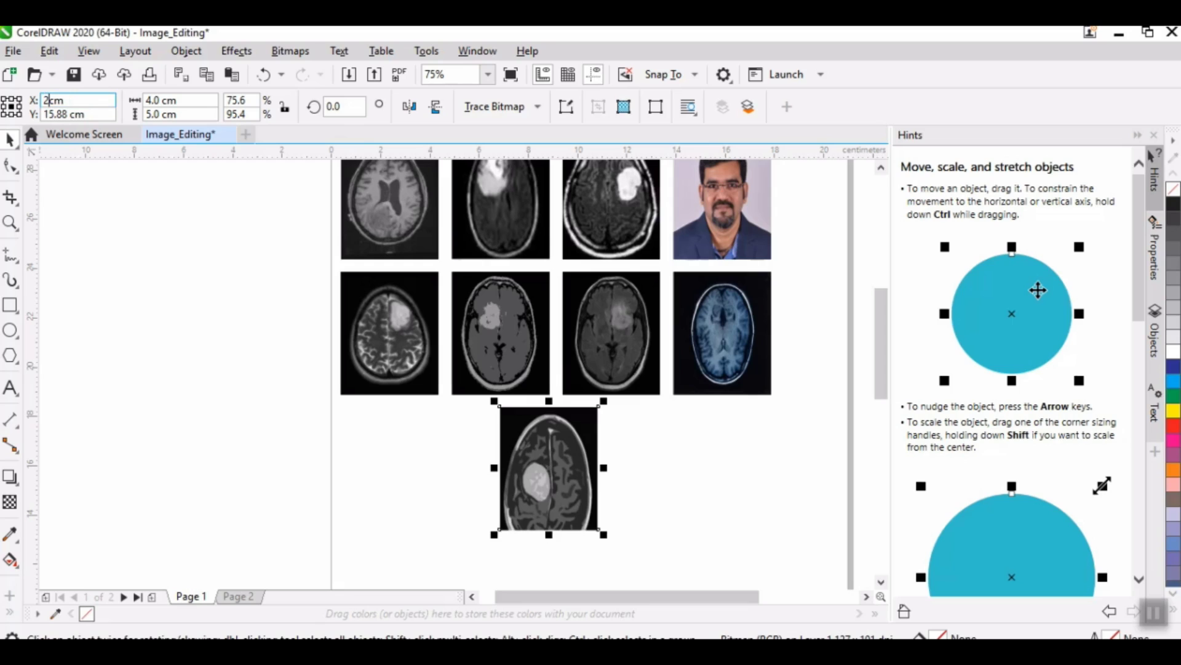
{"action": "type", "text": ".375"}
{"action": "key", "text": "Return"}
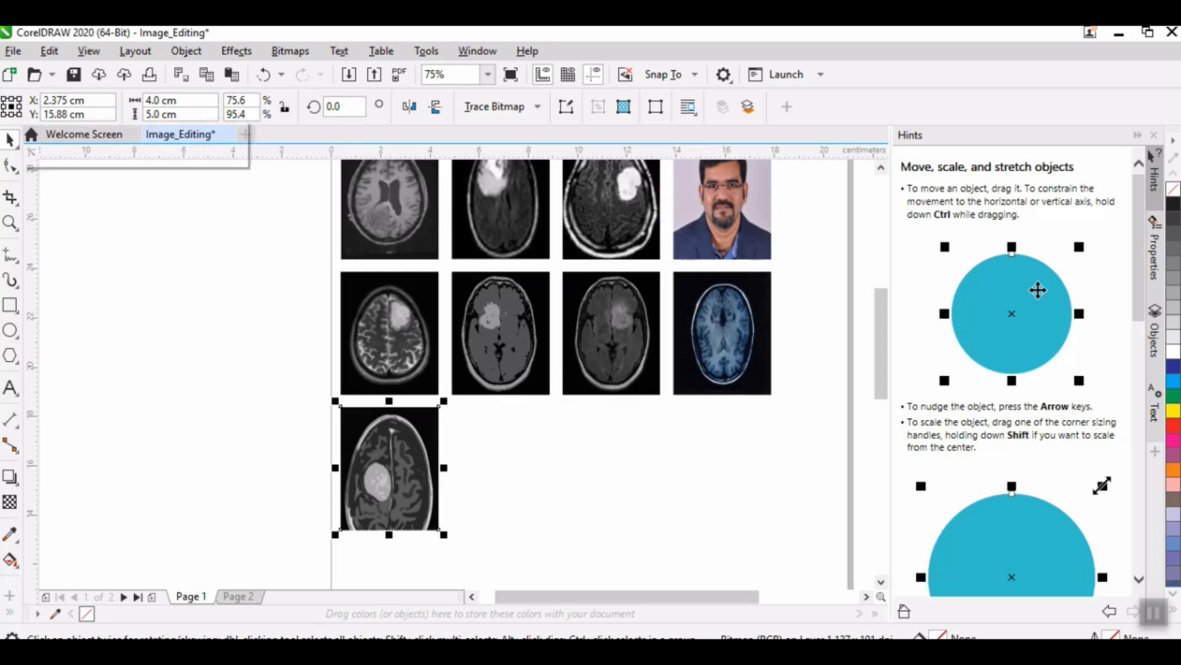
Step: Examine the brain16 scan's alignment and spacing relative to the rows of images above it
{"action": "scroll", "coordinate": [191, 220], "scroll_direction": "up", "scroll_amount": 2}
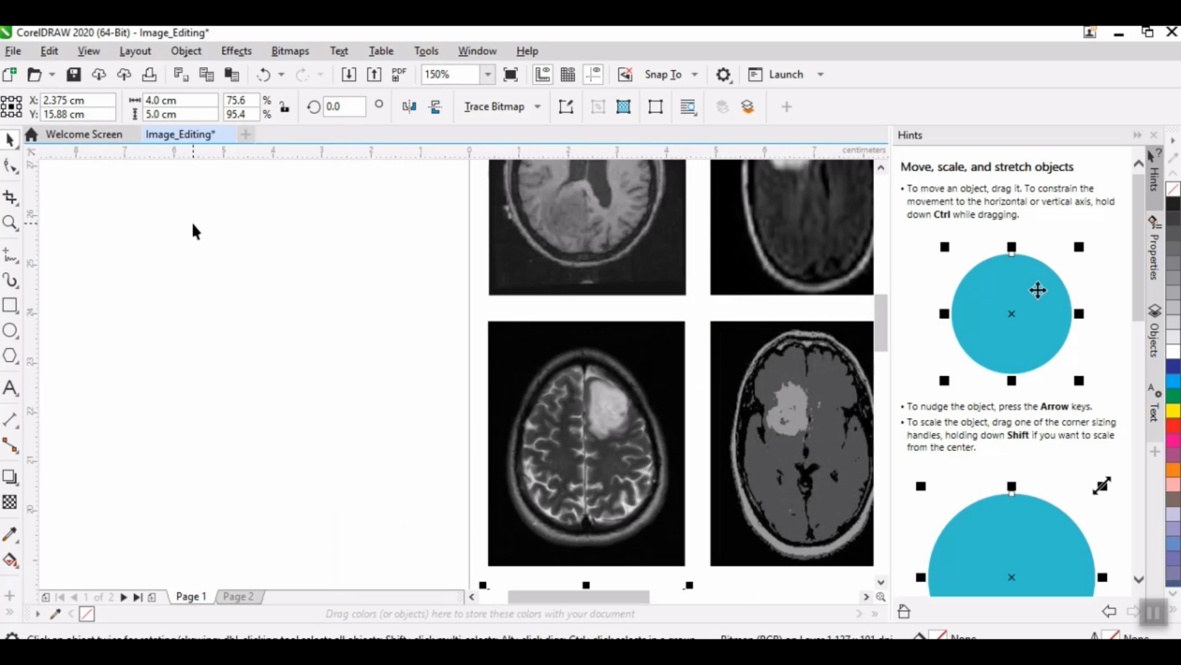
{"action": "left_click_drag", "start_coordinate": [878, 308], "coordinate": [886, 356]}
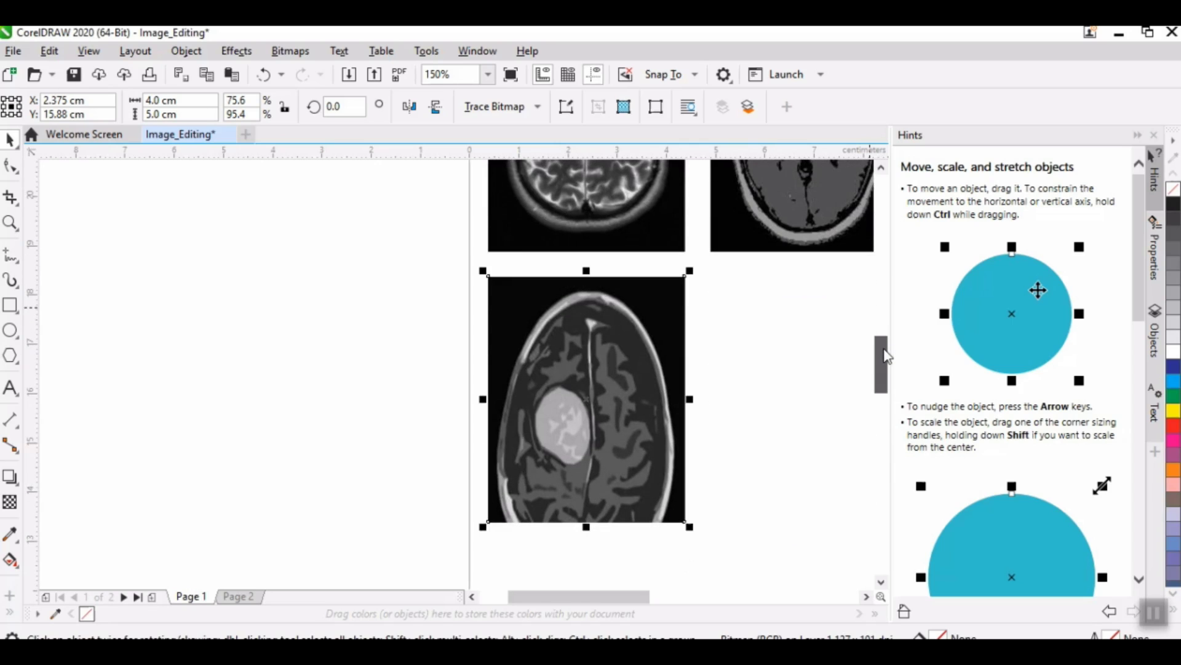
{"action": "scroll", "coordinate": [759, 334], "scroll_direction": "down", "scroll_amount": 2}
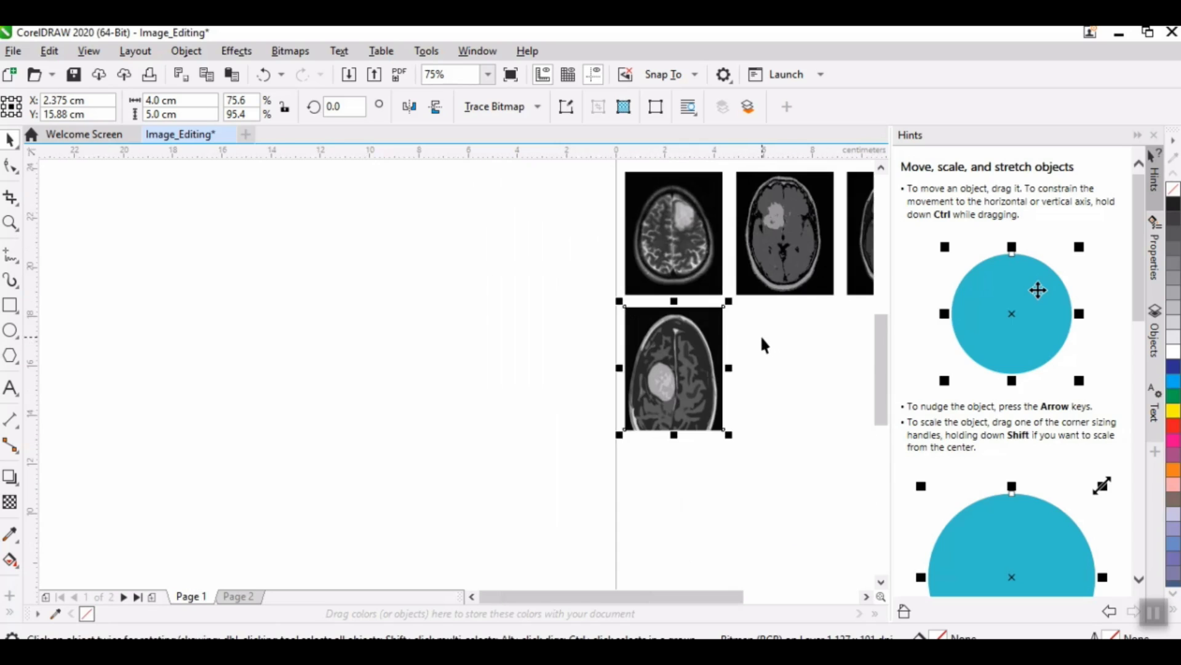
{"action": "left_click_drag", "start_coordinate": [642, 597], "coordinate": [688, 597]}
{"action": "scroll", "coordinate": [576, 465], "scroll_direction": "up", "scroll_amount": 1}
{"action": "scroll", "coordinate": [577, 464], "scroll_direction": "down", "scroll_amount": 1}
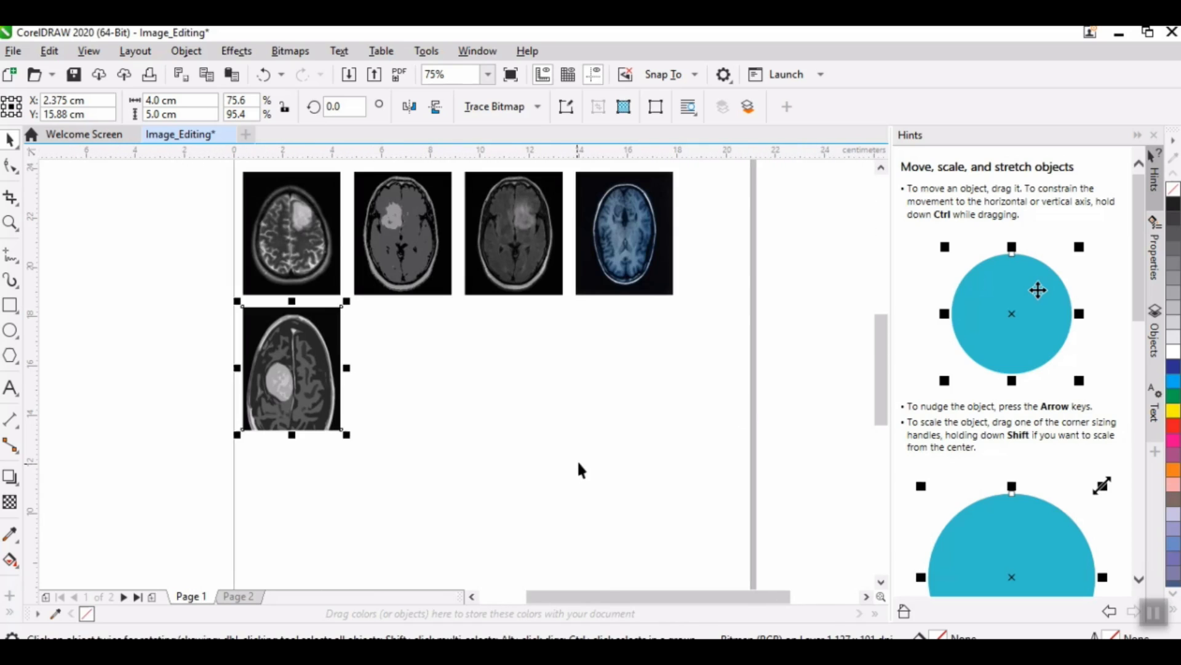
{"action": "left_click_drag", "start_coordinate": [878, 404], "coordinate": [869, 363]}
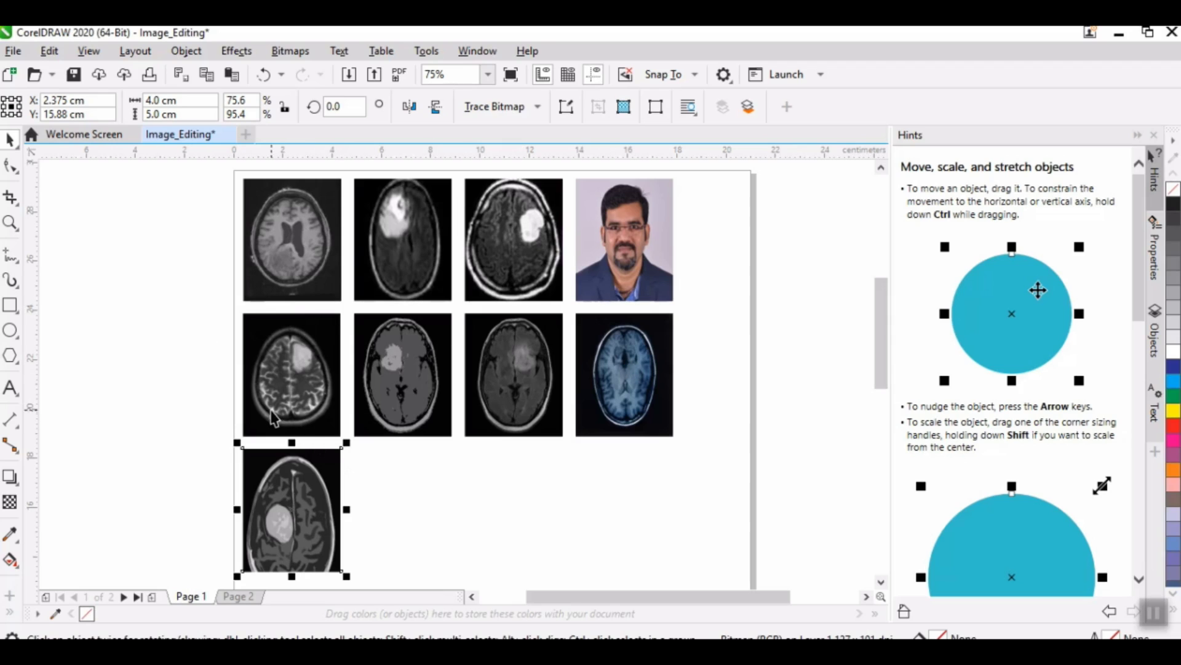
Step: Add a line of text reading "(a) (b) (c) (d)", separated by spaces, in the empty area beside the brain16 scan
{"action": "left_click", "coordinate": [12, 386]}
{"action": "left_click", "coordinate": [431, 477]}
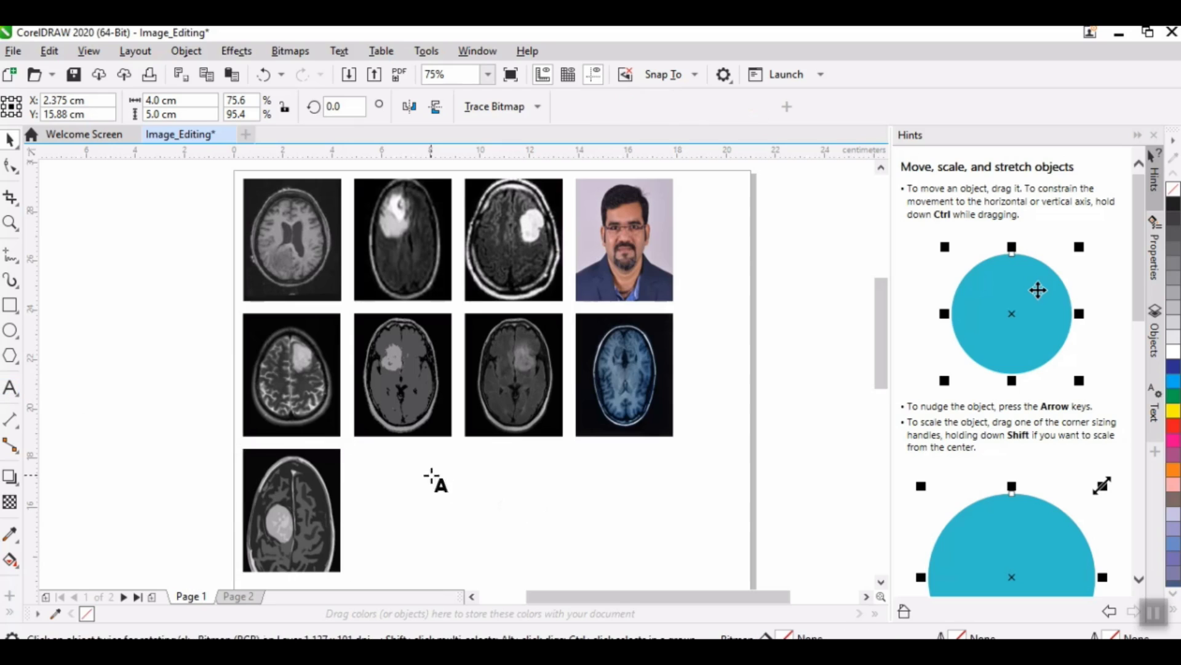
{"action": "type", "text": "("}
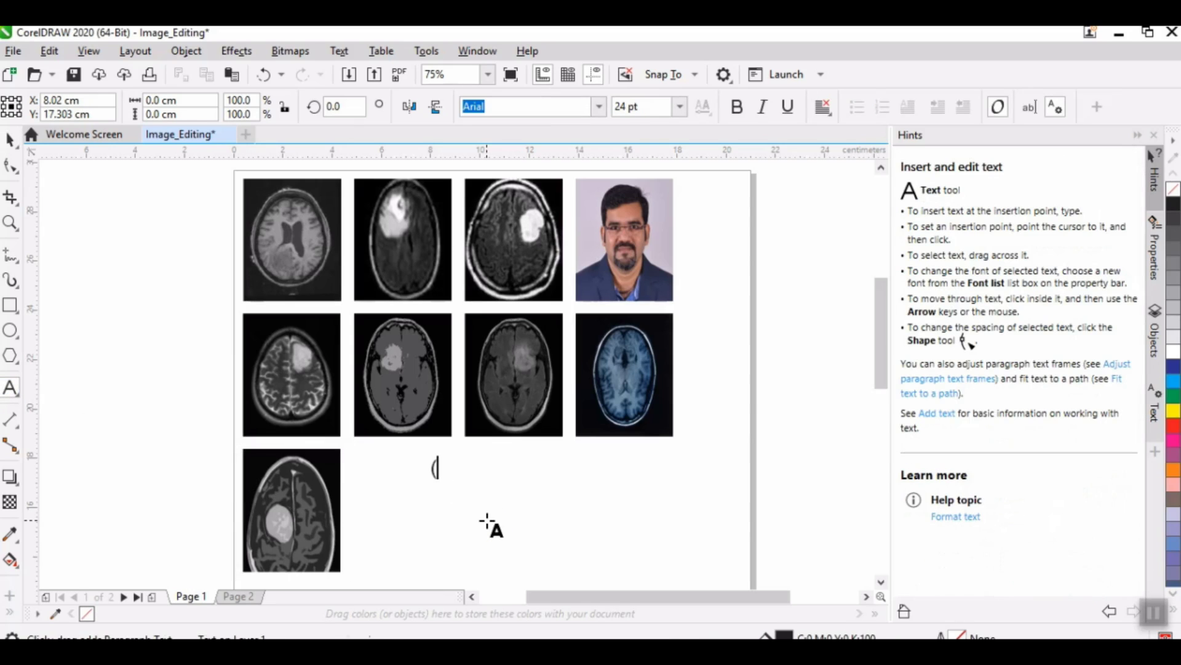
{"action": "type", "text": "a0"}
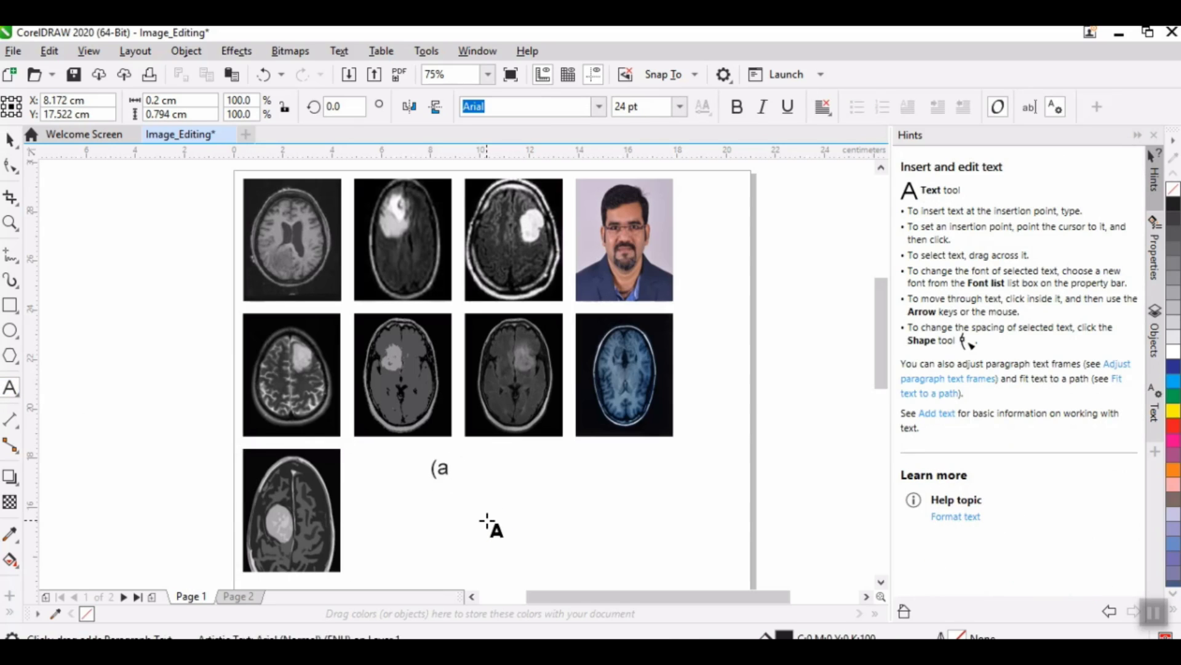
{"action": "left_click", "coordinate": [9, 388]}
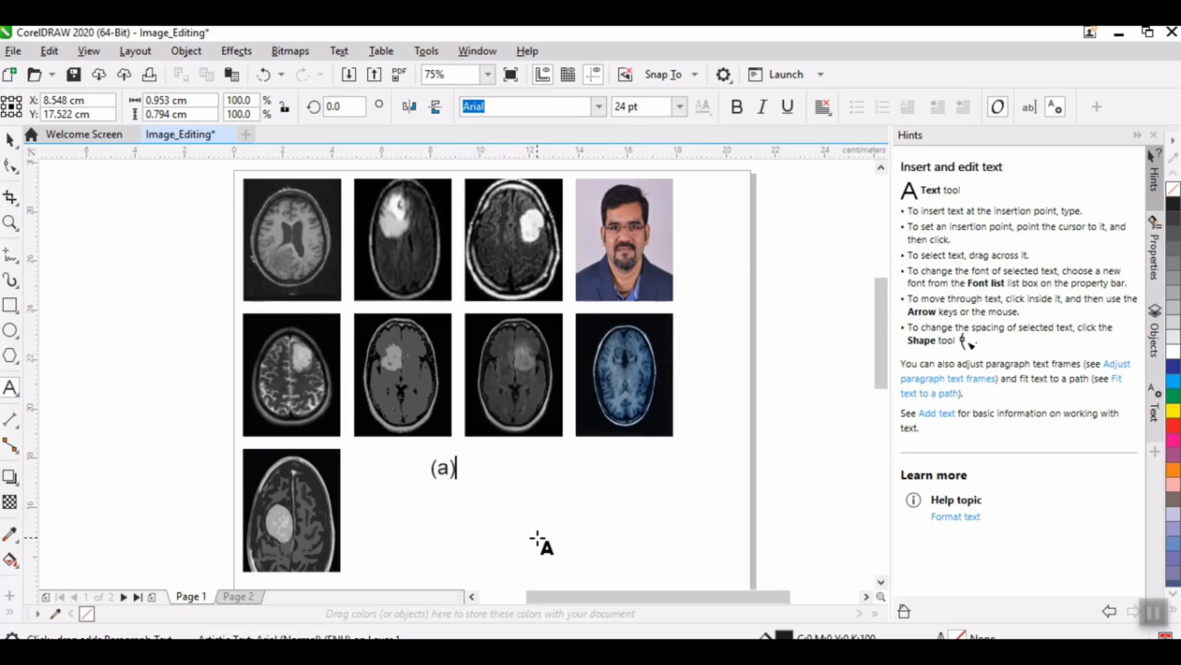
{"action": "type", "text": "9b"}
{"action": "key", "text": "BackSpace"}
{"action": "key", "text": "BackSpace"}
{"action": "key", "text": "BackSpace"}
{"action": "type", "text": "(b)      (c)       (d)"}
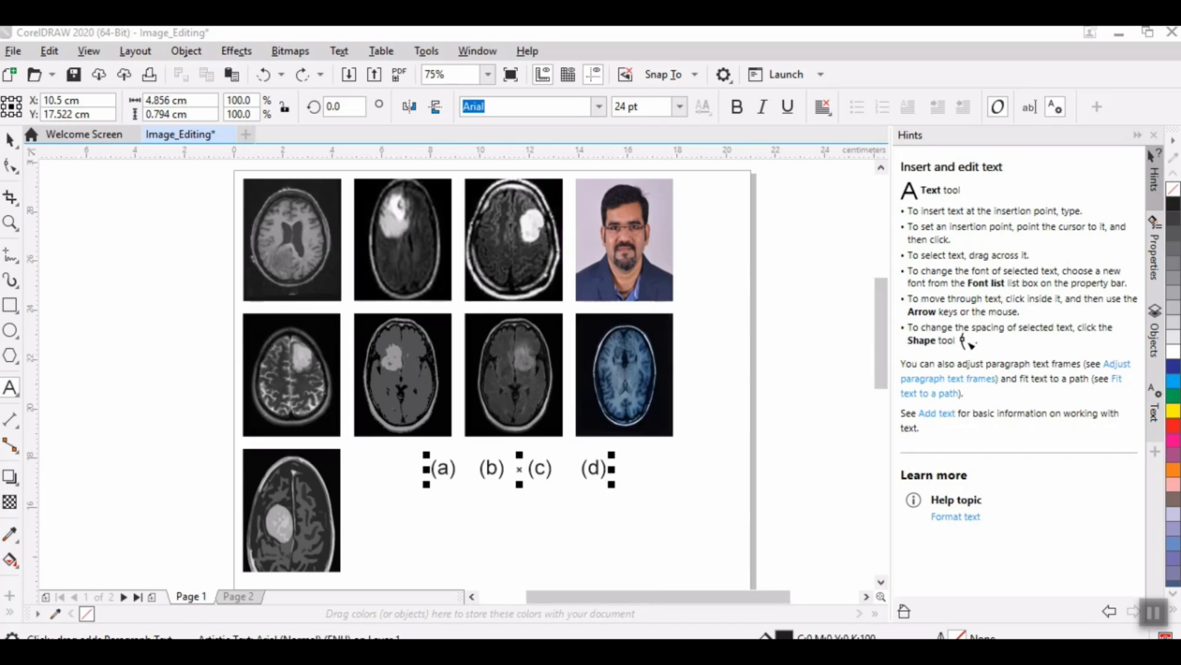
Step: Move the label line into the gap beneath the first image row and format it as 7 pt bold
{"action": "left_click", "coordinate": [10, 144]}
{"action": "left_click_drag", "start_coordinate": [485, 484], "coordinate": [338, 307]}
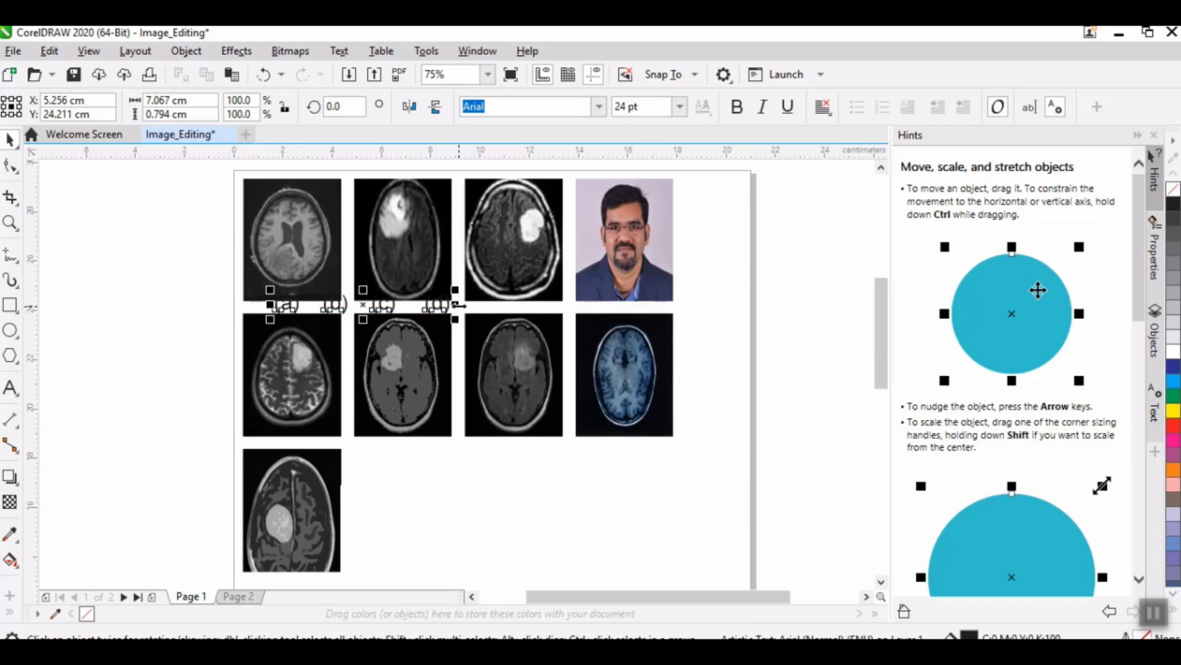
{"action": "left_click", "coordinate": [679, 107]}
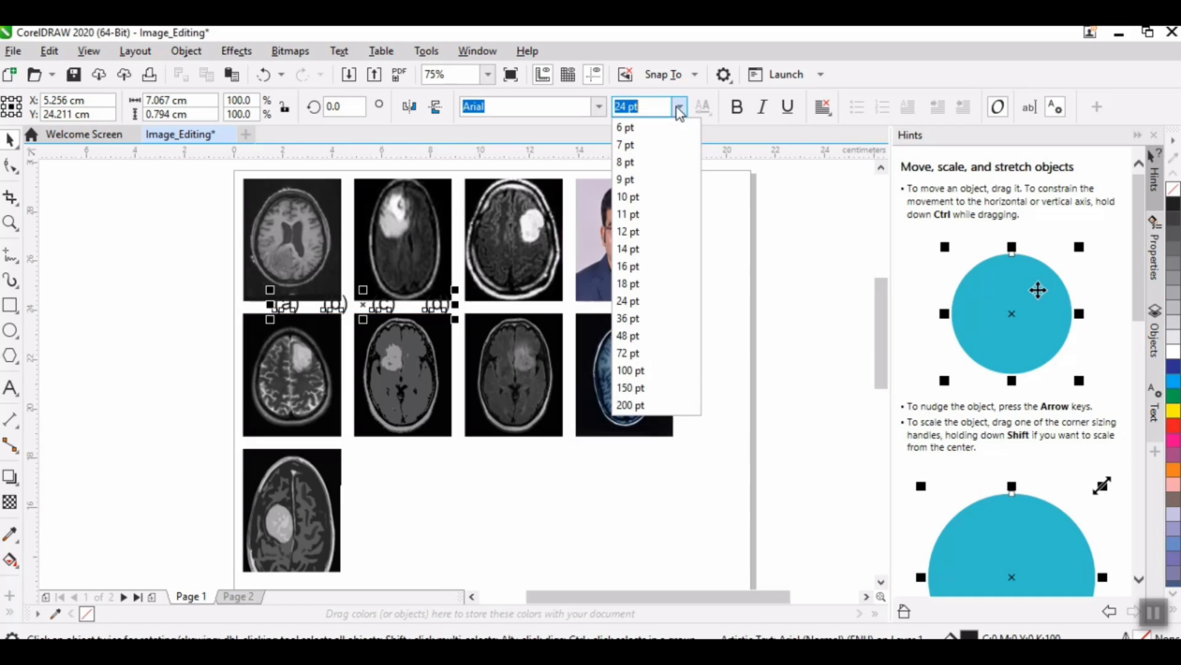
{"action": "left_click", "coordinate": [641, 145]}
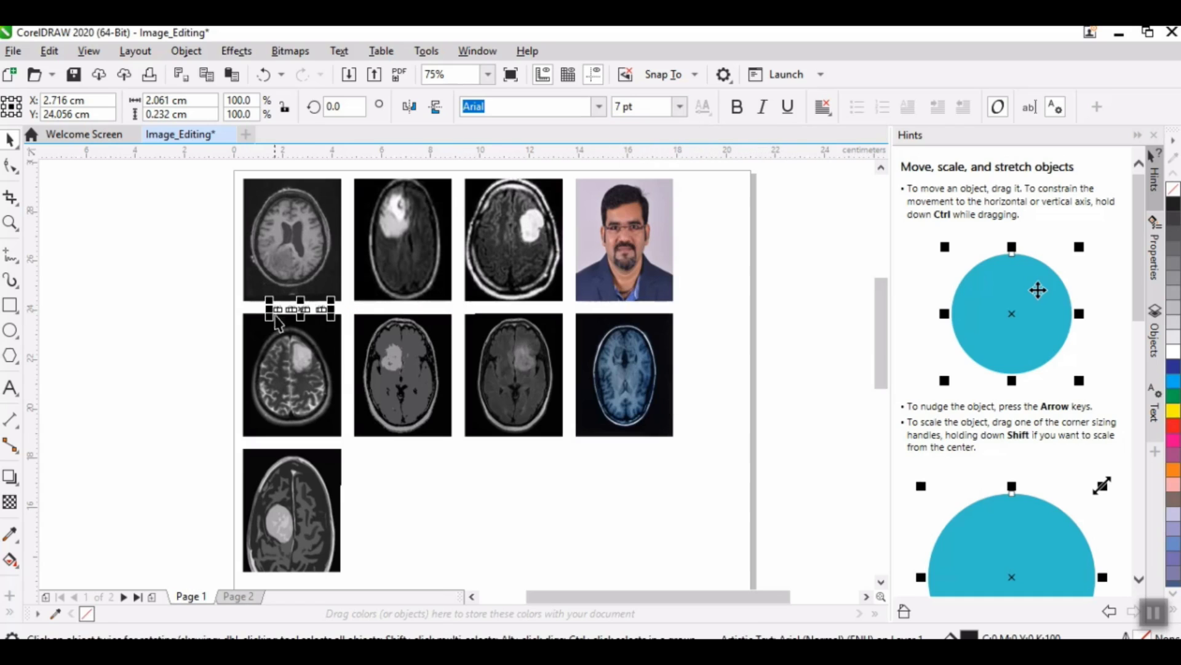
{"action": "left_click", "coordinate": [737, 107]}
{"action": "left_click", "coordinate": [225, 344]}
Step: Add spaces between the labels so that (a), (b), (c) and (d) each sit beneath their own image in the first row
{"action": "left_click", "coordinate": [15, 388]}
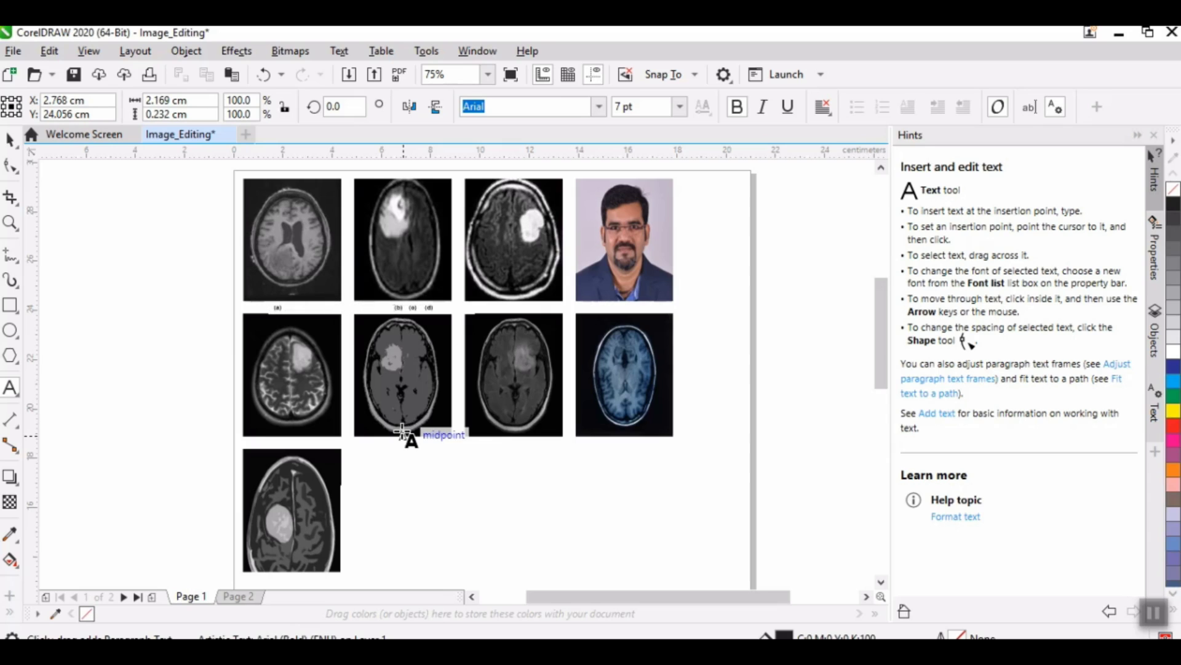
{"action": "left_click", "coordinate": [412, 310]}
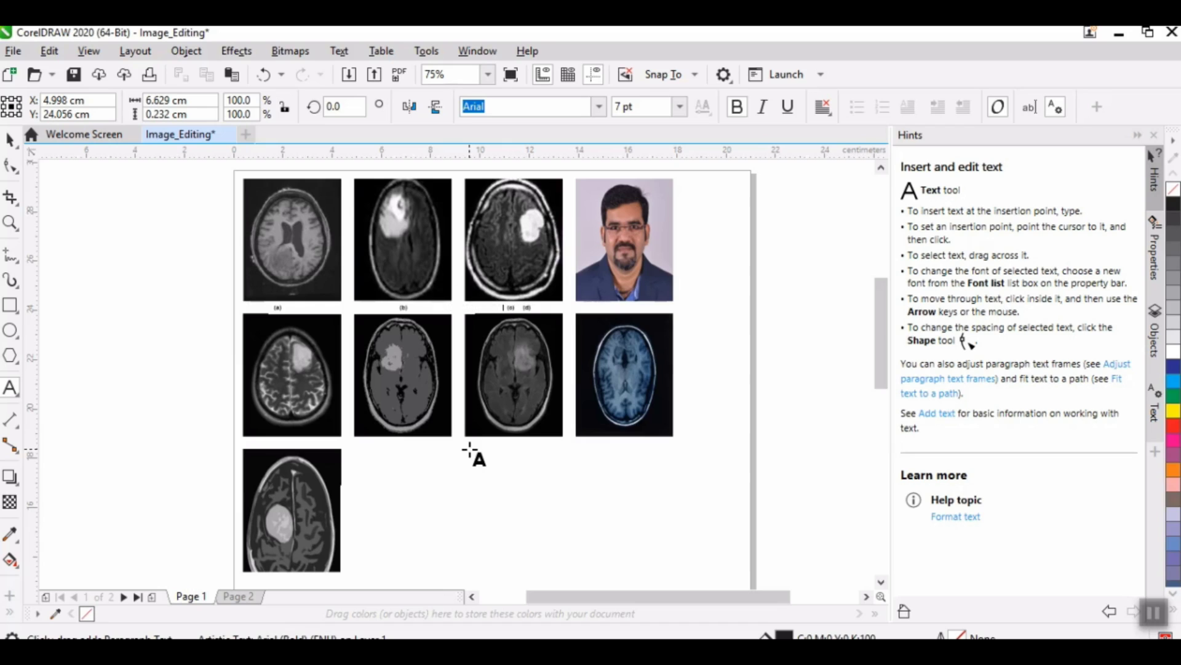
{"action": "left_click", "coordinate": [525, 309]}
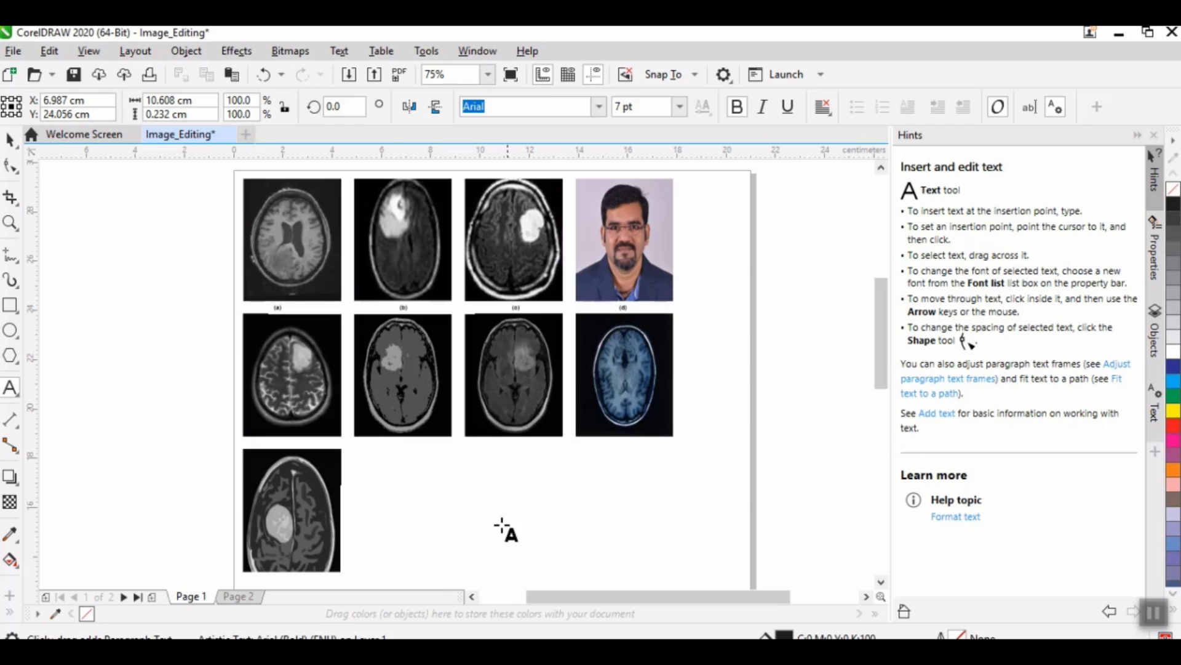
Step: Open the new1 image from the images folder in Microsoft Office Picture Manager to view the tumor extraction example
{"action": "key", "text": "alt+Tab"}
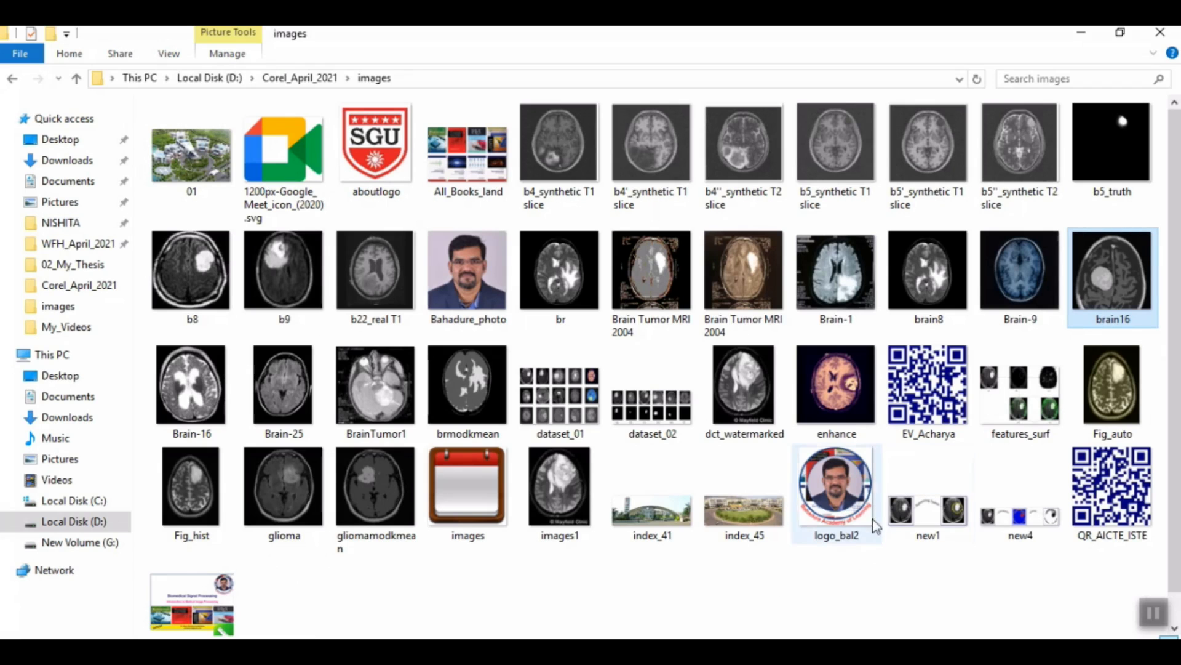
{"action": "double_click", "coordinate": [926, 508]}
{"action": "right_click", "coordinate": [920, 509]}
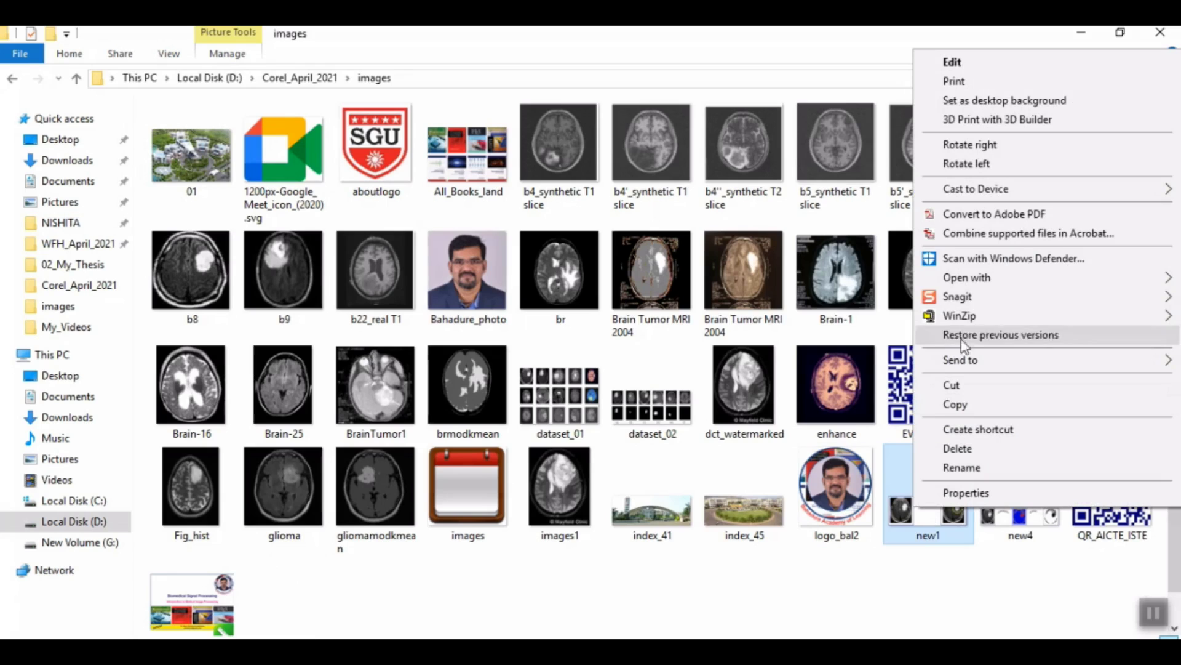
{"action": "mouse_move", "coordinate": [965, 279]}
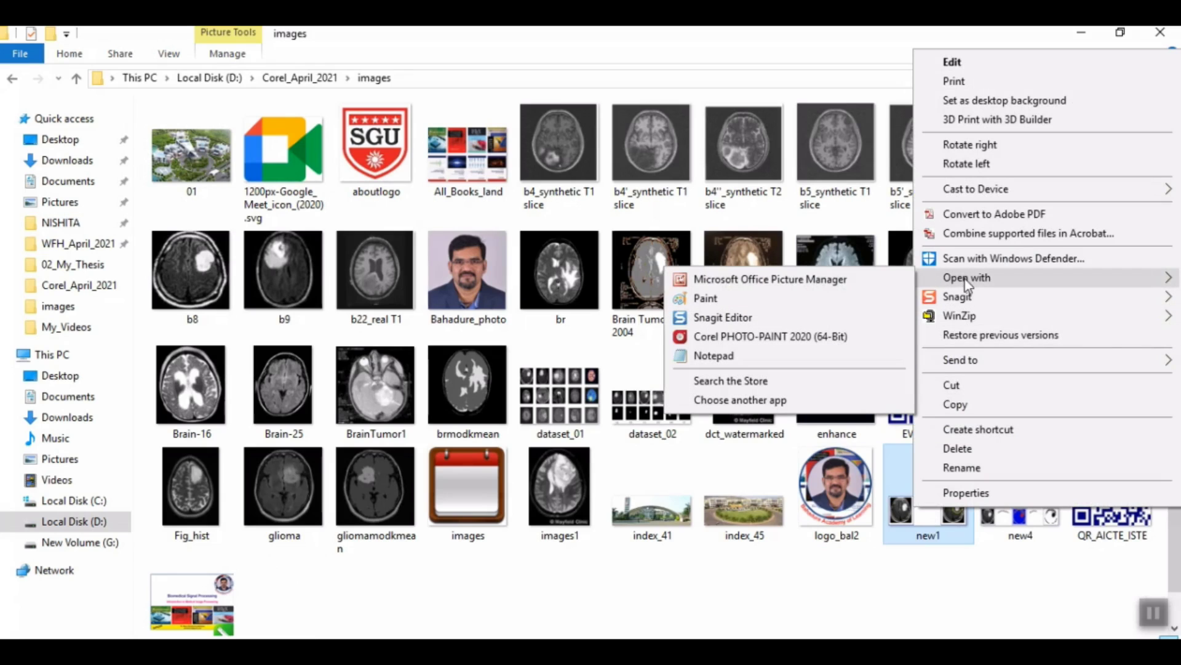
{"action": "left_click", "coordinate": [758, 278]}
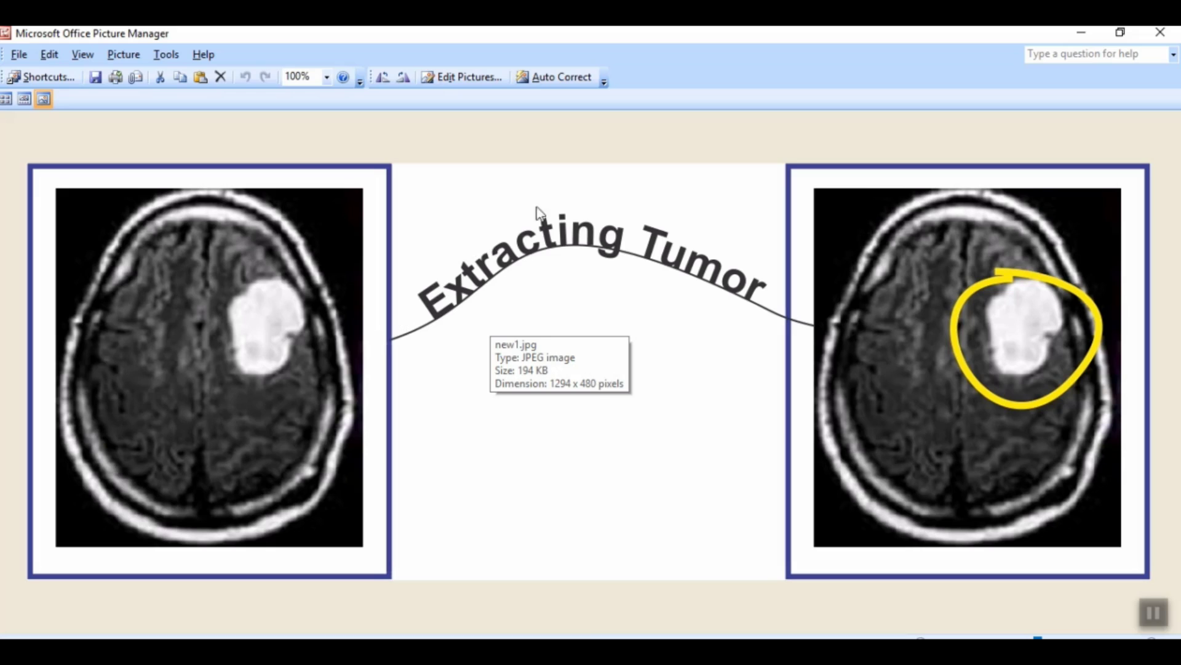
Step: Close the new1 picture and switch back to the Image_Editing drawing in CorelDRAW, showing the second image row
{"action": "left_click", "coordinate": [1161, 34]}
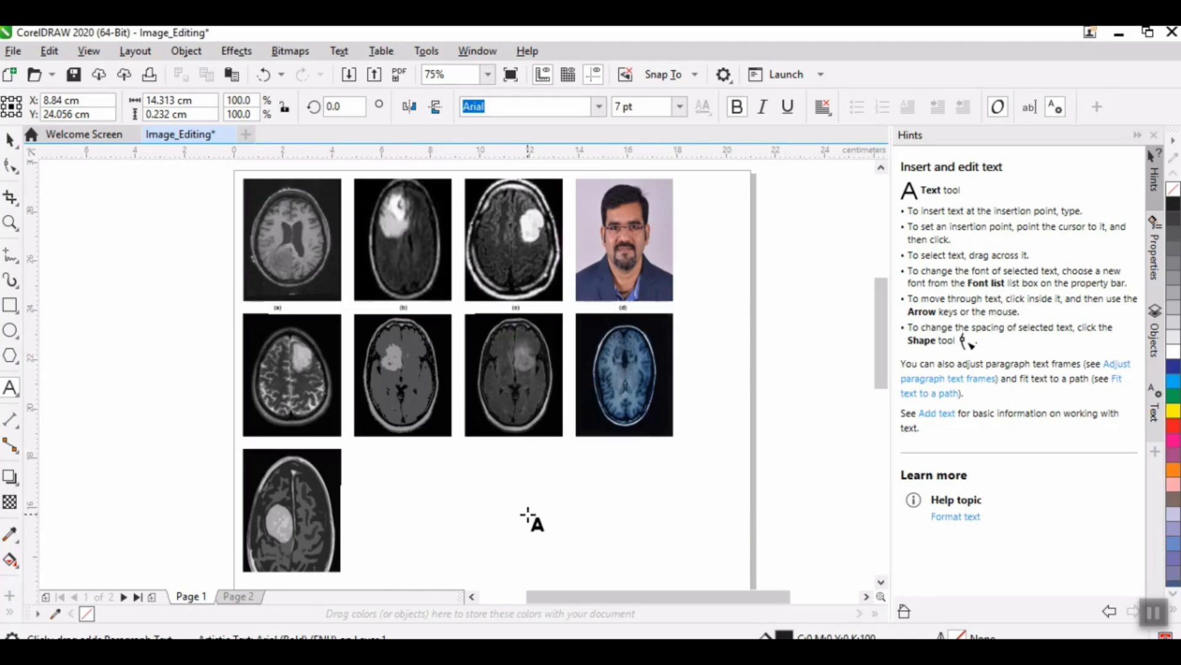
{"action": "scroll", "coordinate": [533, 520], "scroll_direction": "down", "scroll_amount": 3}
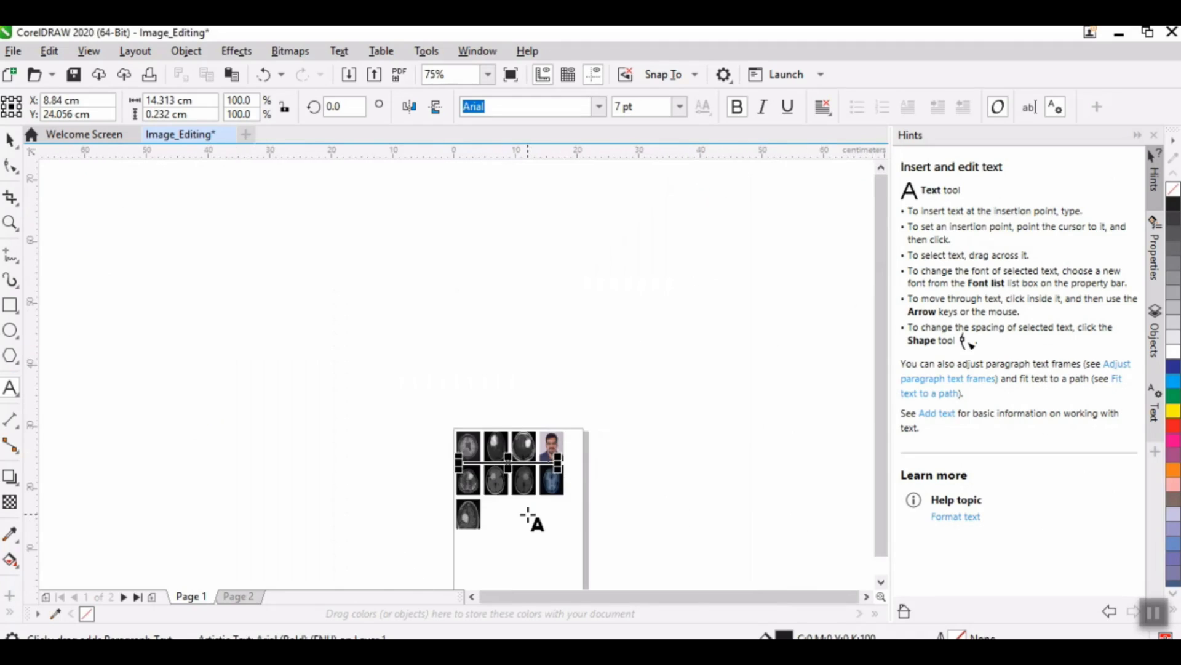
{"action": "scroll", "coordinate": [527, 513], "scroll_direction": "up", "scroll_amount": 3}
{"action": "scroll", "coordinate": [699, 443], "scroll_direction": "down", "scroll_amount": 2}
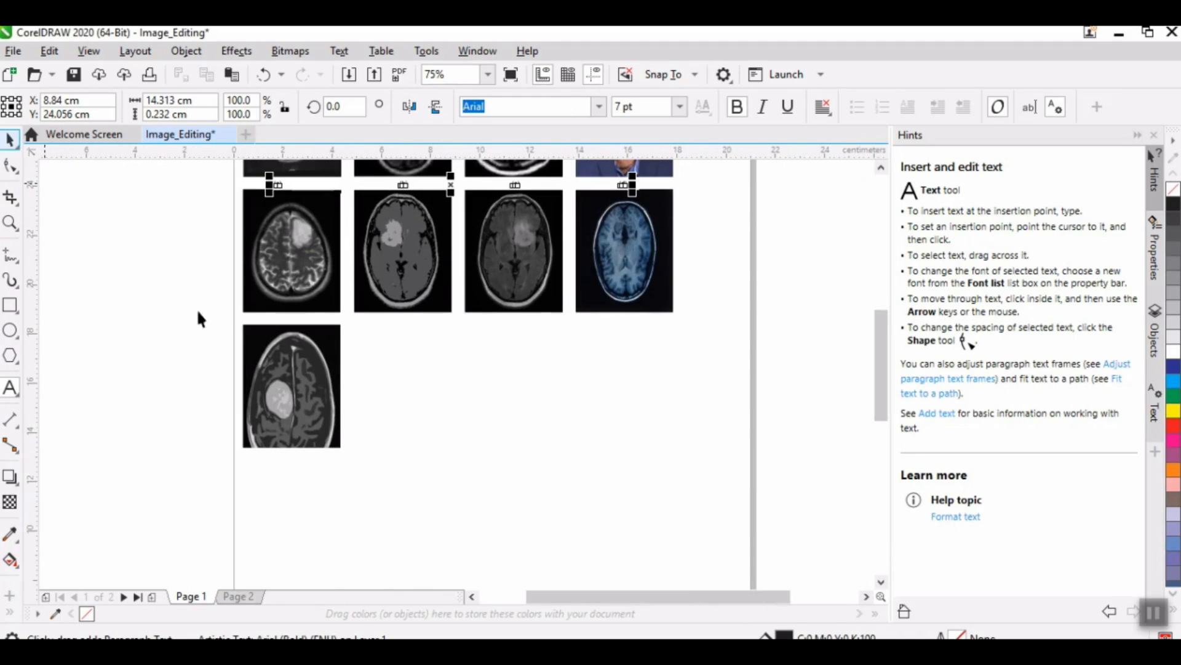
Step: Copy the first two brain scans of the second row from Page 1 onto Page 2
{"action": "key", "text": "ctrl+space"}
{"action": "left_click", "coordinate": [326, 252]}
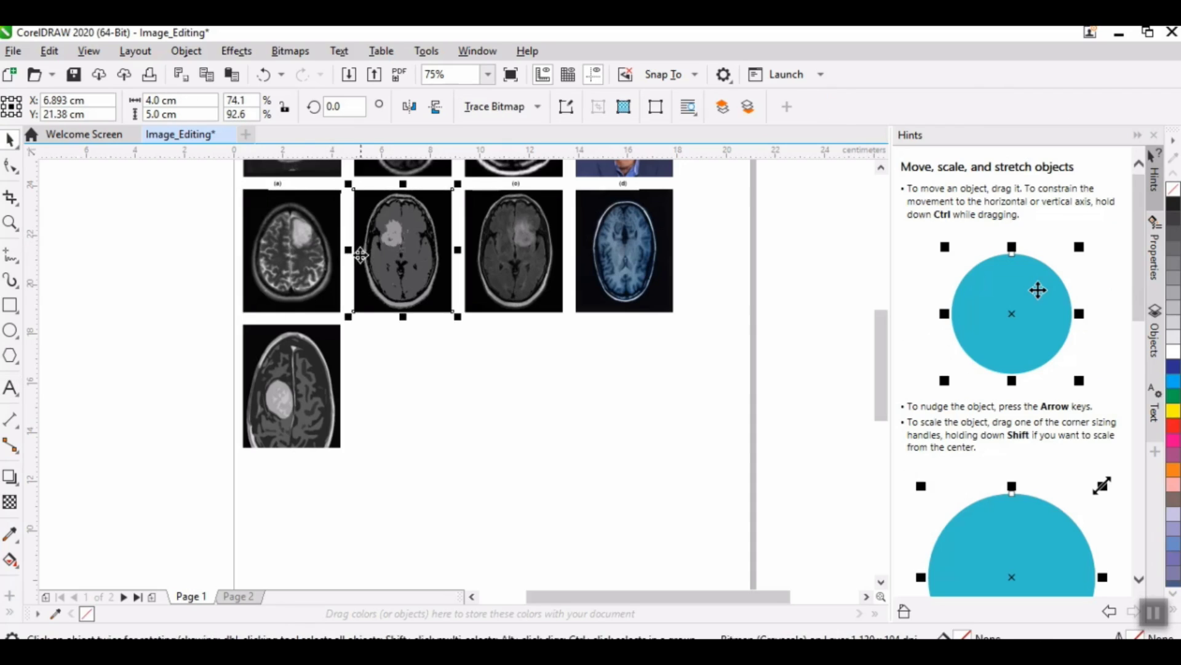
{"action": "left_click", "coordinate": [305, 254]}
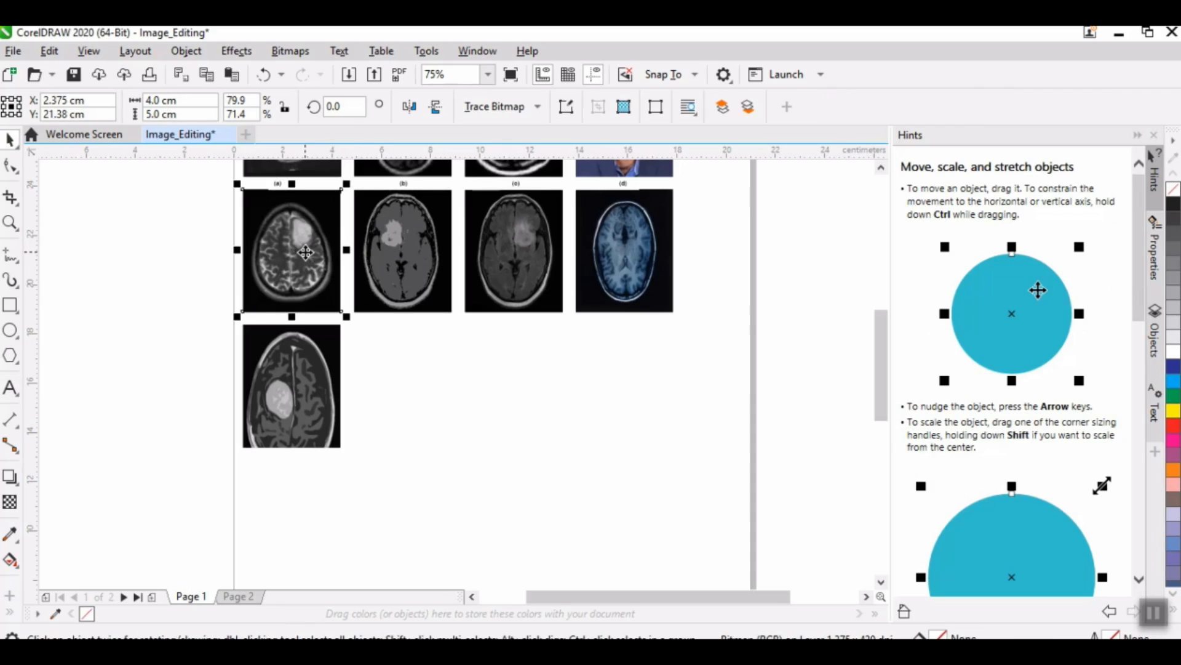
{"action": "left_click", "coordinate": [394, 257]}
{"action": "left_click", "coordinate": [326, 243], "text": "shift"}
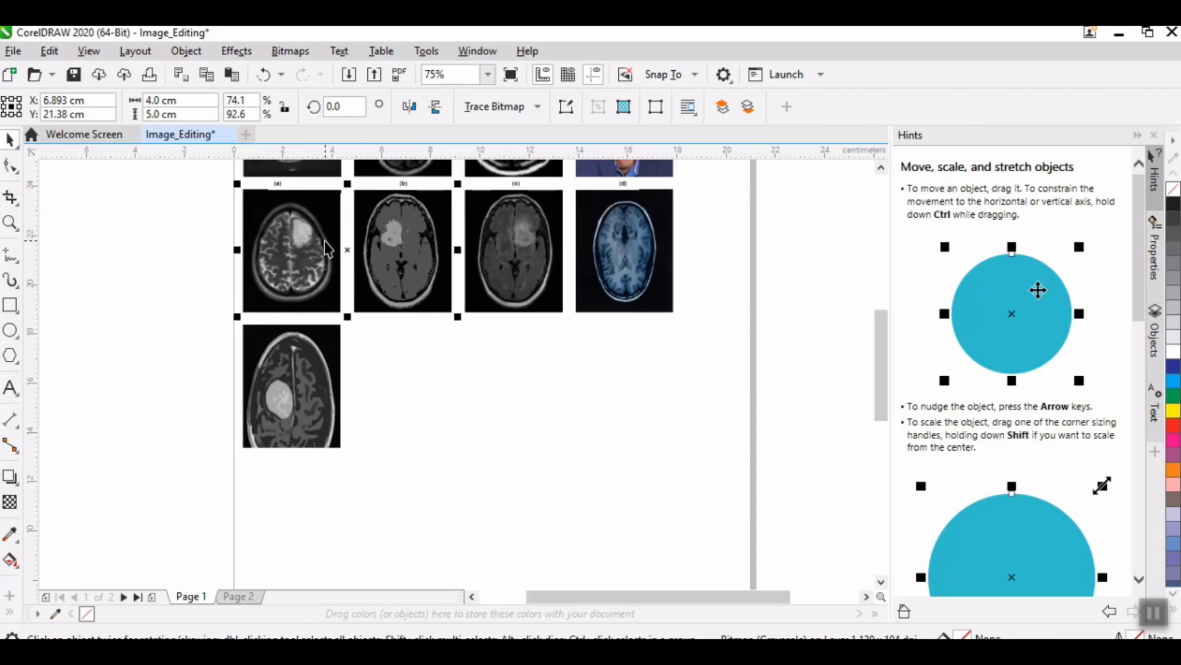
{"action": "left_click", "coordinate": [238, 596]}
{"action": "key", "text": "ctrl+v"}
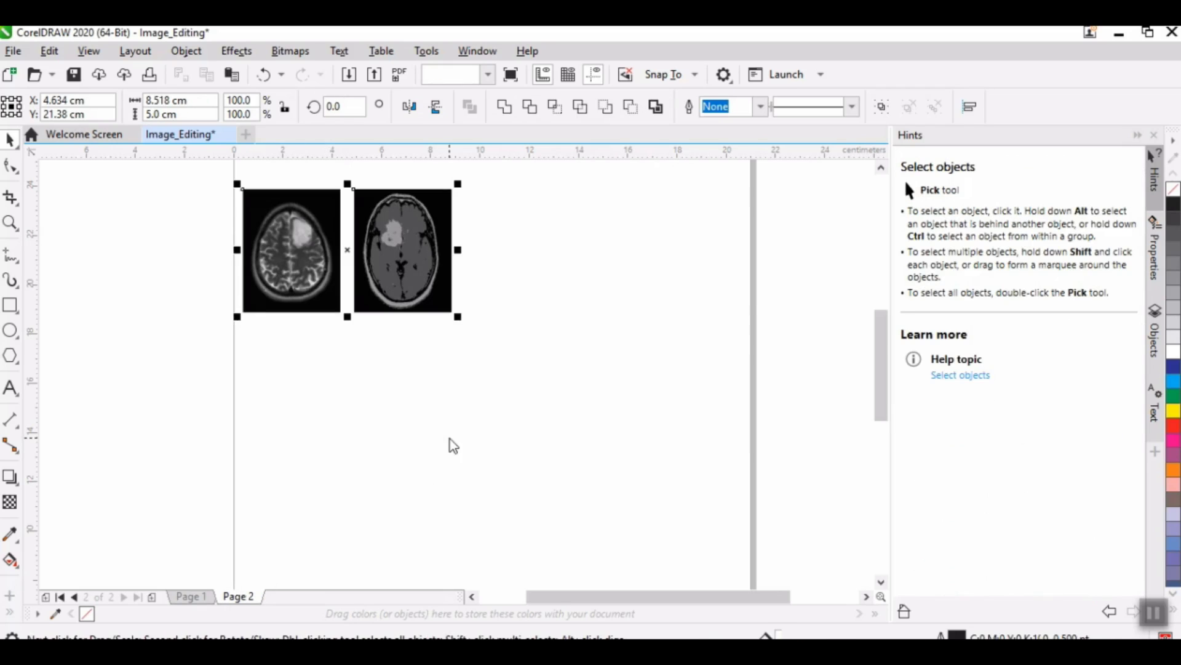
Step: Draw a rectangle about 3.46 cm by 4.52 cm above the scans on Page 2 and give it a 2 pt outline
{"action": "left_click_drag", "start_coordinate": [886, 385], "coordinate": [881, 328]}
{"action": "left_click", "coordinate": [11, 306]}
{"action": "left_click_drag", "start_coordinate": [268, 280], "coordinate": [354, 391]}
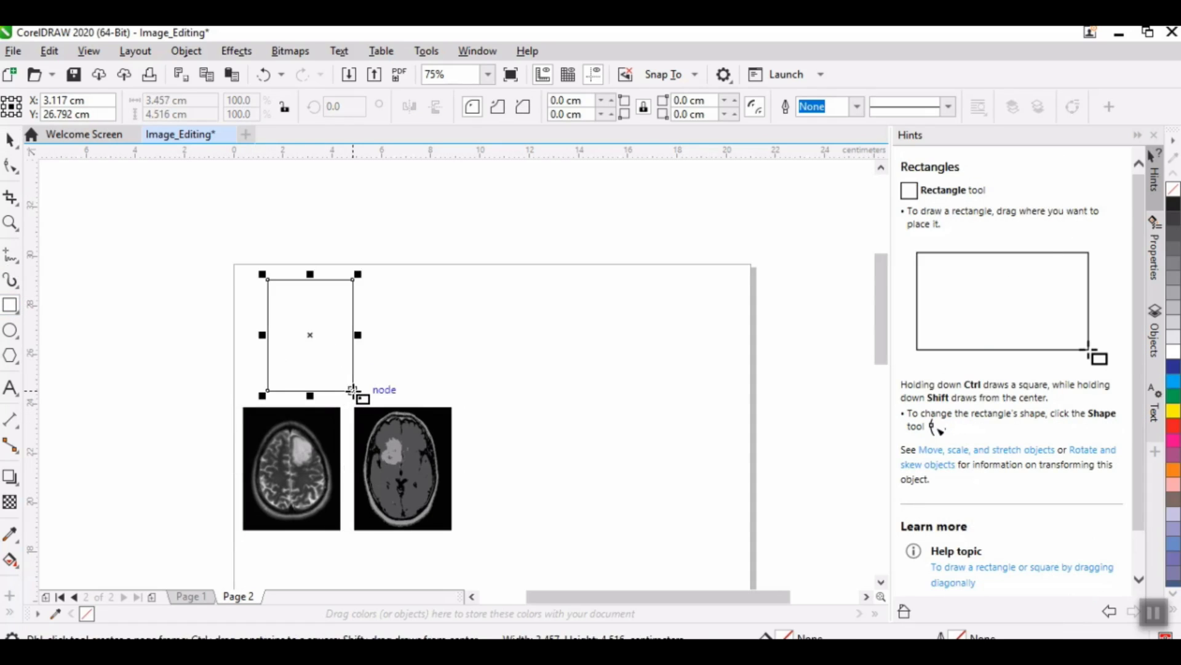
{"action": "left_click", "coordinate": [852, 110]}
{"action": "left_click", "coordinate": [826, 204]}
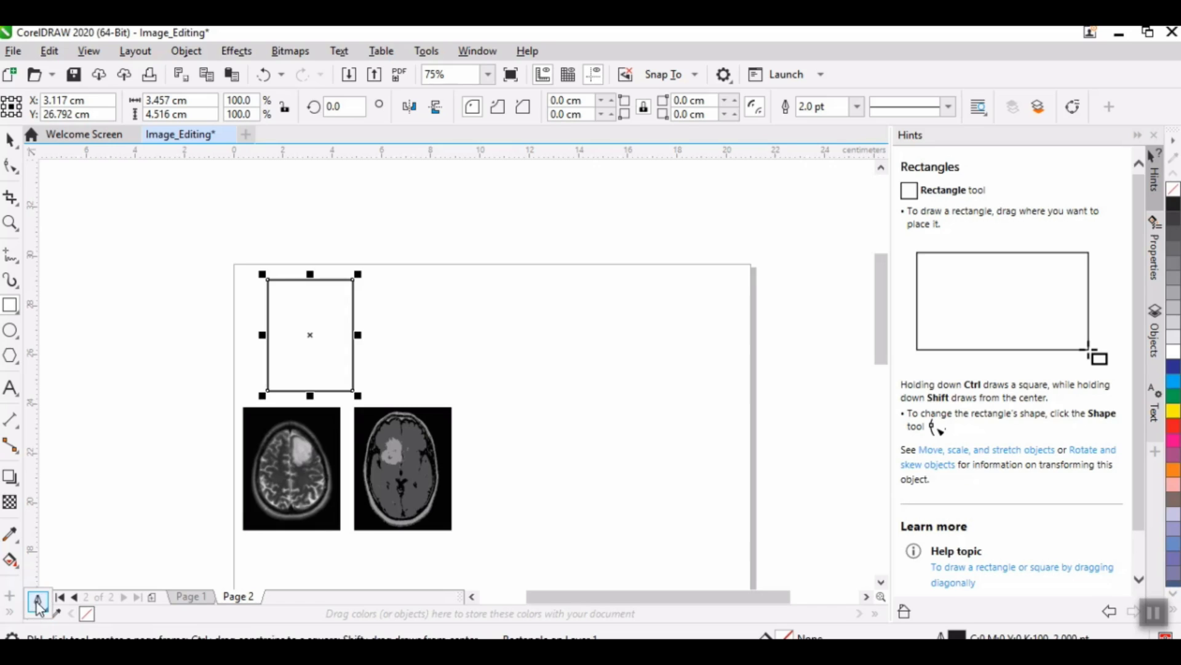
Step: Set the rectangle's outline colour to dark blue, #2D2C4F
{"action": "left_click", "coordinate": [38, 600]}
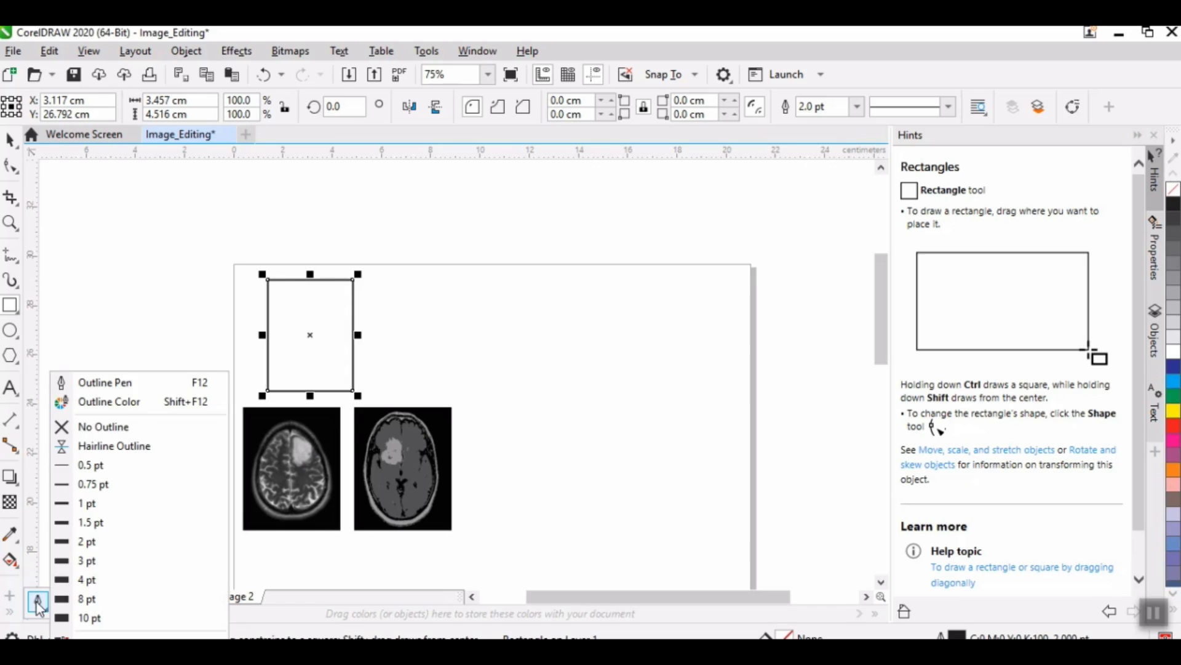
{"action": "left_click", "coordinate": [102, 406]}
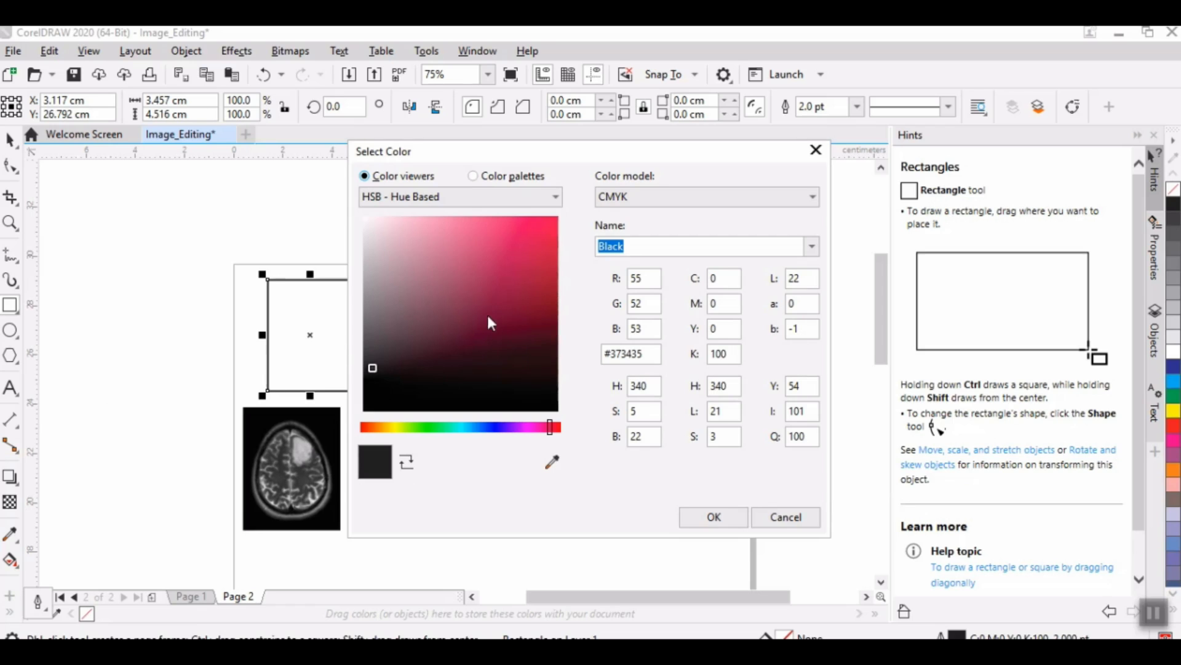
{"action": "left_click", "coordinate": [497, 427]}
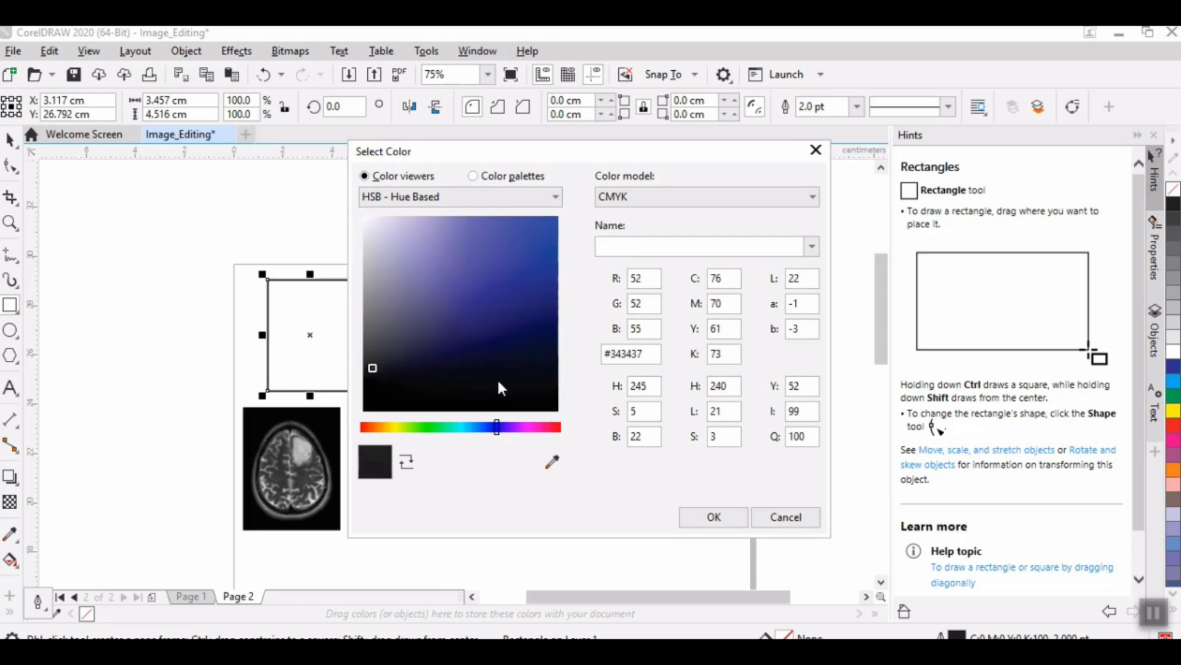
{"action": "left_click", "coordinate": [487, 344]}
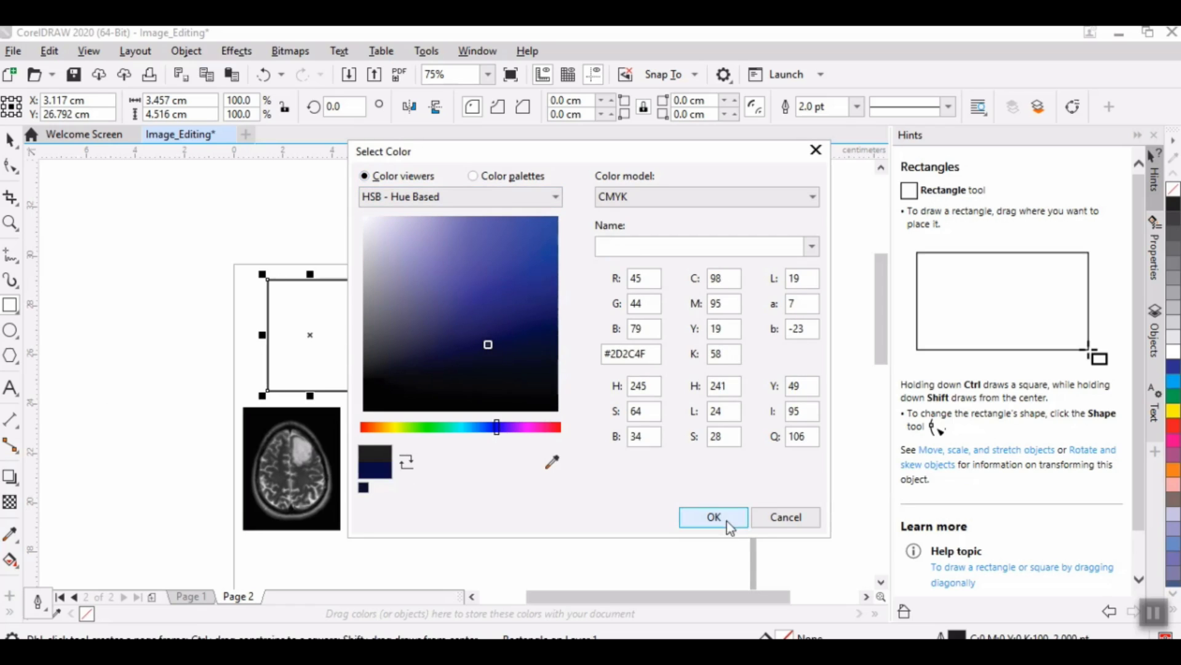
{"action": "left_click", "coordinate": [726, 520]}
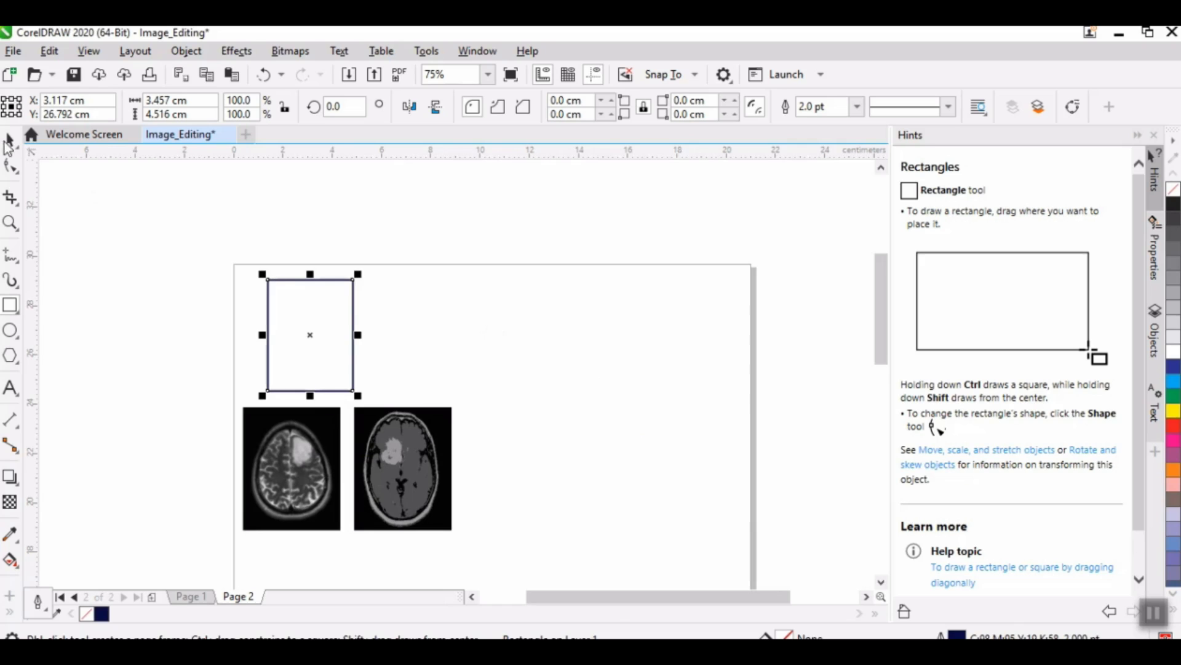
Step: Duplicate the blue-outlined rectangle and place the copy at X 15 cm at the same height
{"action": "left_click", "coordinate": [10, 139]}
{"action": "left_click", "coordinate": [349, 323]}
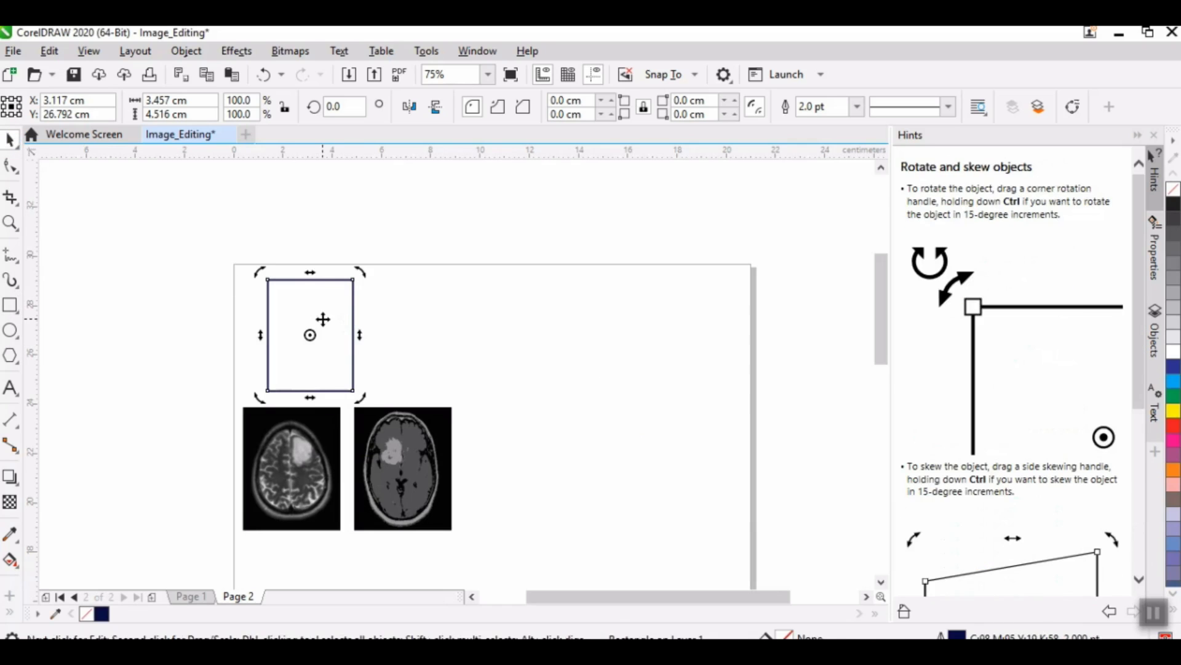
{"action": "left_click", "coordinate": [325, 325]}
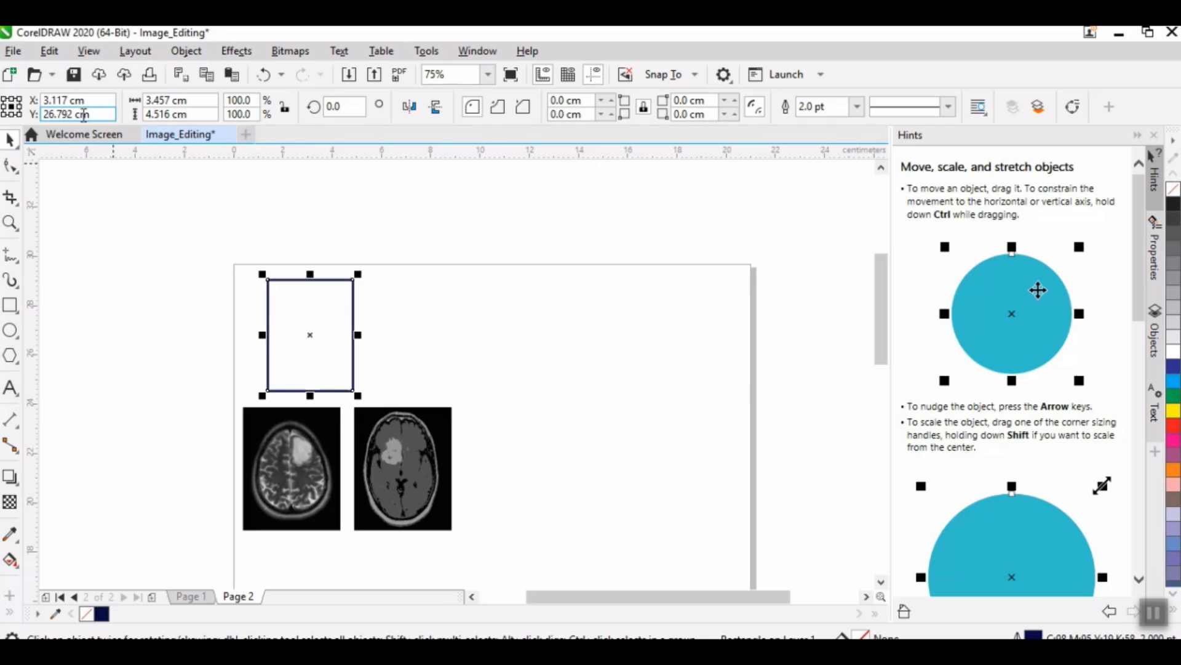
{"action": "double_click", "coordinate": [69, 100]}
{"action": "type", "text": "10"}
{"action": "key", "text": "Return"}
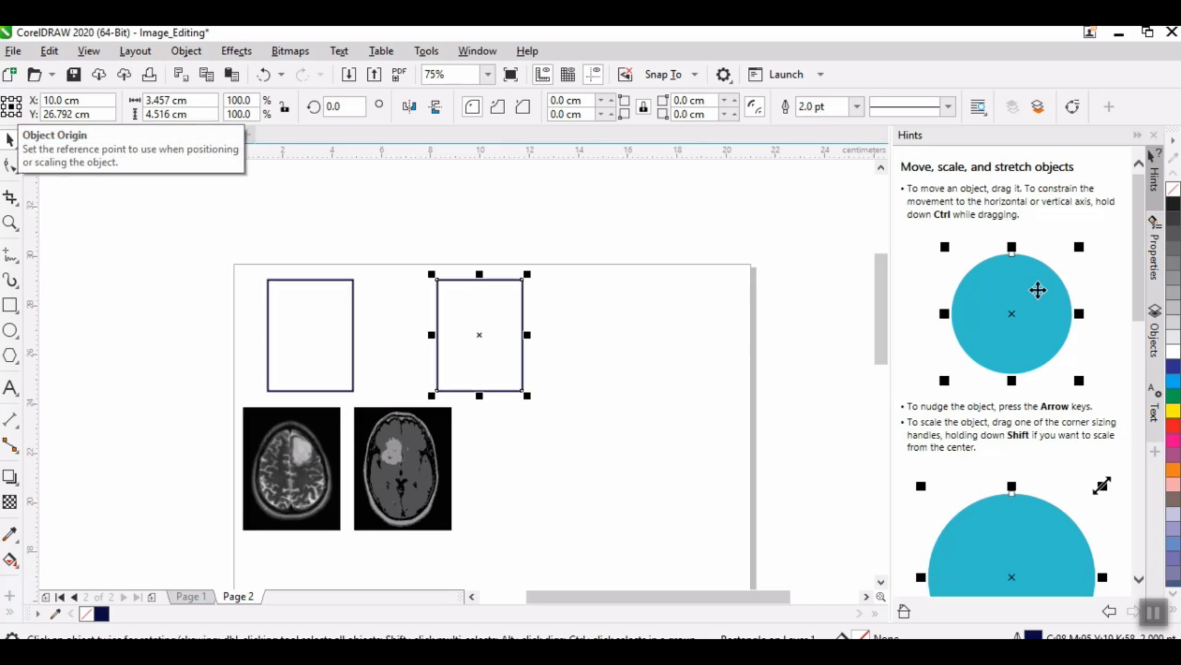
{"action": "double_click", "coordinate": [61, 100]}
{"action": "type", "text": "15"}
{"action": "key", "text": "Return"}
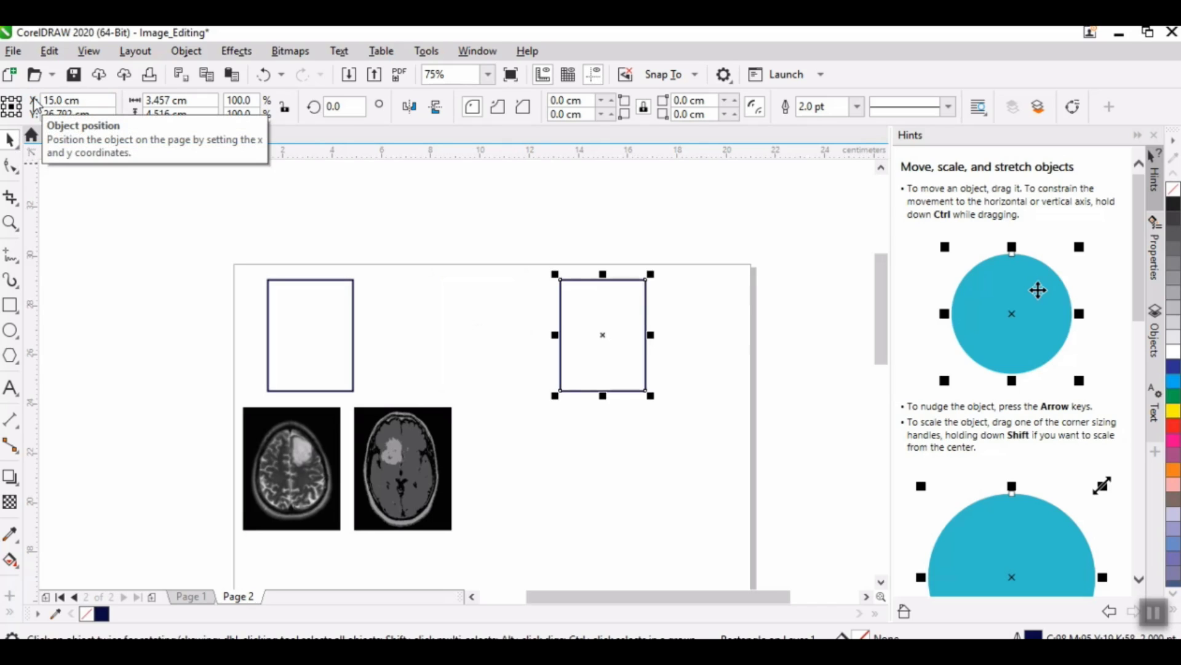
Step: PowerClip the first scan inside the left rectangle and fit its contents with Fill Proportionally
{"action": "left_click", "coordinate": [309, 430]}
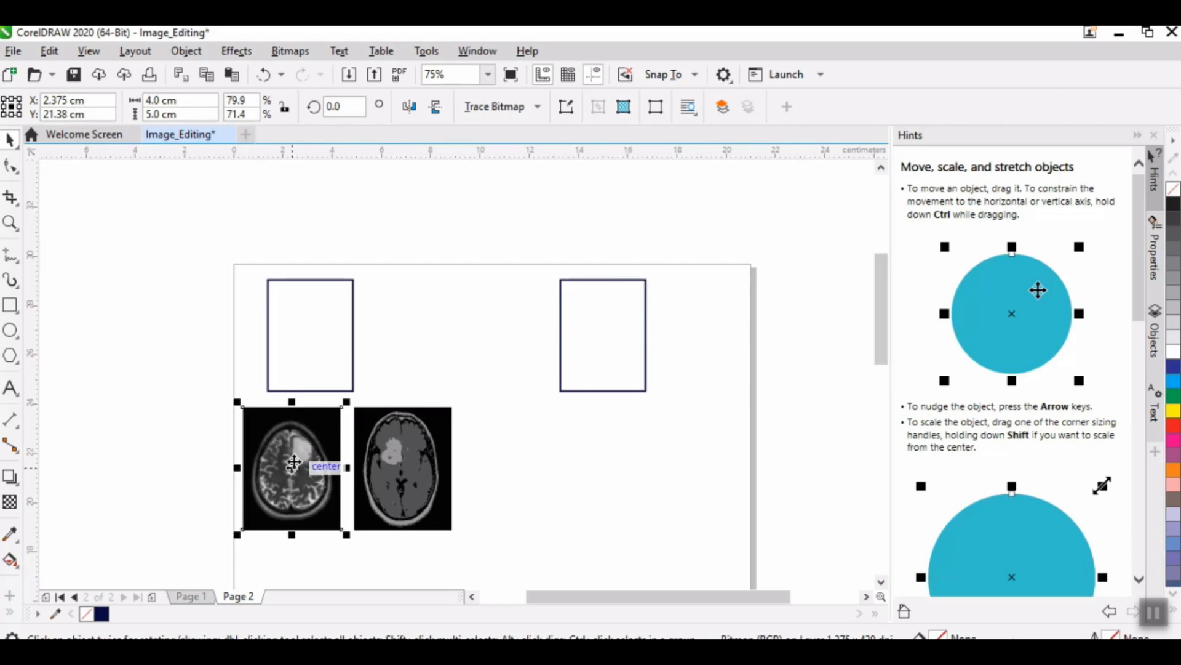
{"action": "right_click", "coordinate": [276, 442]}
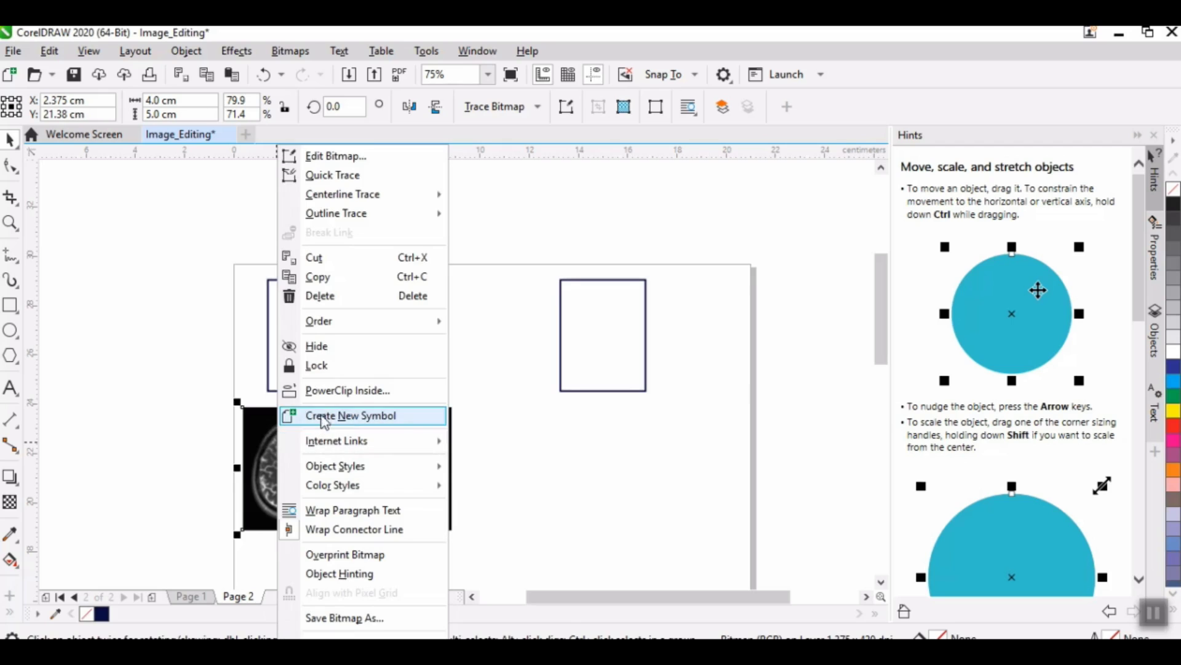
{"action": "left_click", "coordinate": [330, 391]}
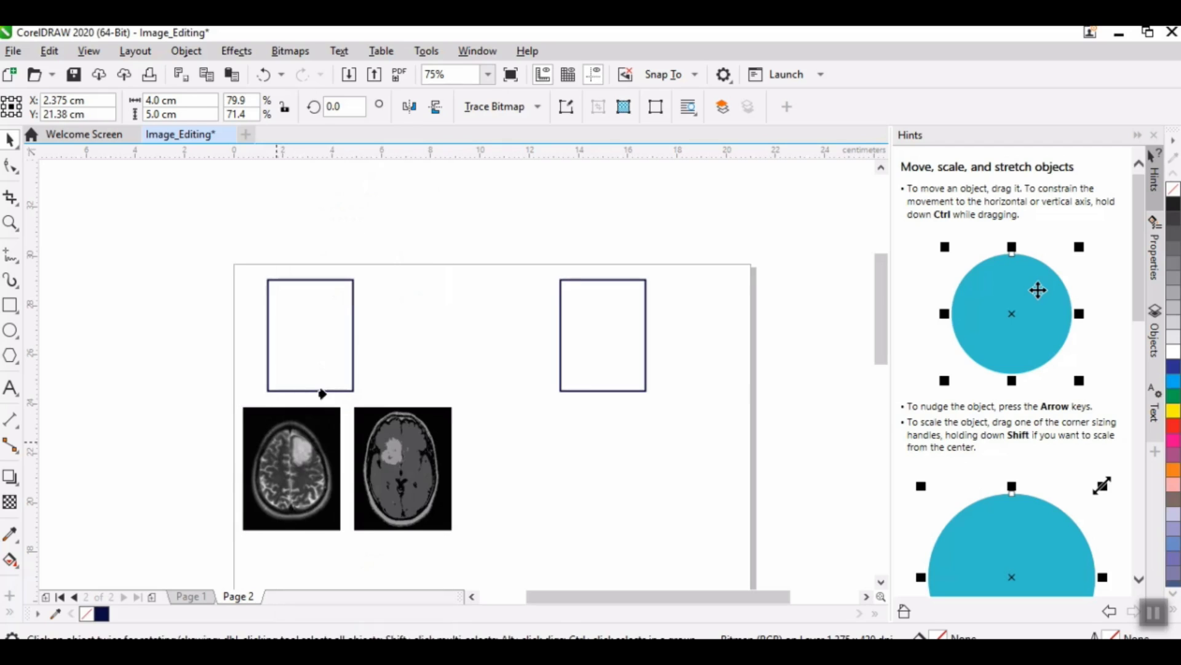
{"action": "left_click", "coordinate": [284, 319]}
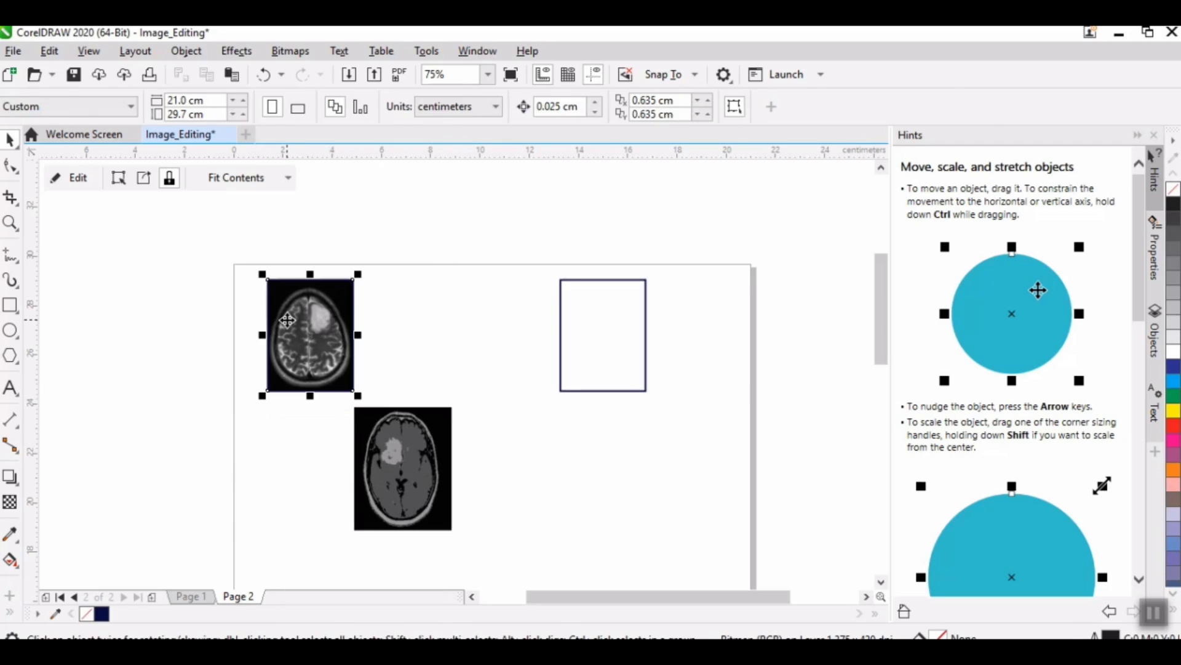
{"action": "left_click", "coordinate": [250, 180]}
{"action": "left_click", "coordinate": [243, 244]}
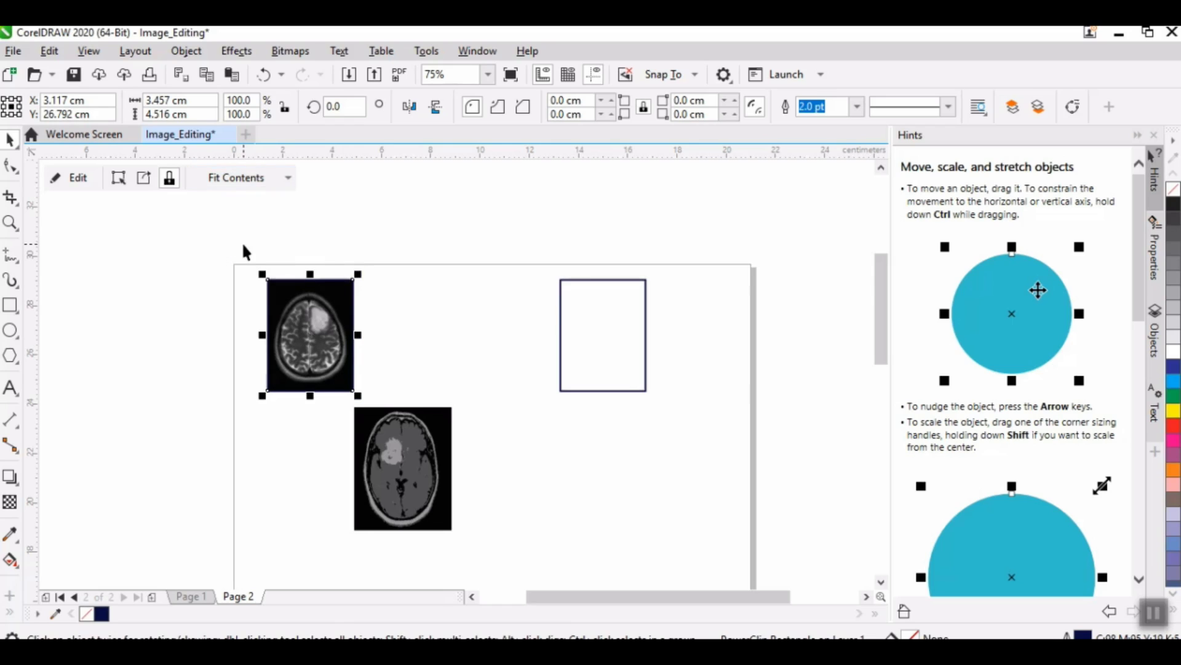
Step: PowerClip the remaining scan inside the right rectangle and fit its contents with Fill Proportionally
{"action": "left_click", "coordinate": [414, 471]}
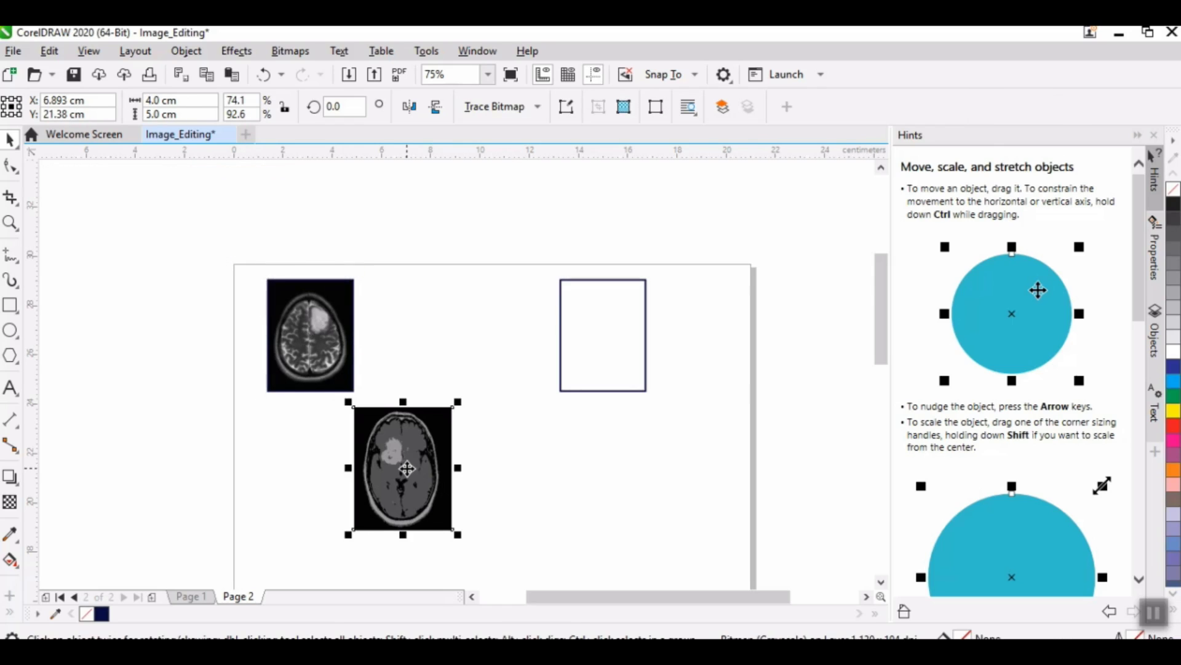
{"action": "right_click", "coordinate": [406, 469]}
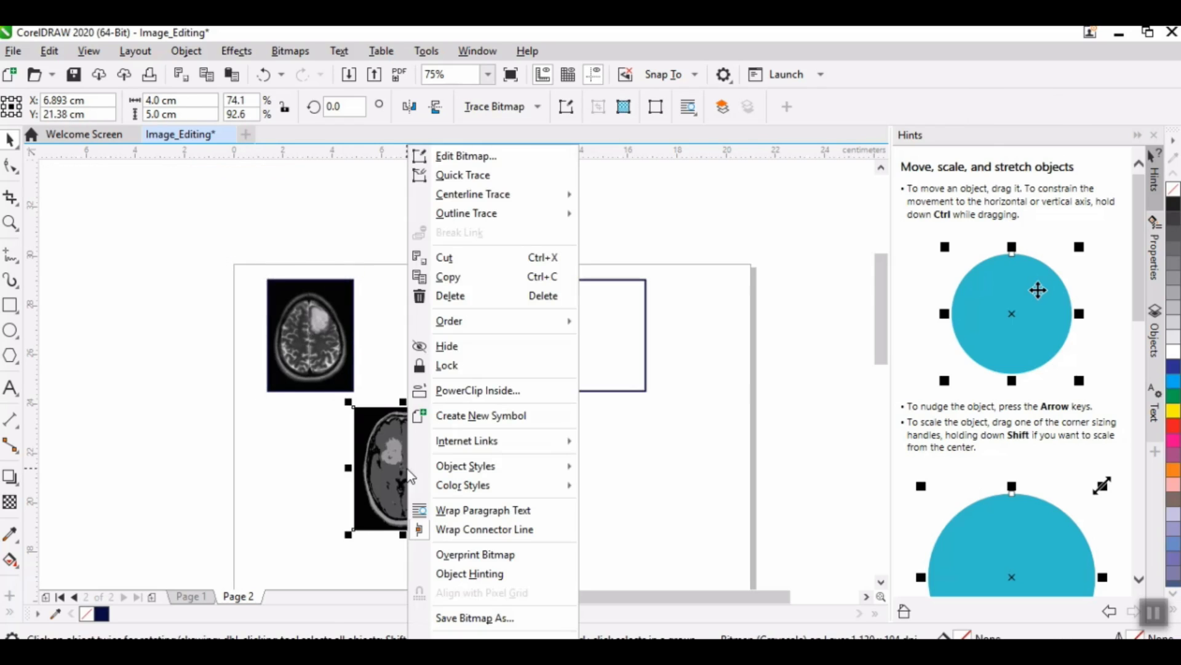
{"action": "left_click", "coordinate": [477, 390]}
{"action": "left_click", "coordinate": [568, 342]}
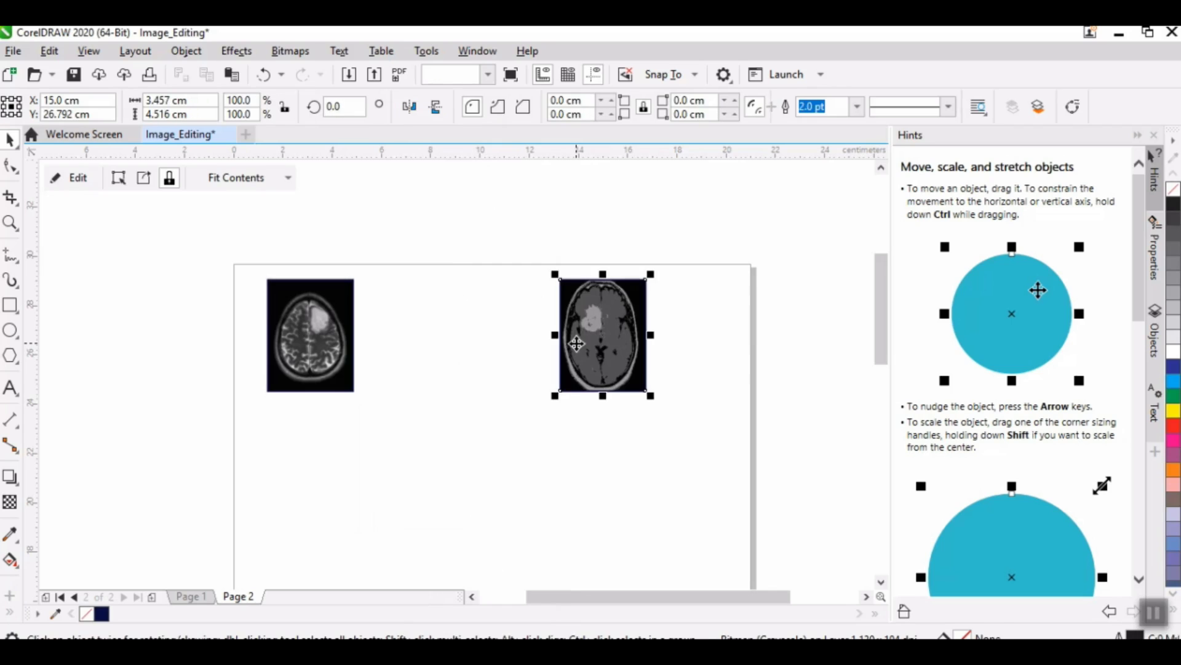
{"action": "left_click", "coordinate": [253, 180]}
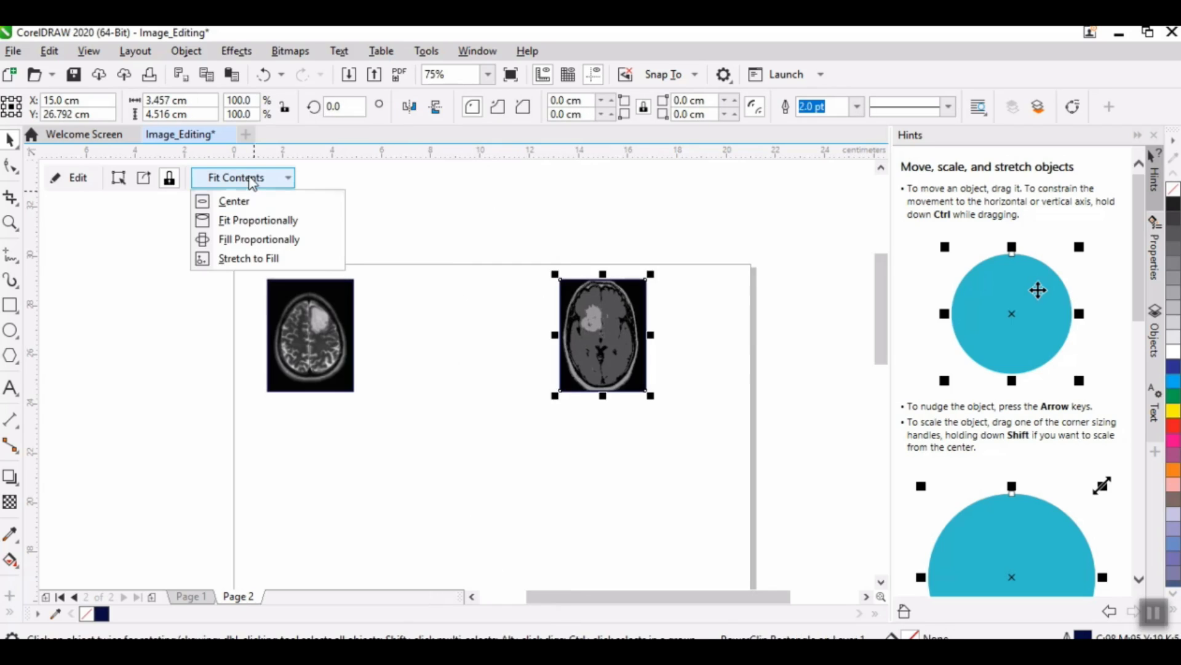
{"action": "left_click", "coordinate": [244, 239]}
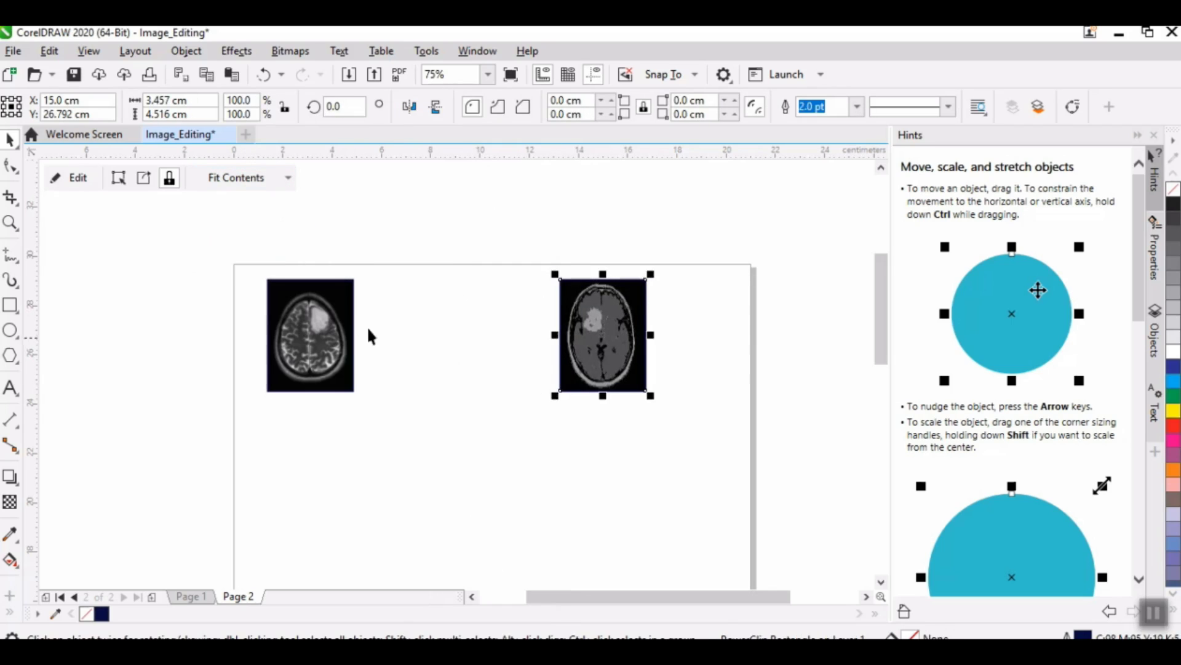
{"action": "left_click", "coordinate": [642, 491]}
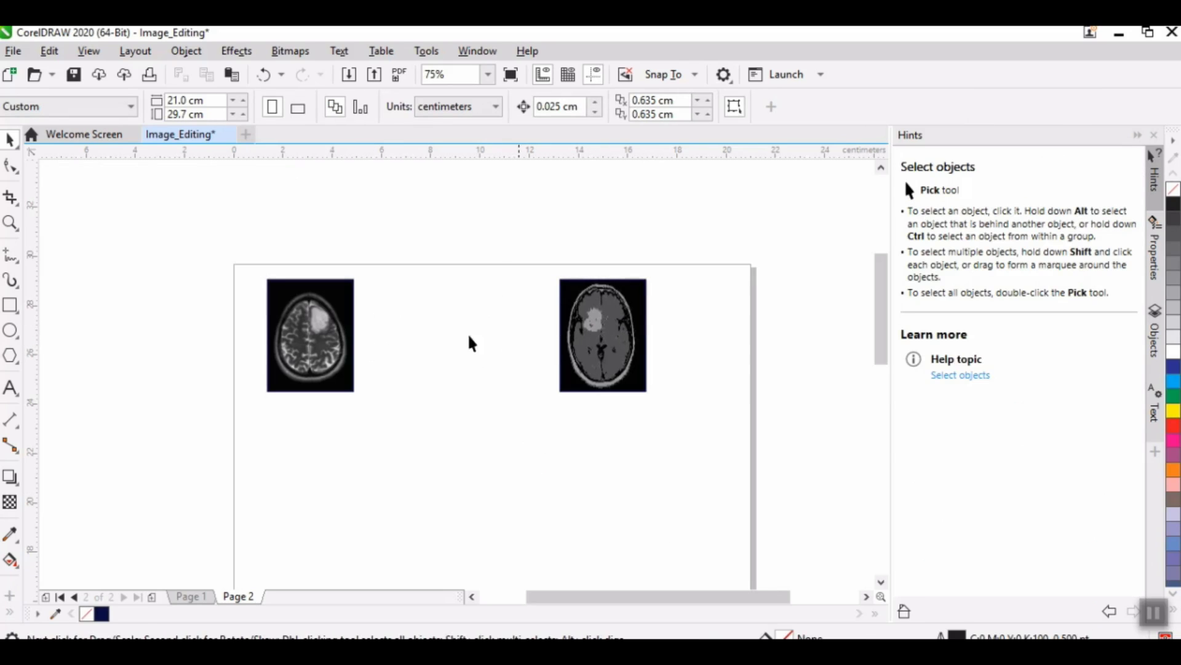
Step: Move the right framed scan to X 12 cm
{"action": "left_click", "coordinate": [633, 347]}
{"action": "left_click_drag", "start_coordinate": [66, 104], "coordinate": [38, 106]}
{"action": "type", "text": "12"}
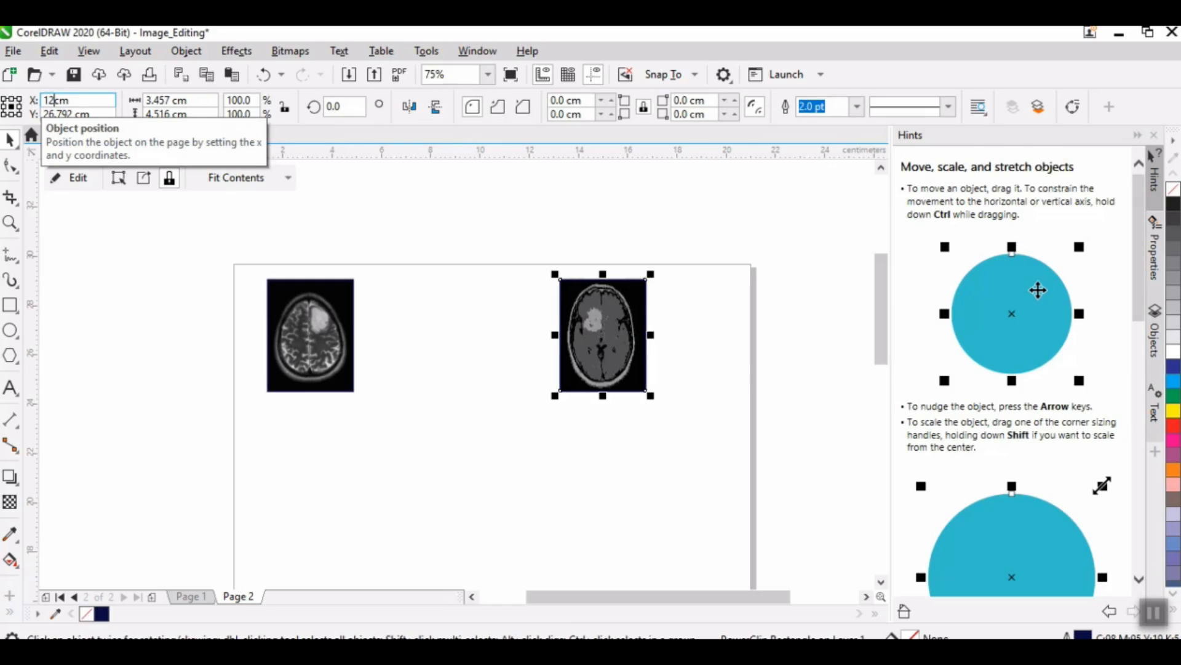
{"action": "key", "text": "Return"}
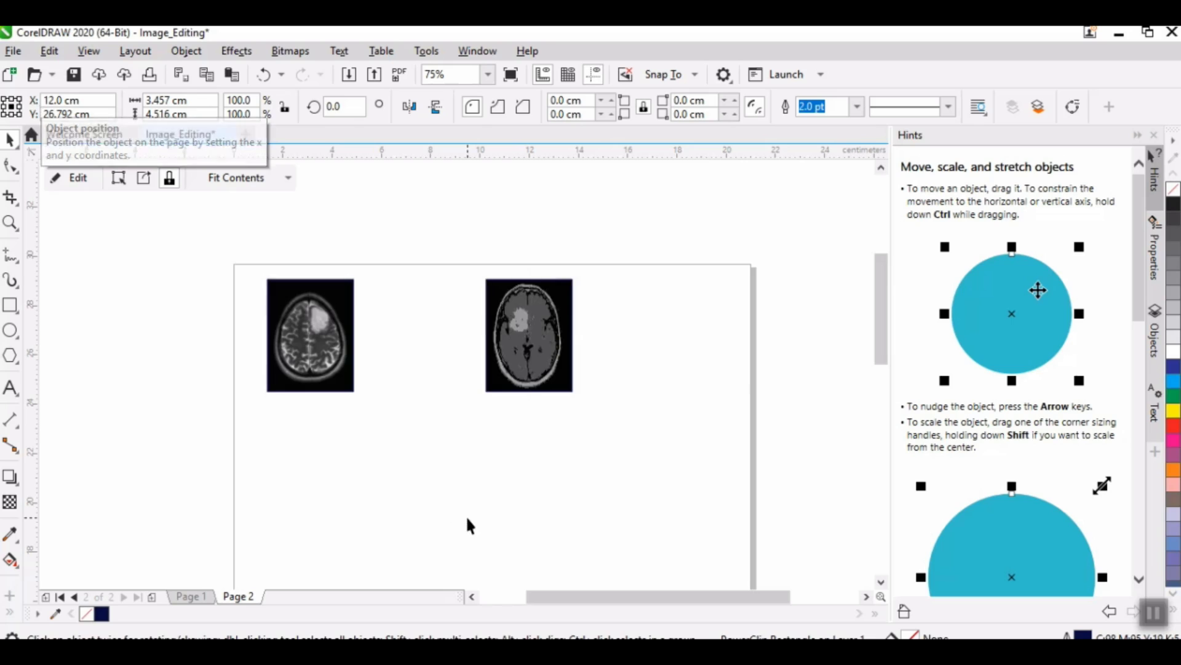
{"action": "left_click", "coordinate": [470, 525]}
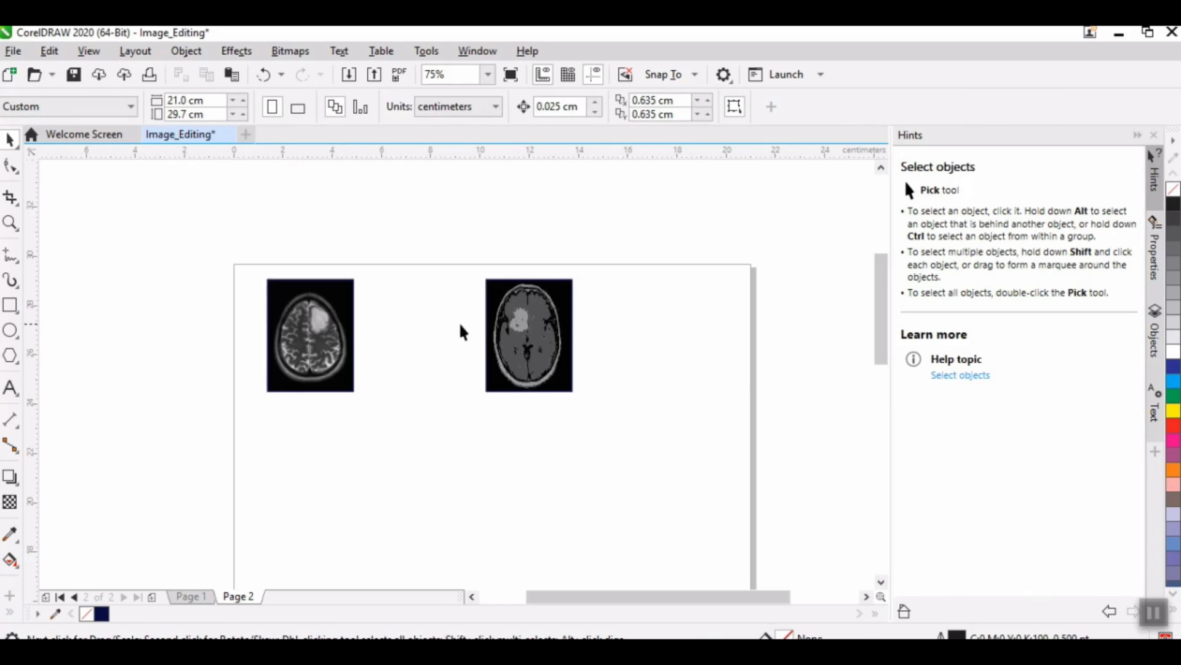
Step: Draw a Freehand curve about 5.2 cm wide and 1.6 cm high connecting the two framed scans
{"action": "left_click", "coordinate": [10, 256]}
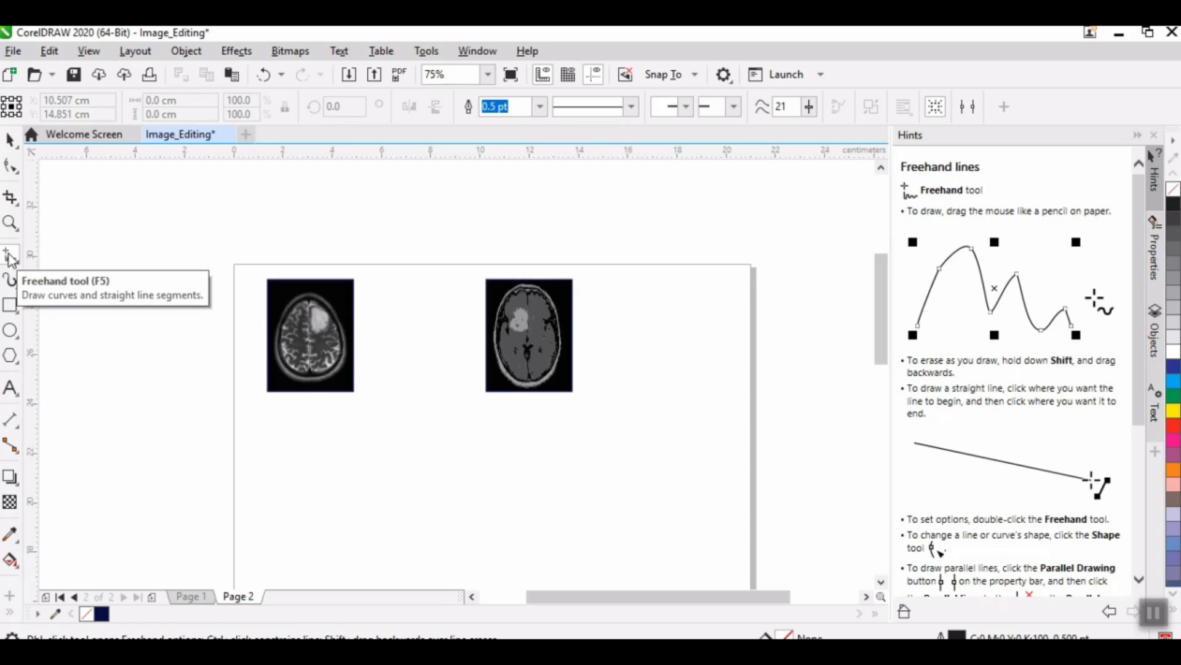
{"action": "left_click", "coordinate": [10, 256]}
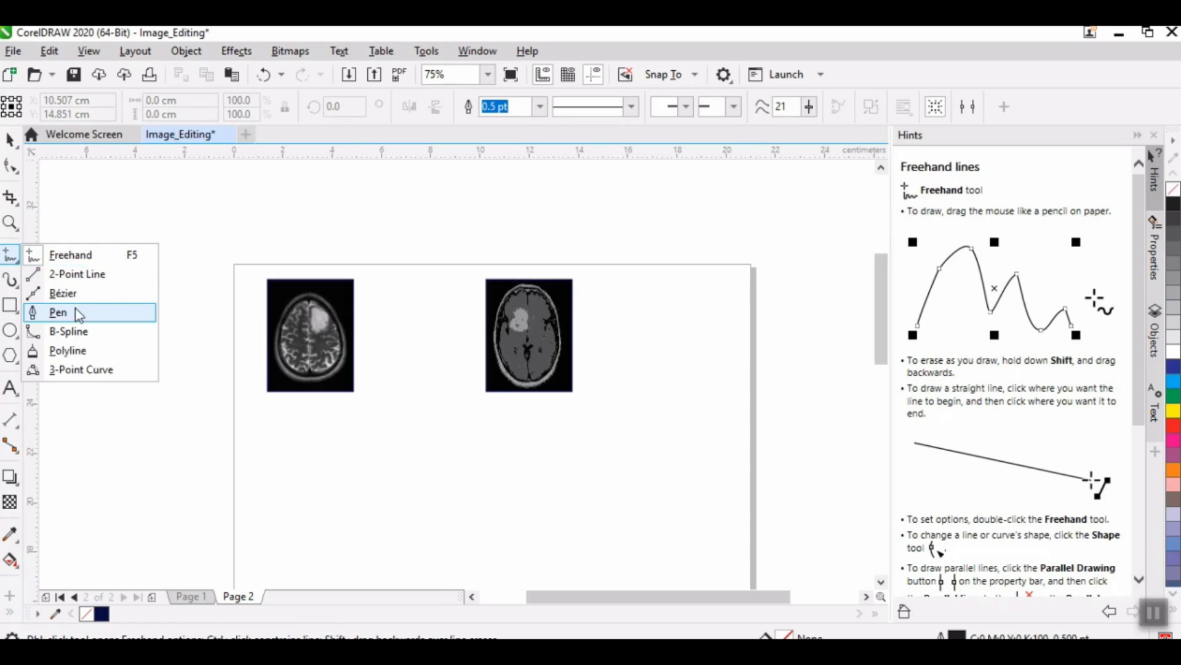
{"action": "left_click", "coordinate": [72, 255]}
{"action": "mouse_move", "coordinate": [355, 335]}
{"action": "left_mouse_down"}
{"action": "mouse_move", "coordinate": [420, 318]}
{"action": "mouse_move", "coordinate": [482, 352]}
{"action": "left_mouse_up"}
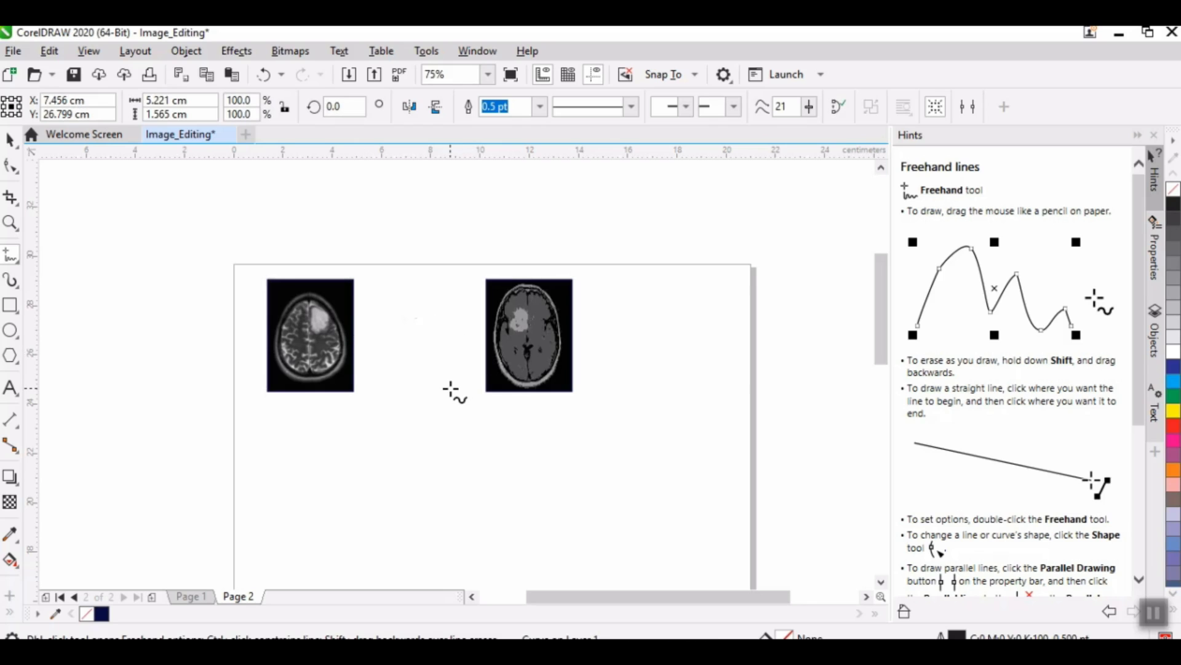
Step: Draw a Freehand curve about 5.4 cm wide and 1.3 cm high connecting the two framed scans
{"action": "mouse_move", "coordinate": [355, 340]}
{"action": "left_mouse_down"}
{"action": "mouse_move", "coordinate": [408, 317]}
{"action": "mouse_move", "coordinate": [486, 349]}
{"action": "left_mouse_up"}
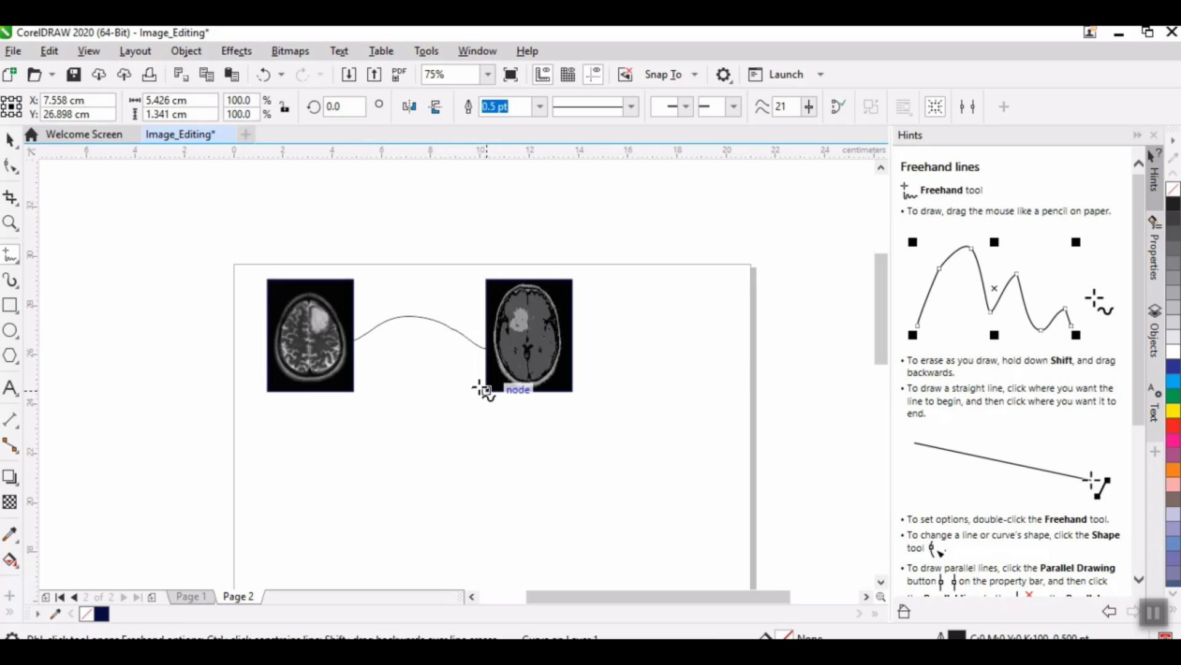
Step: Try dotted line styles on the connecting curve and restore its solid line style
{"action": "left_click", "coordinate": [632, 108]}
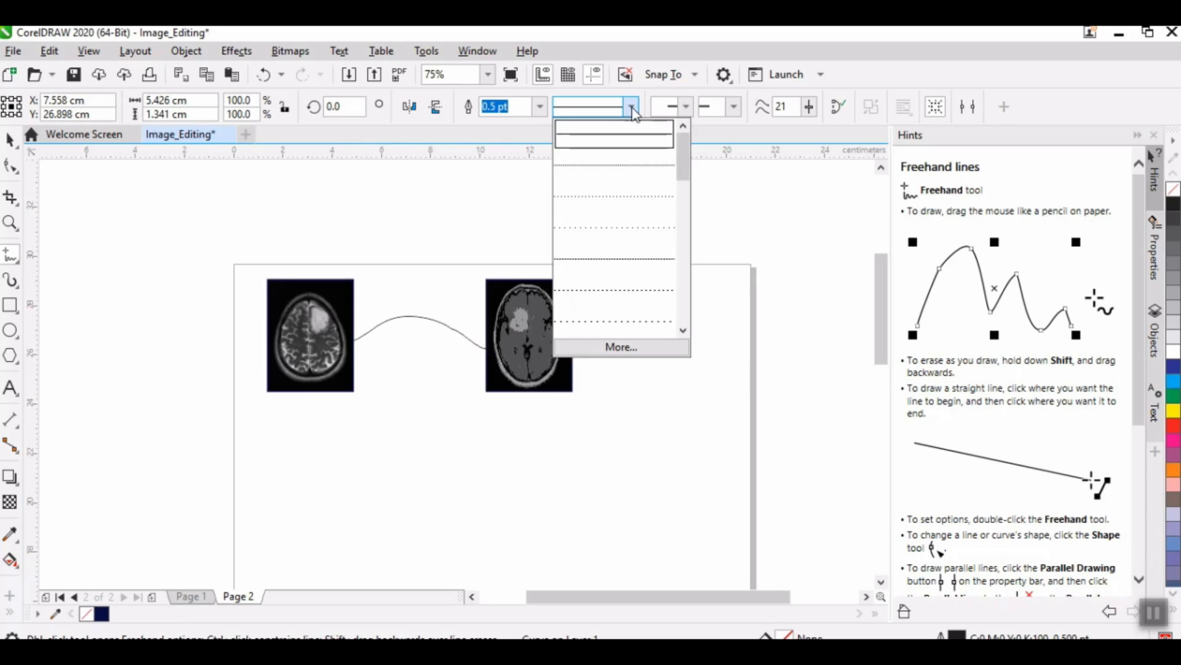
{"action": "left_click", "coordinate": [632, 166]}
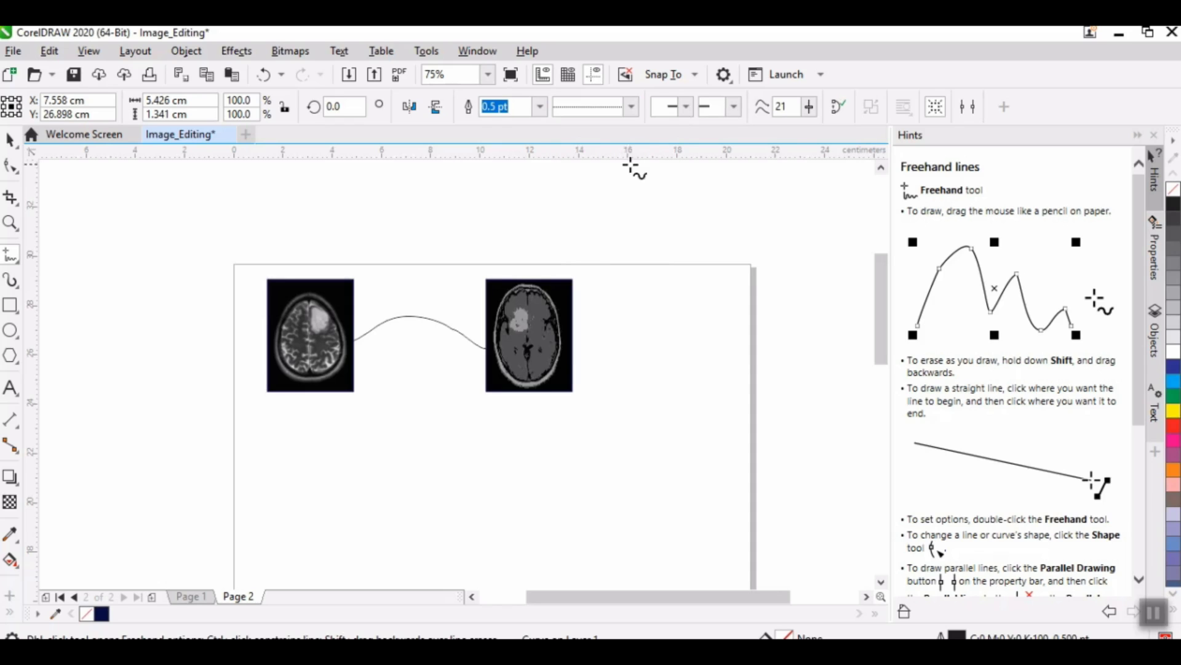
{"action": "left_click", "coordinate": [630, 107]}
{"action": "left_click", "coordinate": [621, 254]}
{"action": "left_click", "coordinate": [9, 140]}
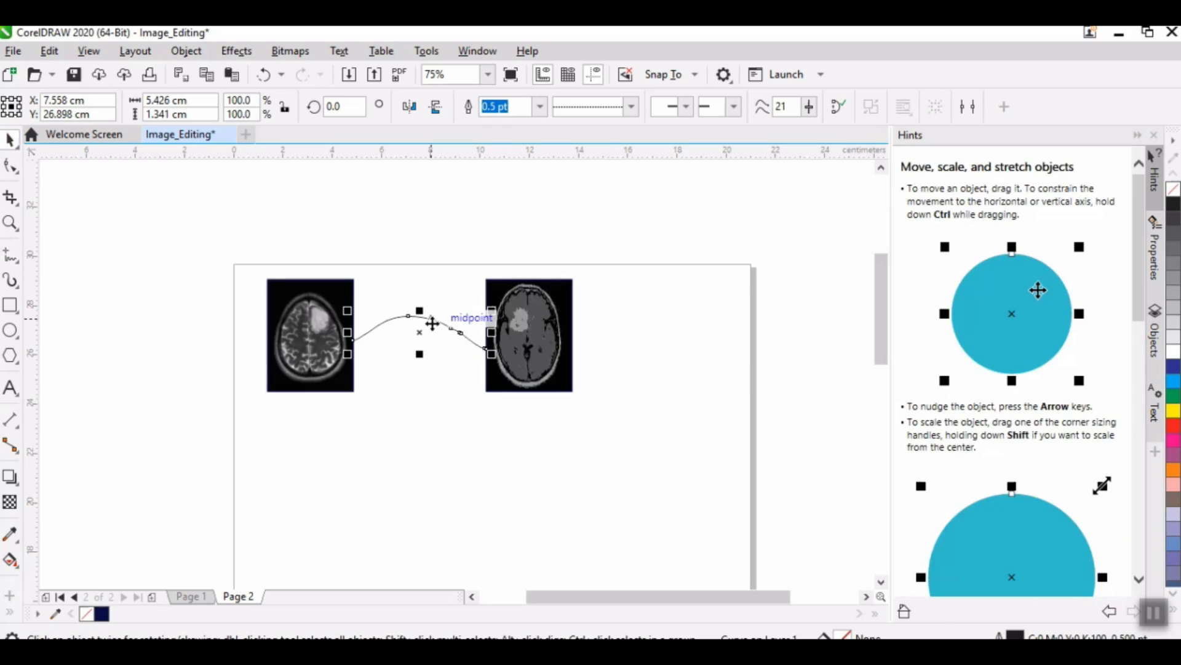
{"action": "left_click", "coordinate": [629, 107]}
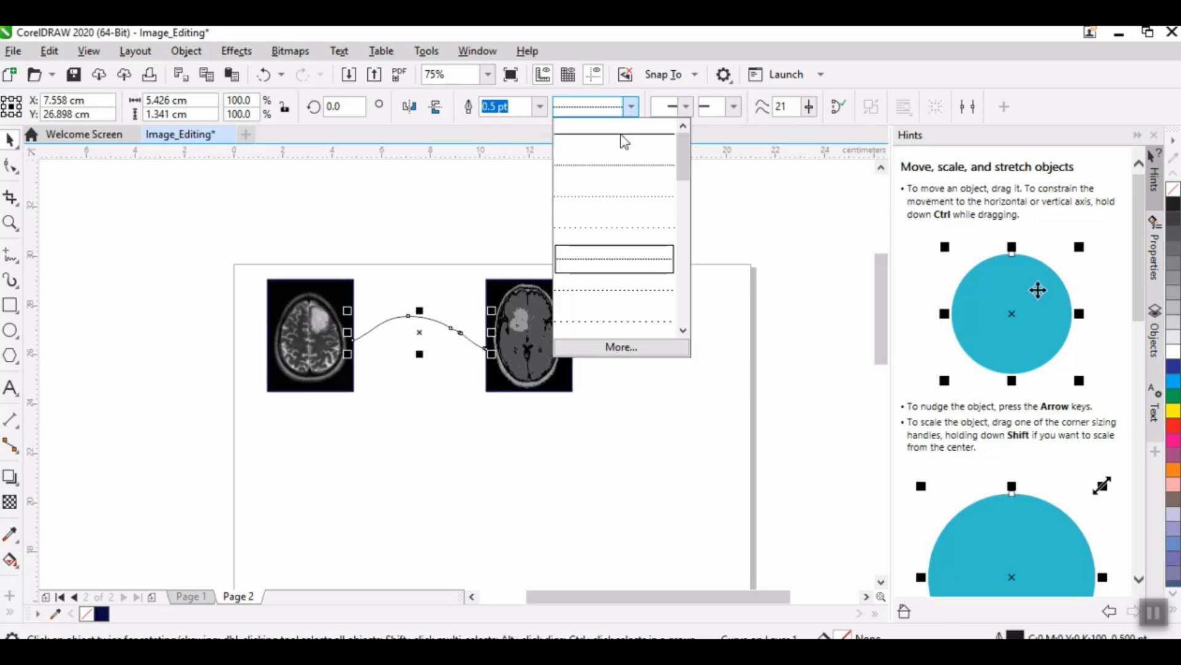
{"action": "left_click", "coordinate": [609, 195]}
{"action": "left_click", "coordinate": [630, 112]}
{"action": "left_click", "coordinate": [621, 140]}
Step: Set the outline width of the connecting curve to 1.0 pt
{"action": "left_click", "coordinate": [733, 107]}
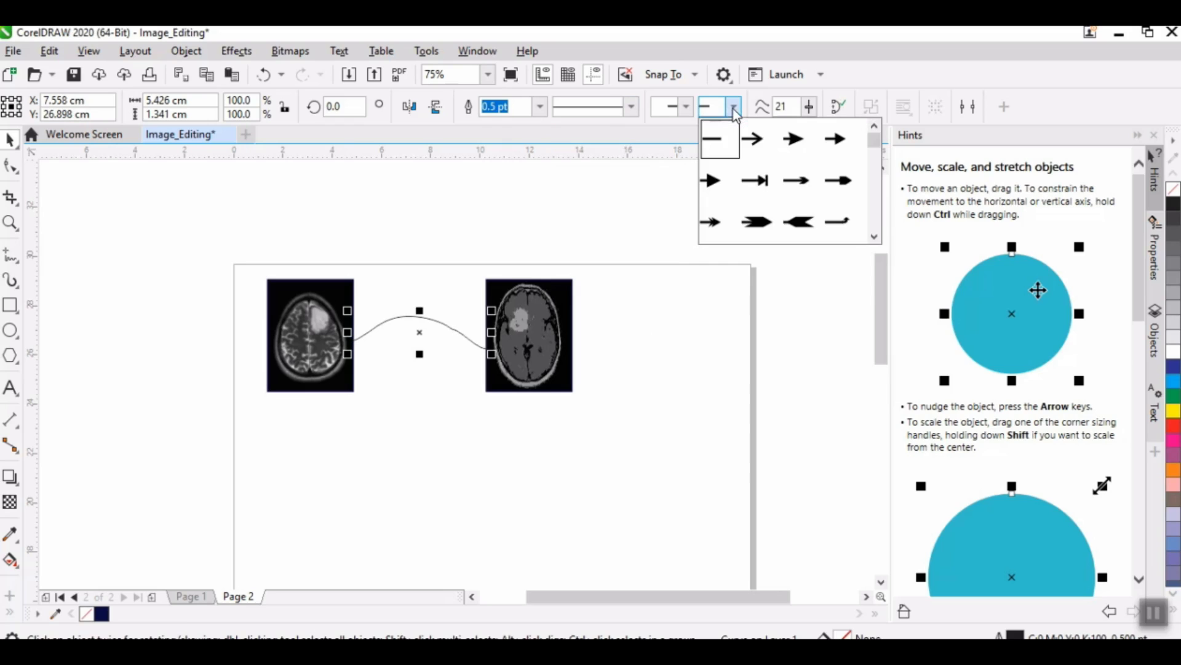
{"action": "left_click", "coordinate": [689, 108]}
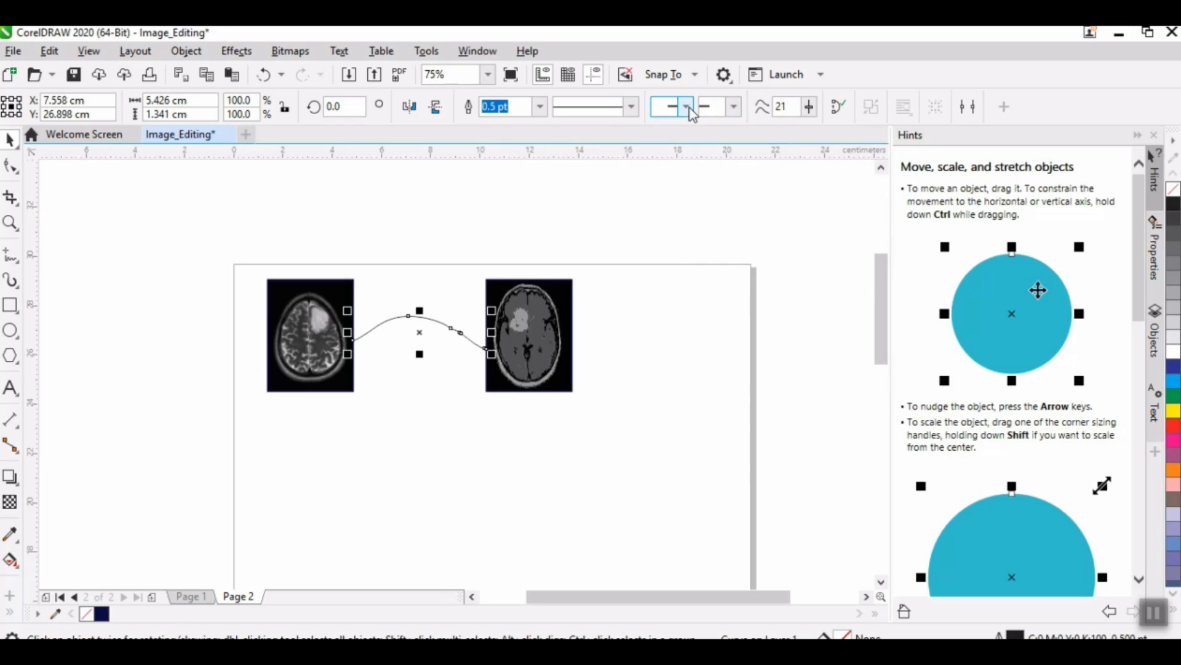
{"action": "left_click", "coordinate": [539, 106]}
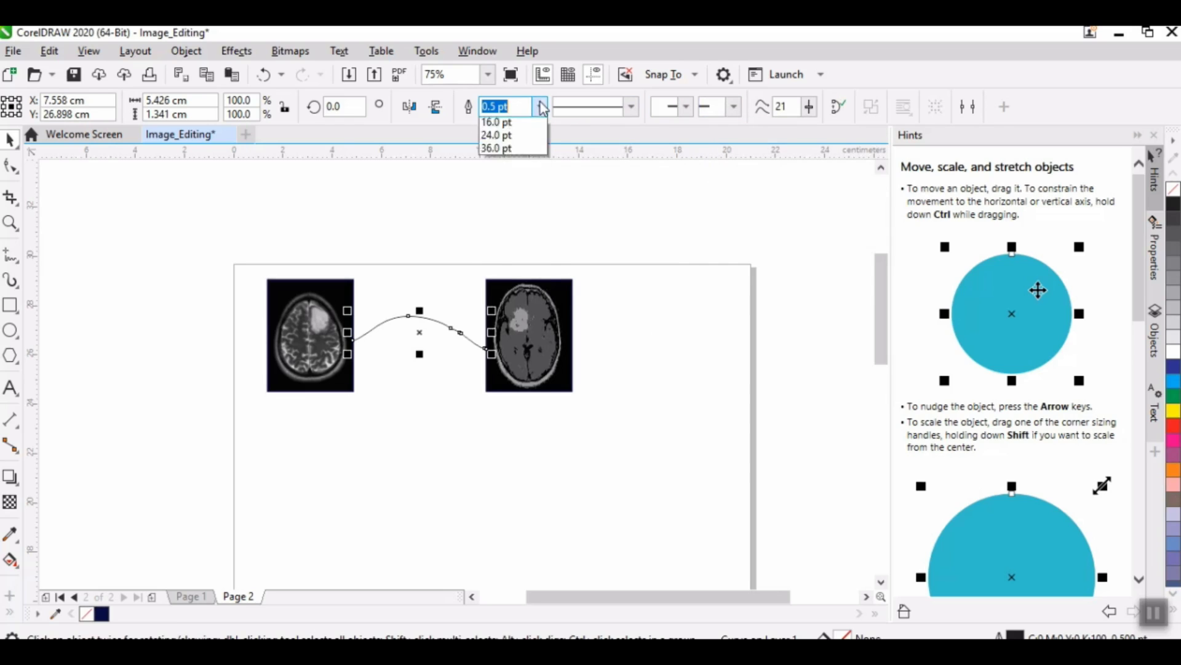
{"action": "left_click", "coordinate": [499, 176]}
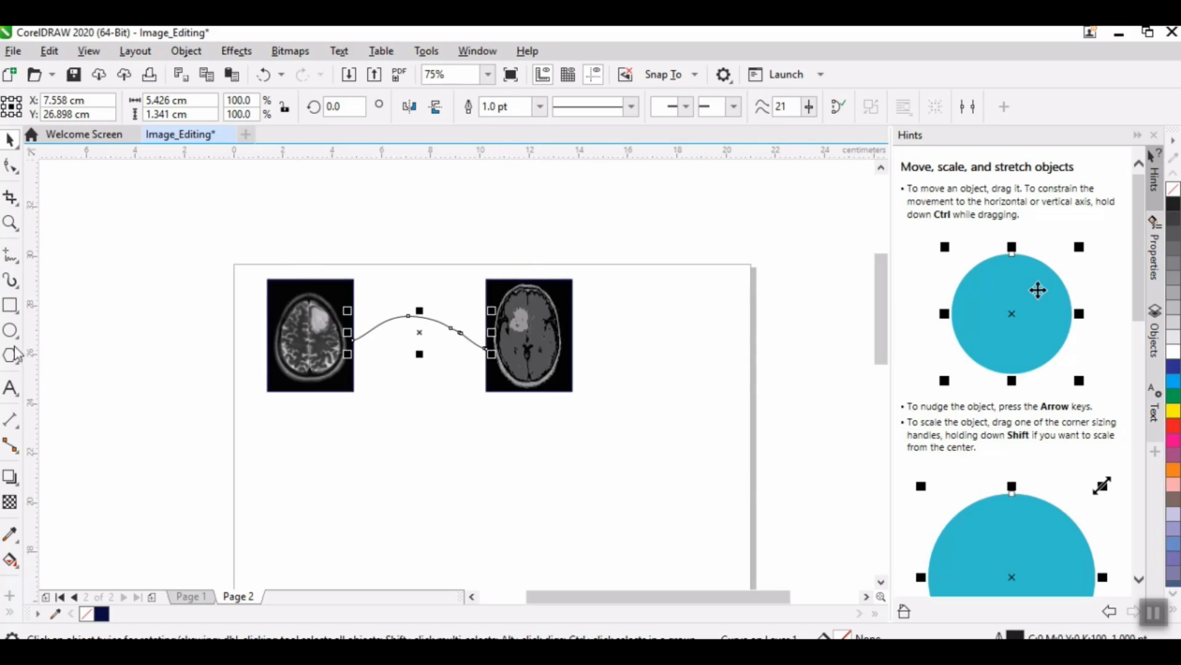
Step: Add the artistic text "Segmentation" in the empty area below the two framed scans
{"action": "left_click", "coordinate": [10, 387]}
{"action": "left_click", "coordinate": [394, 478]}
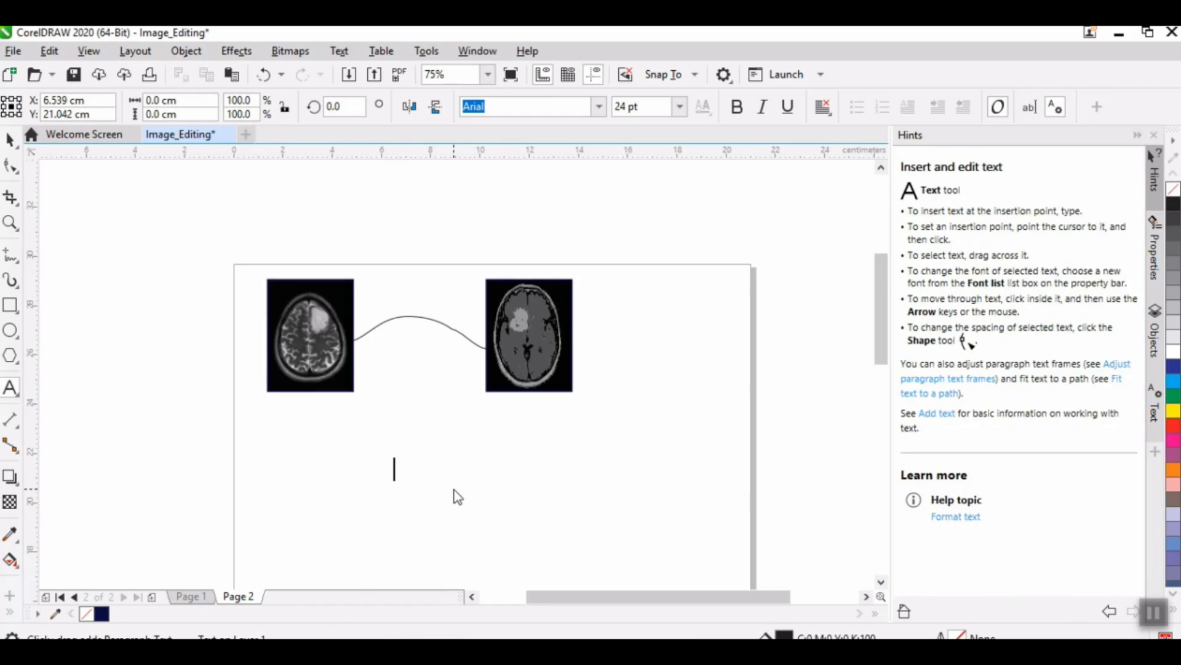
{"action": "type", "text": "Segmen"}
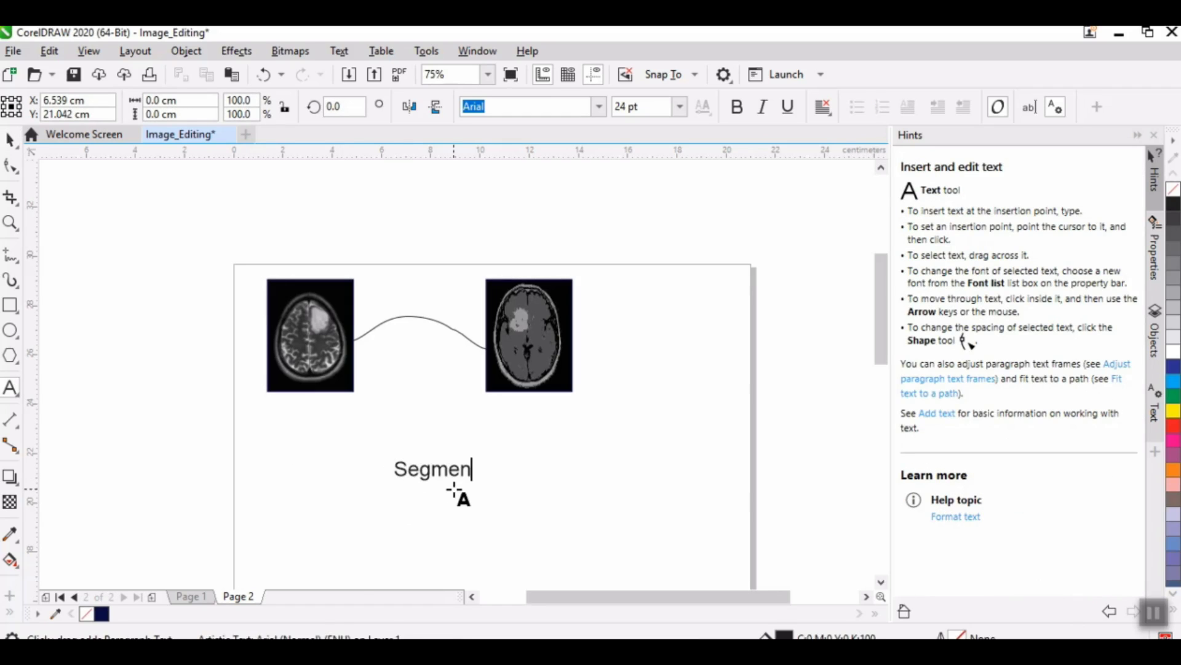
{"action": "type", "text": "tation"}
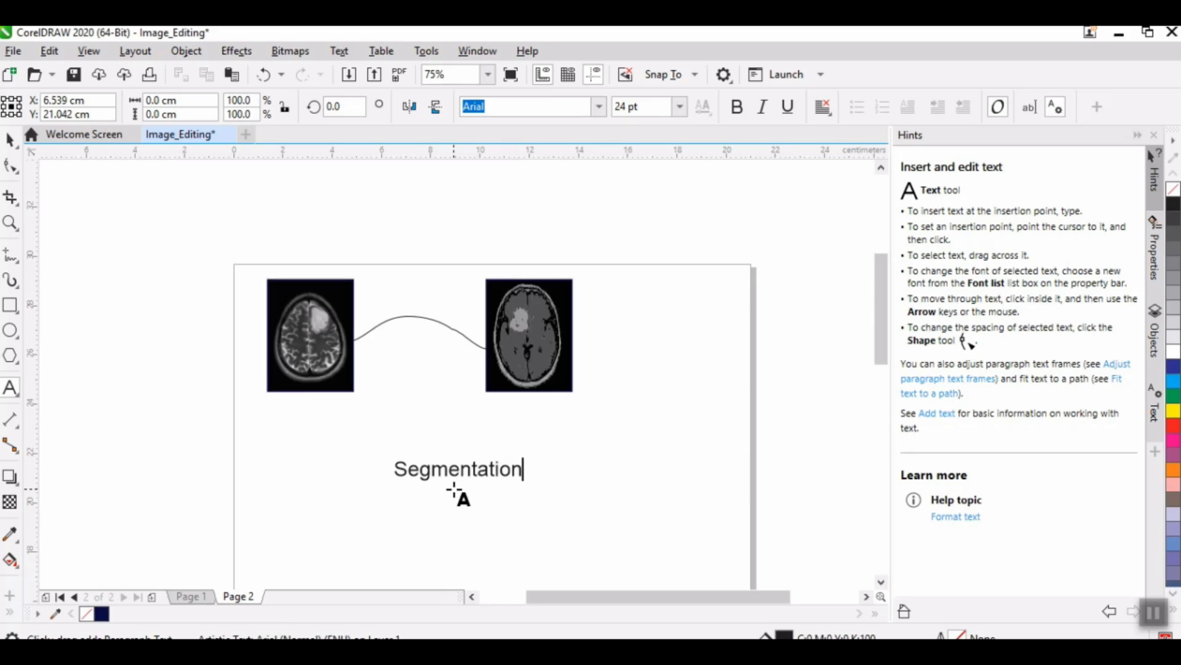
{"action": "left_click", "coordinate": [12, 141]}
Step: Set the "Segmentation" text to 12 pt in the Britannic Bold font
{"action": "left_click", "coordinate": [680, 108]}
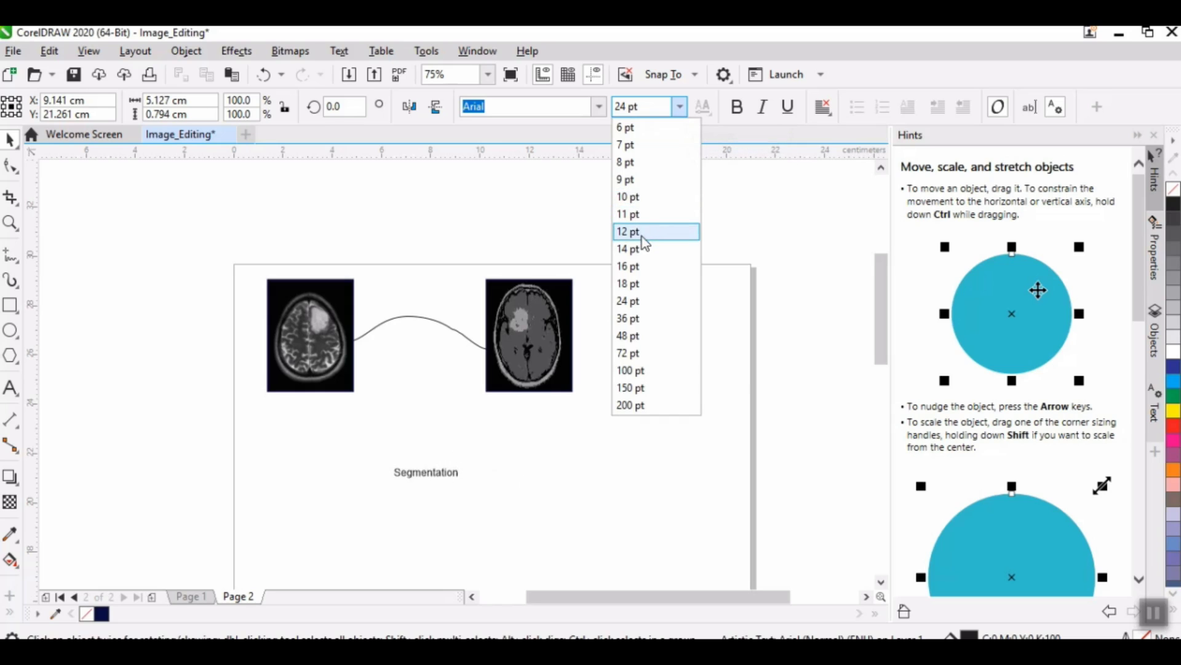
{"action": "left_click", "coordinate": [641, 232]}
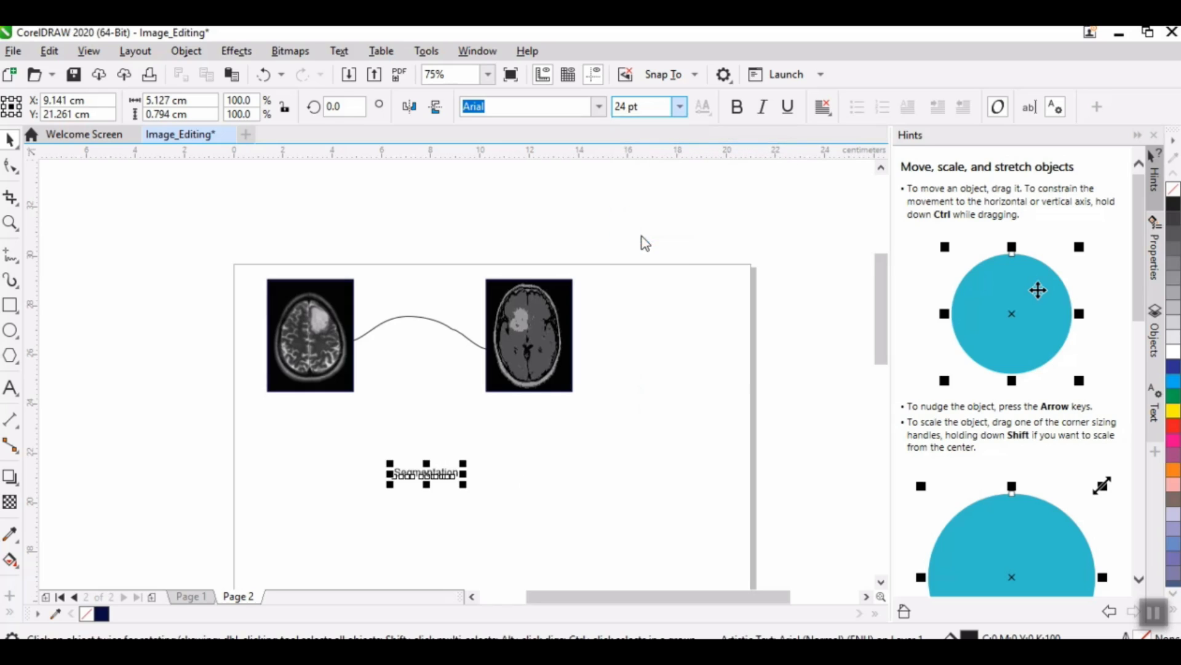
{"action": "left_click", "coordinate": [602, 106]}
{"action": "left_click", "coordinate": [602, 106]}
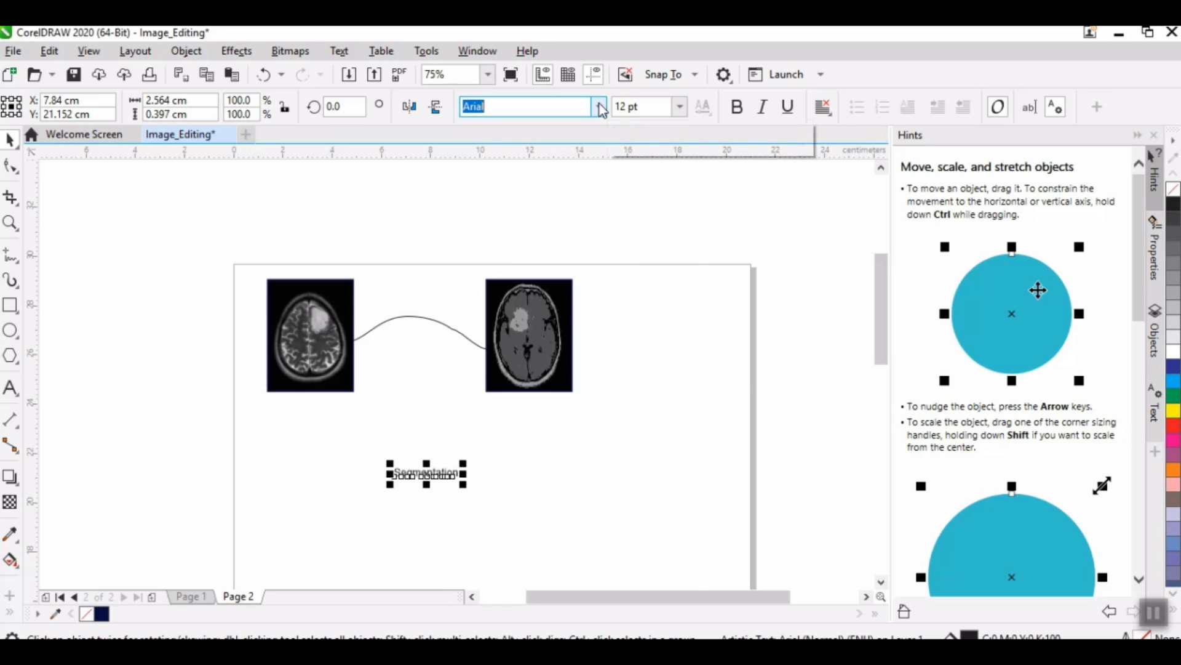
{"action": "left_click", "coordinate": [602, 107]}
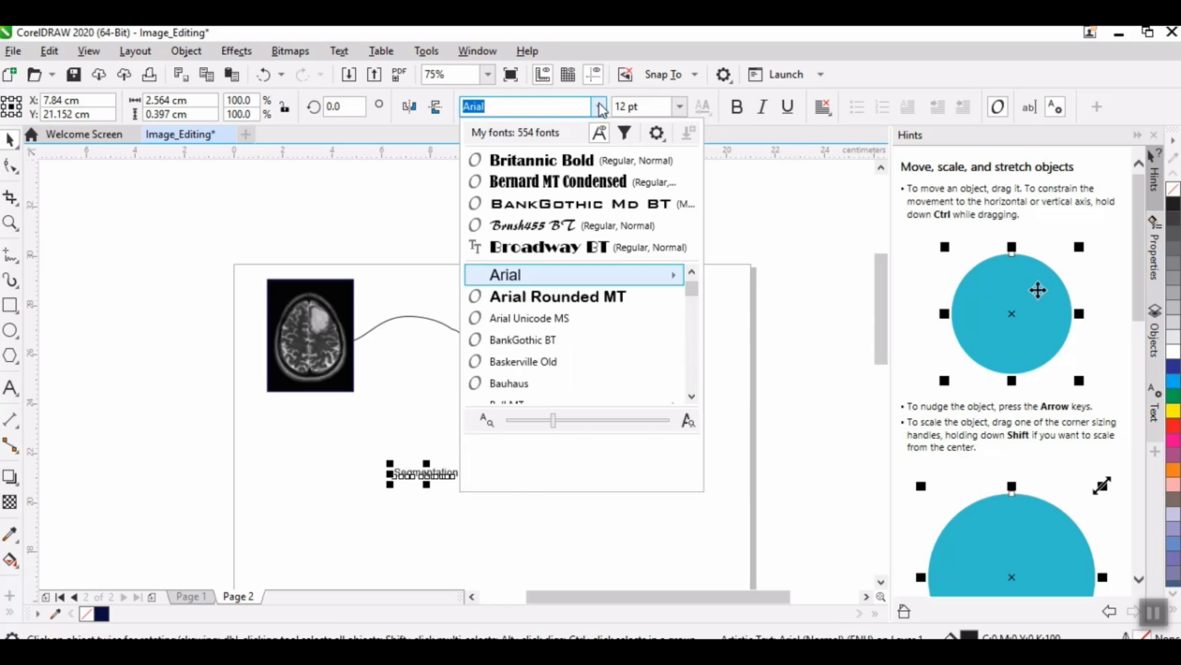
{"action": "left_click", "coordinate": [552, 162]}
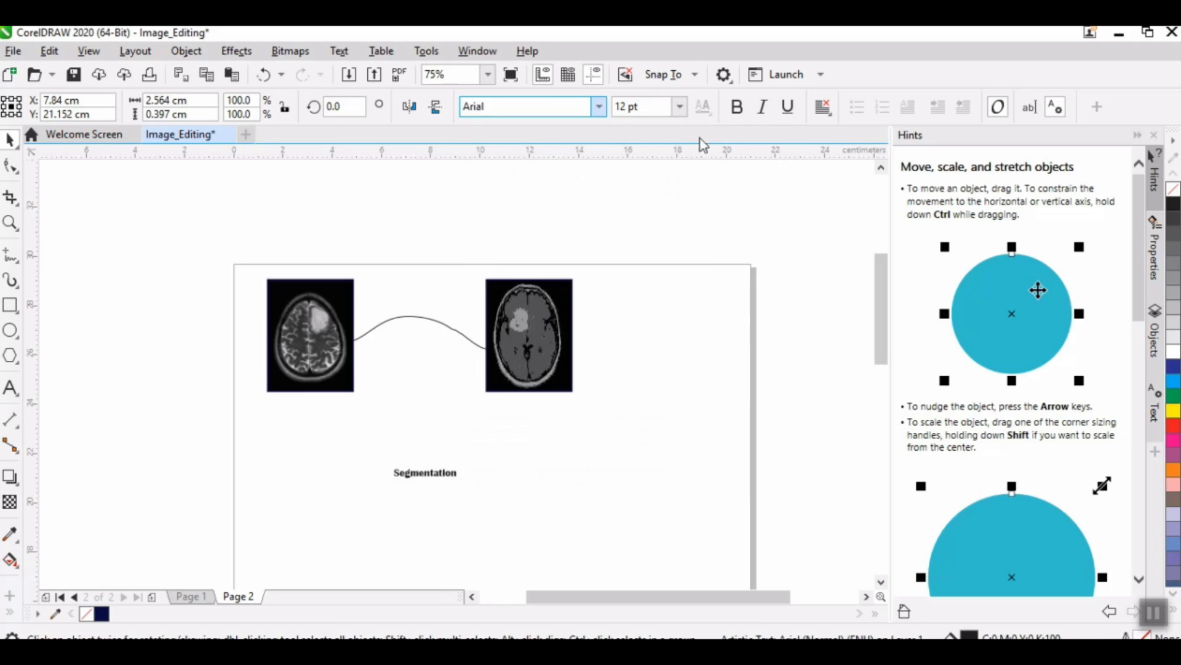
Step: Fill the "Segmentation" text with blue and scale it up to about 4.3 cm wide
{"action": "left_click", "coordinate": [1170, 369]}
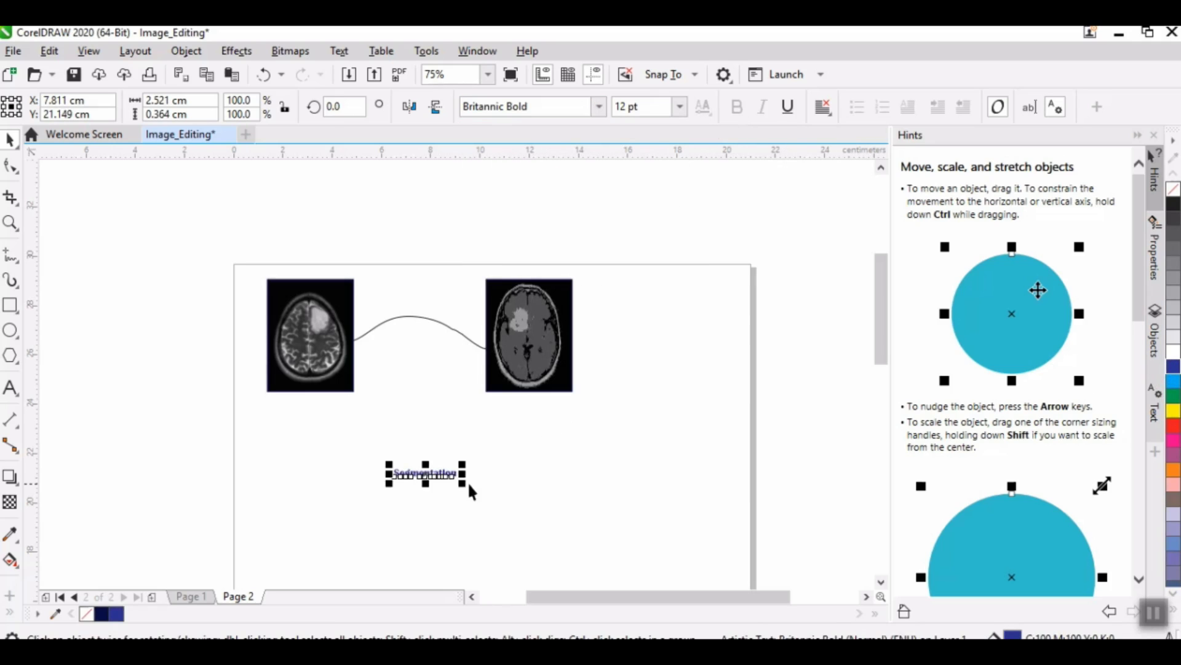
{"action": "left_click_drag", "start_coordinate": [460, 484], "coordinate": [503, 492]}
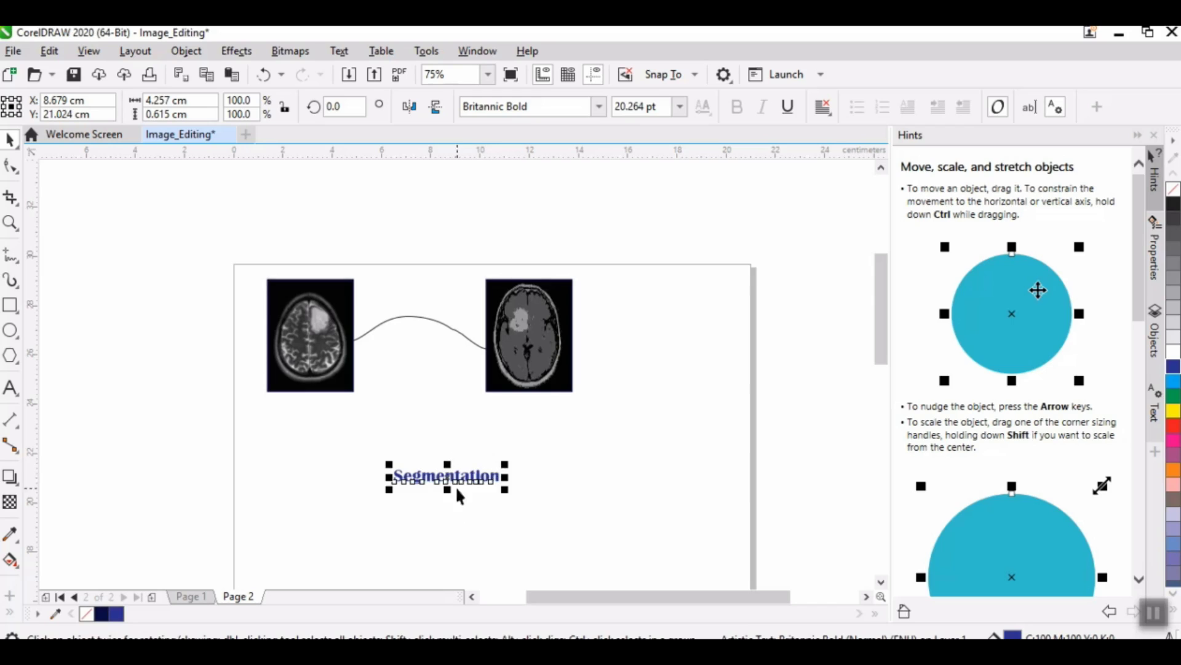
Step: Fit the "Segmentation" text to the connecting curve with an offset of about 0.85 cm along the path
{"action": "left_click", "coordinate": [337, 52]}
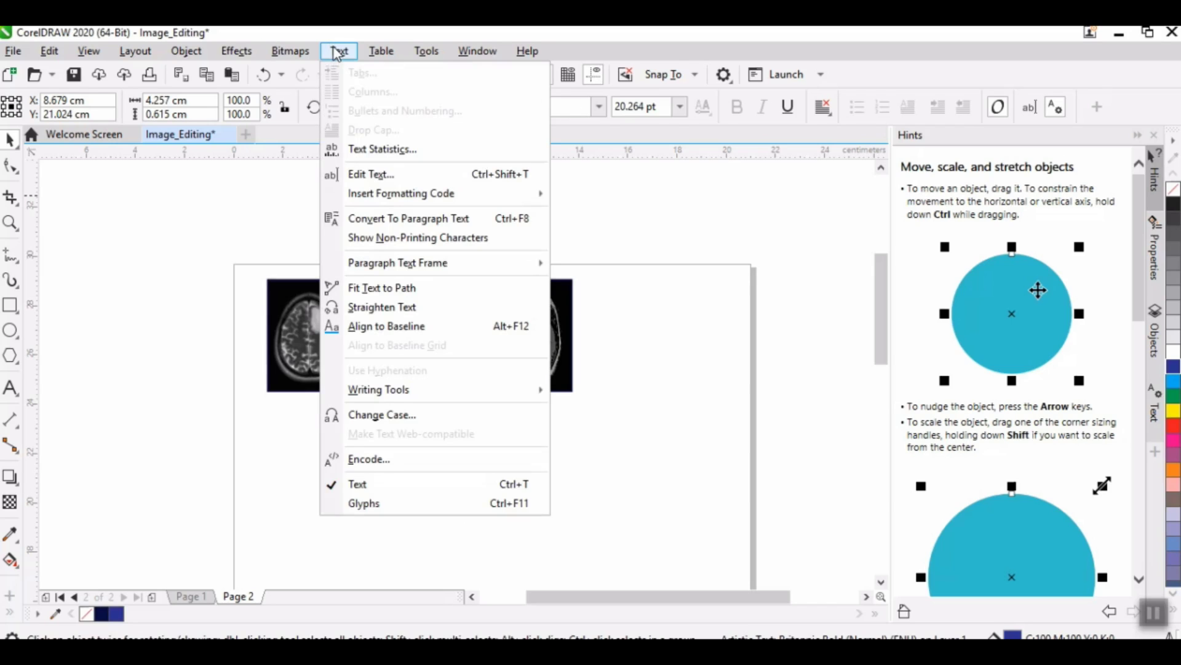
{"action": "left_click", "coordinate": [360, 289]}
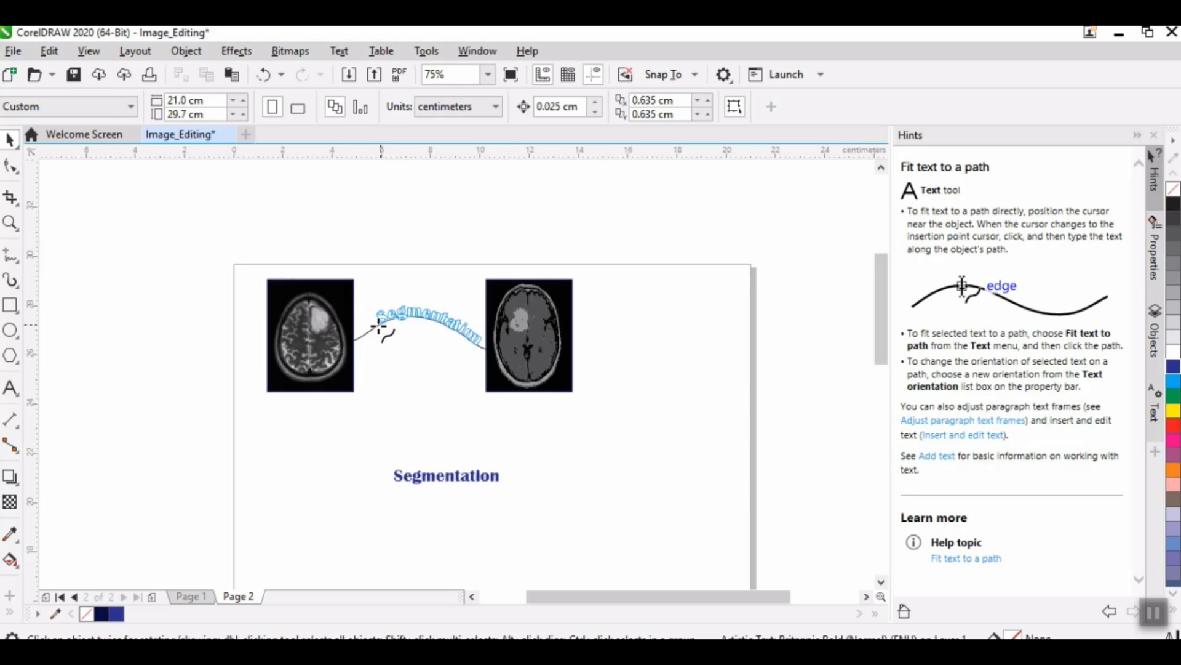
{"action": "left_click", "coordinate": [375, 324]}
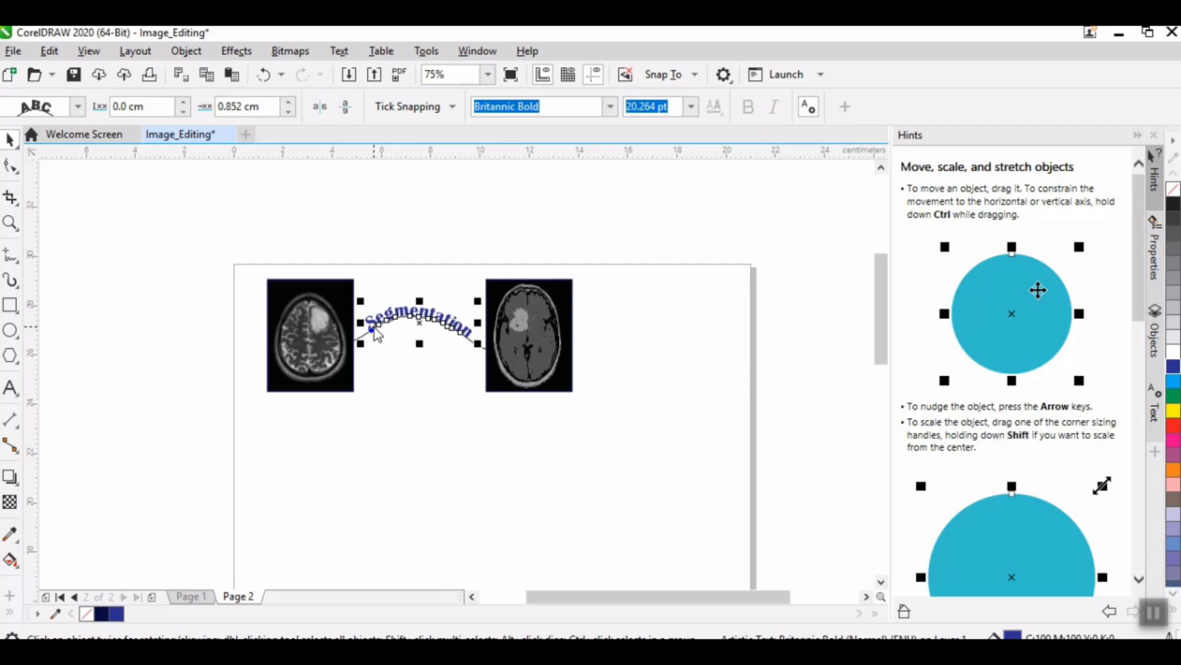
{"action": "left_click", "coordinate": [403, 450]}
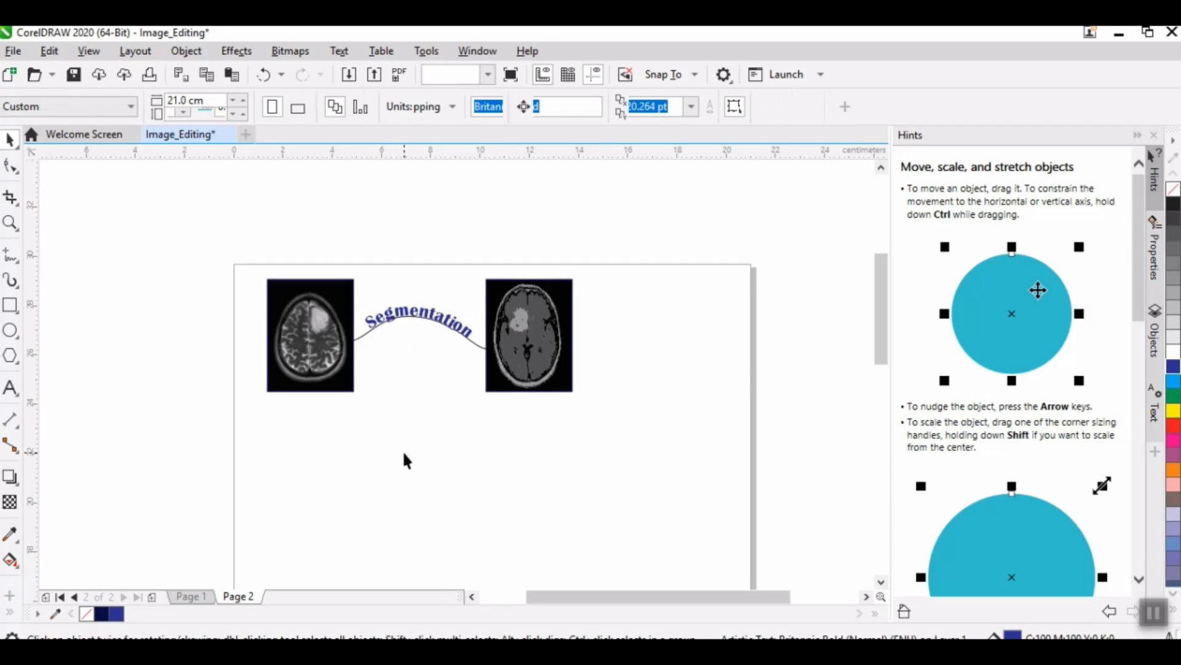
Step: Set the distance of the "Segmentation" text from the curve to 0.1 cm
{"action": "left_click", "coordinate": [404, 314]}
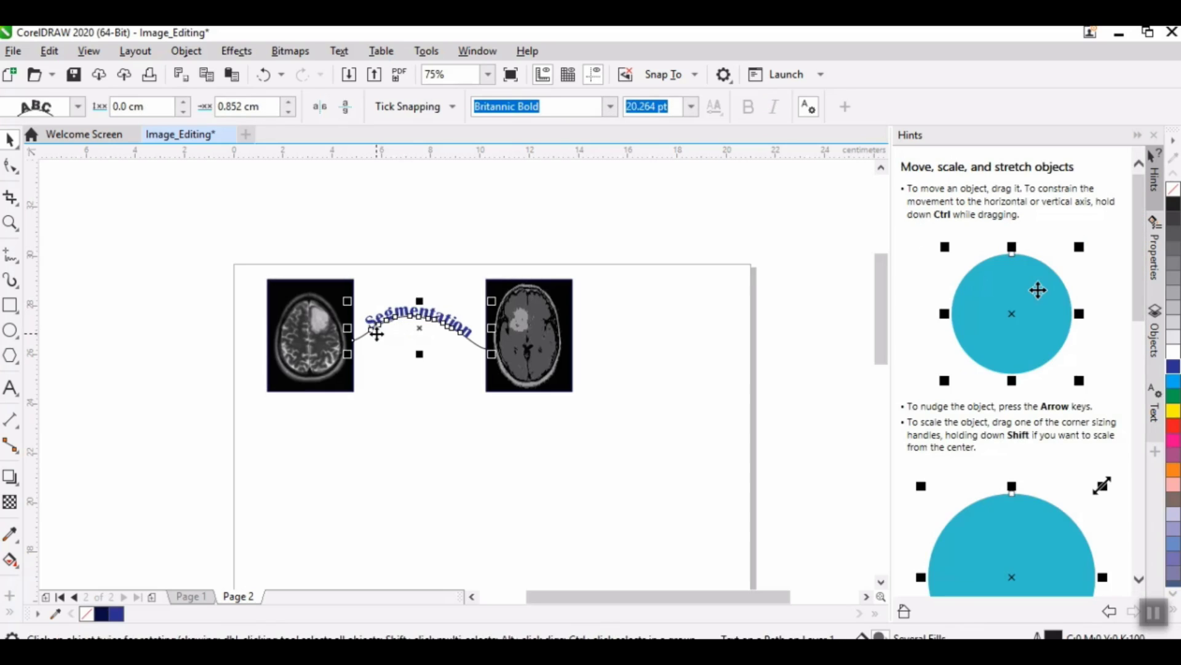
{"action": "left_click", "coordinate": [183, 111]}
{"action": "left_click", "coordinate": [183, 102]}
{"action": "left_click", "coordinate": [183, 102]}
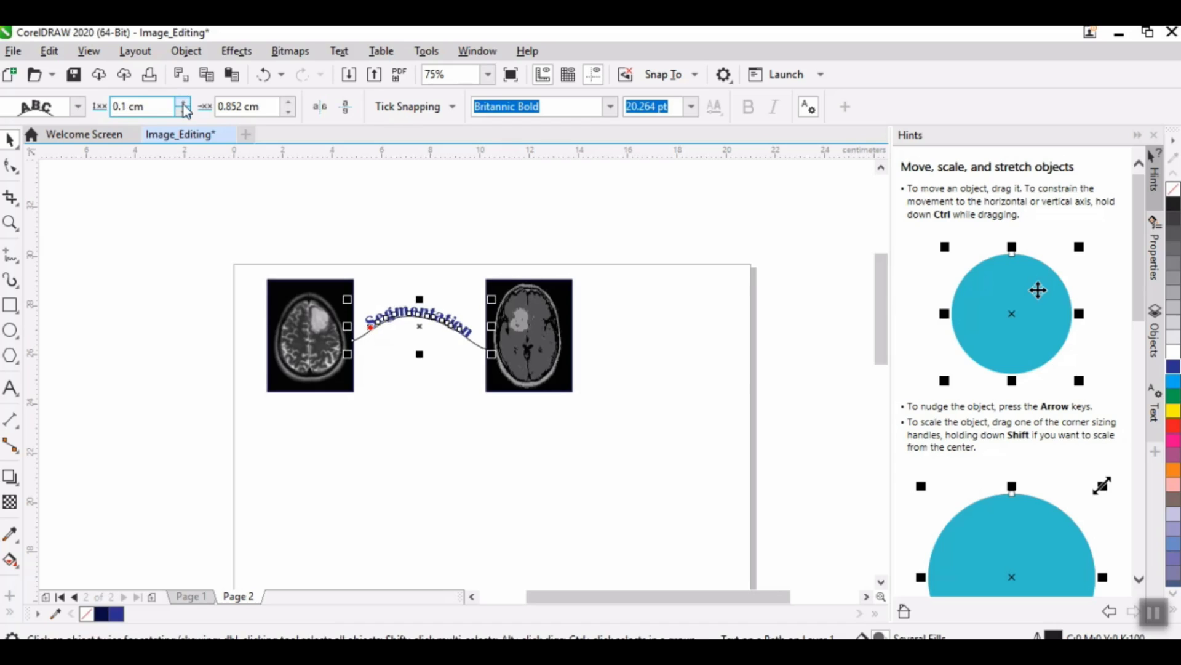
Step: Try shifting the "Segmentation" text along the curve and return its offset to 0.852 cm
{"action": "left_click", "coordinate": [291, 112]}
{"action": "left_click", "coordinate": [290, 112]}
{"action": "left_click", "coordinate": [290, 104]}
{"action": "left_click", "coordinate": [291, 105]}
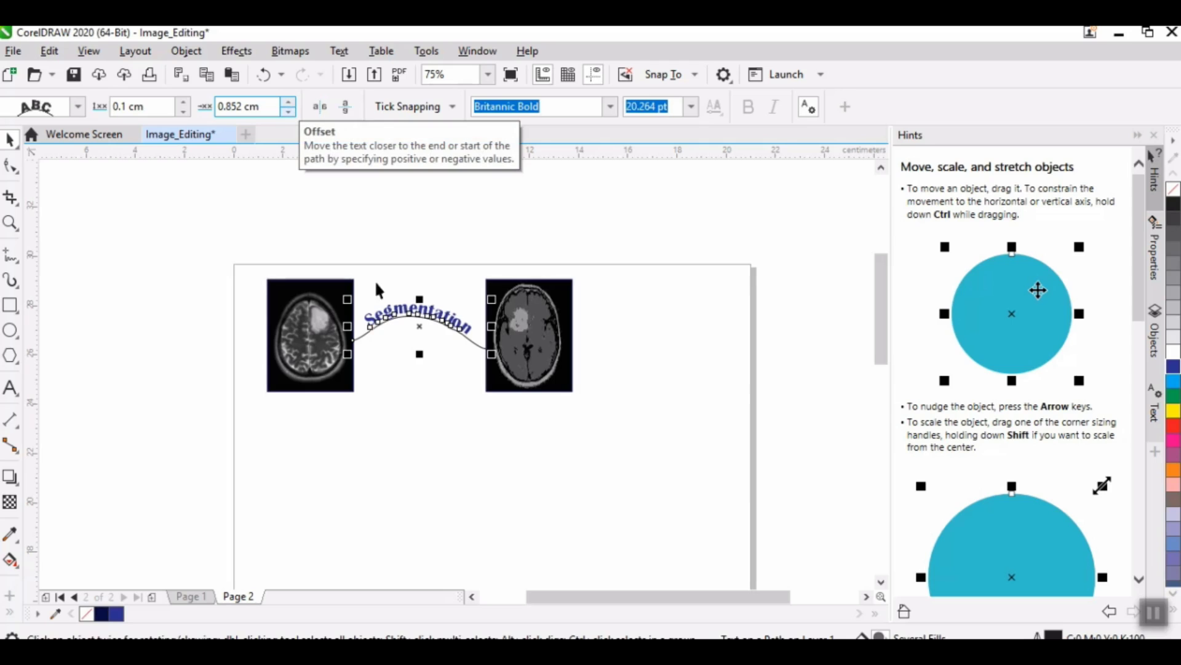
{"action": "left_click", "coordinate": [458, 443]}
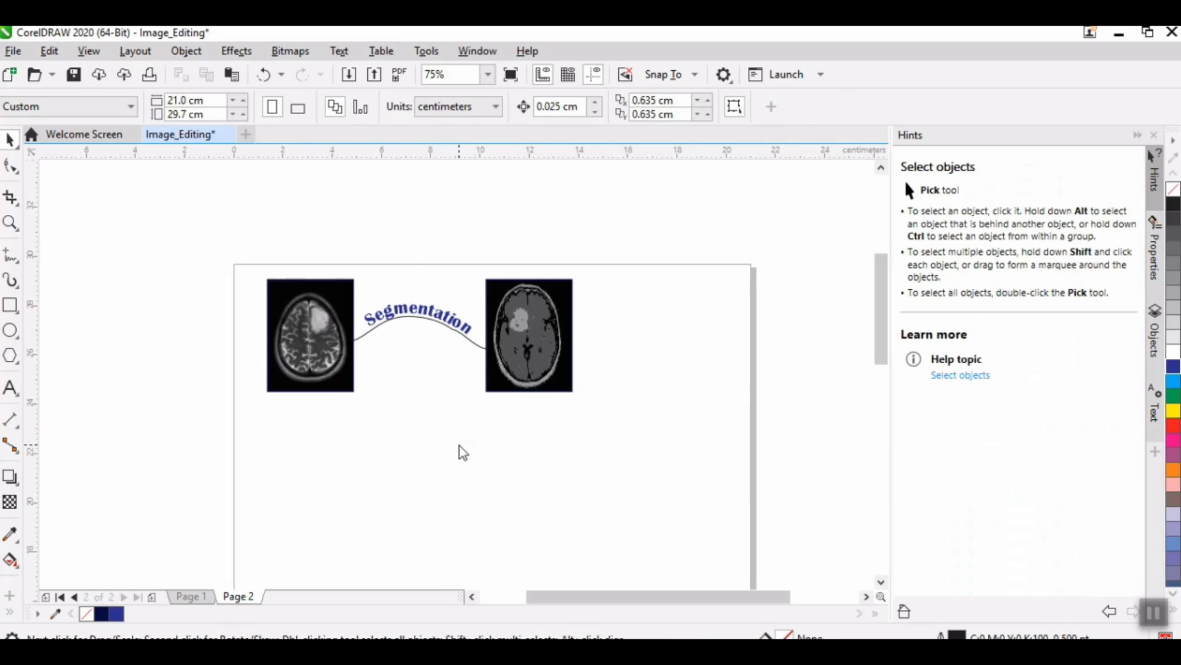
Step: Return to Page 1 and save the drawing as Image_Editing in CDR format in the Corel_April_2021 folder
{"action": "left_click", "coordinate": [191, 596]}
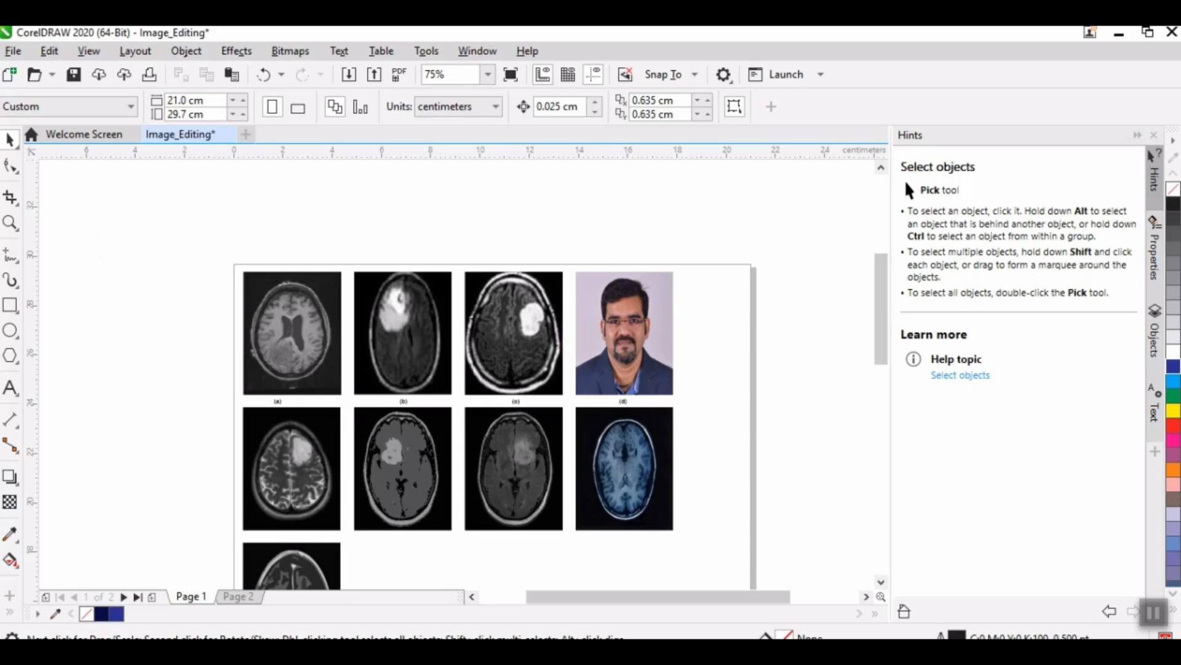
{"action": "left_click", "coordinate": [15, 51]}
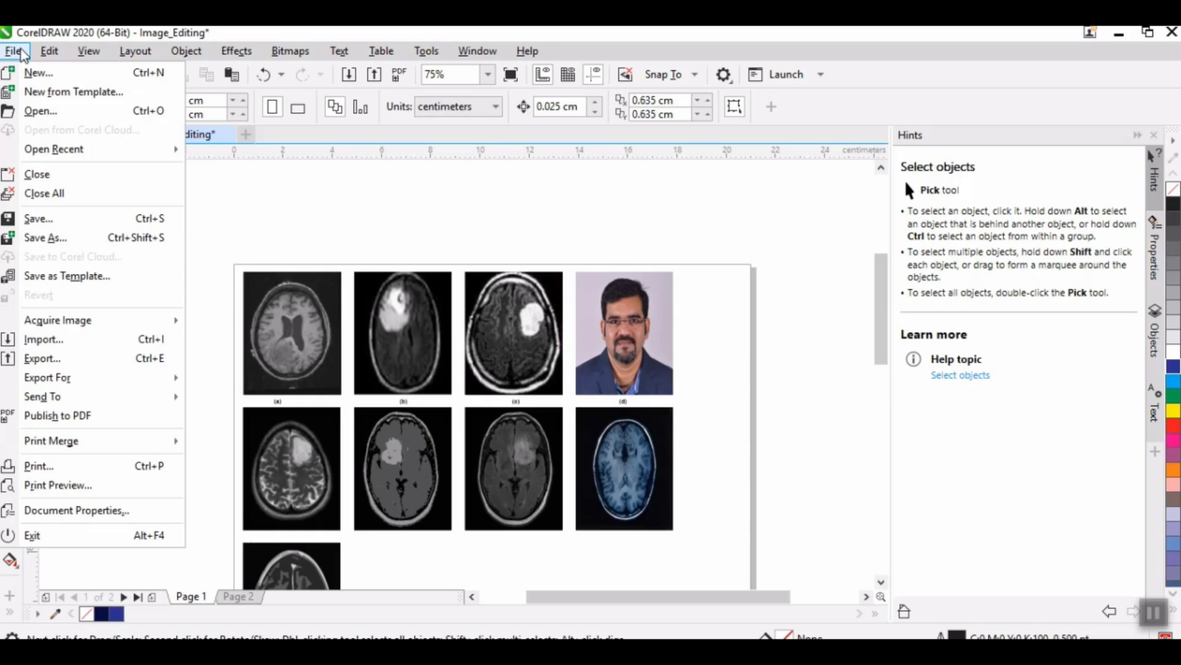
{"action": "left_click", "coordinate": [57, 221]}
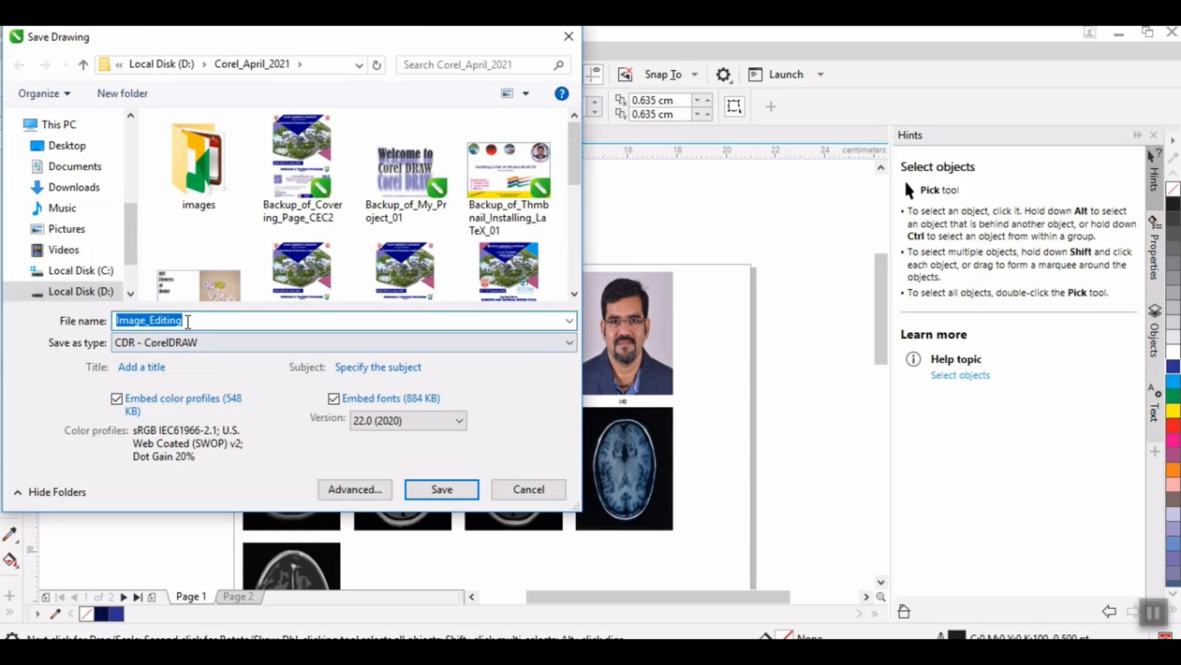
{"action": "left_click", "coordinate": [455, 490]}
{"action": "left_click", "coordinate": [15, 51]}
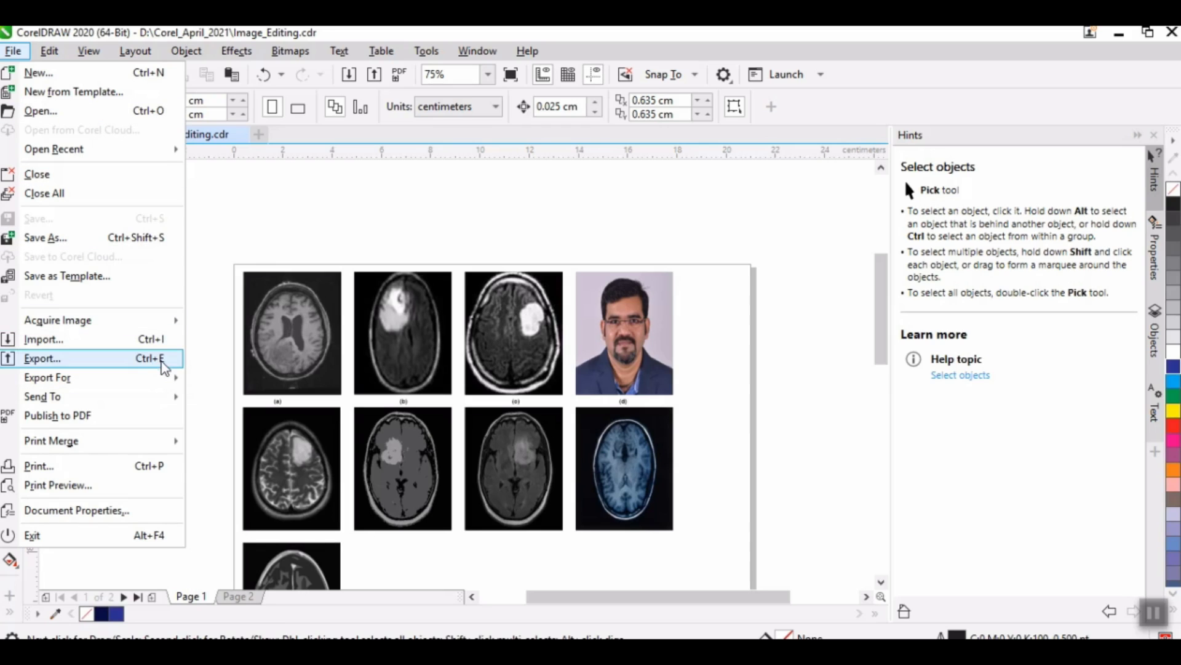
{"action": "left_click", "coordinate": [810, 410]}
{"action": "scroll", "coordinate": [559, 374], "scroll_direction": "down", "scroll_amount": 1}
{"action": "scroll", "coordinate": [559, 373], "scroll_direction": "up", "scroll_amount": 1}
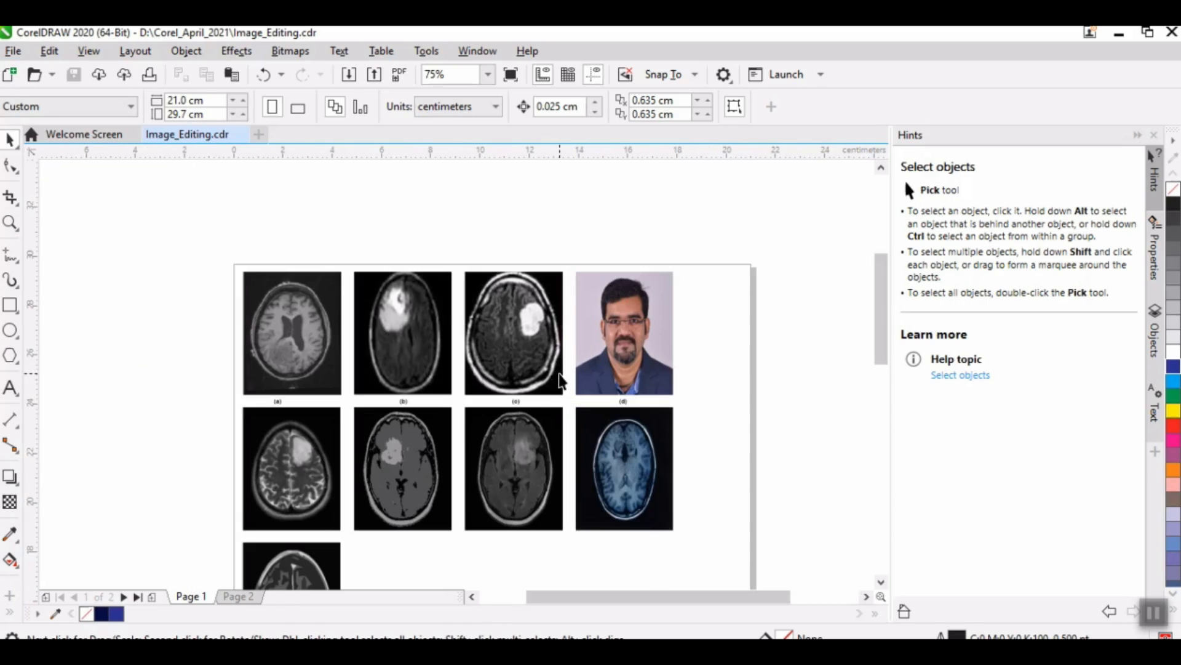
{"action": "key", "text": "ctrl+e"}
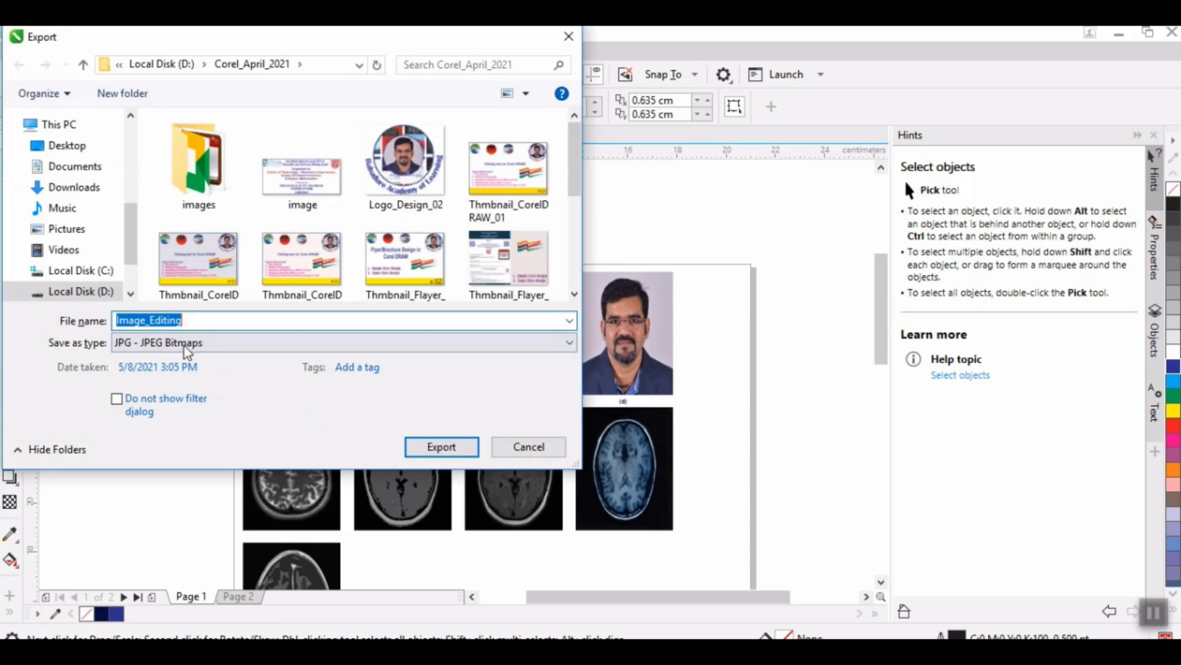
{"action": "left_click", "coordinate": [158, 346]}
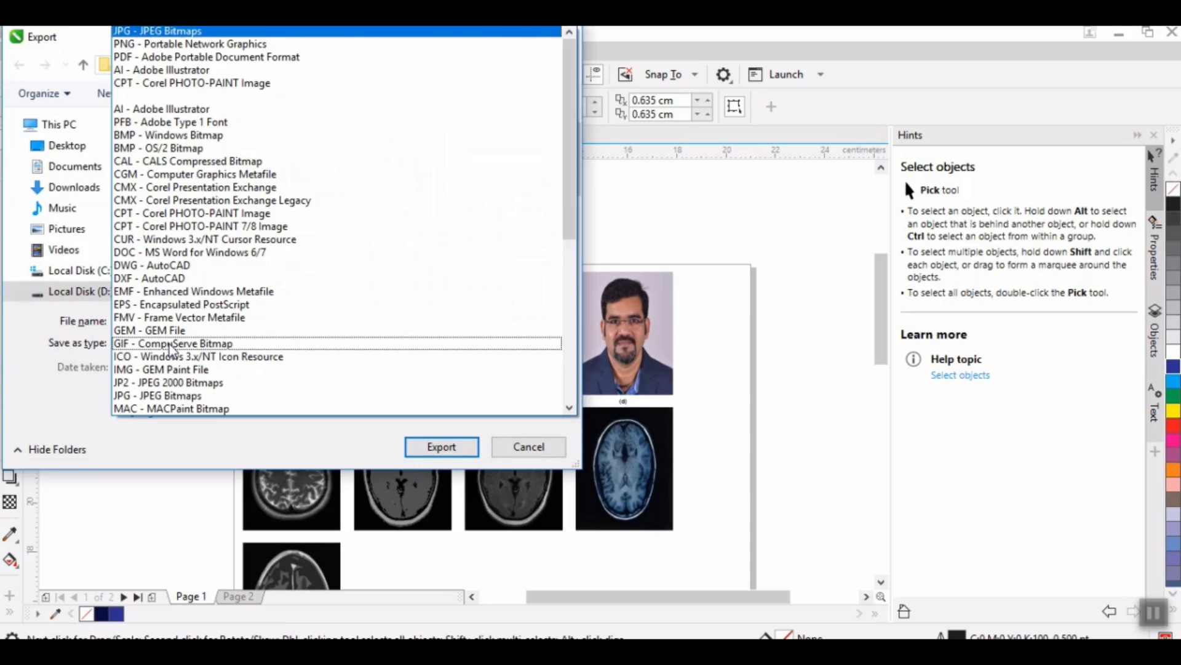
{"action": "left_click", "coordinate": [150, 57]}
{"action": "left_click", "coordinate": [429, 470]}
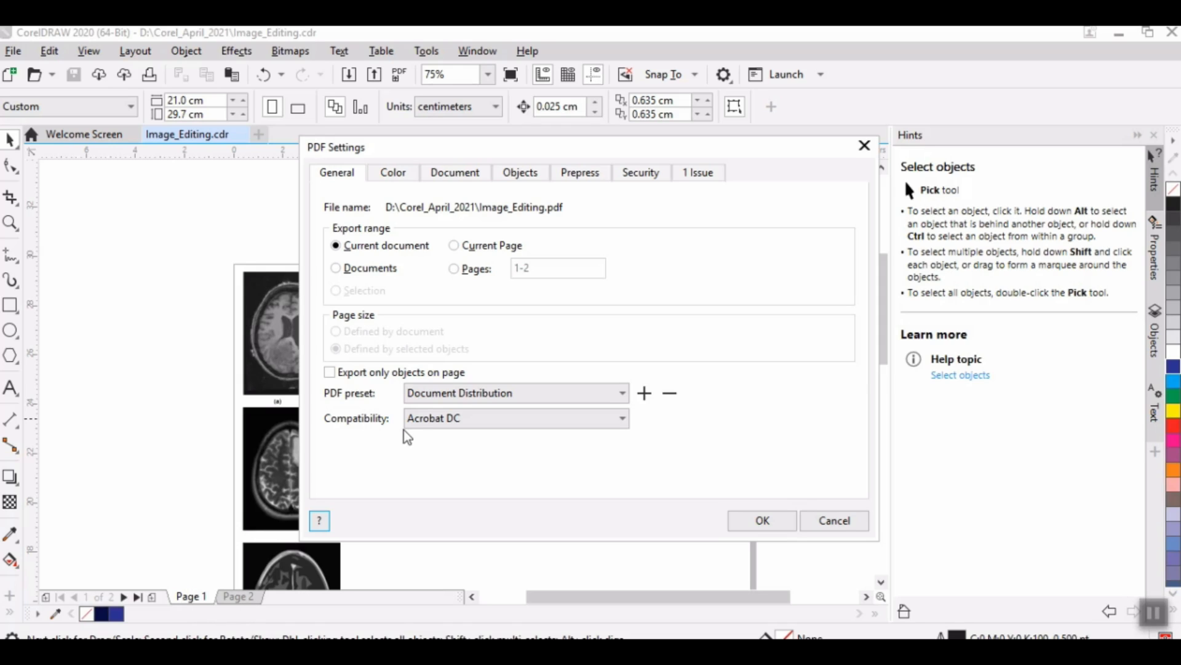
{"action": "left_click", "coordinate": [454, 245]}
{"action": "left_click", "coordinate": [454, 271]}
{"action": "left_click_drag", "start_coordinate": [520, 269], "coordinate": [498, 269]}
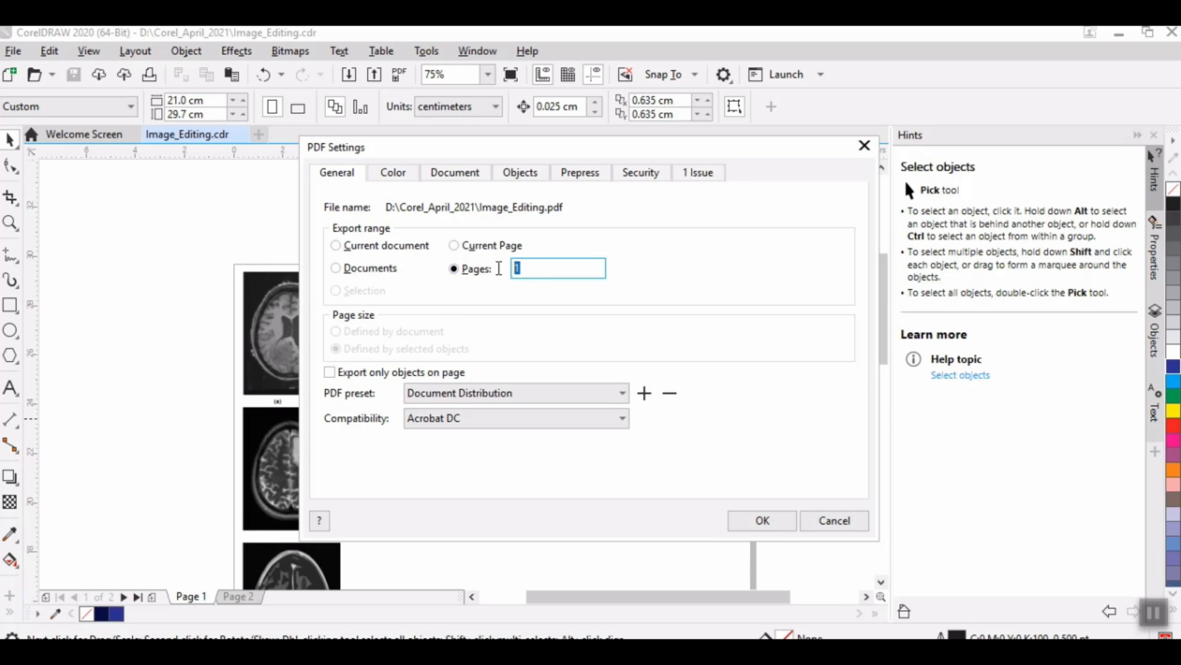
{"action": "type", "text": "2"}
{"action": "left_click", "coordinate": [848, 519]}
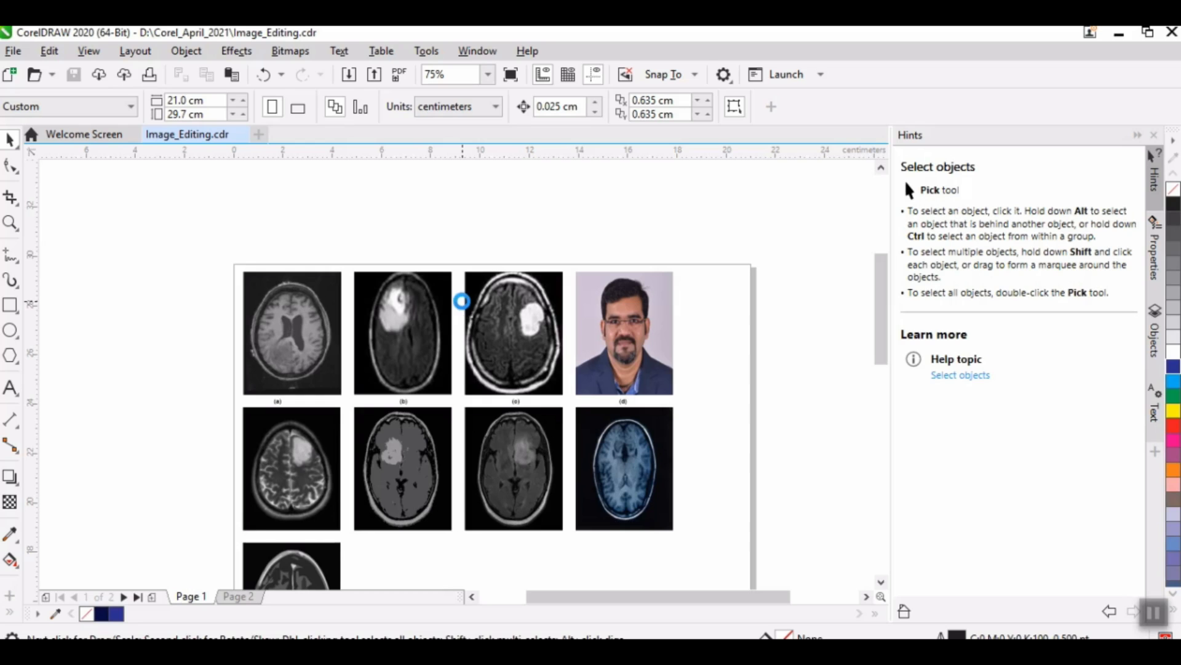
Step: Export Page 1 as Image_Editing in PNG format using the RGB Color (24-bit) mode
{"action": "key", "text": "ctrl+e"}
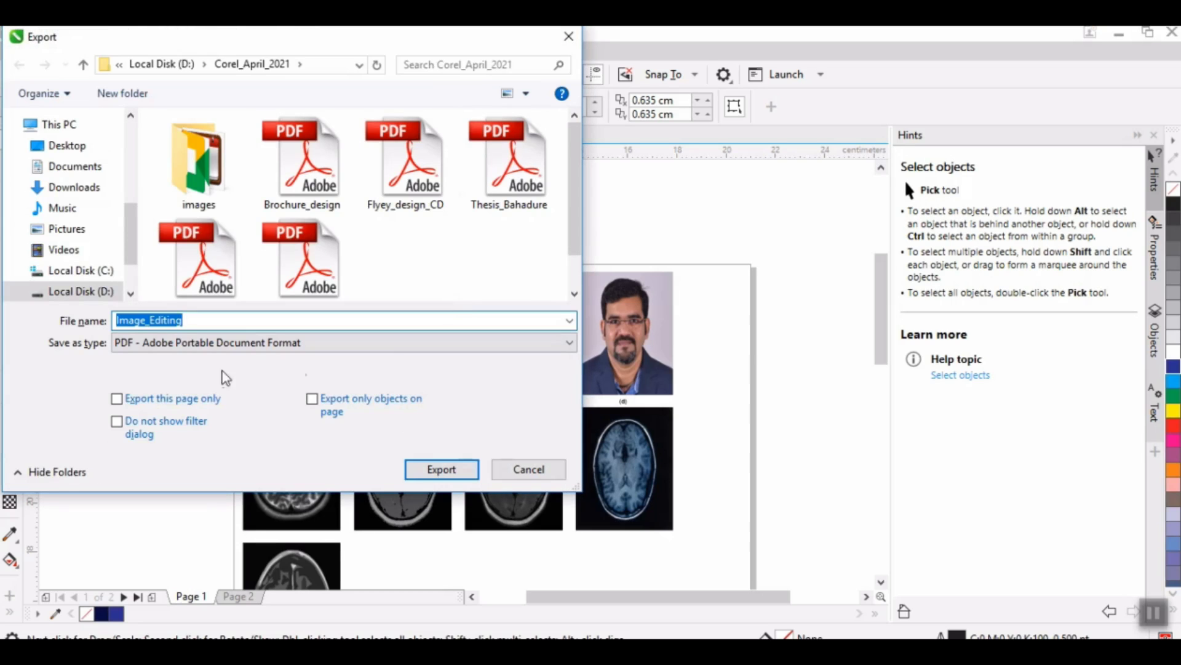
{"action": "left_click", "coordinate": [235, 342]}
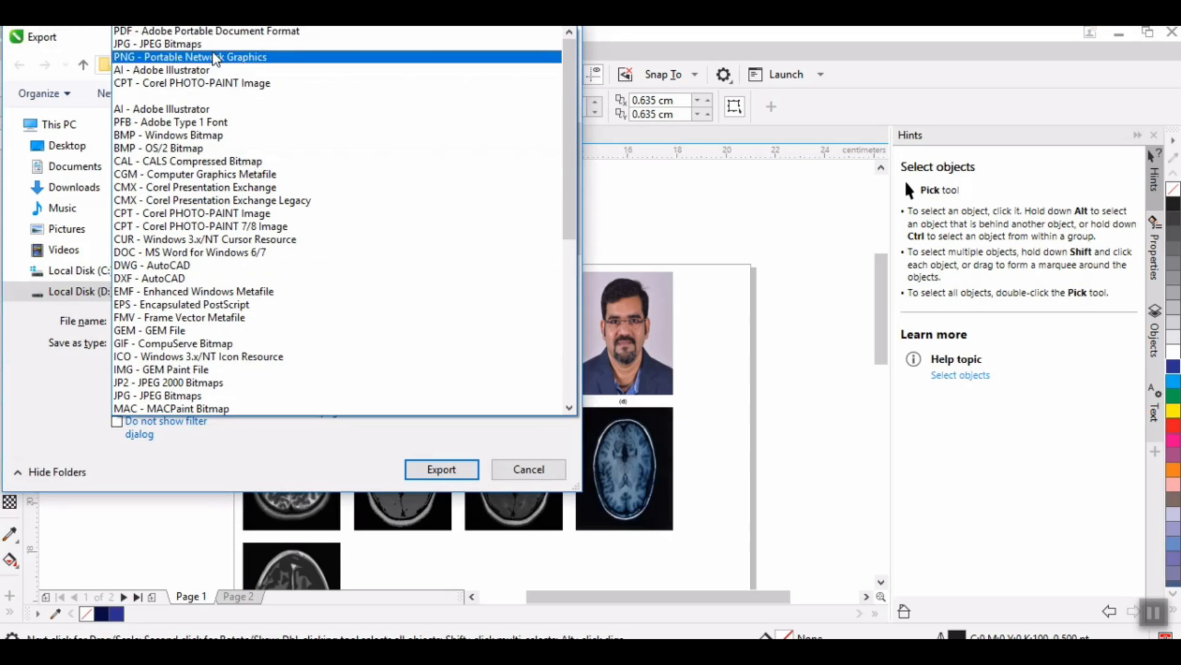
{"action": "left_click", "coordinate": [189, 57]}
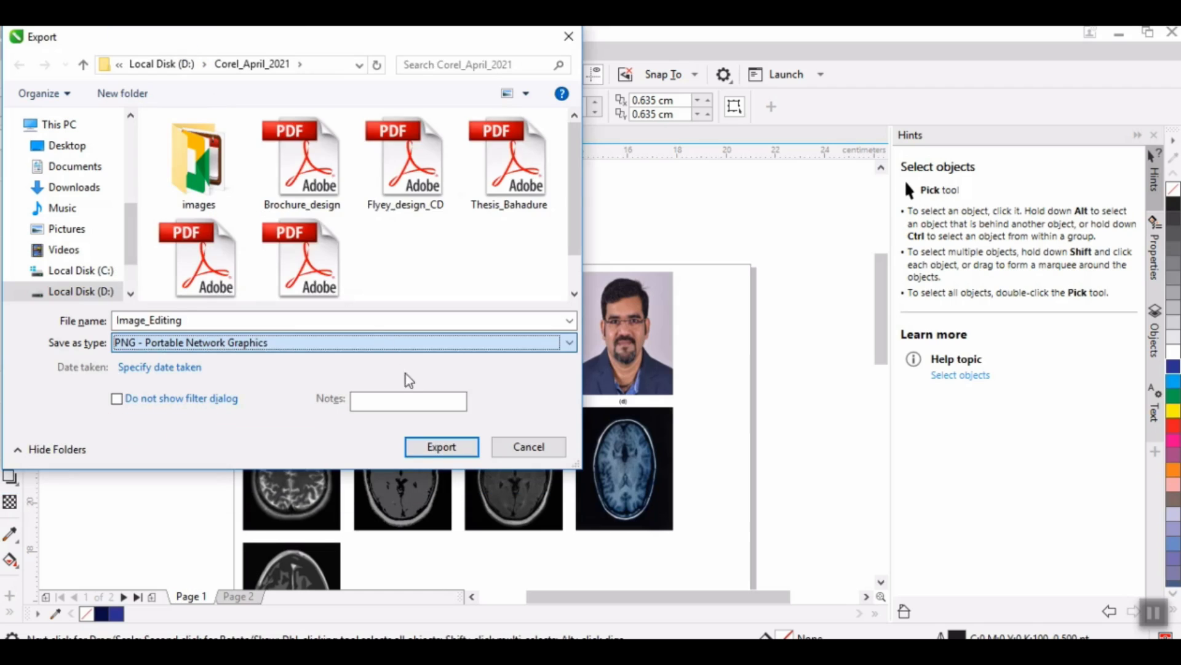
{"action": "left_click", "coordinate": [429, 449]}
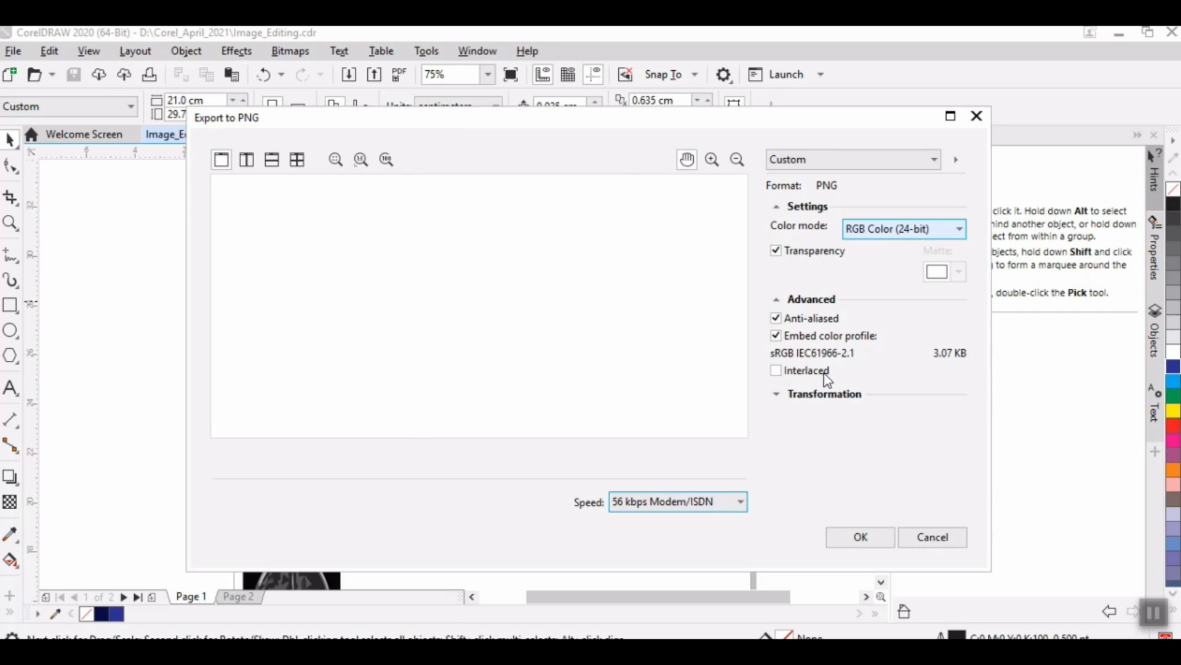
{"action": "left_click", "coordinate": [952, 237]}
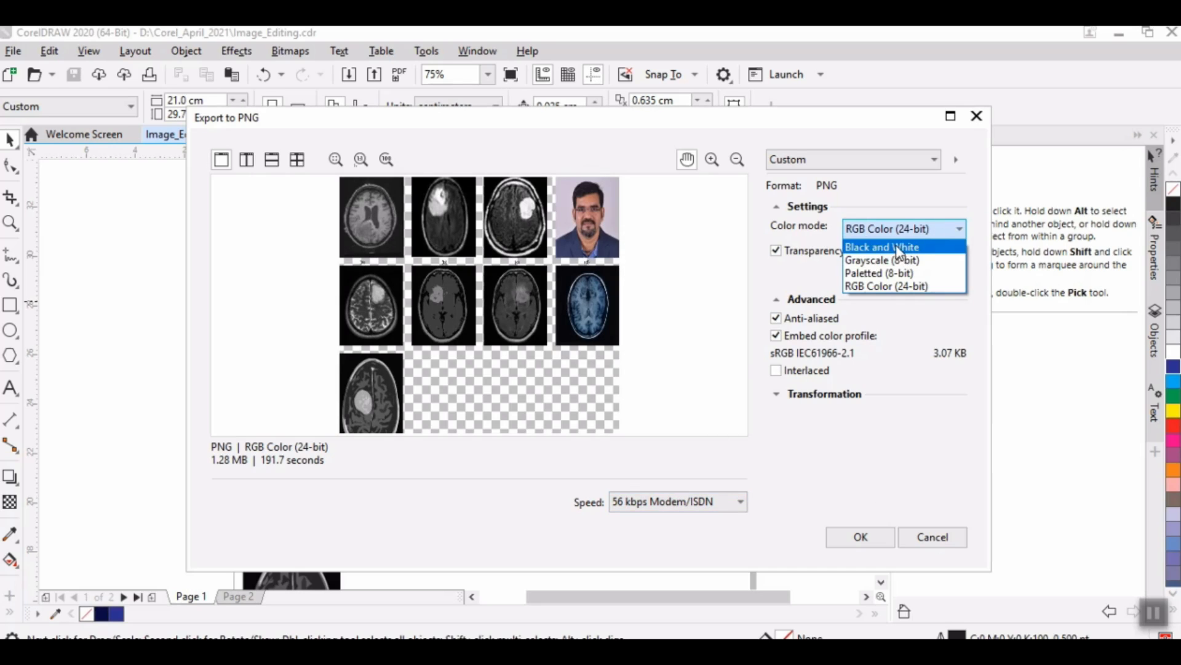
{"action": "left_click", "coordinate": [877, 287]}
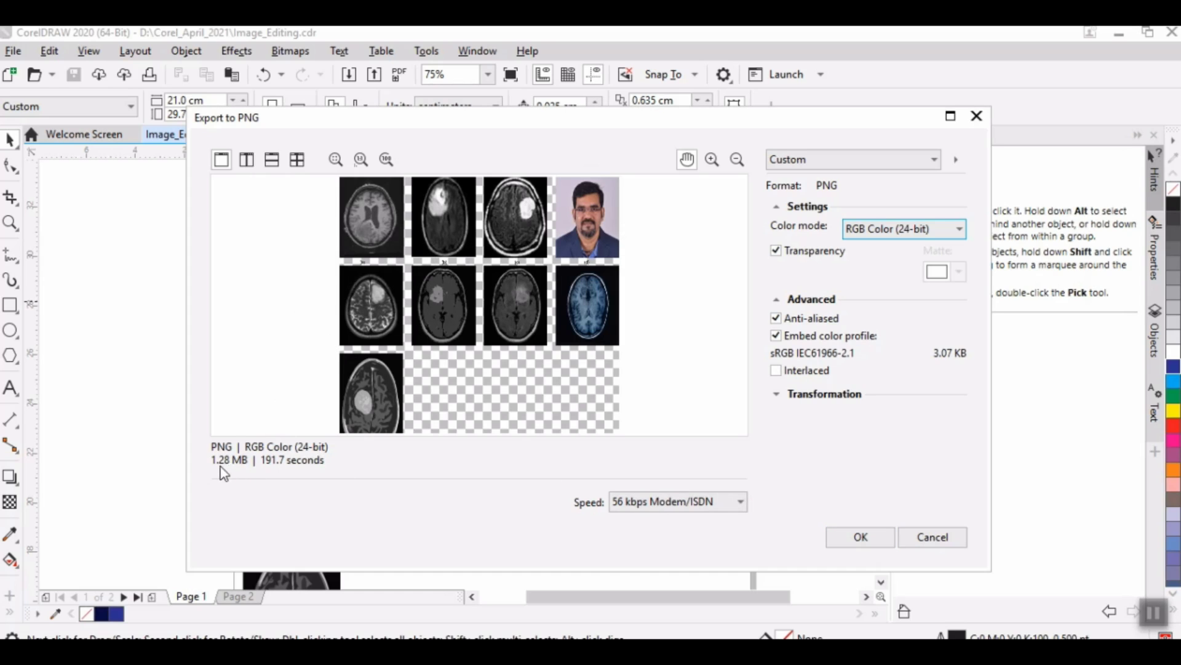
{"action": "left_click", "coordinate": [848, 541]}
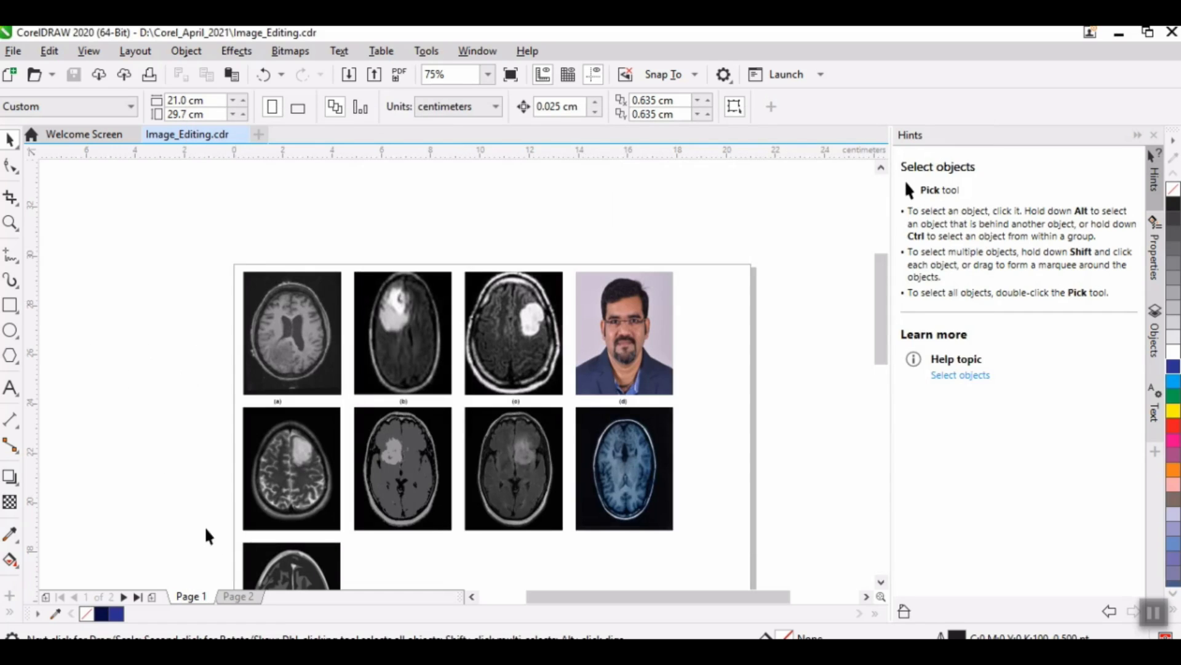
Step: Switch to Page 2 and start exporting it as Image_Editing_02 in JPG - JPEG Bitmaps format
{"action": "left_click", "coordinate": [245, 599]}
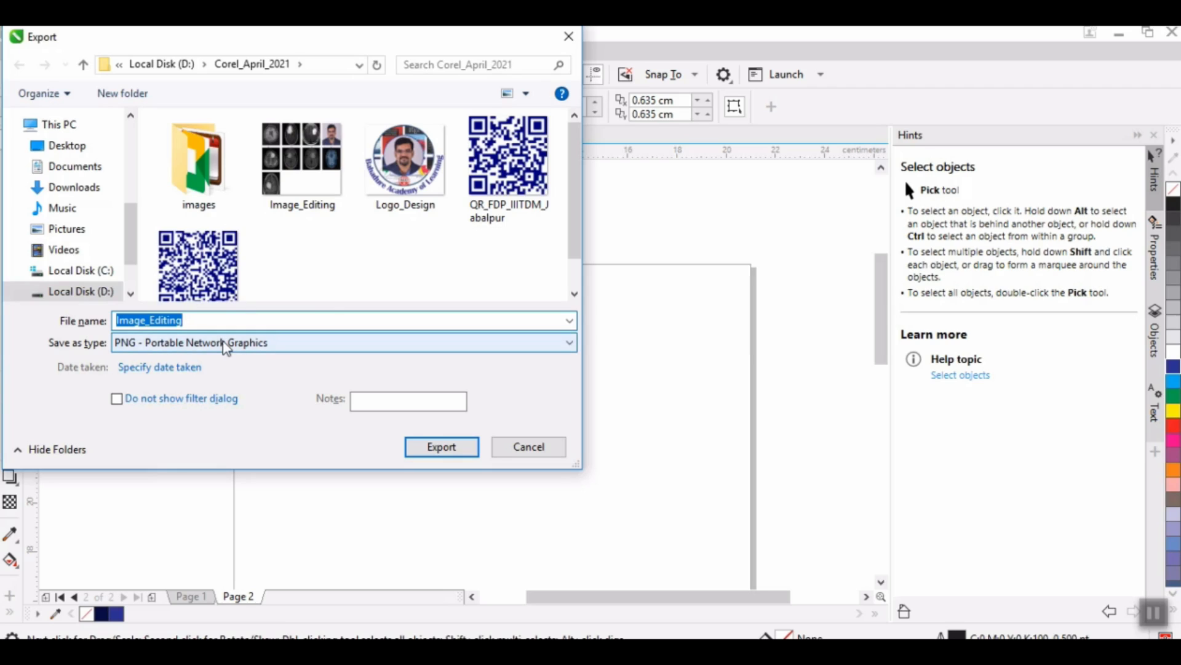
{"action": "left_click", "coordinate": [200, 324]}
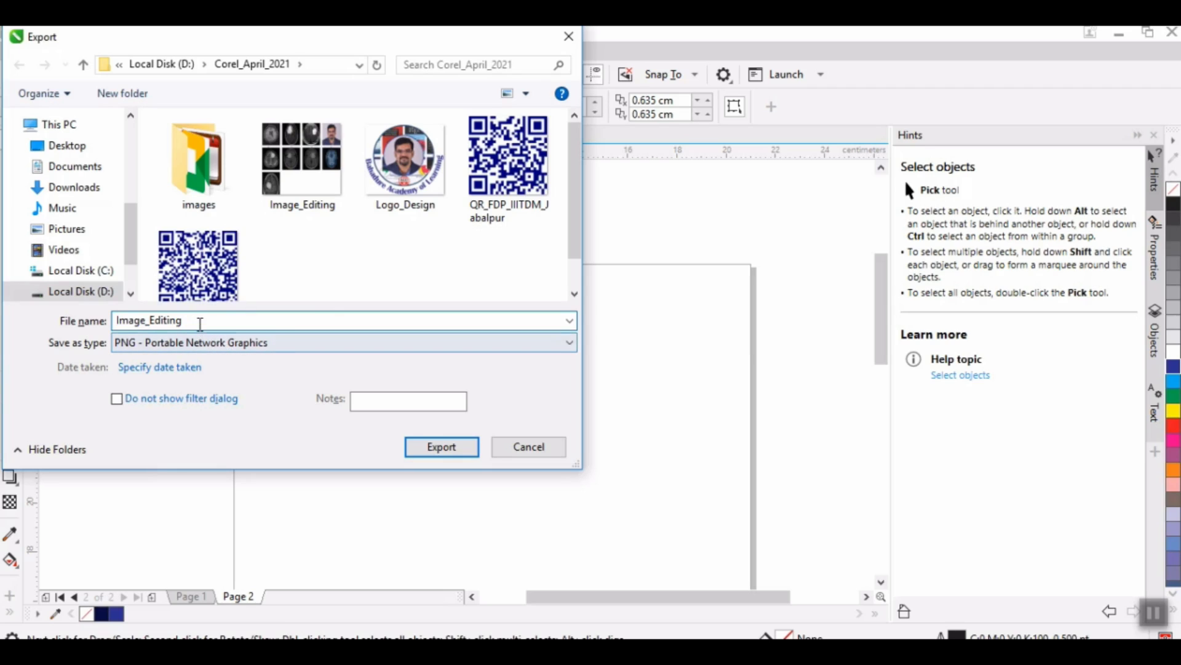
{"action": "type", "text": "_02"}
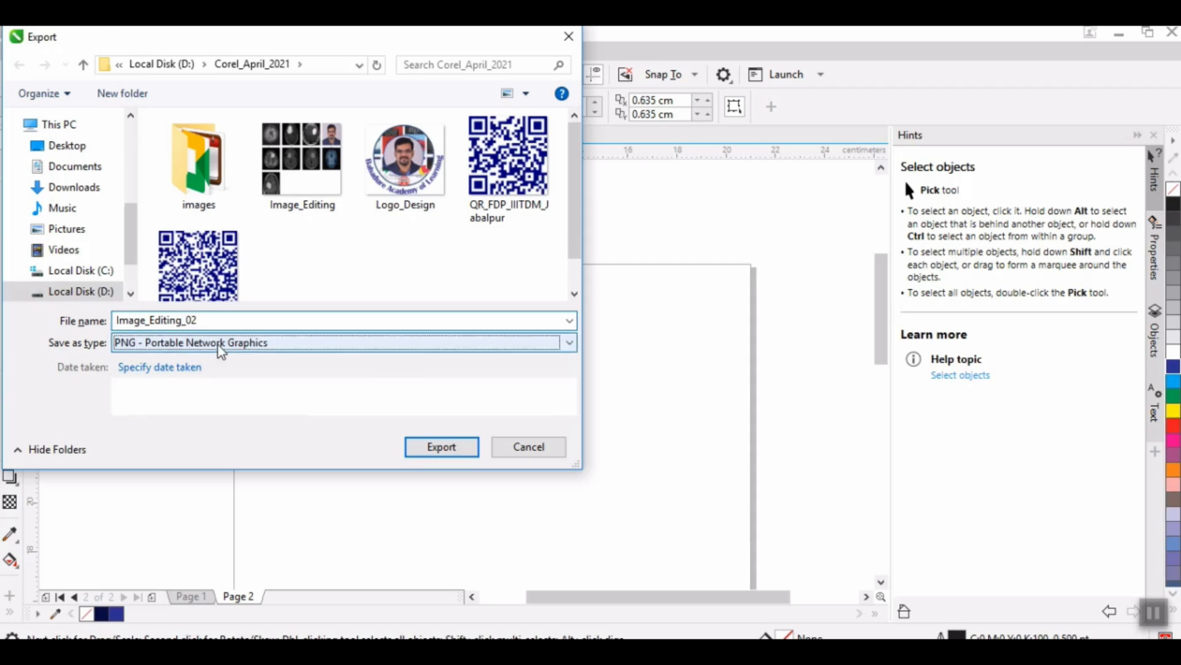
{"action": "left_click", "coordinate": [219, 343]}
{"action": "left_click", "coordinate": [173, 57]}
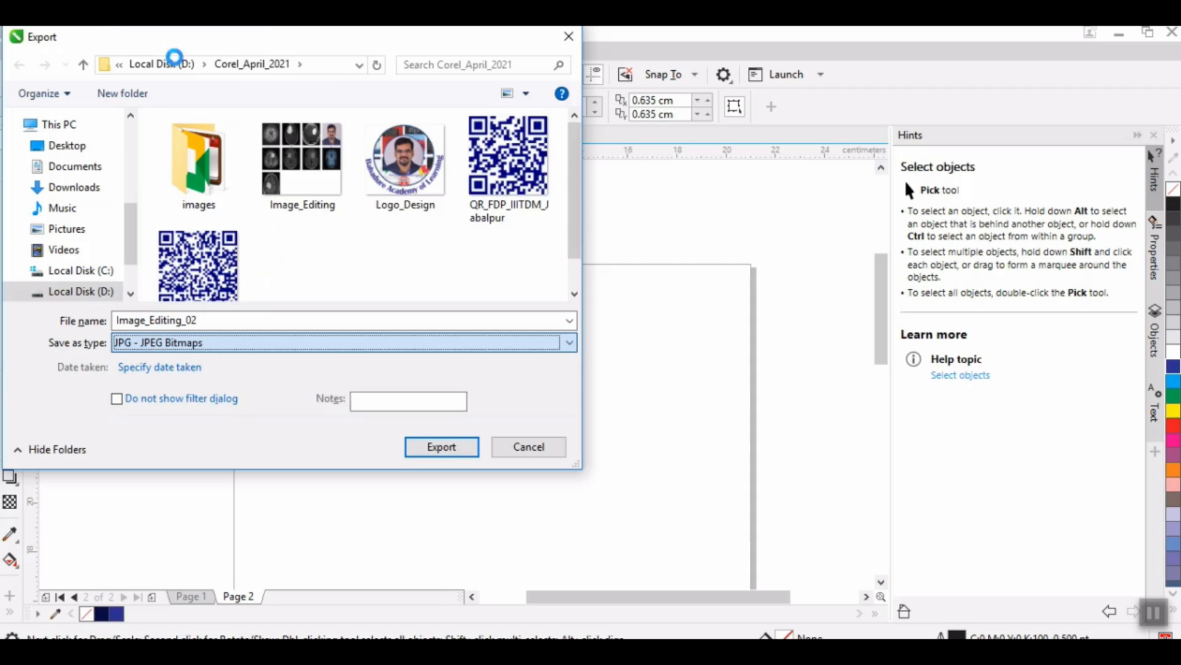
{"action": "left_click", "coordinate": [424, 451]}
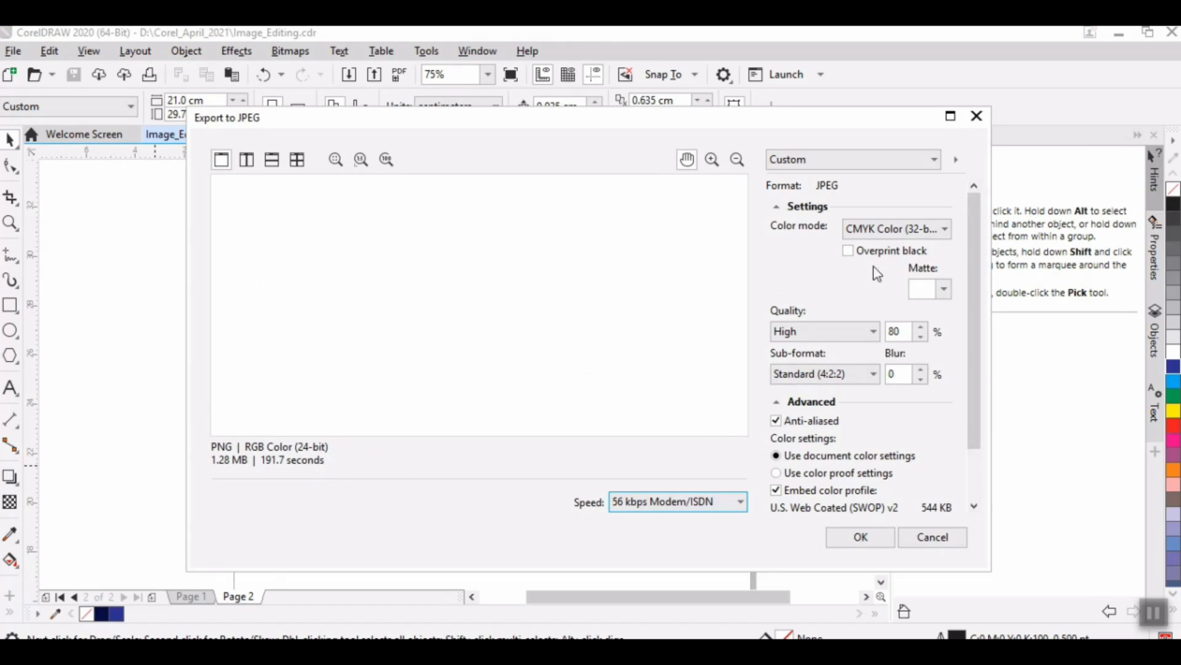
Step: Set the JPEG color mode to RGB Color (24-bit) with High quality and complete the export
{"action": "left_click", "coordinate": [899, 230]}
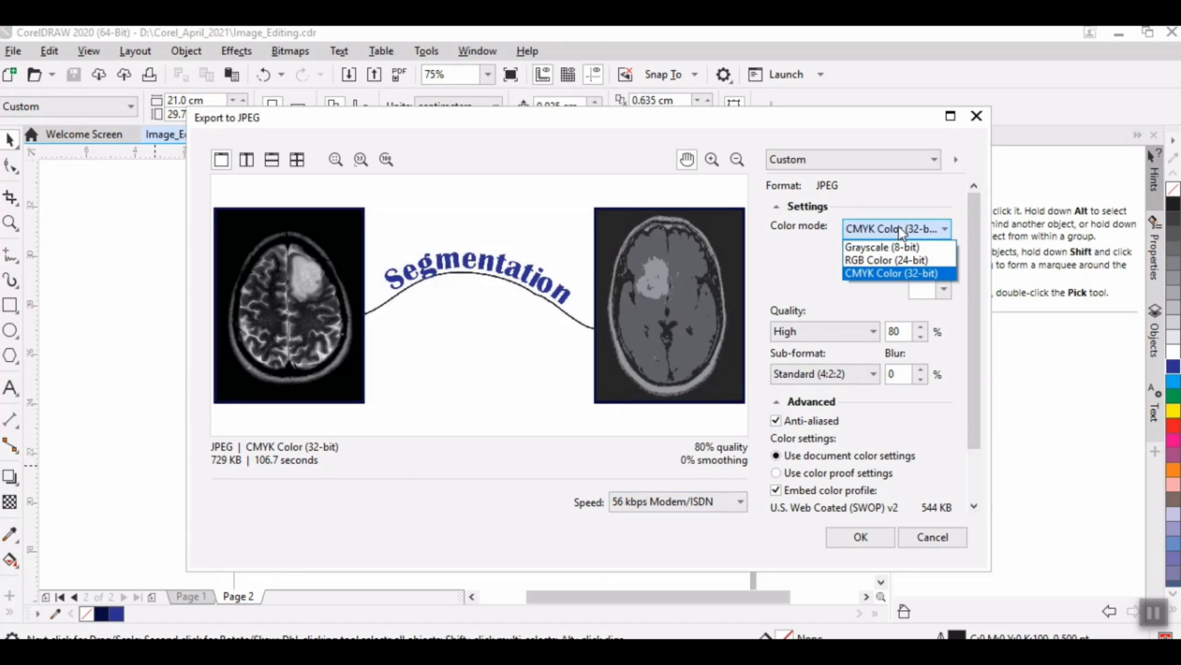
{"action": "left_click", "coordinate": [865, 275]}
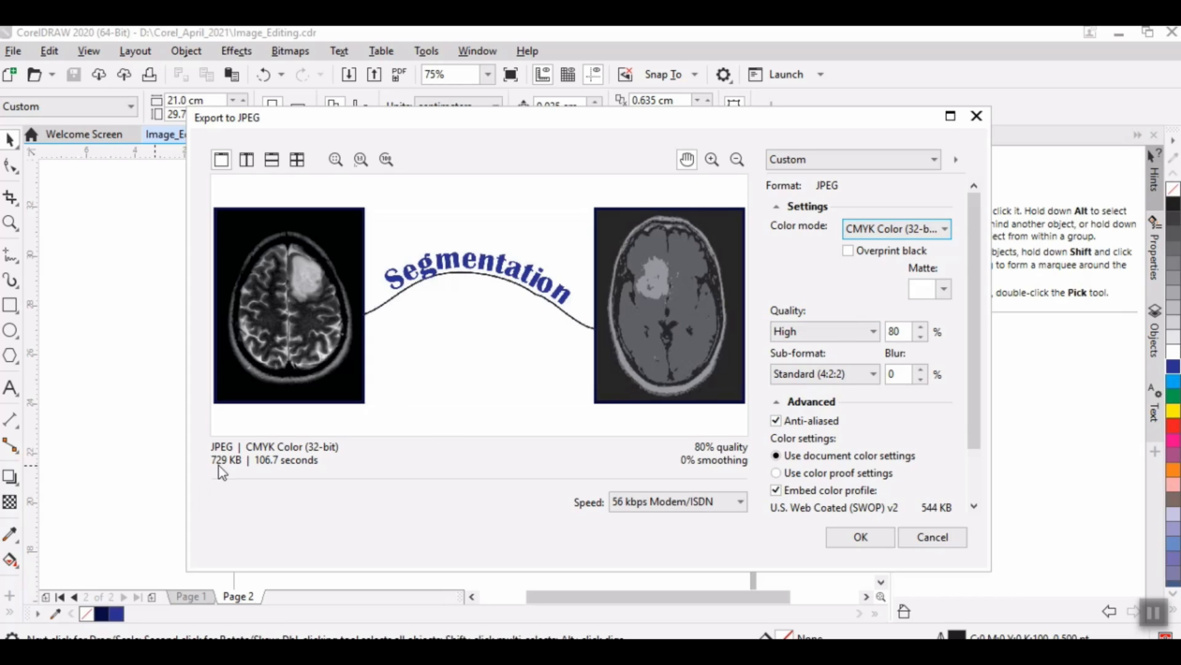
{"action": "left_click", "coordinate": [887, 232]}
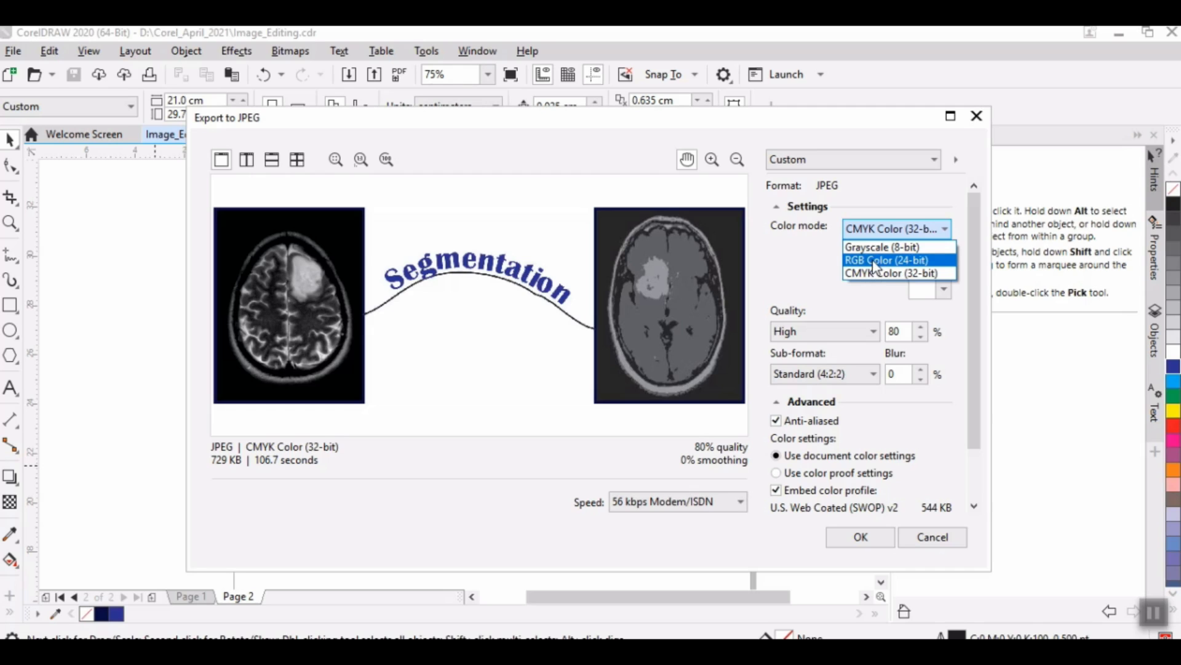
{"action": "left_click", "coordinate": [875, 261]}
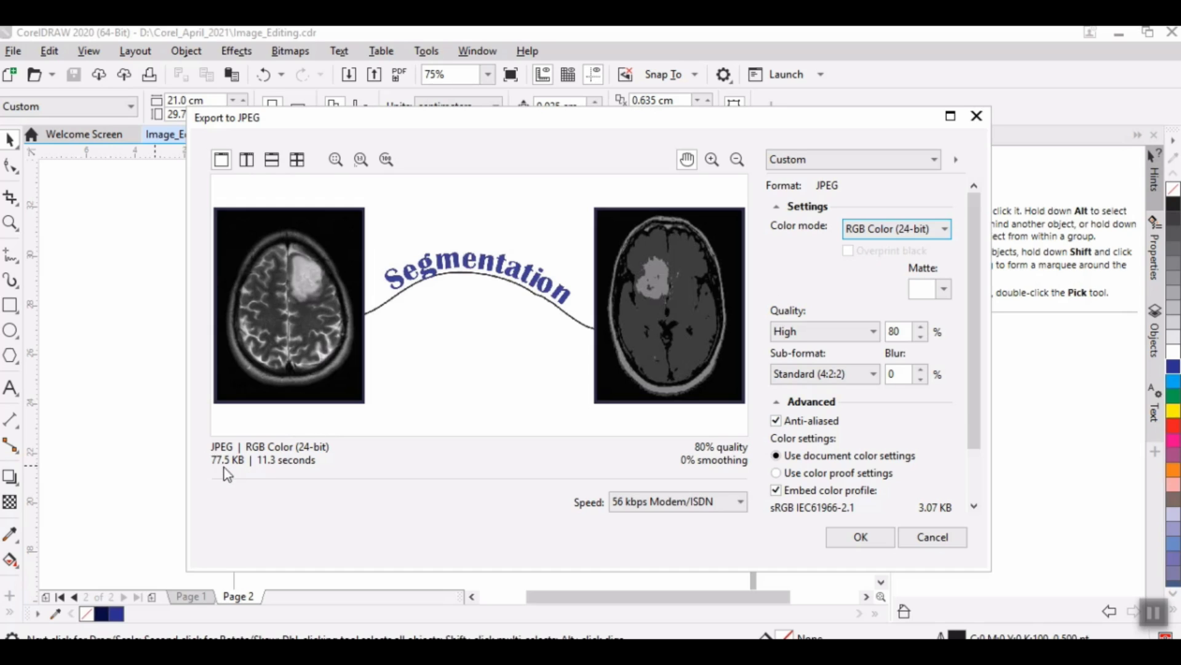
{"action": "left_click", "coordinate": [832, 332]}
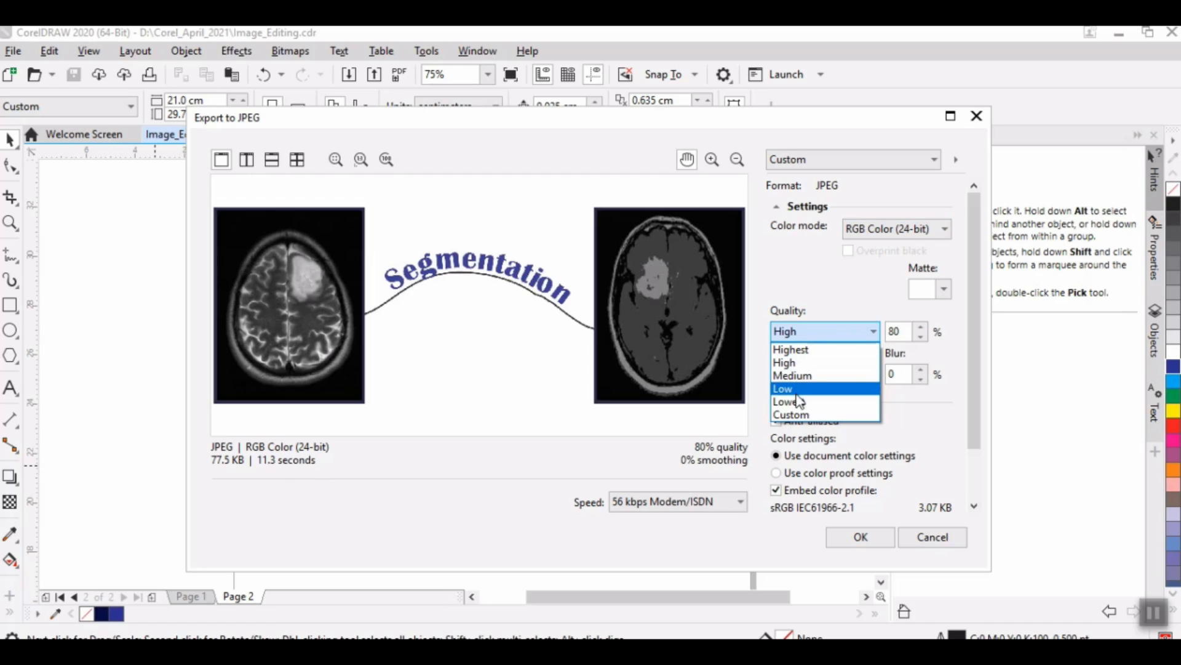
{"action": "left_click", "coordinate": [800, 365]}
{"action": "left_click", "coordinate": [859, 536]}
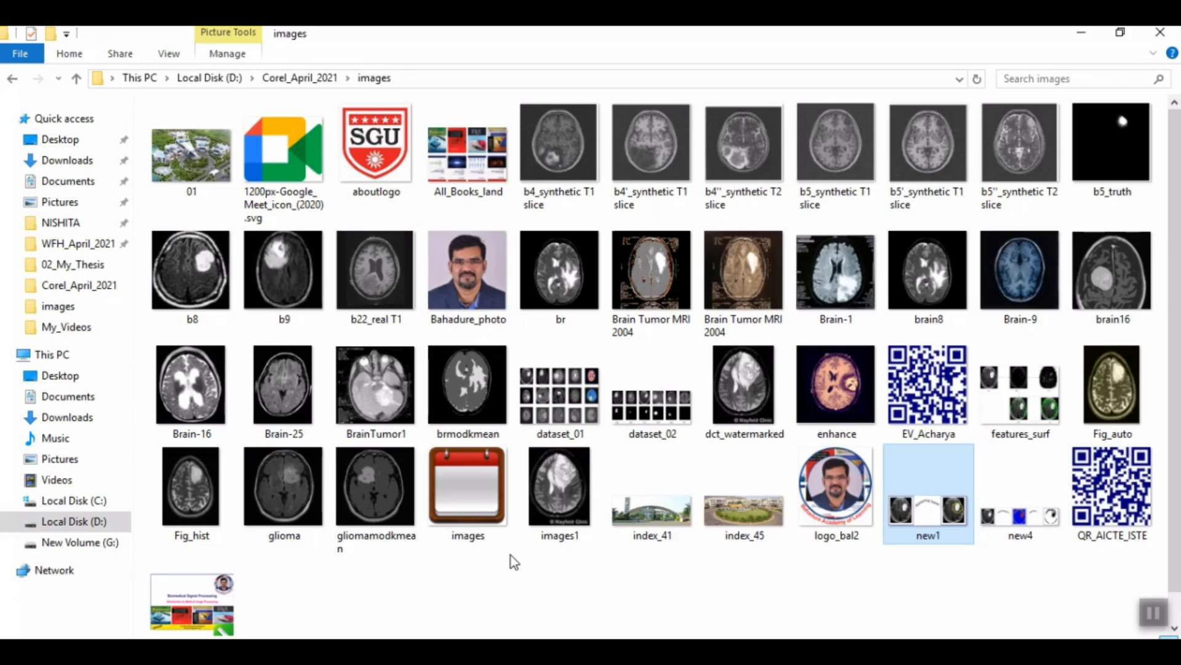
Step: In File Explorer's Corel_April_2021 folder, view the exported Image_Editing PNG in Microsoft Office Picture Manager, then close it
{"action": "left_click", "coordinate": [77, 79]}
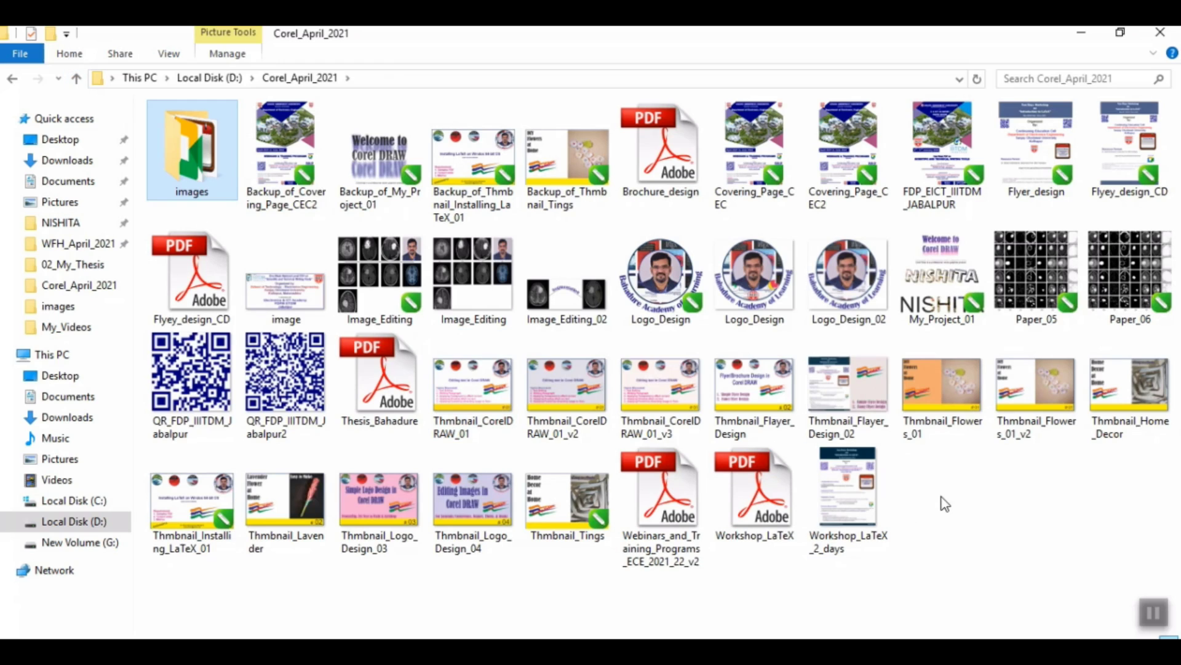
{"action": "left_click", "coordinate": [465, 278]}
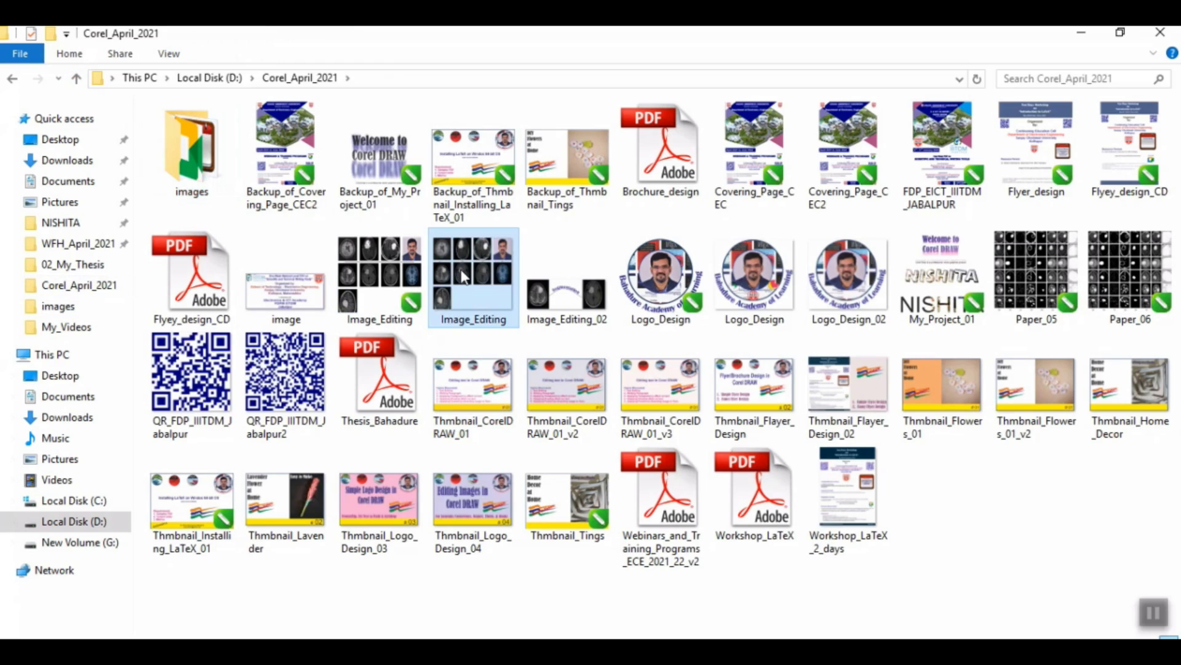
{"action": "right_click", "coordinate": [465, 278]}
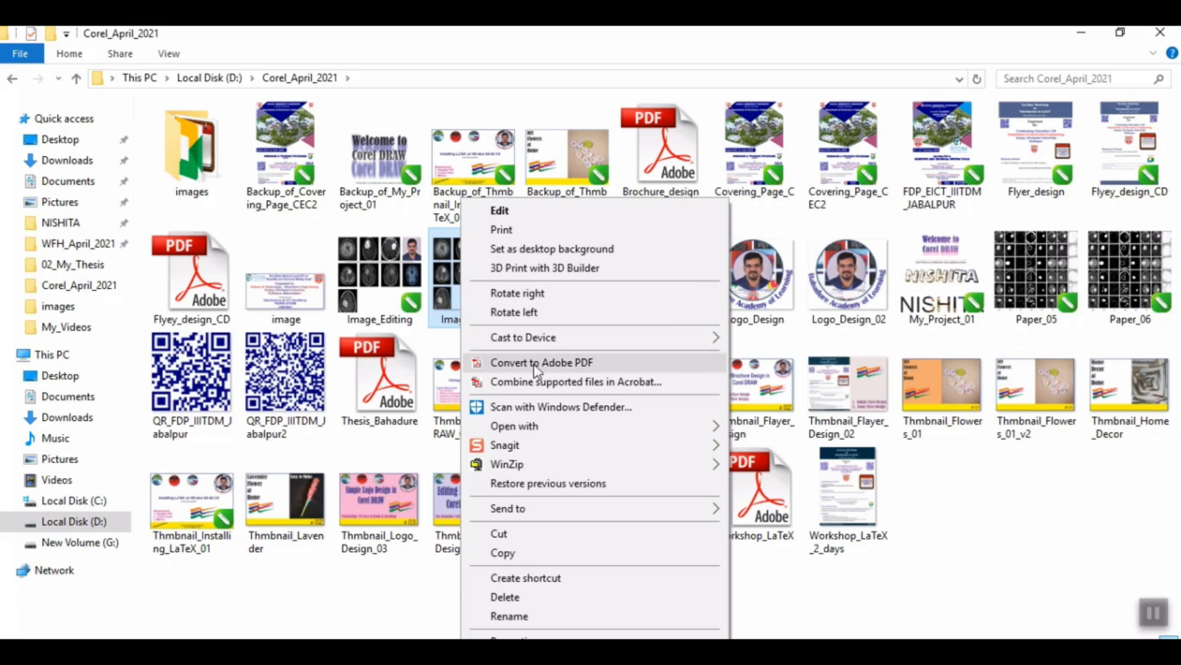
{"action": "mouse_move", "coordinate": [527, 431]}
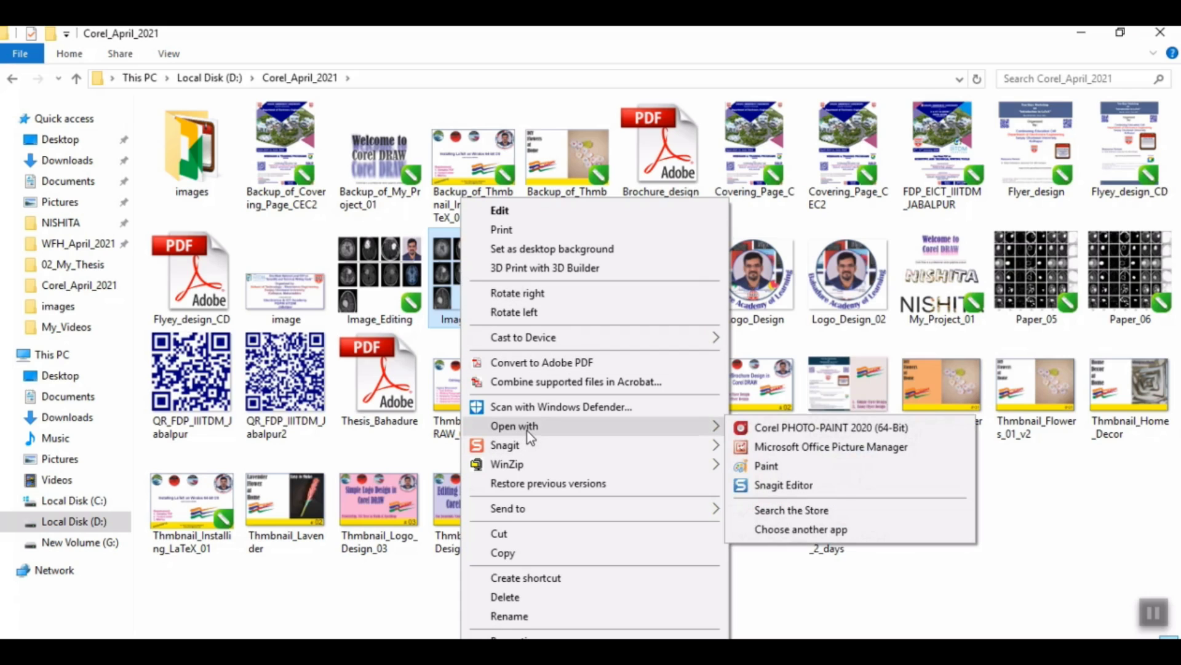
{"action": "left_click", "coordinate": [803, 450]}
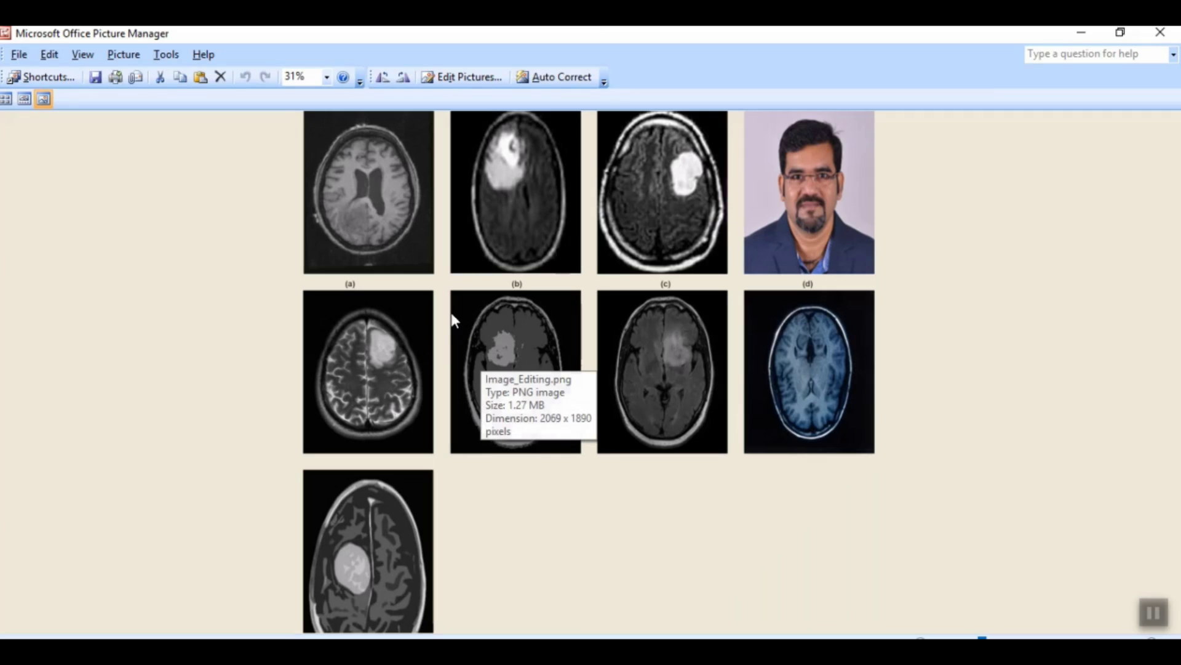
{"action": "left_click", "coordinate": [1155, 41]}
Step: View the exported Image_Editing_02 image in Microsoft Office Picture Manager and close the viewer
{"action": "left_click", "coordinate": [553, 290]}
{"action": "right_click", "coordinate": [554, 290]}
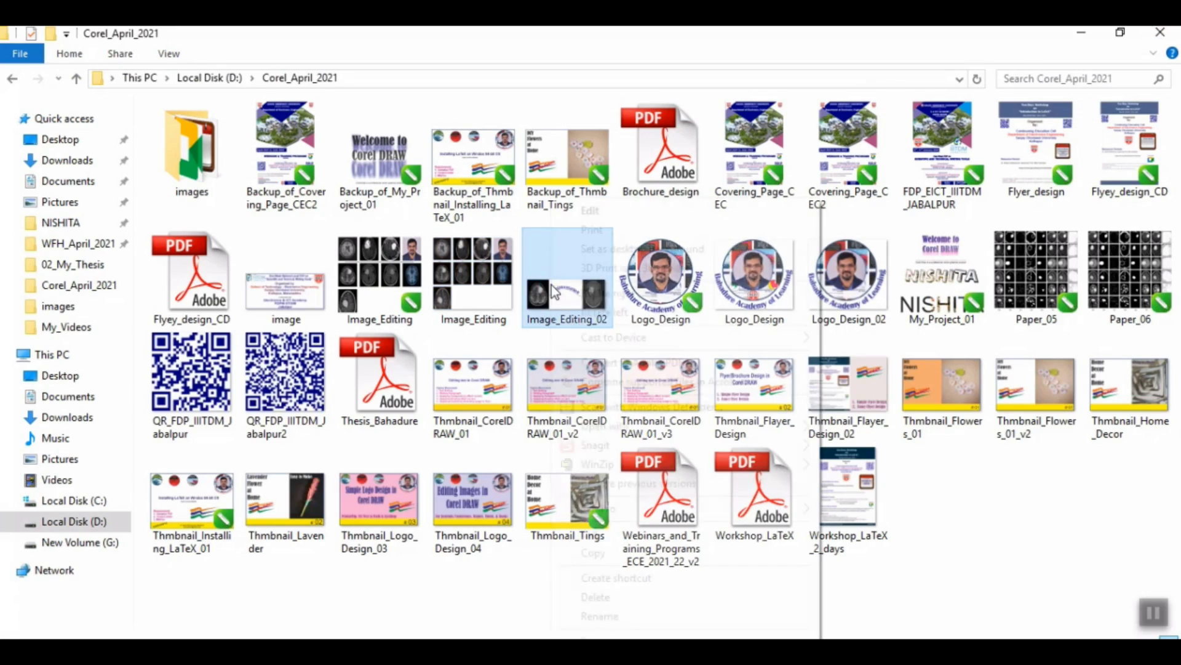
{"action": "mouse_move", "coordinate": [625, 429]}
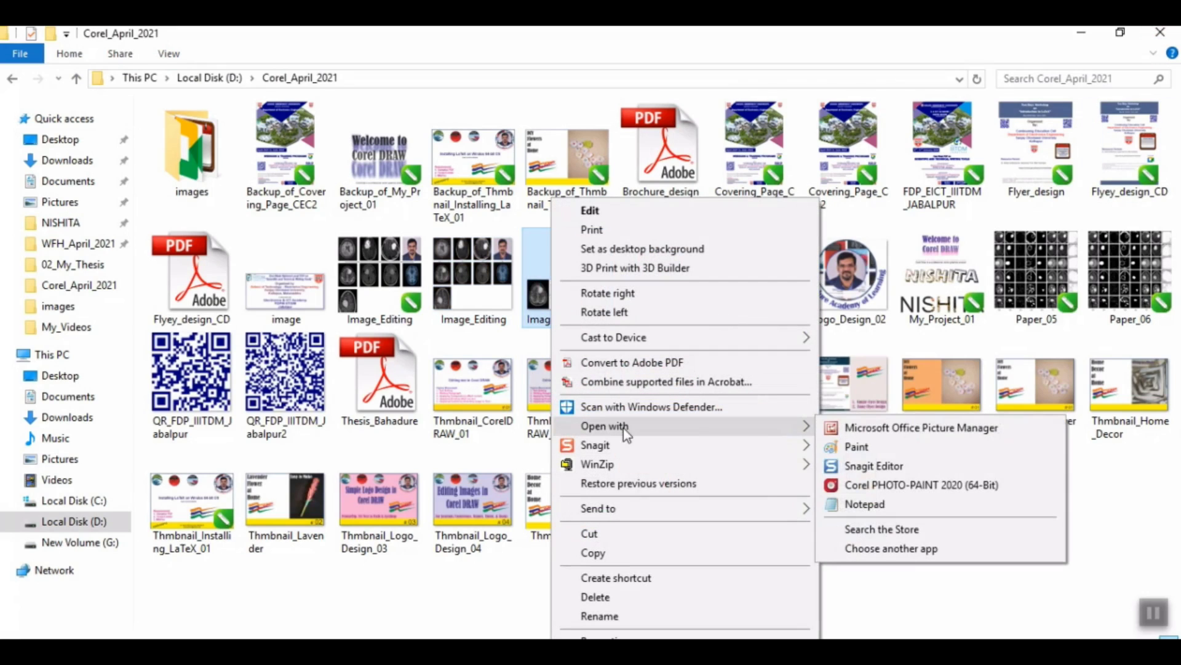
{"action": "left_click", "coordinate": [895, 430]}
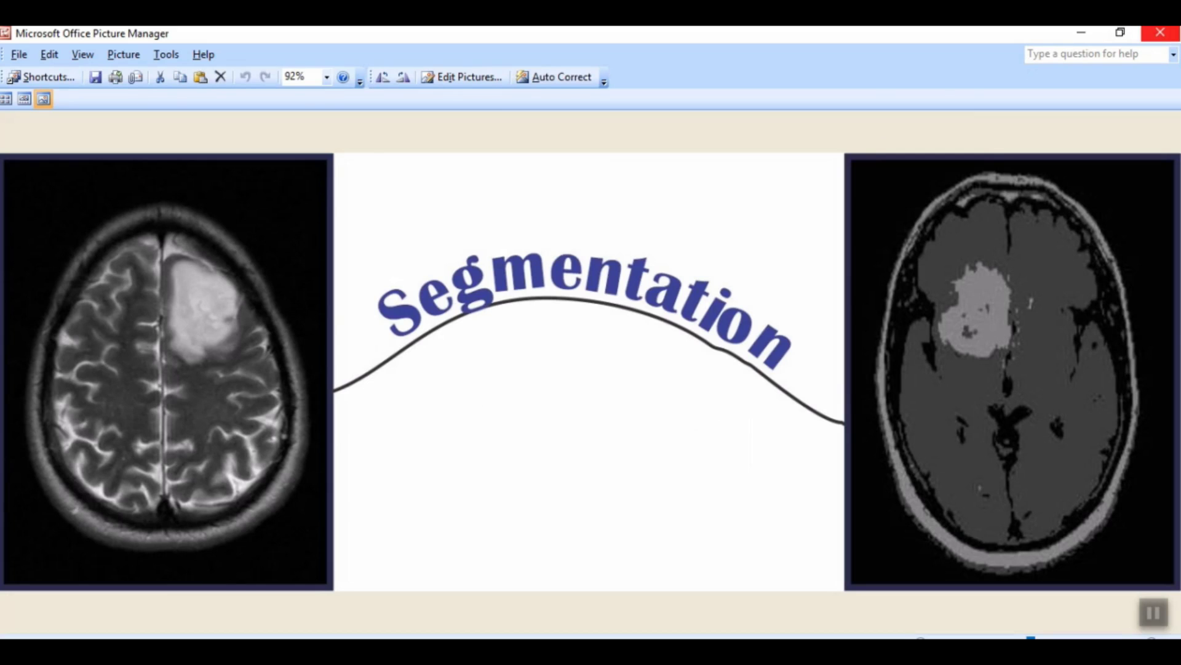
{"action": "left_click", "coordinate": [1160, 33]}
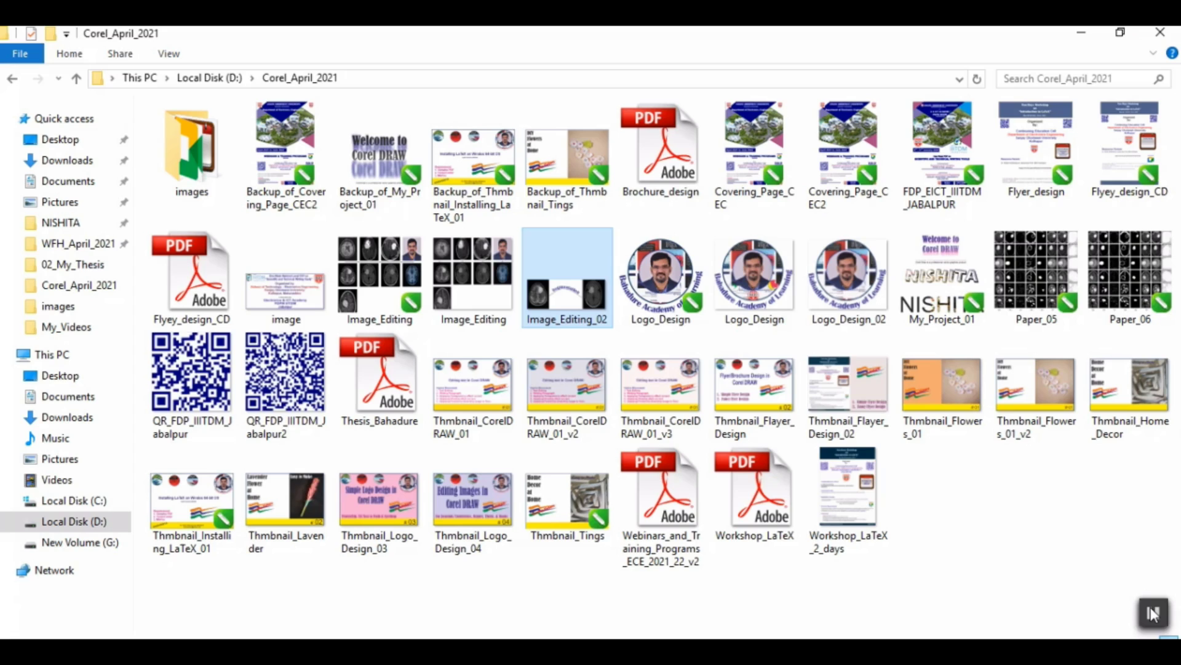
{"action": "left_click", "coordinate": [1150, 607]}
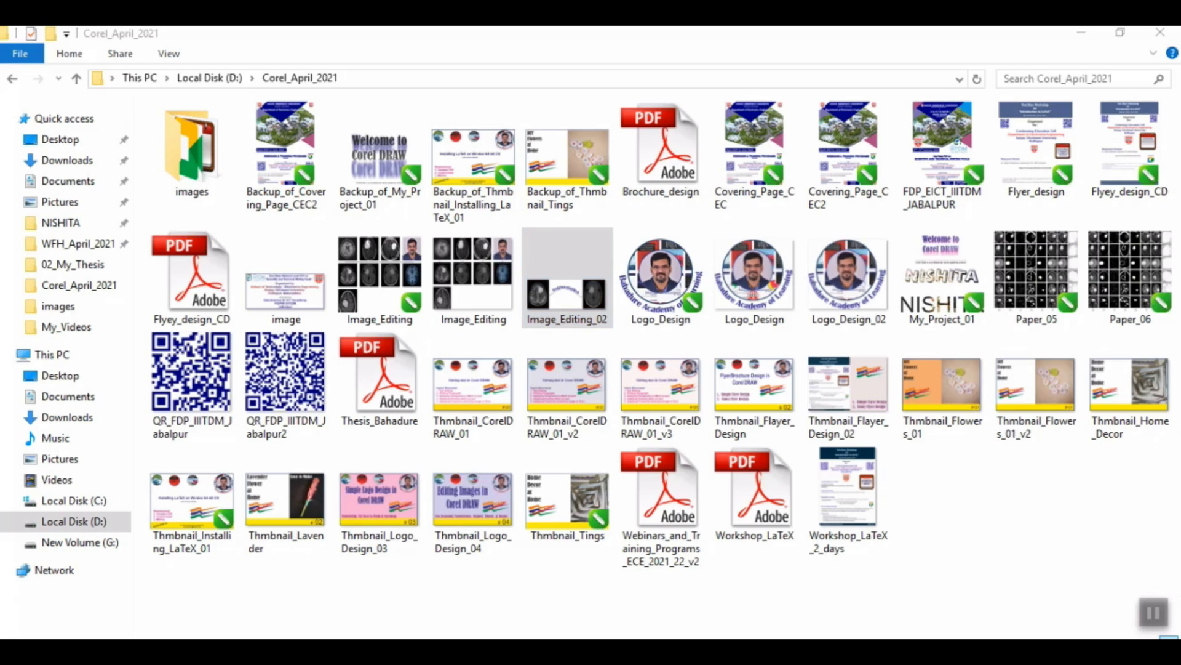